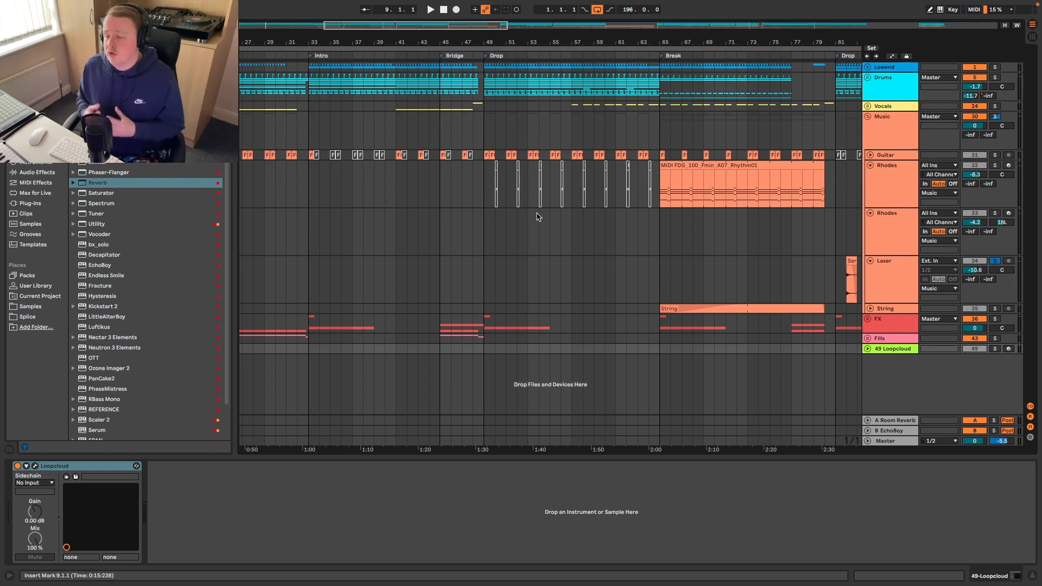
Unfold the Guitar track and play its FDG_100_Fmin_B08_Chords01 clip at the start of the Drop in solo.
left_click(867, 154)
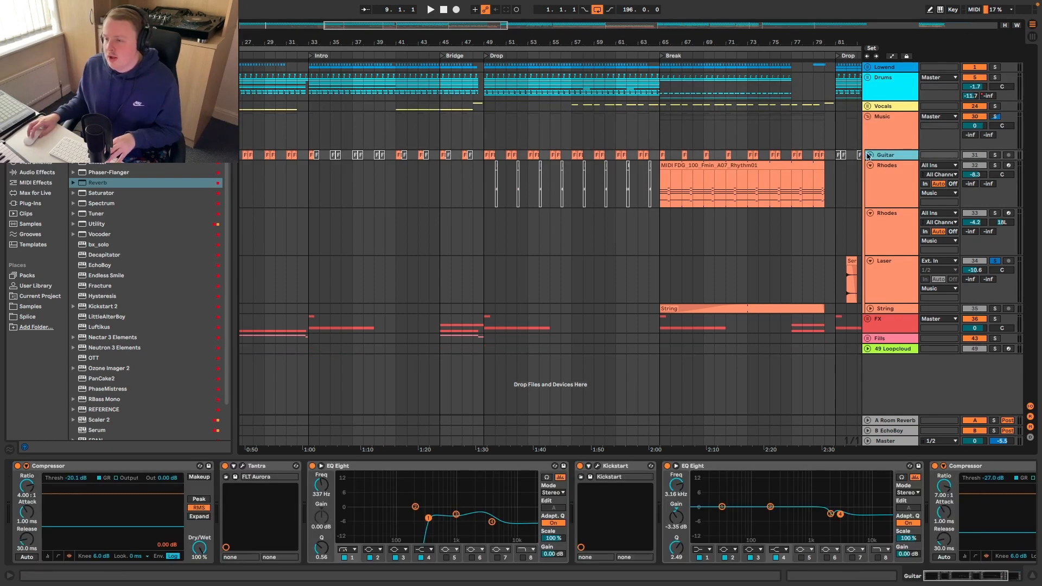
left_click(869, 156)
scroll(470, 159, "up", 5)
scroll(470, 162, "up", 5)
left_click(569, 156)
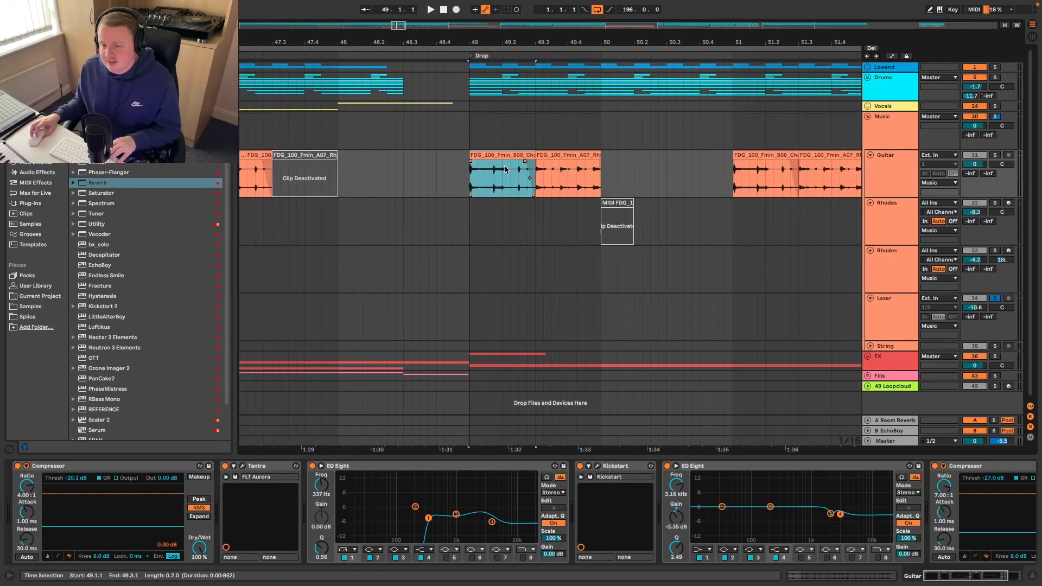
key("space")
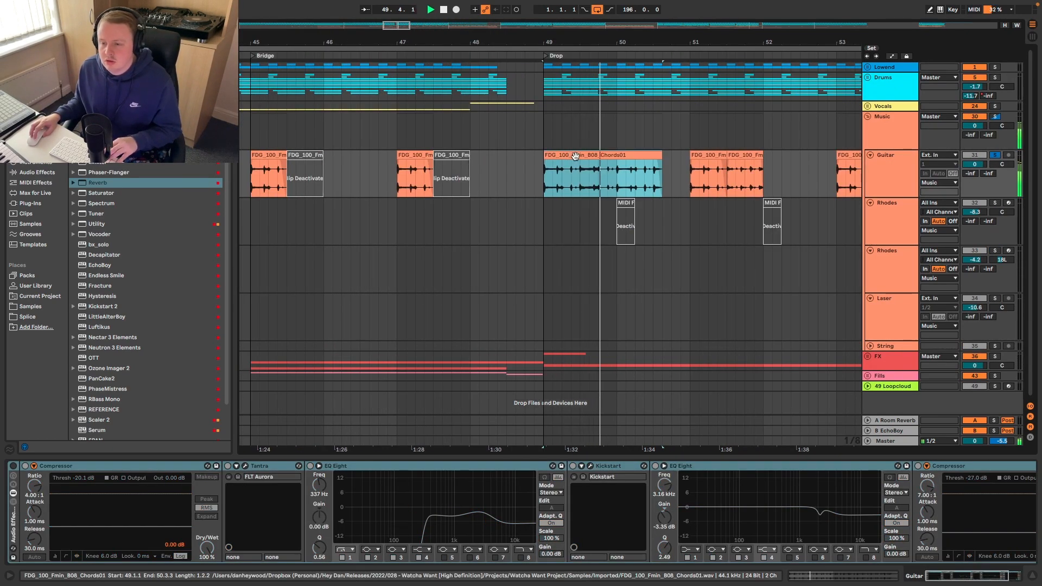
Lengthen the Chords01 guitar clip at the Drop to almost bar 51 during playback, and undo the lengthening.
left_click_drag(662, 156, 681, 157)
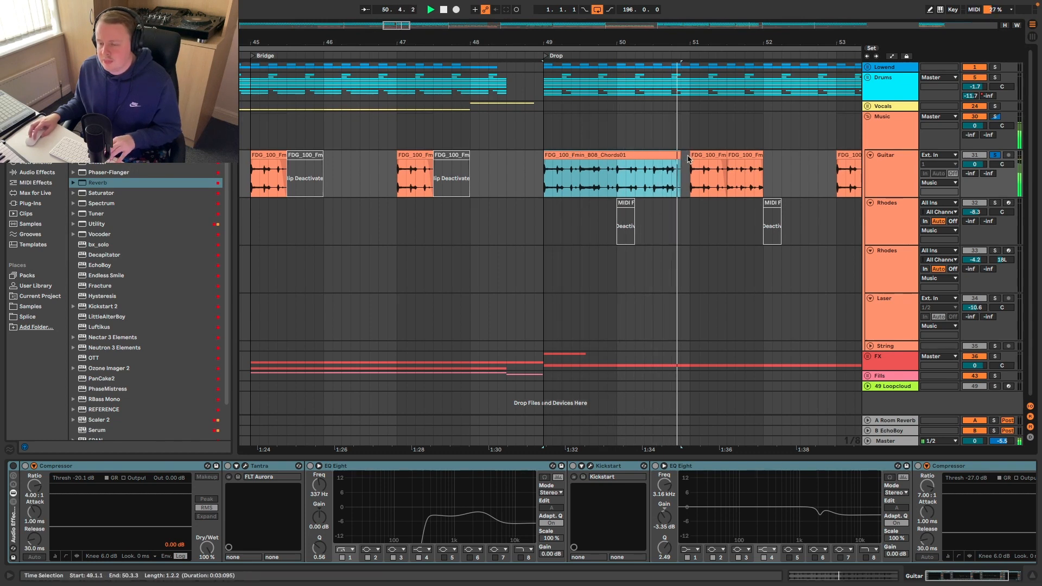
key("space")
key("super+z")
key("super+z")
Select the Chords01 and Rhythm01 guitar clips at bar 49 together and play them back to back.
scroll(580, 170, "up", 4)
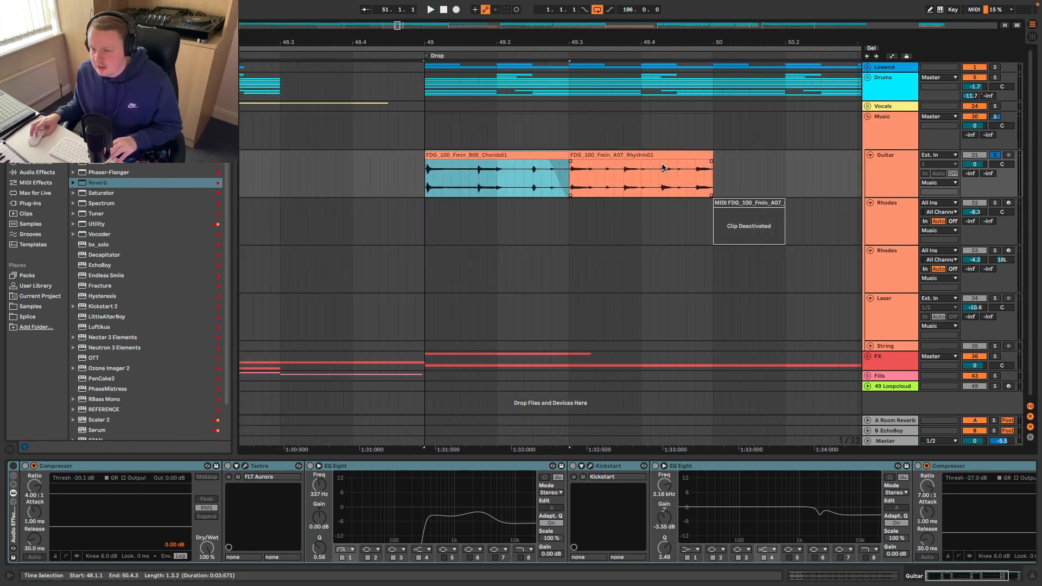
scroll(583, 157, "down", 3)
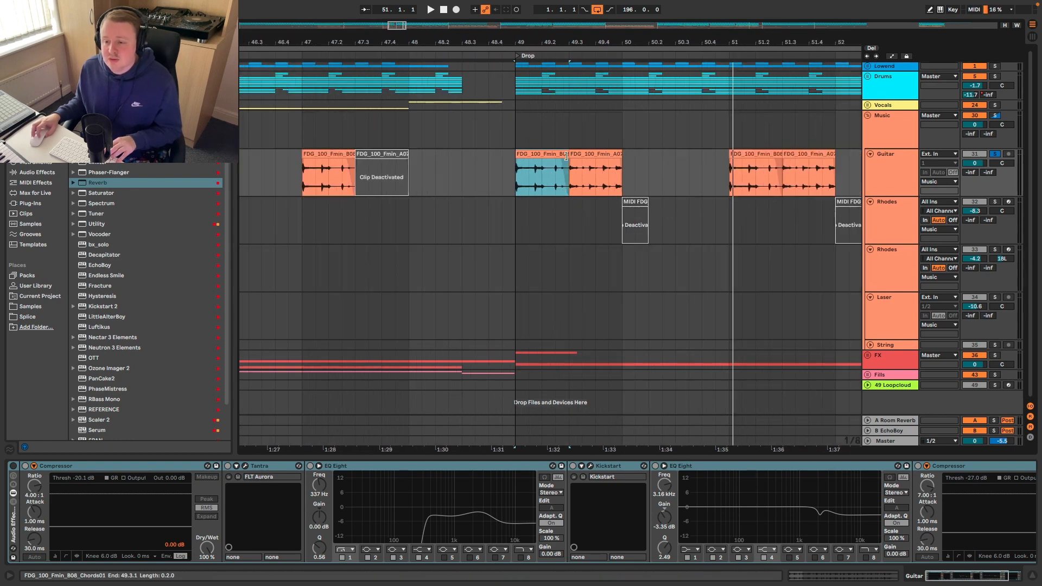
left_click(601, 155, "shift")
key("space")
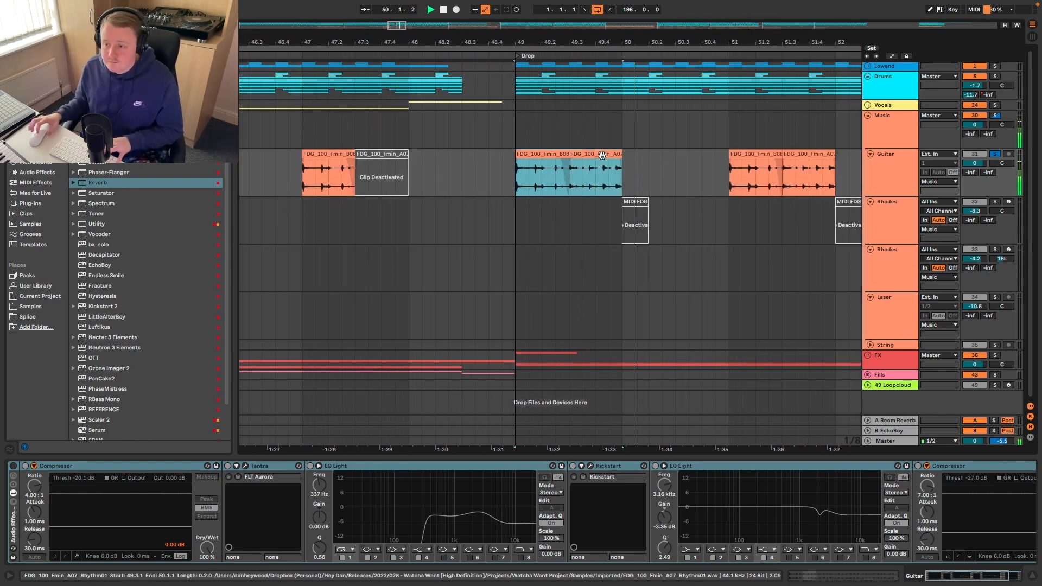
Examine how the guitar clips repeat from the Bridge through the whole arrangement, ending at the Drop's first clips.
scroll(624, 156, "down", 5)
scroll(664, 157, "left", 5)
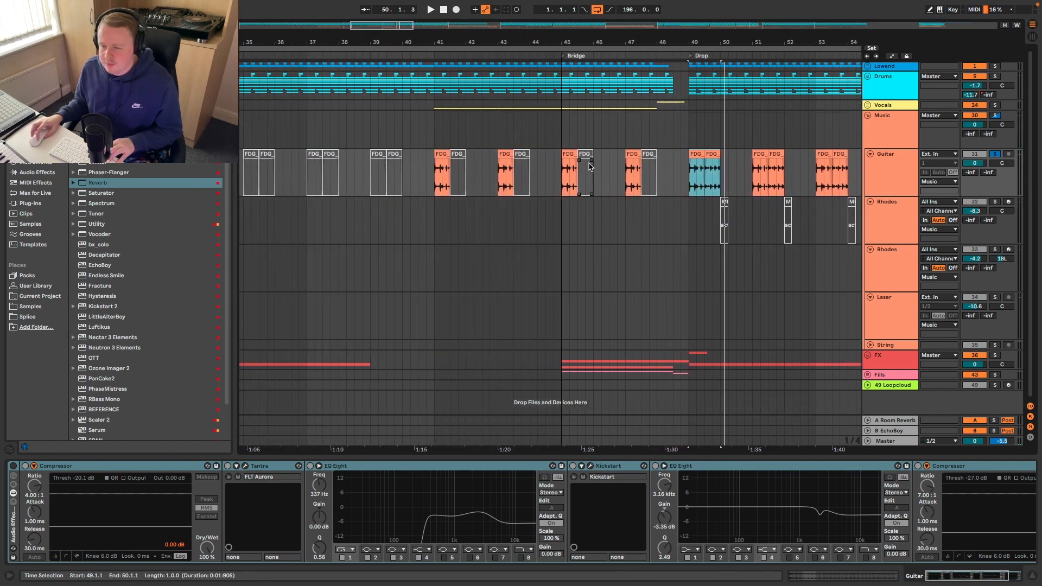
scroll(575, 158, "down", 1)
left_click(568, 155)
key("w")
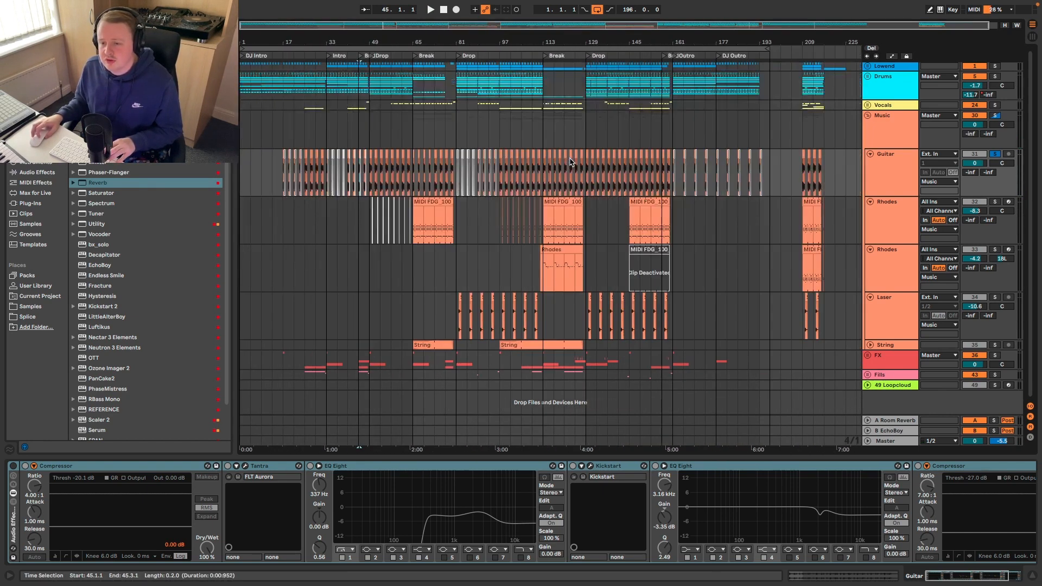
scroll(398, 168, "up", 8)
left_click(258, 173)
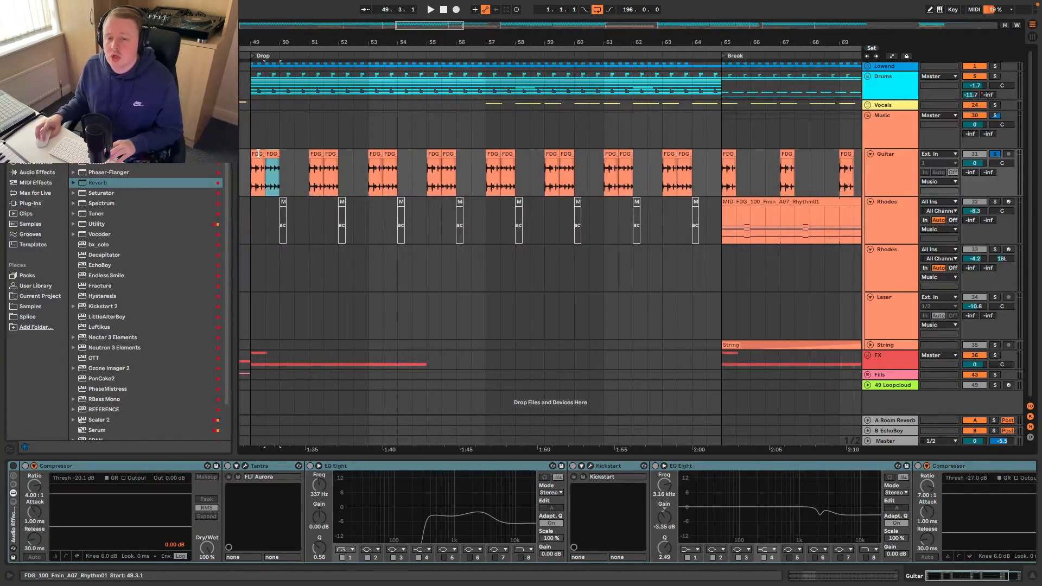
Switch the Guitar track's effects on, and deactivate every device from Tantra through the last Compressor.
double_click(866, 183)
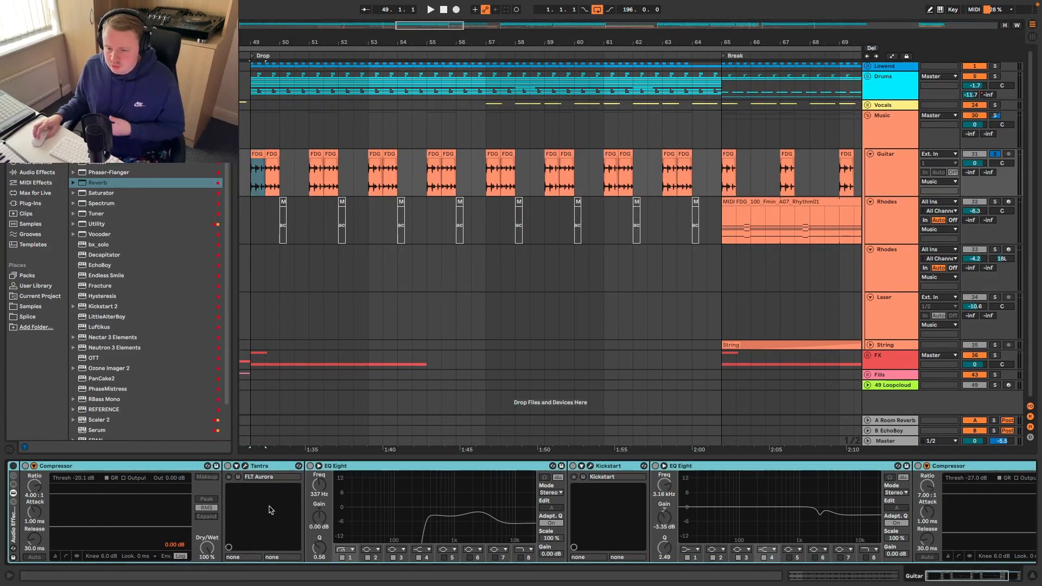
scroll(192, 505, "left", 1)
key("super+shift+g")
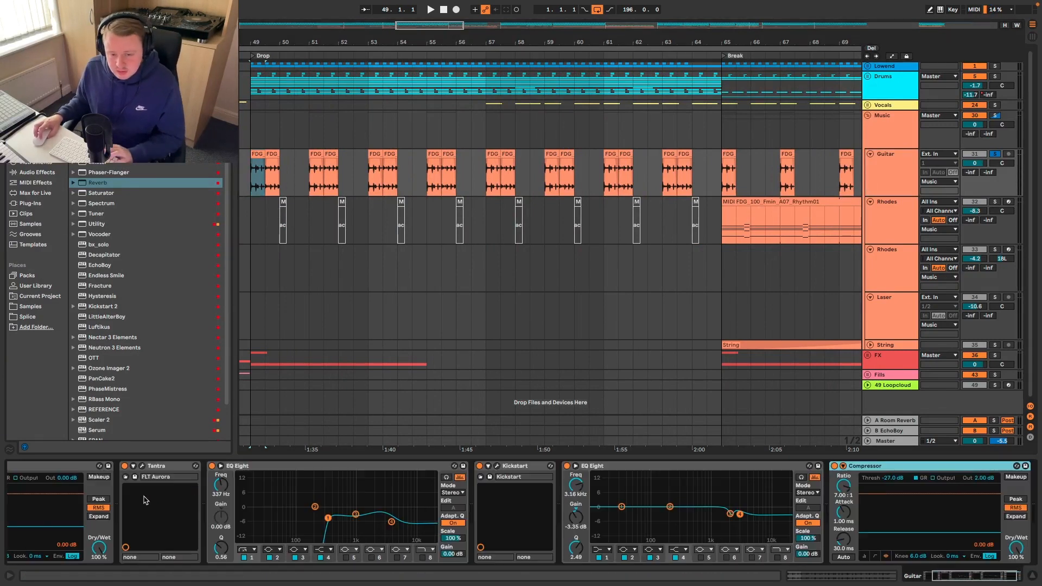
scroll(344, 465, "left", 3)
left_click(264, 471)
scroll(485, 477, "right", 3)
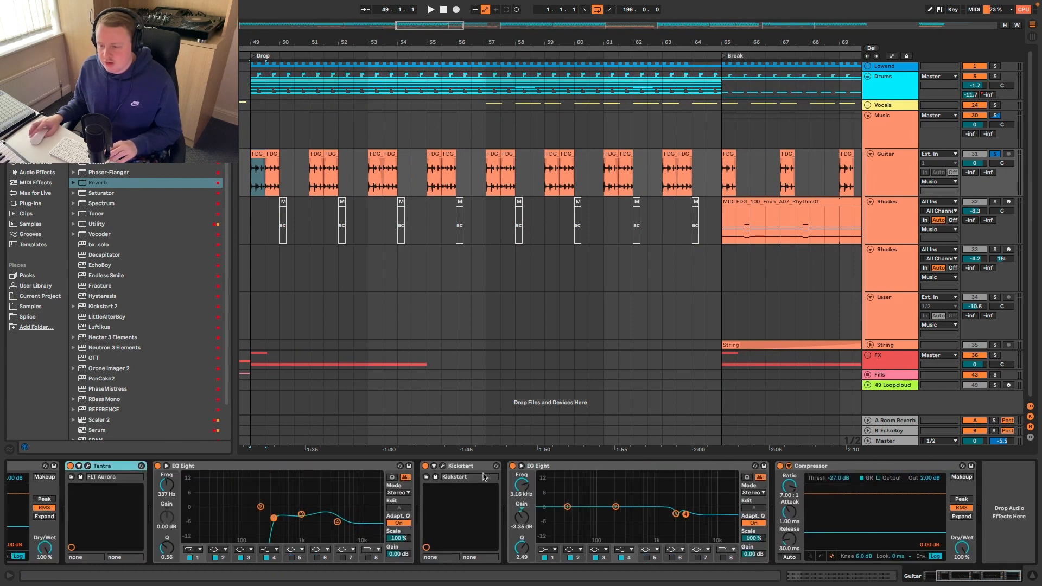
left_click(836, 468, "shift")
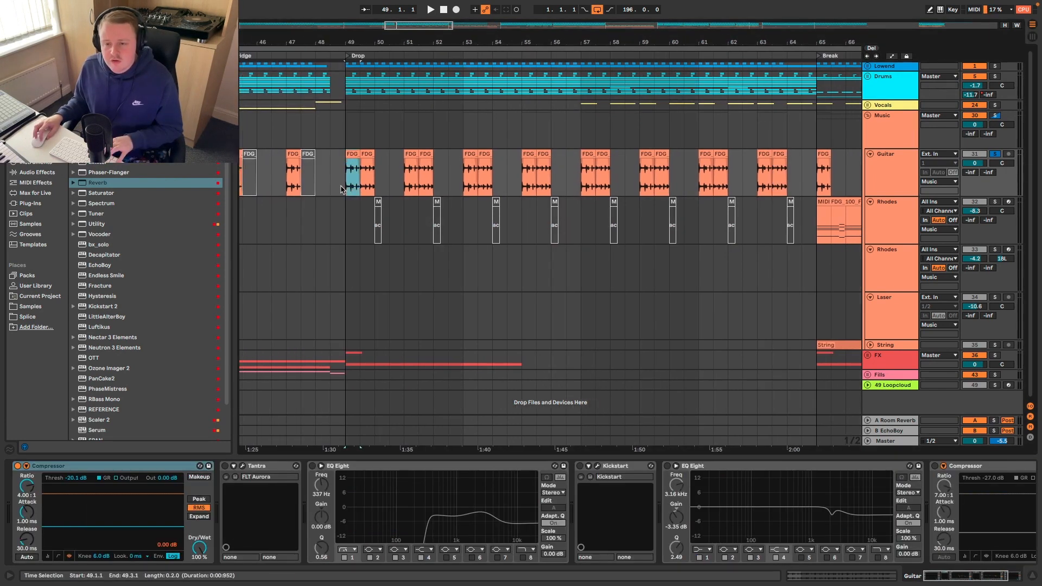
Play the Drop's guitar with only the first Compressor active, and compare it with Tantra enabled and its window open.
scroll(355, 177, "left", 1)
key("space")
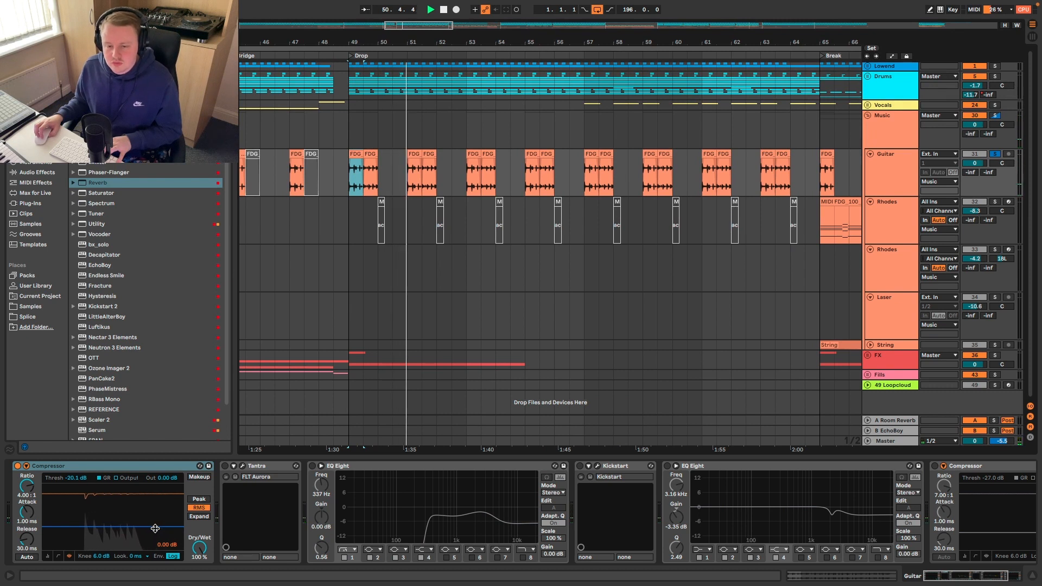
left_click(235, 470)
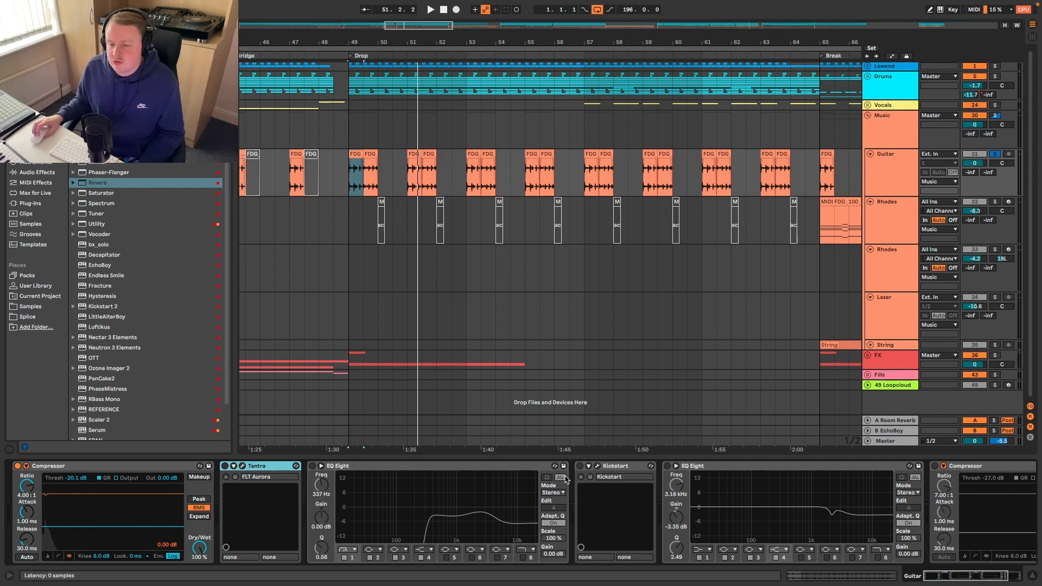
left_click(243, 465)
key("space")
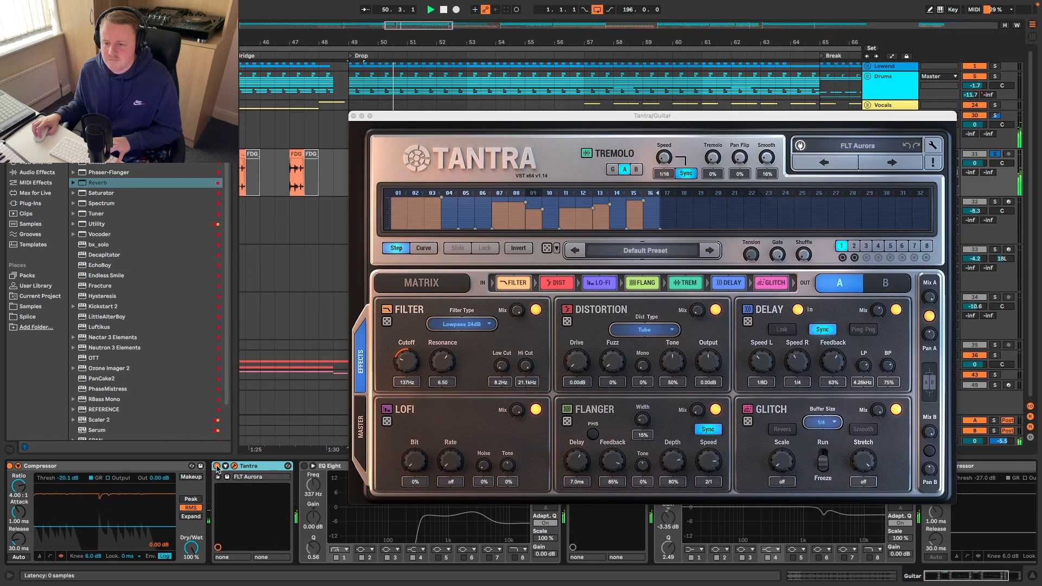
key("space")
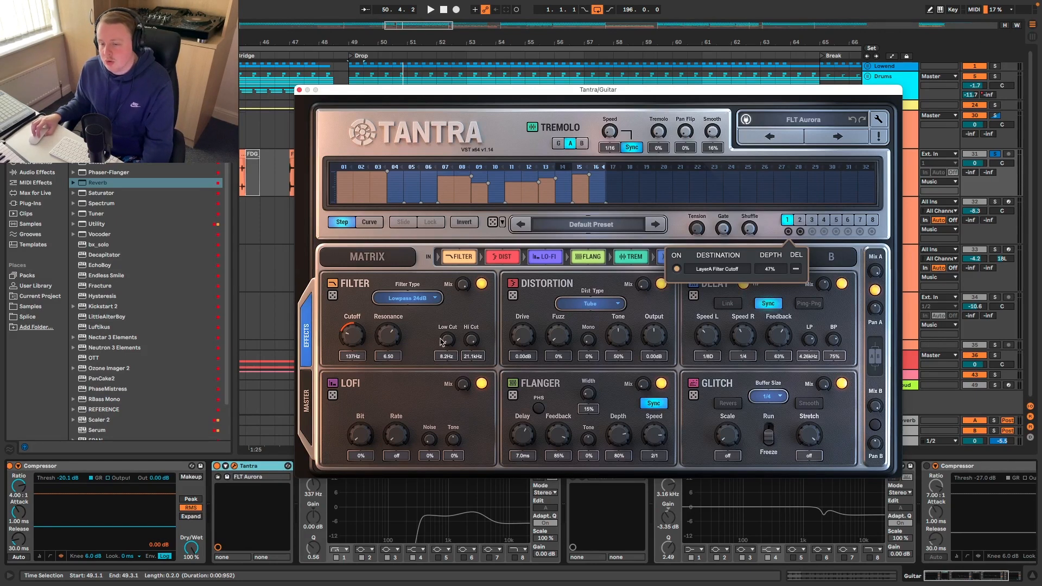
Inspect Tantra's second modulator curve and its destinations, and close the plug-in window.
left_click(800, 221)
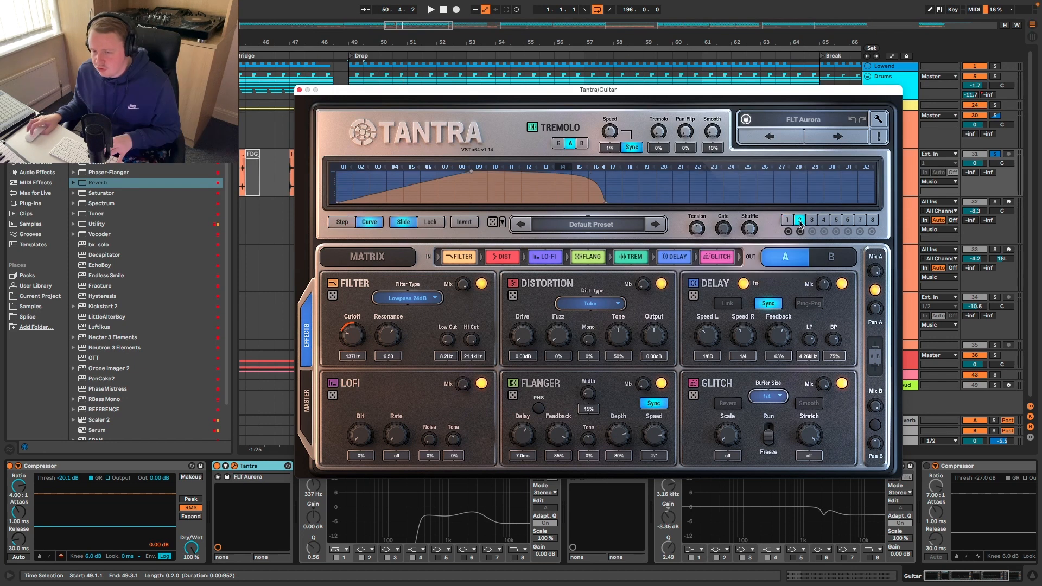
left_click(800, 231)
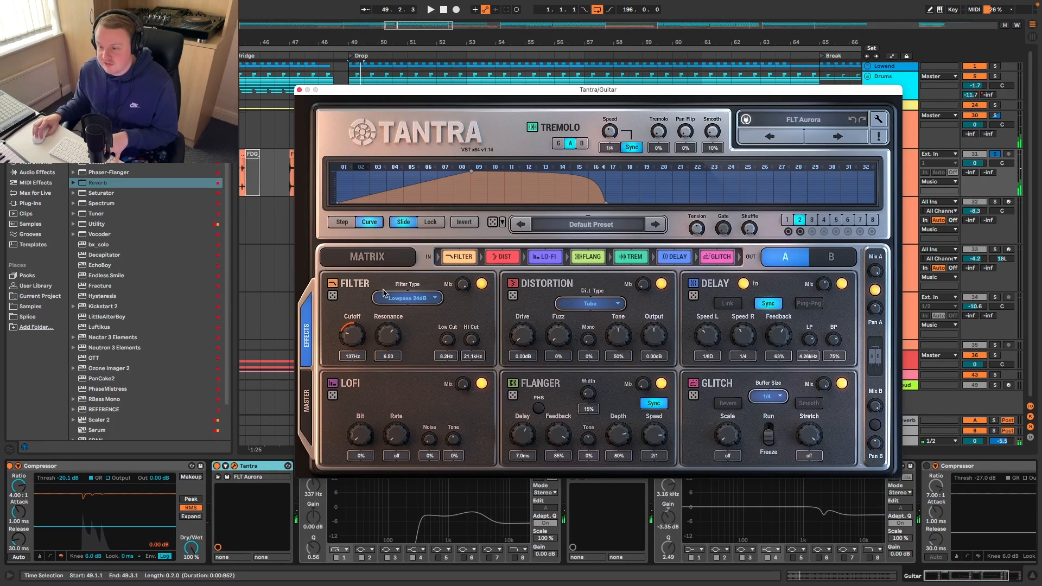
left_click(299, 90)
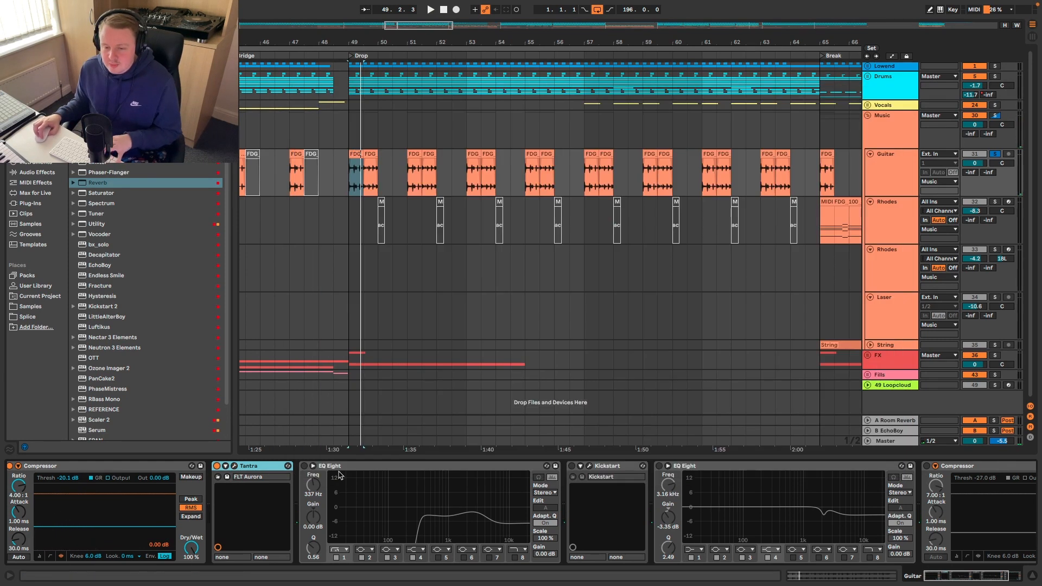
Enable the first EQ Eight and Kickstart on the Guitar track, auditioning the loop from bar 49.
left_click(304, 466)
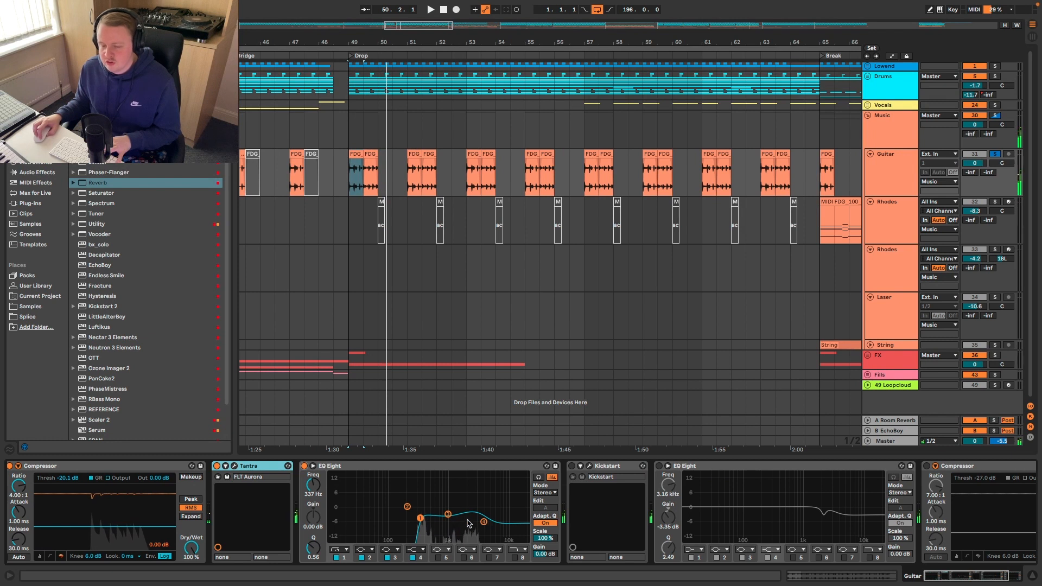
left_click(572, 466)
key("space")
key("space")
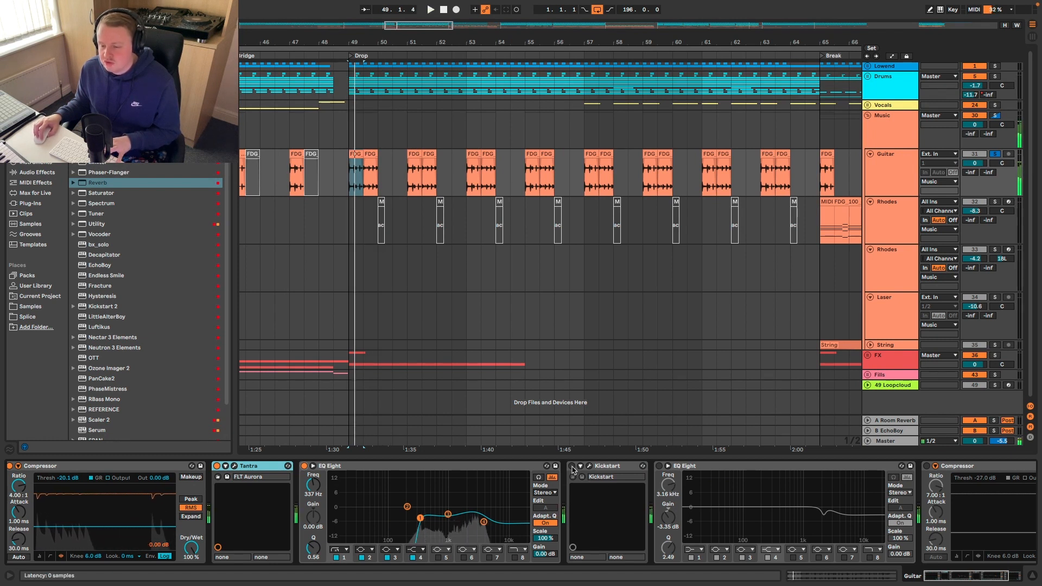
key("space")
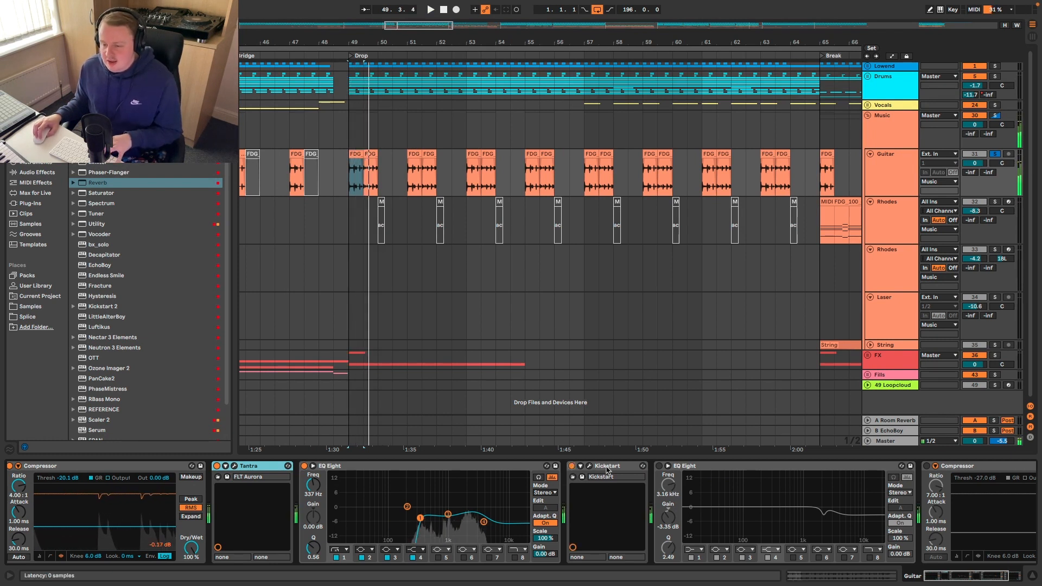
Enable the second EQ Eight and the last Compressor on the Guitar track, and play the full effect chain.
left_click(657, 465)
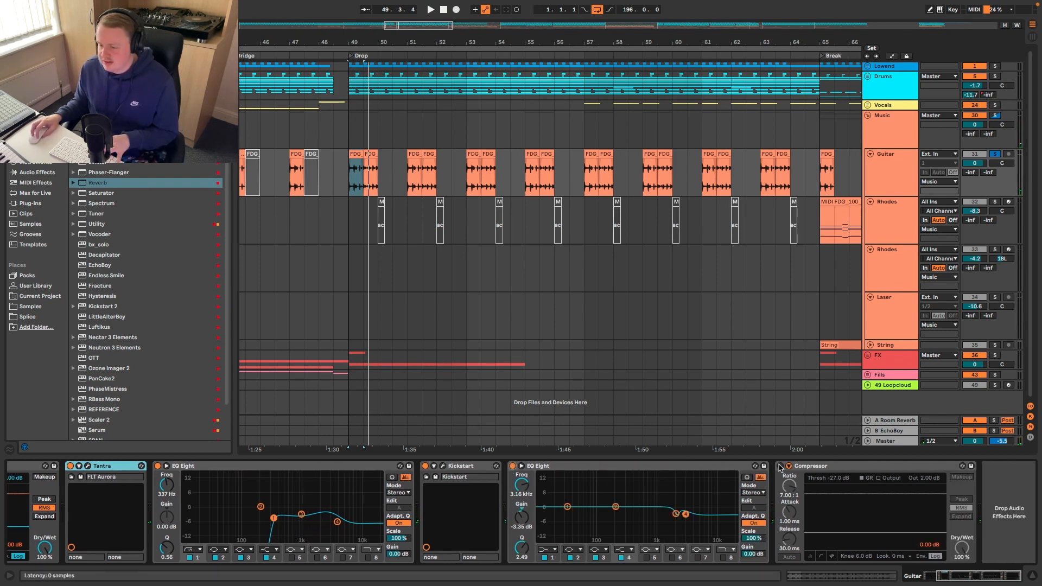
key("space")
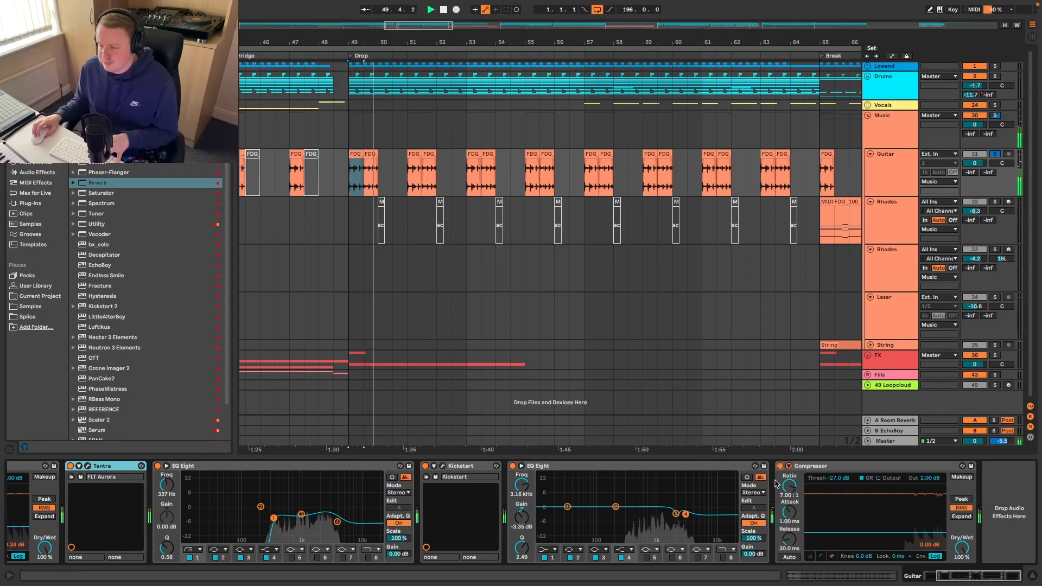
key("space")
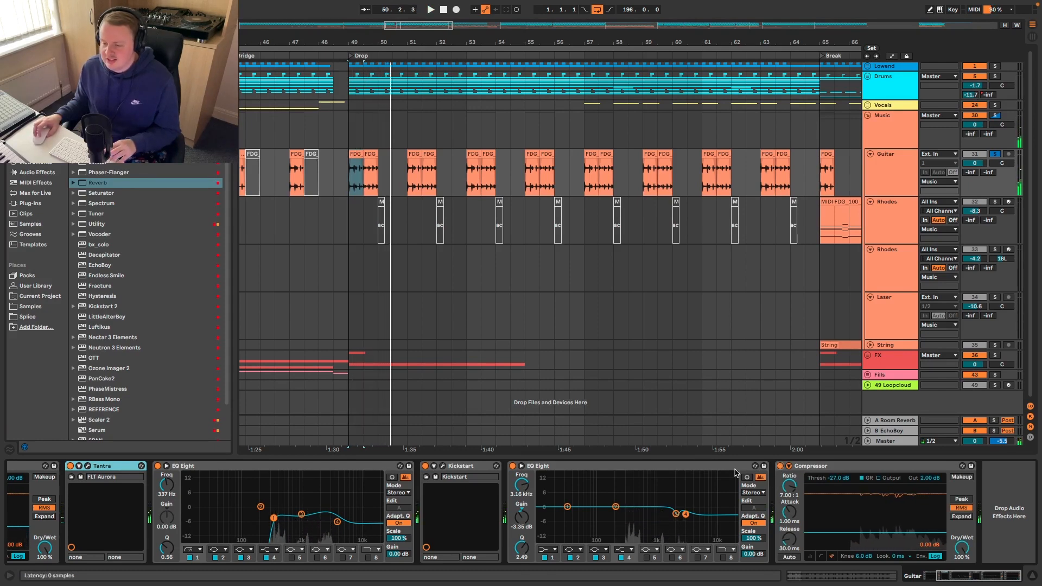
scroll(162, 484, "left", 3)
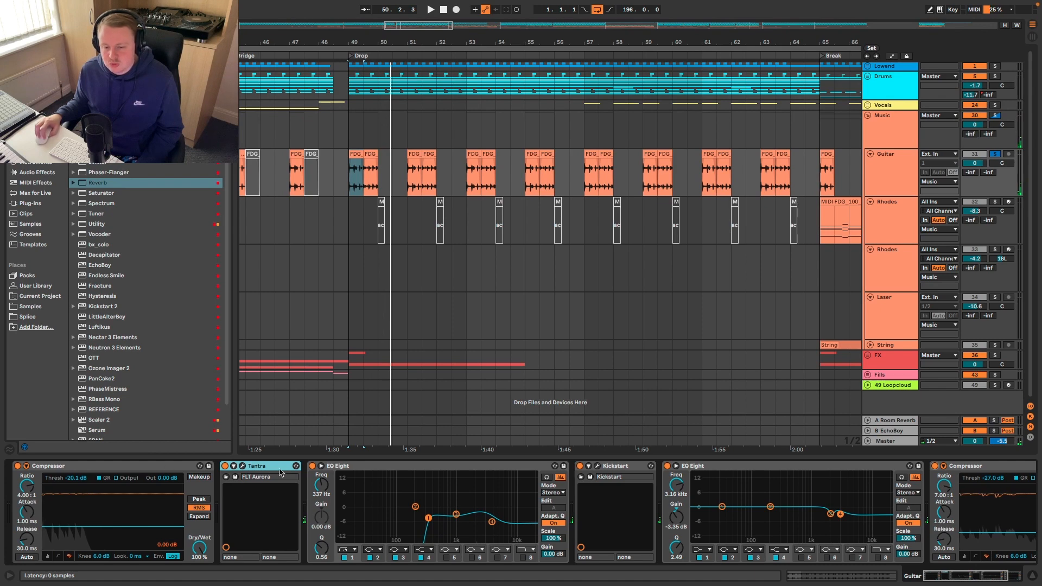
scroll(398, 473, "right", 3)
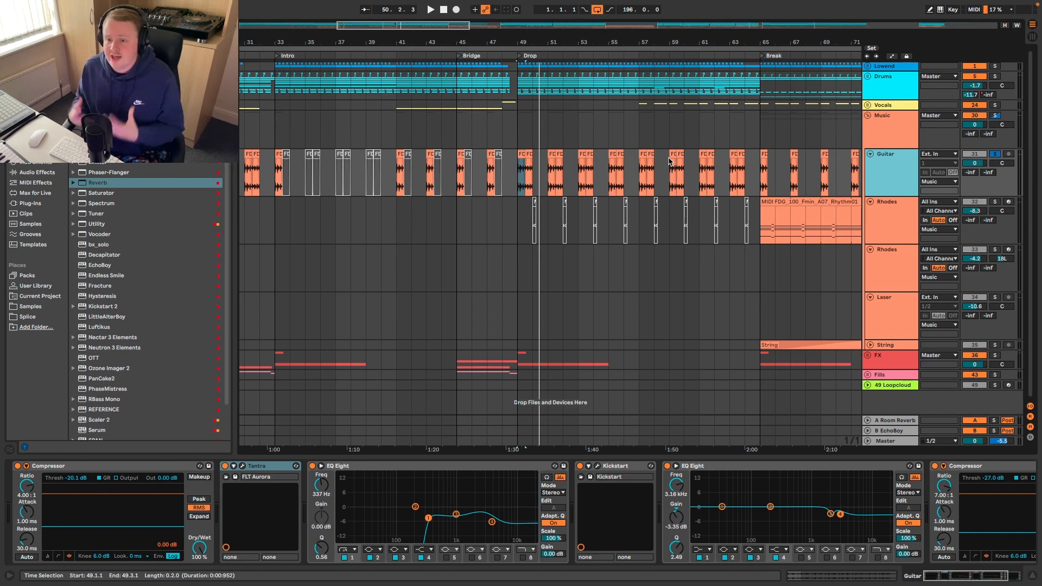
Fold the Music group, unfold the Drums group, and display the Drums group's effect chain.
scroll(668, 161, "down", 4)
scroll(601, 169, "up", 8)
scroll(435, 163, "left", 3)
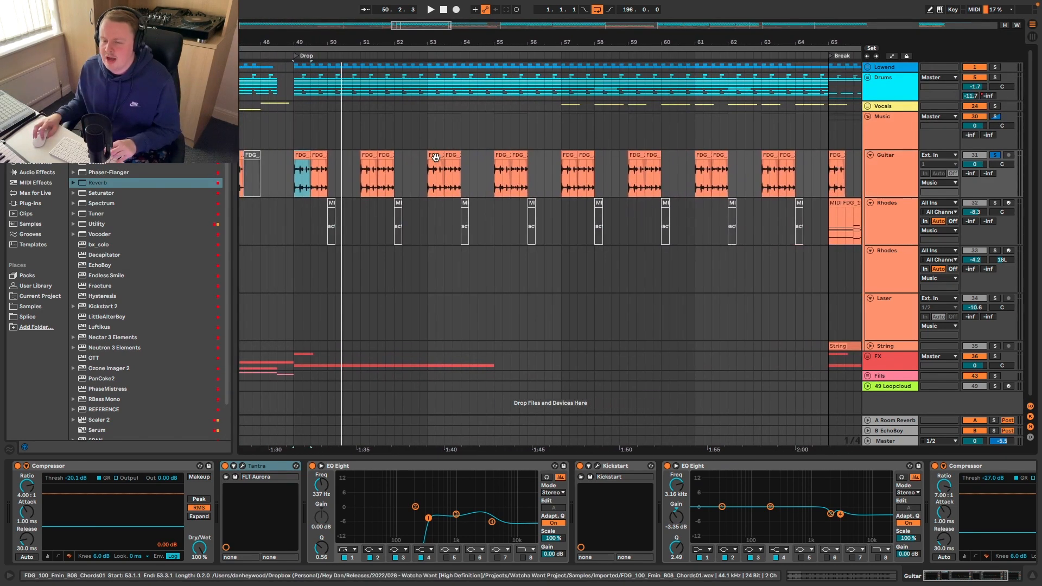
left_click(868, 117)
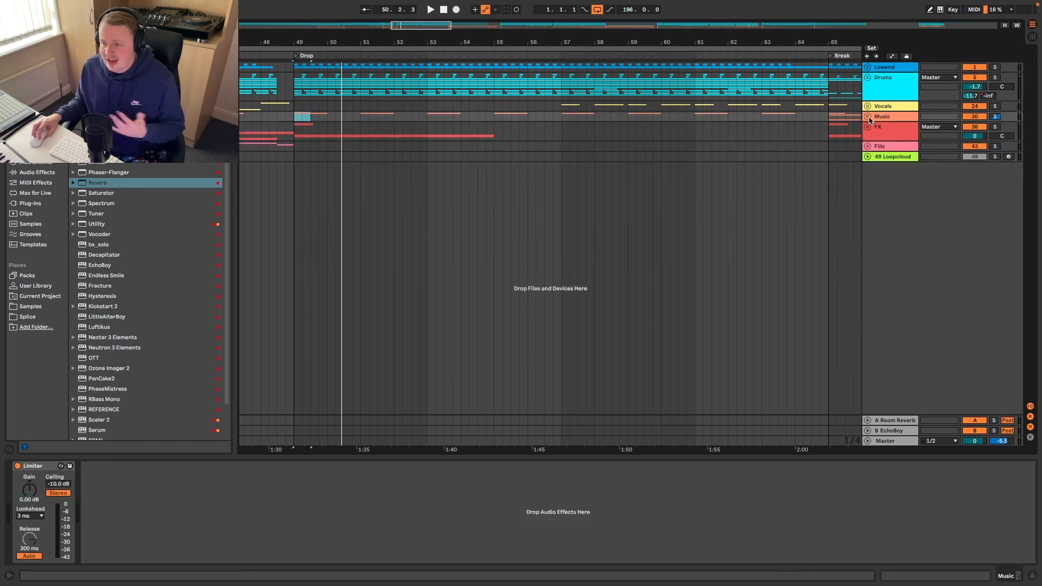
left_click(868, 78)
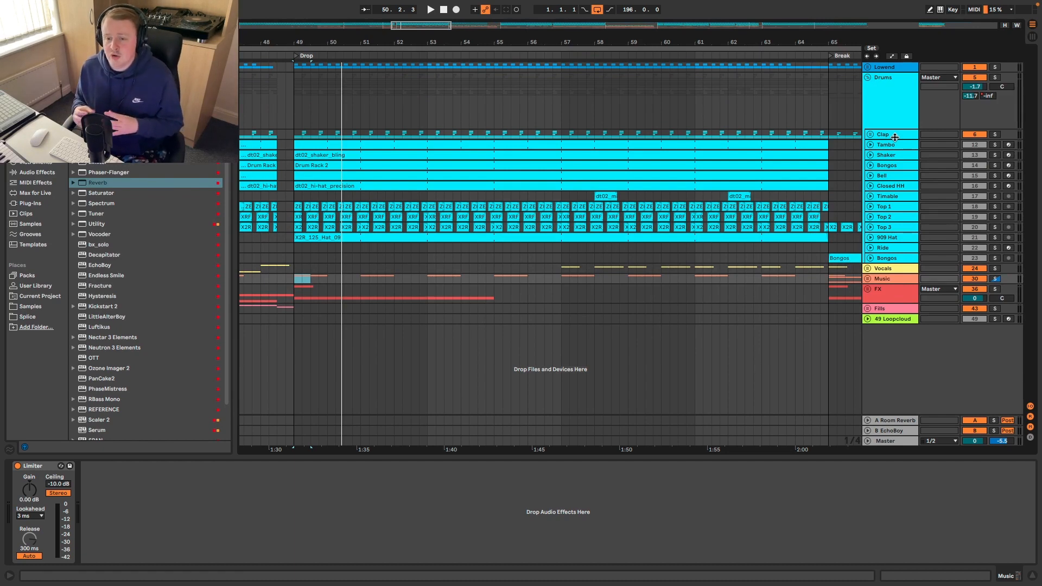
left_click(890, 106)
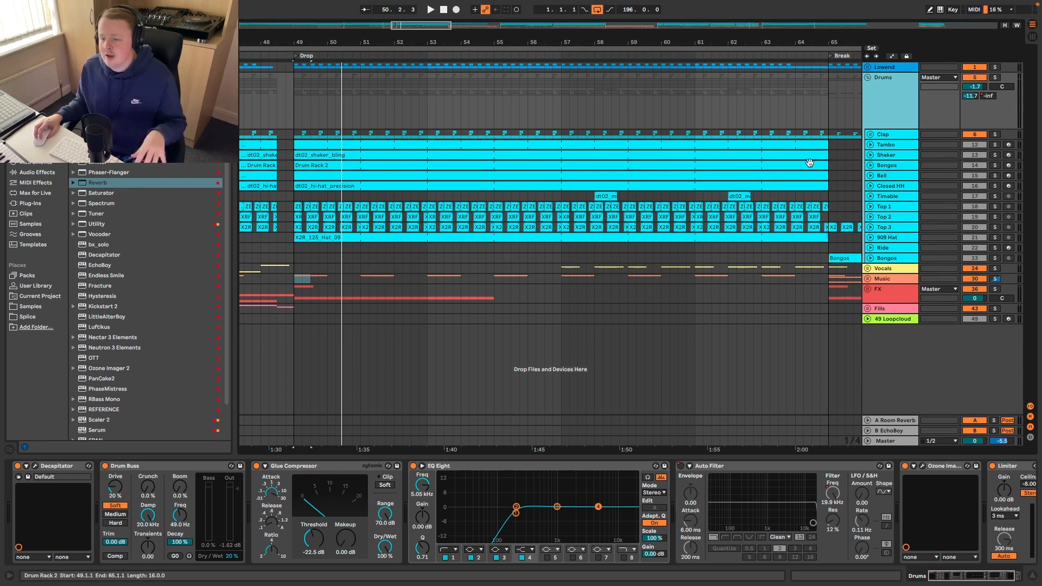
Unfold the Music group and review its tracks against the drum parts around the Break.
left_click(867, 278)
scroll(879, 255, "down", 4)
scroll(895, 259, "right", 5)
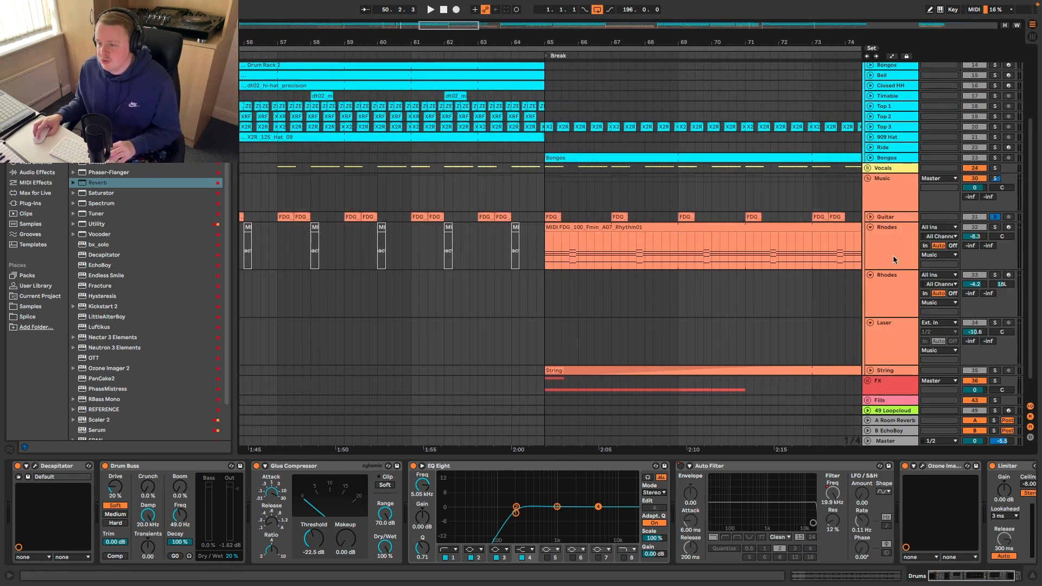
scroll(892, 326, "down", 1)
scroll(842, 271, "up", 5)
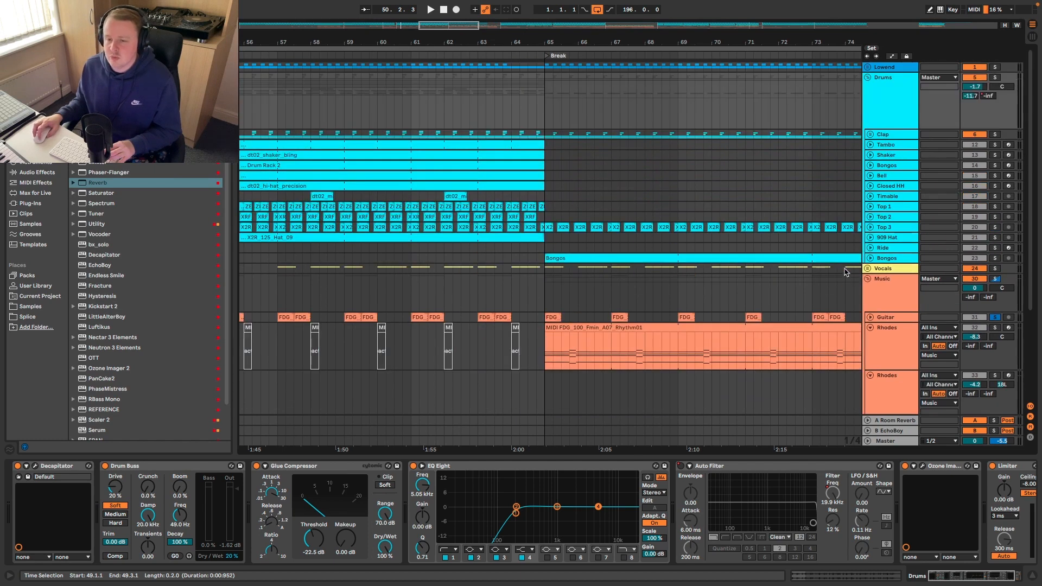
Solo the Drums group and play it from the start of the Drop at bar 49.
scroll(843, 271, "left", 2)
scroll(842, 271, "left", 2)
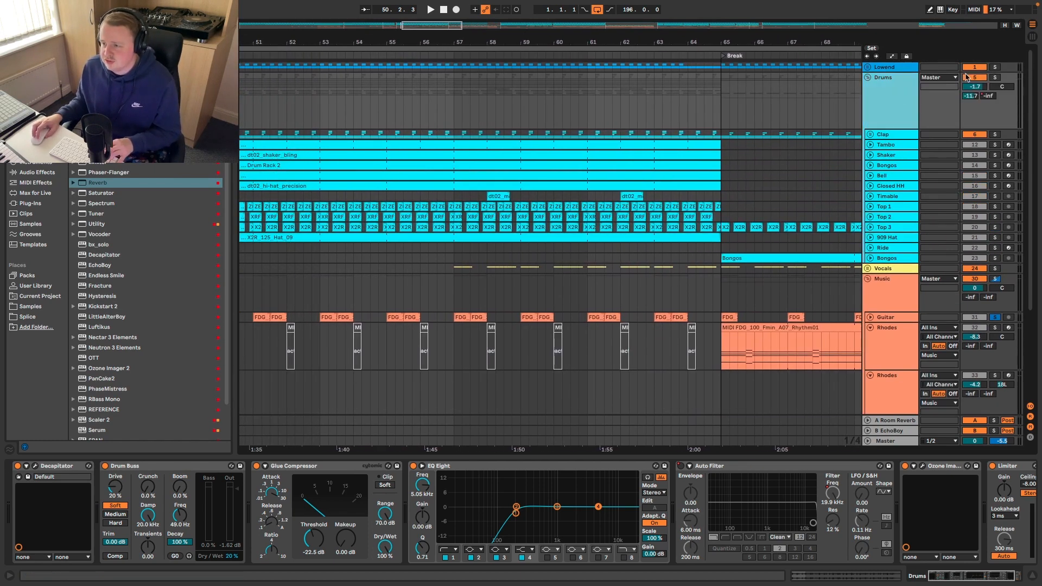
left_click(995, 77)
key("space")
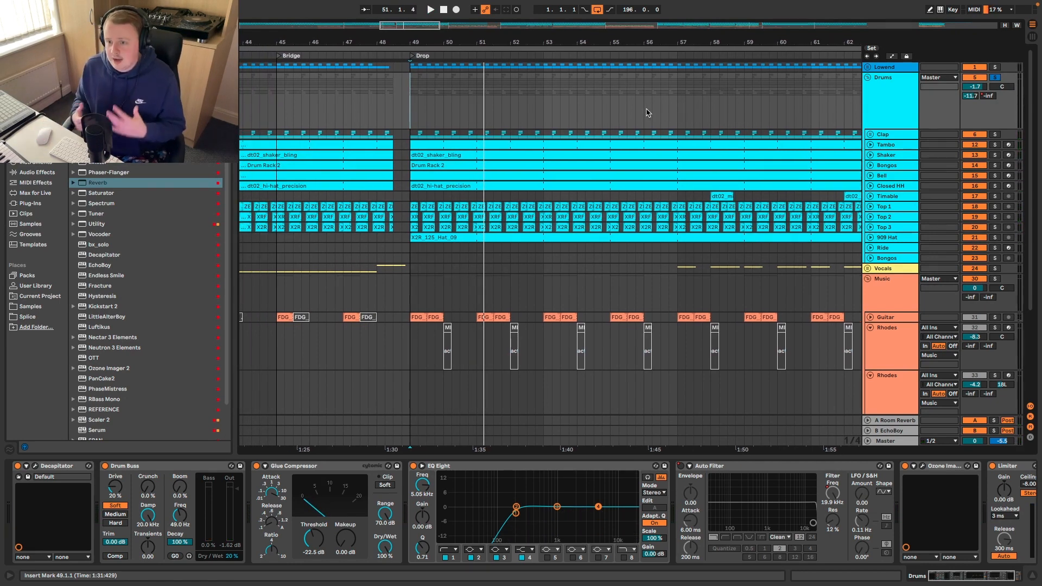
key("space")
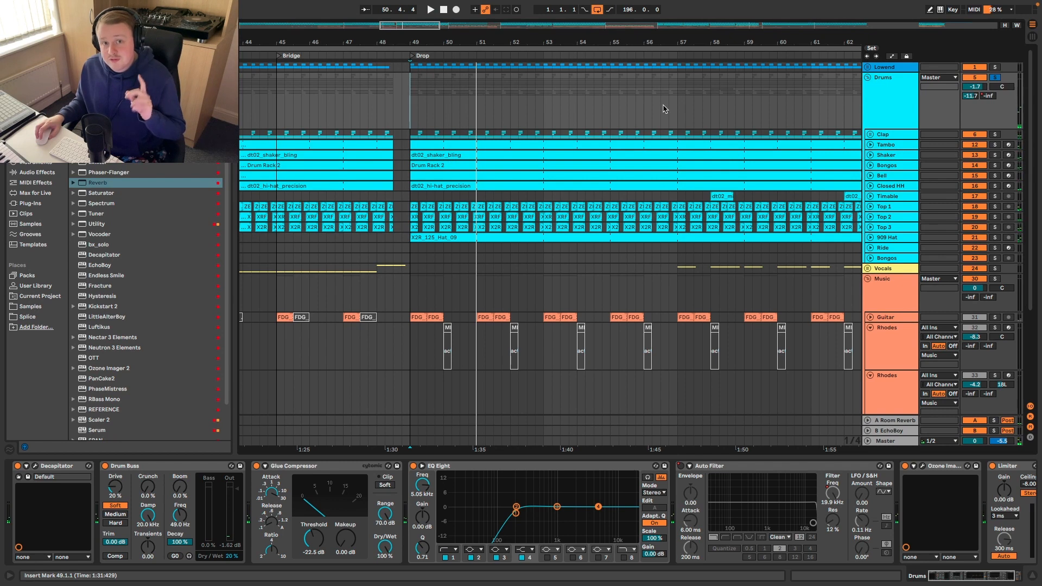
Unfold the Clap group, solo it within the drums, and play it from bar 49.
left_click(880, 135)
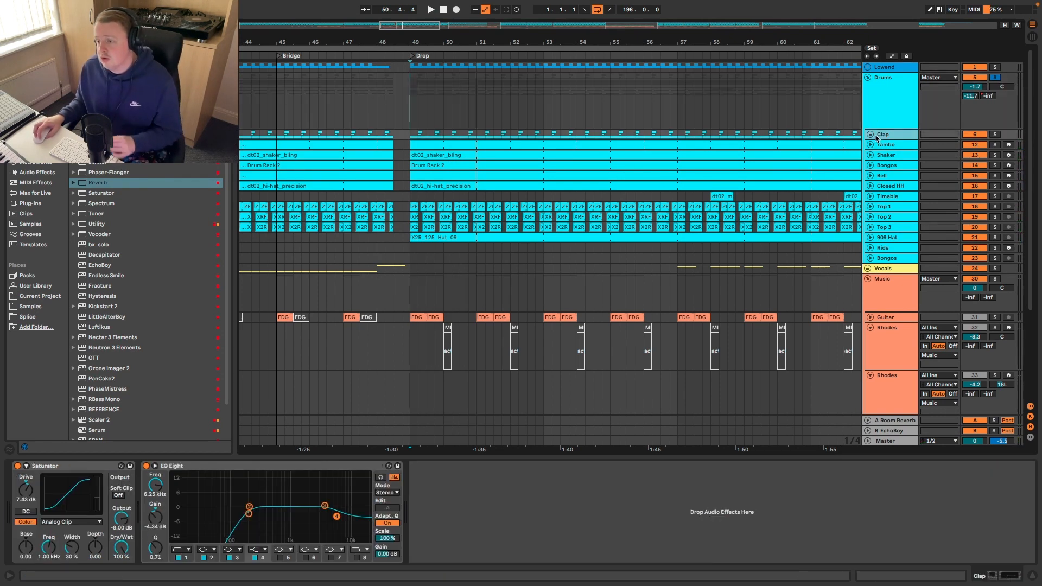
left_click(871, 134)
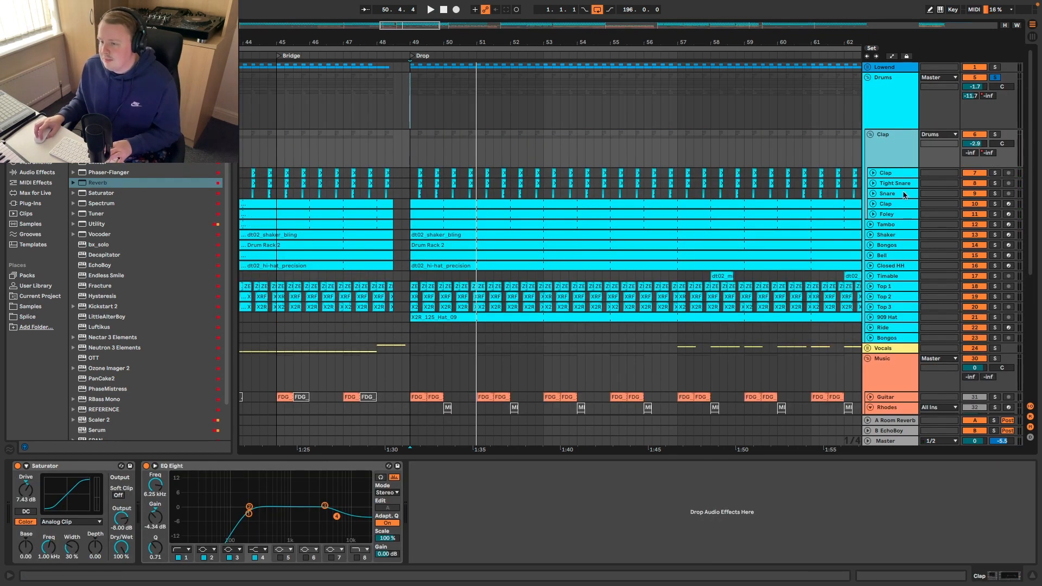
left_click(995, 135)
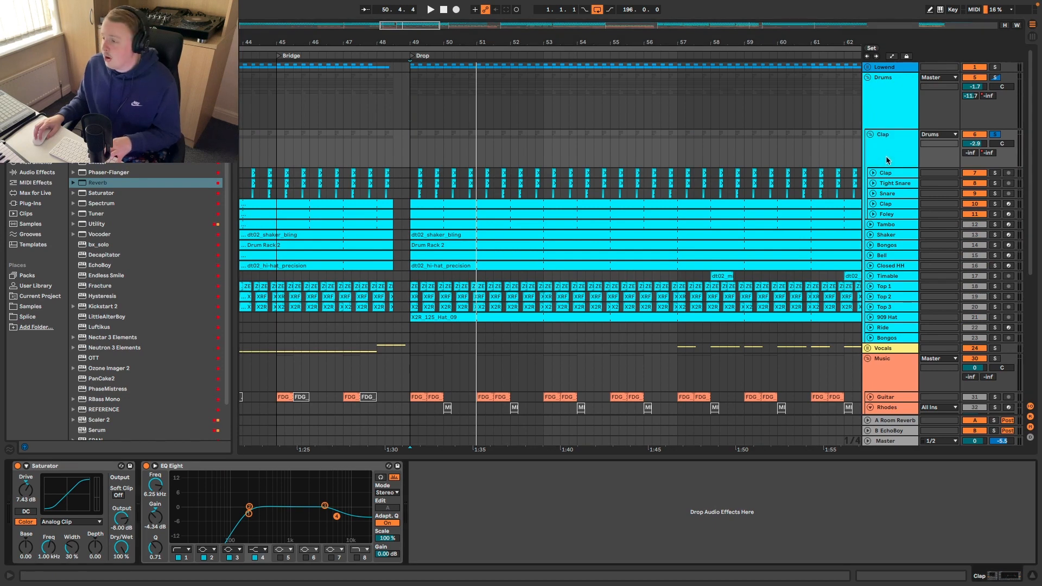
key("space")
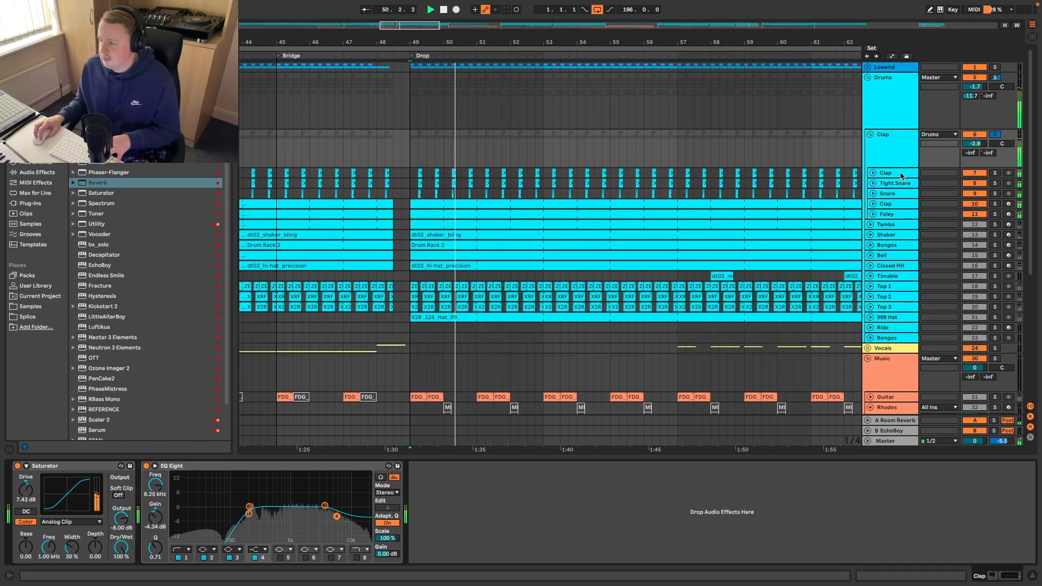
Audition the Clap group's layers one at a time: Clap, Tight Snare, Snare, second Clap and Foley.
left_click(900, 174)
left_click(996, 172)
key("space")
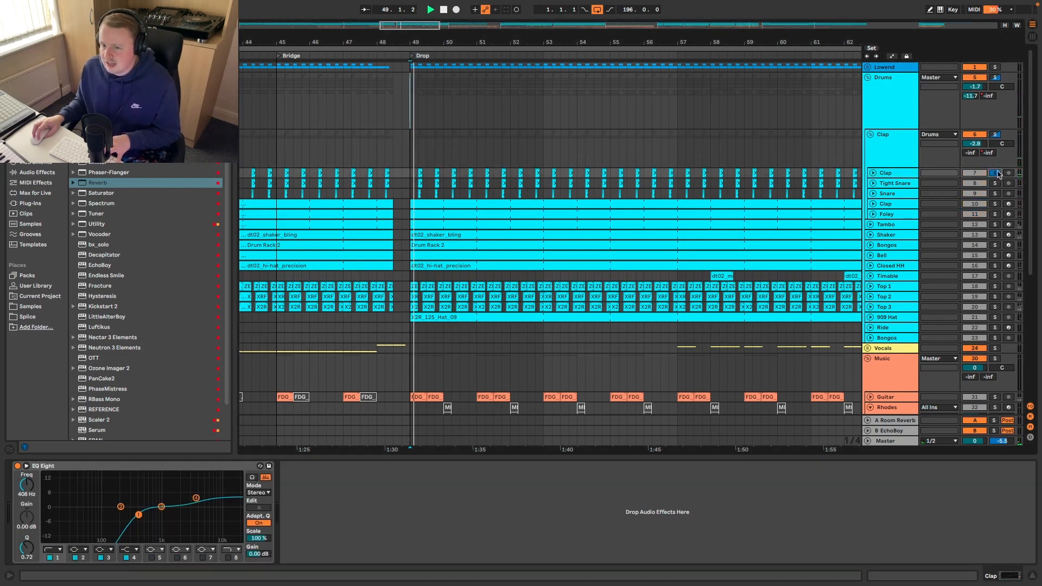
left_click(996, 185)
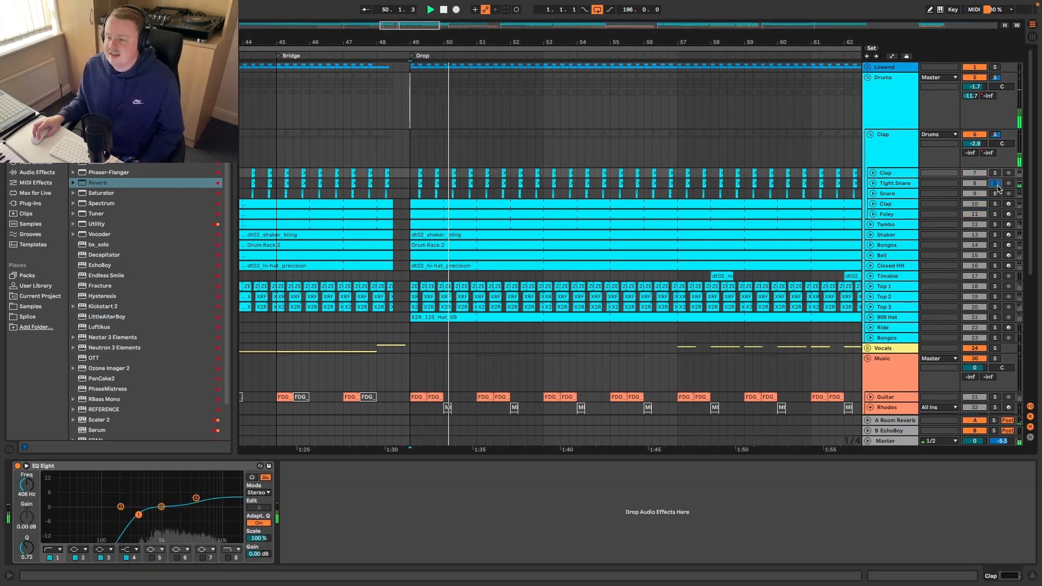
left_click(997, 195)
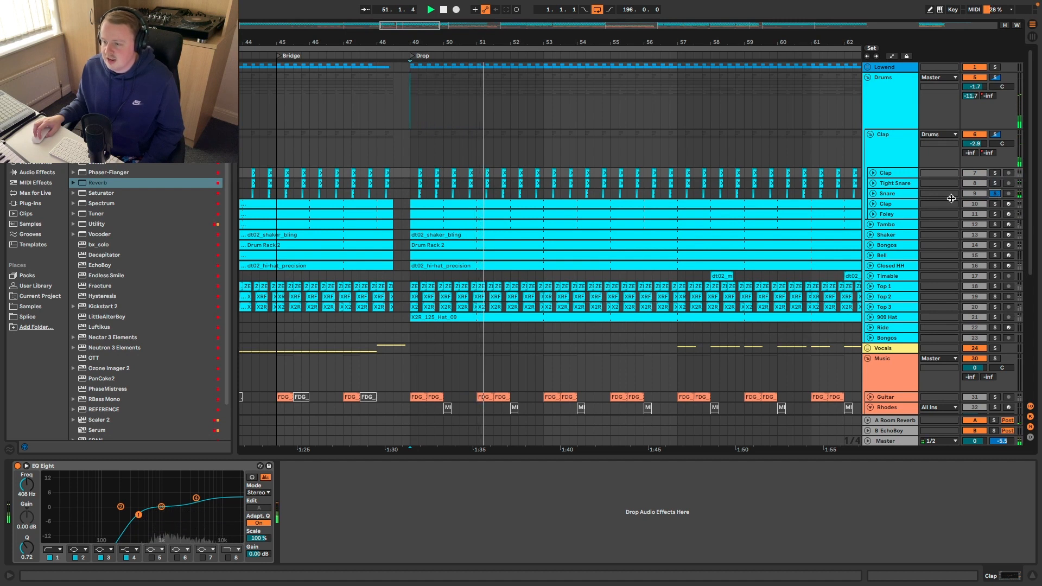
left_click(996, 204)
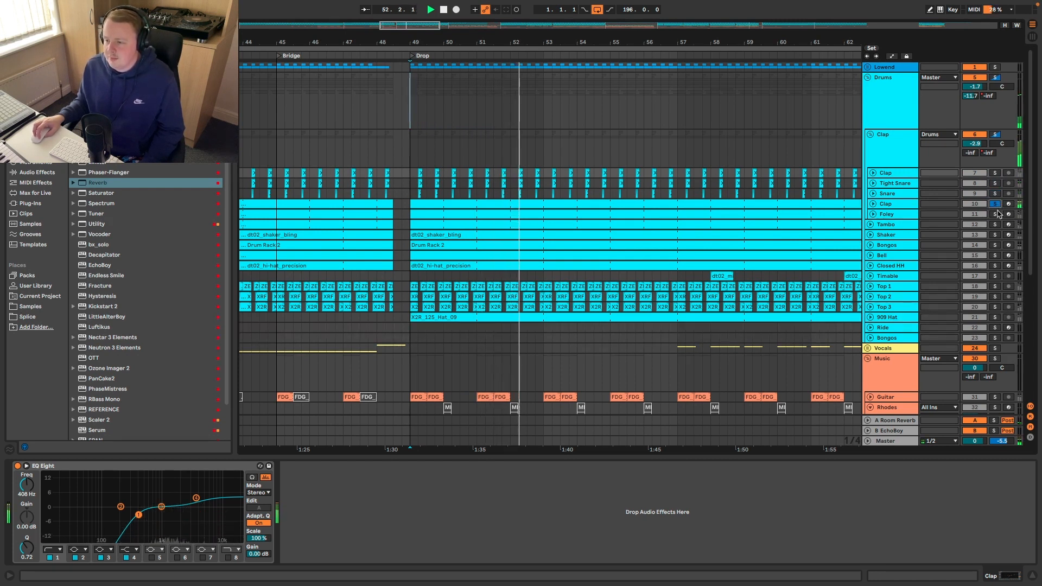
left_click(997, 215)
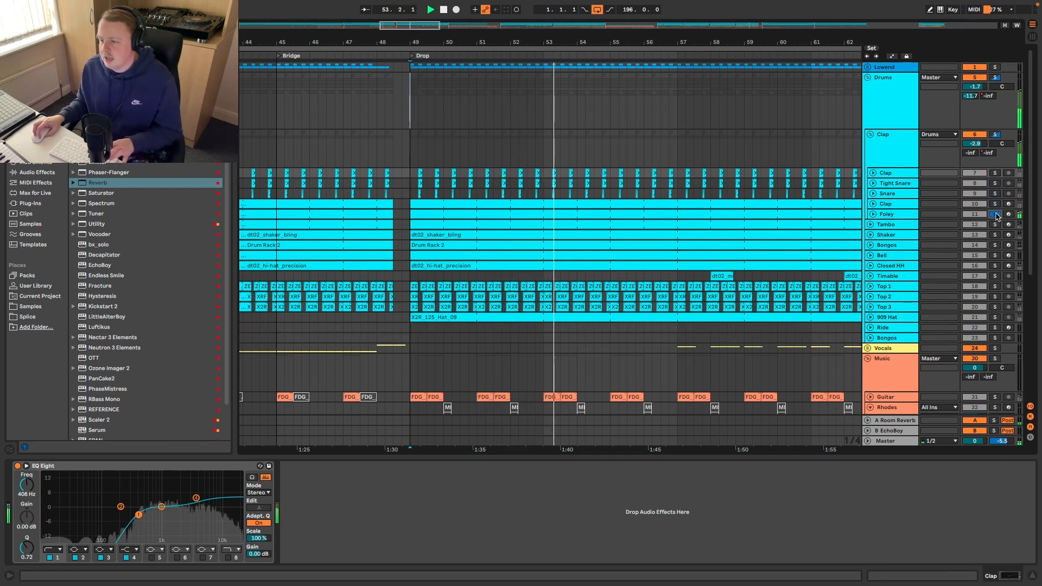
Solo the whole Clap group again, unfold its layer tracks, and compare the layered hits up close at 51.2.
left_click(996, 135)
left_click(895, 145)
left_click(873, 214)
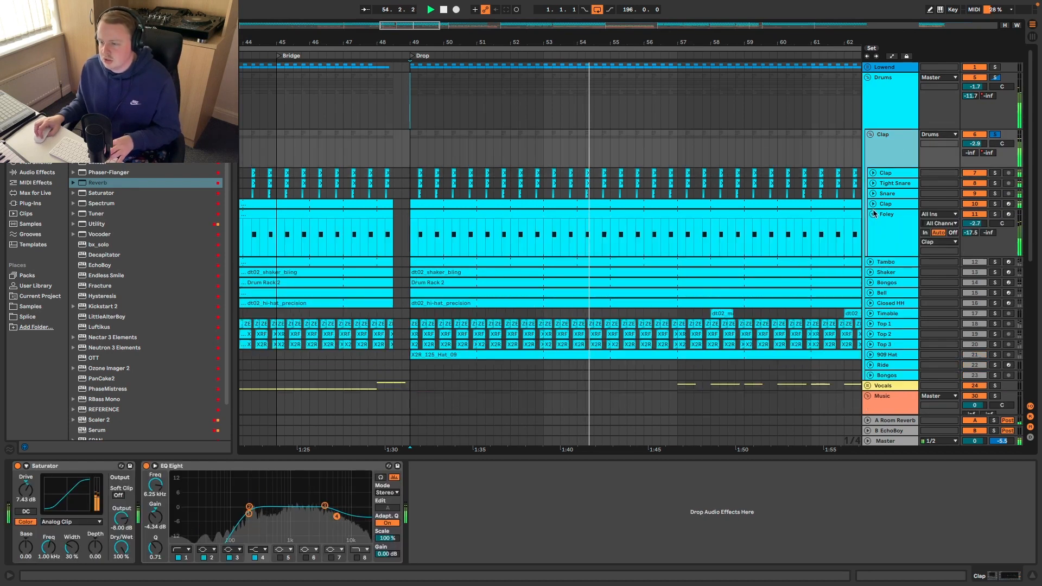
left_click(874, 204)
left_click(873, 194)
scroll(481, 226, "up", 15)
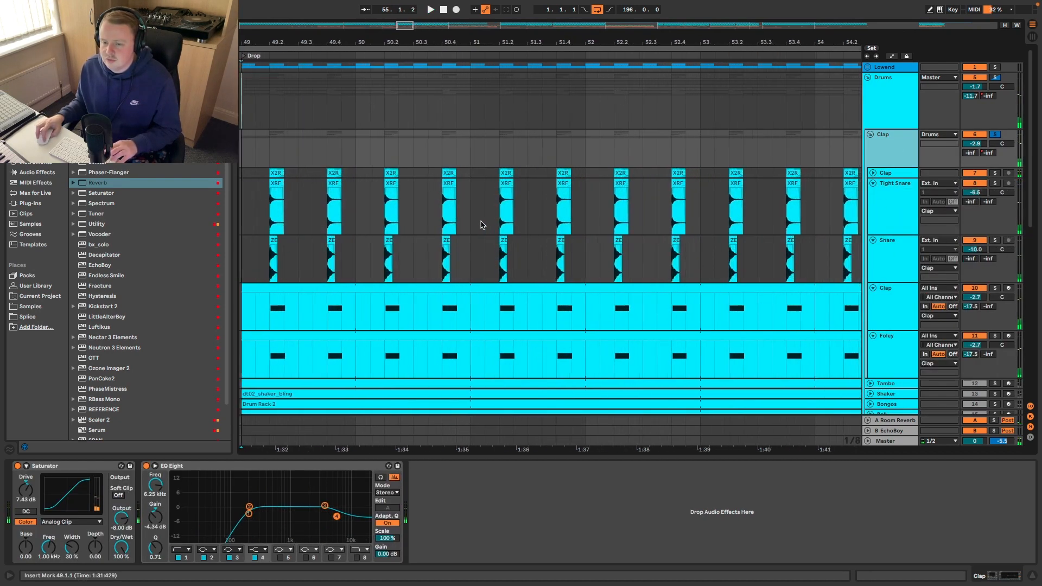
scroll(558, 226, "up", 5)
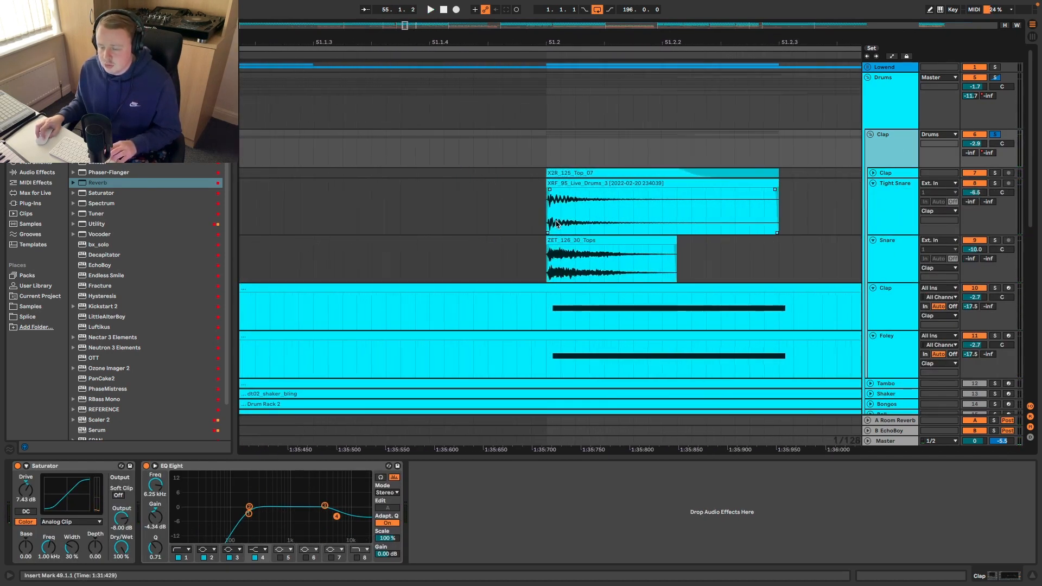
left_click(873, 172)
scroll(596, 226, "down", 2)
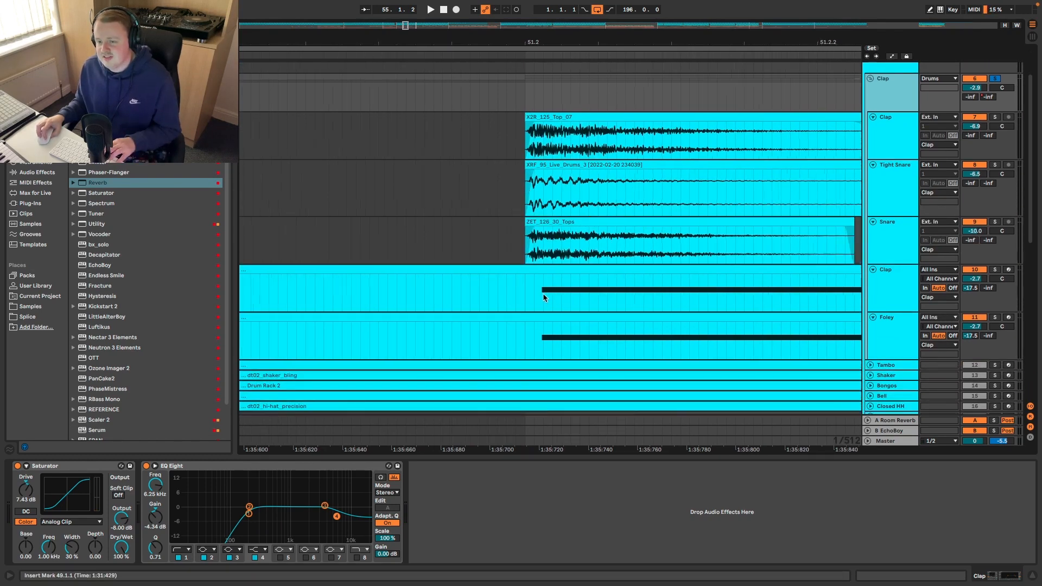
Review the devices on the Tight Snare, Snare and second Clap layers, and fold the Clap group.
scroll(543, 293, "down", 10)
left_click(895, 181)
left_click(896, 240)
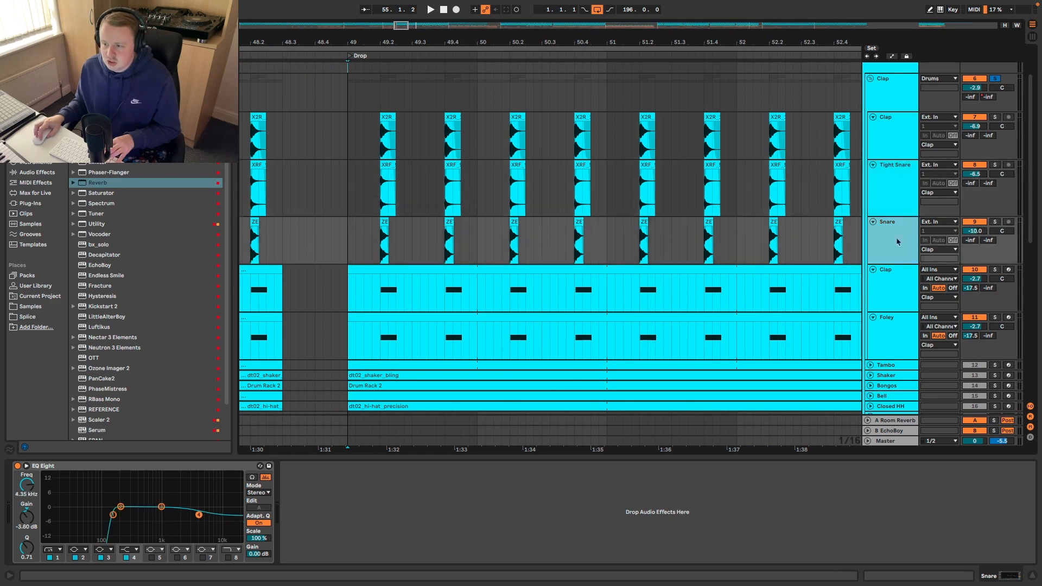
left_click(898, 291)
left_click(871, 80)
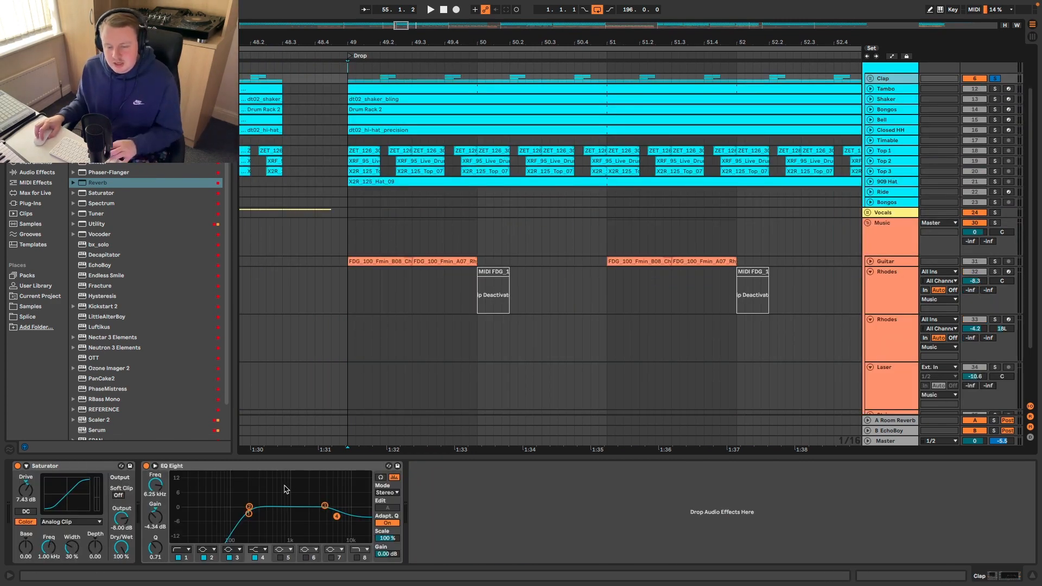
Play the Clap group from bar 49 with the A Room Reverb return off and on, leaving the return off.
scroll(541, 242, "down", 5)
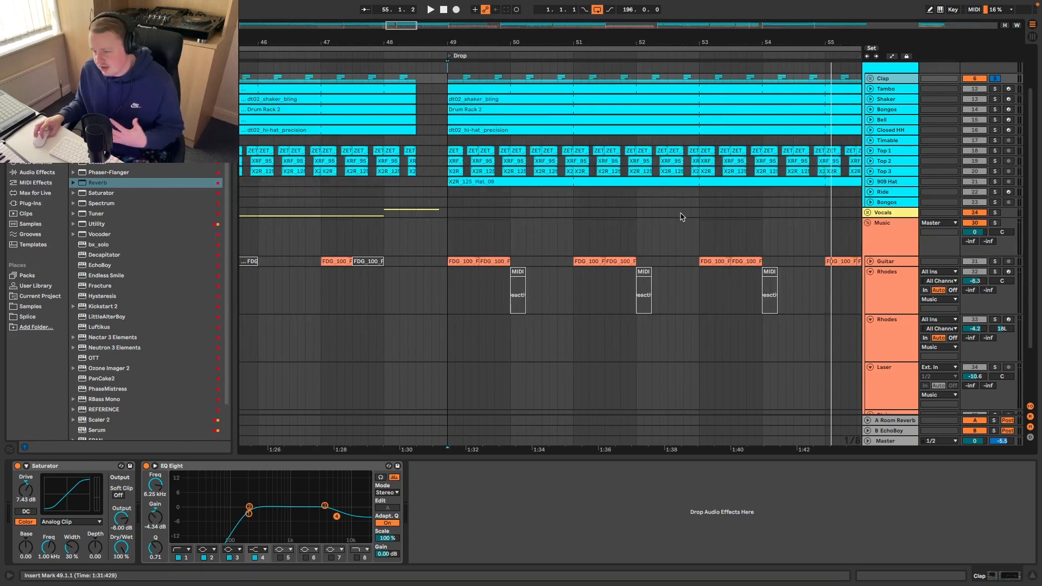
scroll(682, 217, "up", 2)
left_click(909, 120)
left_click(897, 131)
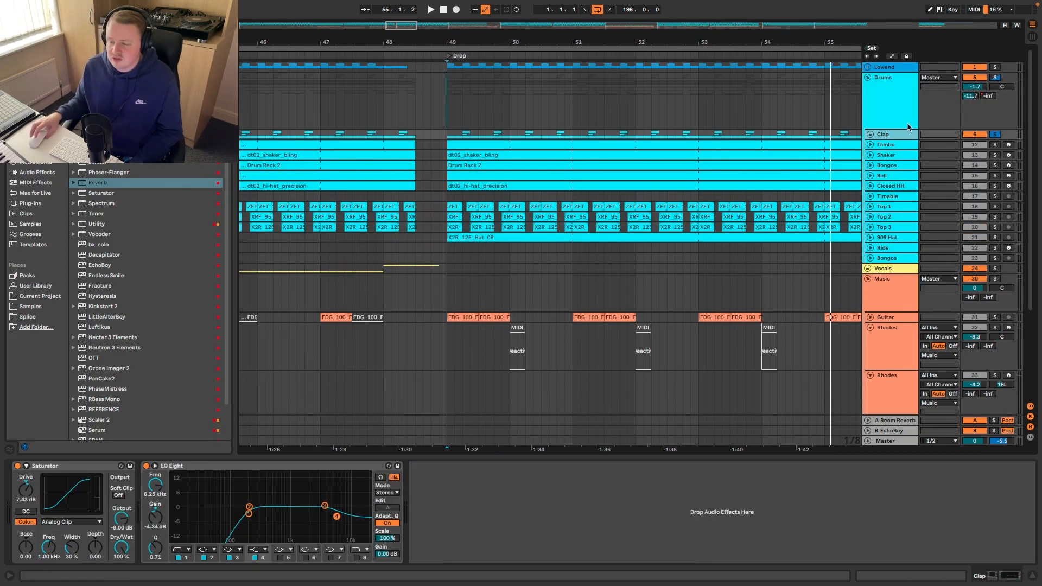
key("space")
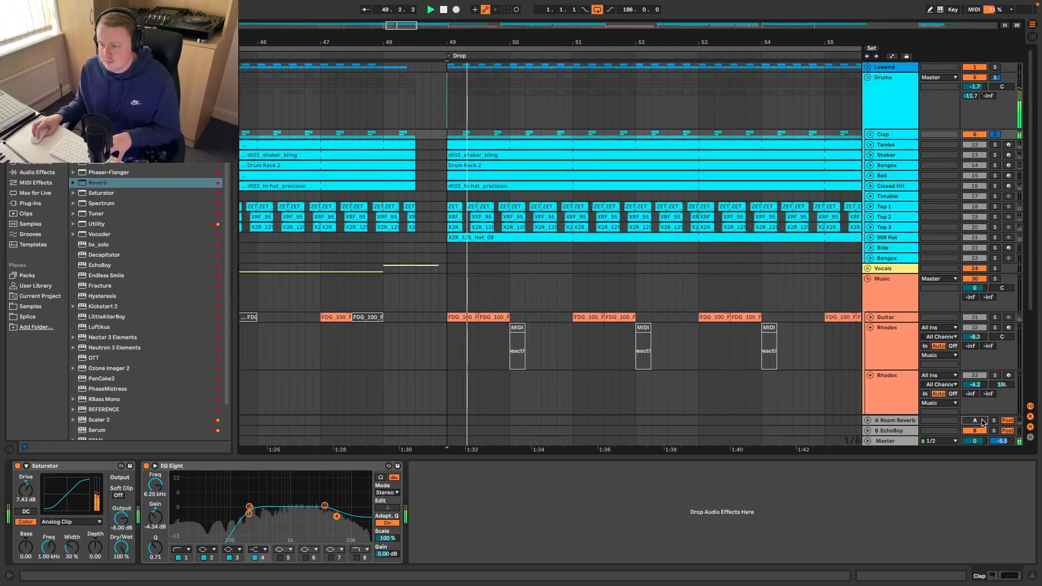
left_click(983, 422)
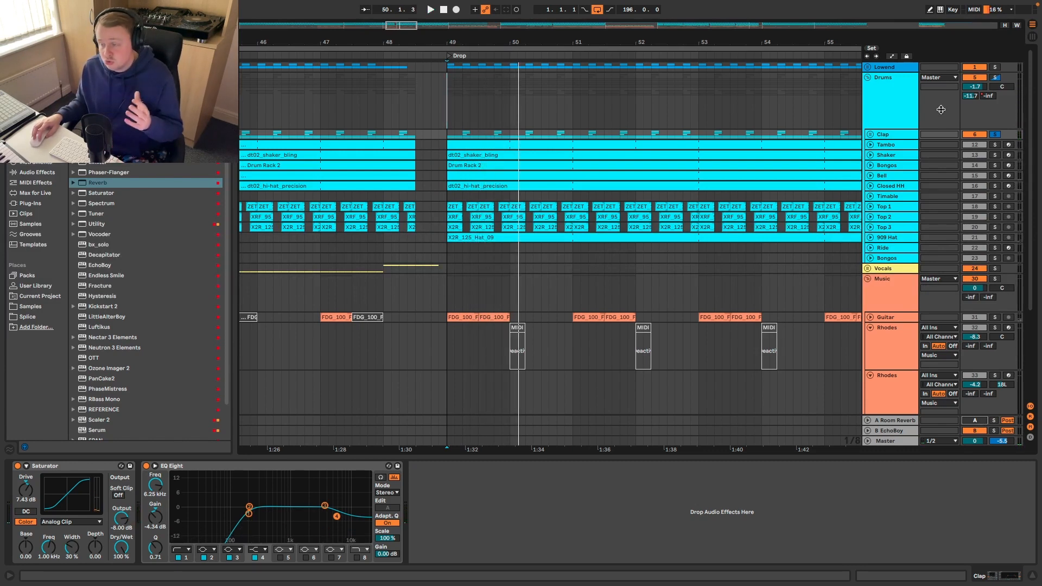
key("space")
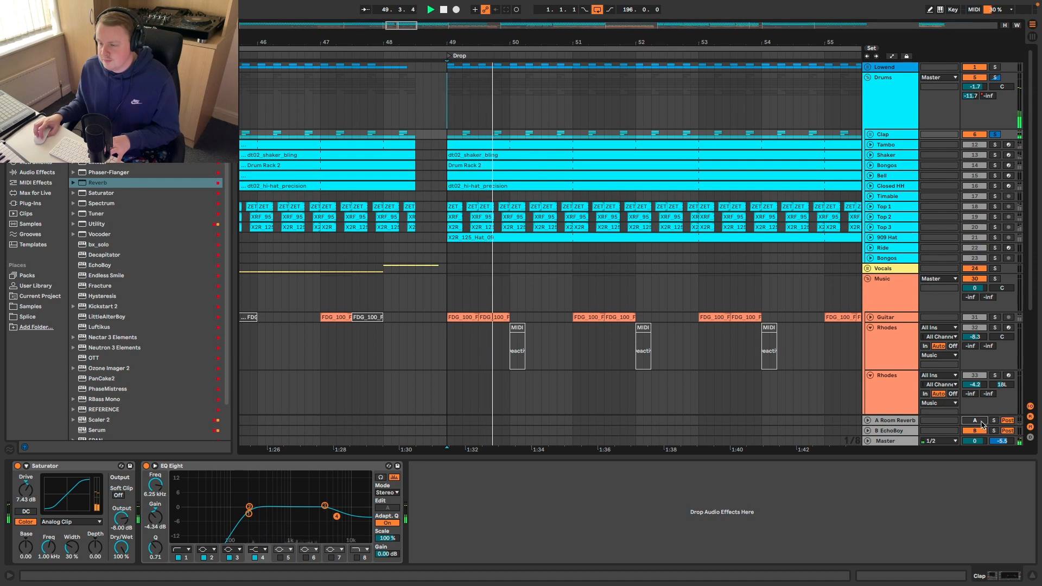
left_click(975, 420)
key("space")
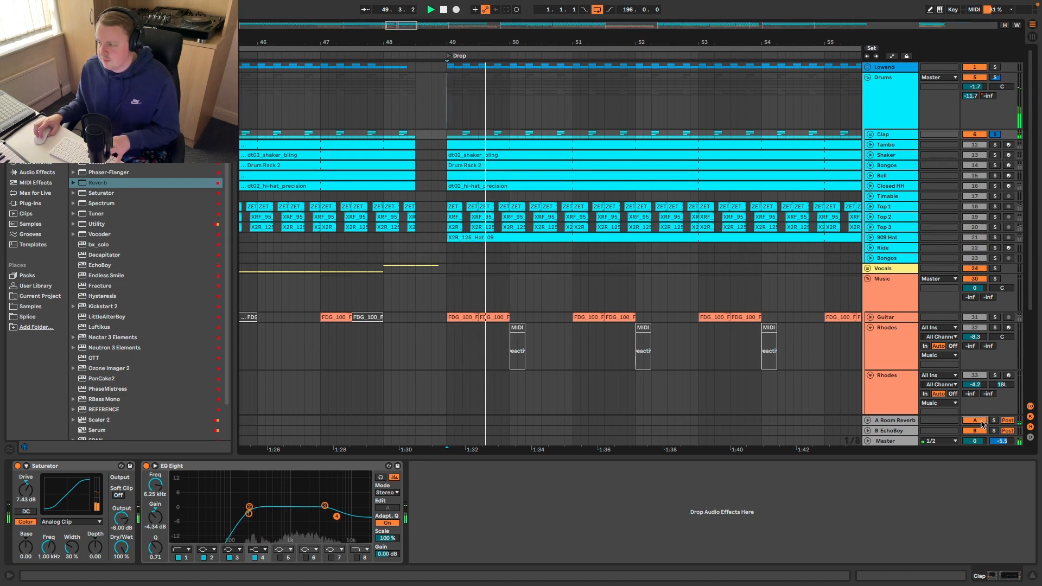
left_click(968, 423)
Display the Tambo track's devices, solo the track, and play it from bar 49.
left_click(900, 147)
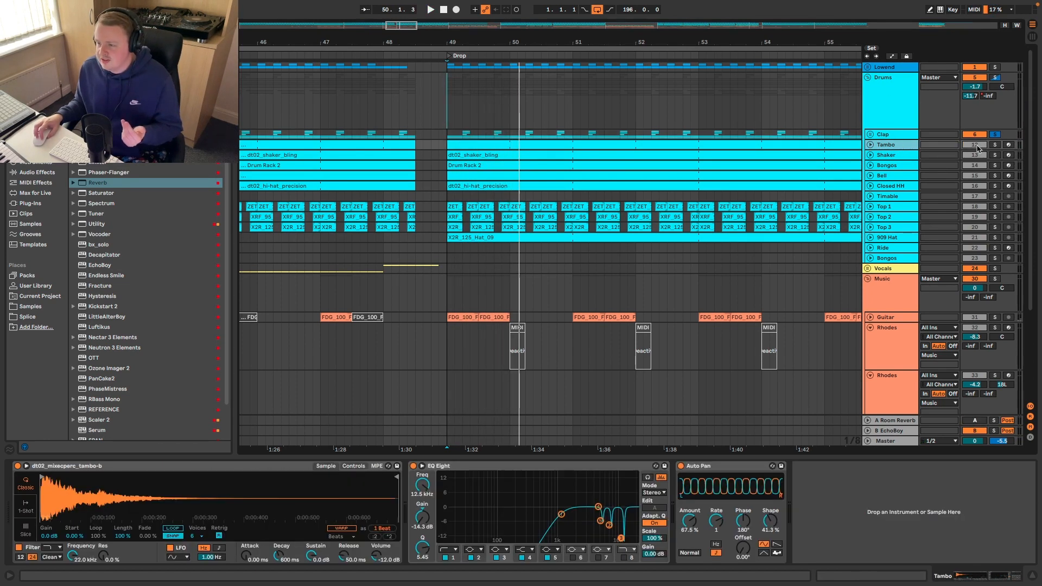
left_click(996, 145)
key("space")
key("space")
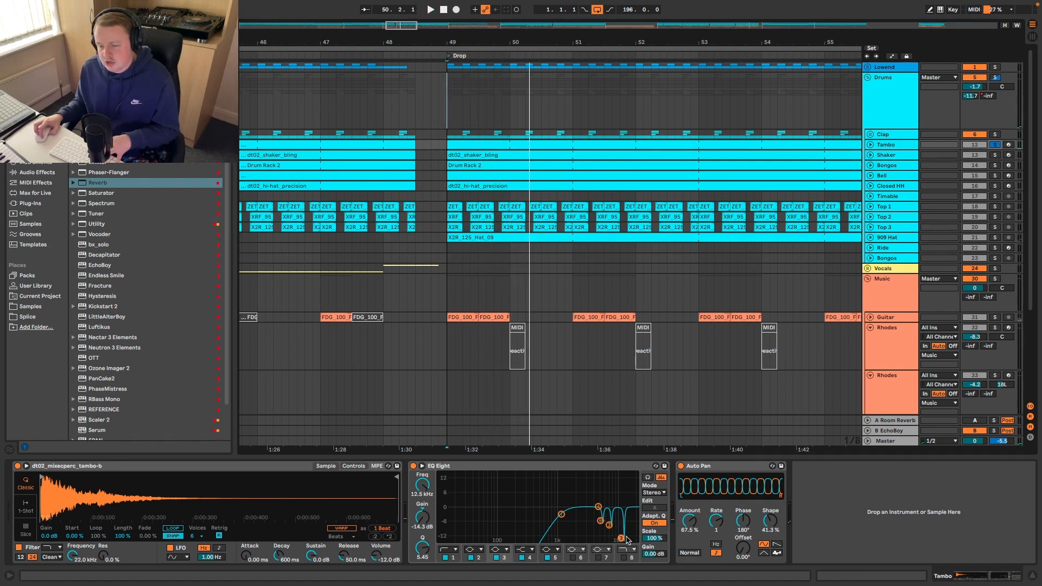
Compare the Tambo loop with its EQ Eight bypassed and enabled during playback.
left_click(413, 466)
key("space")
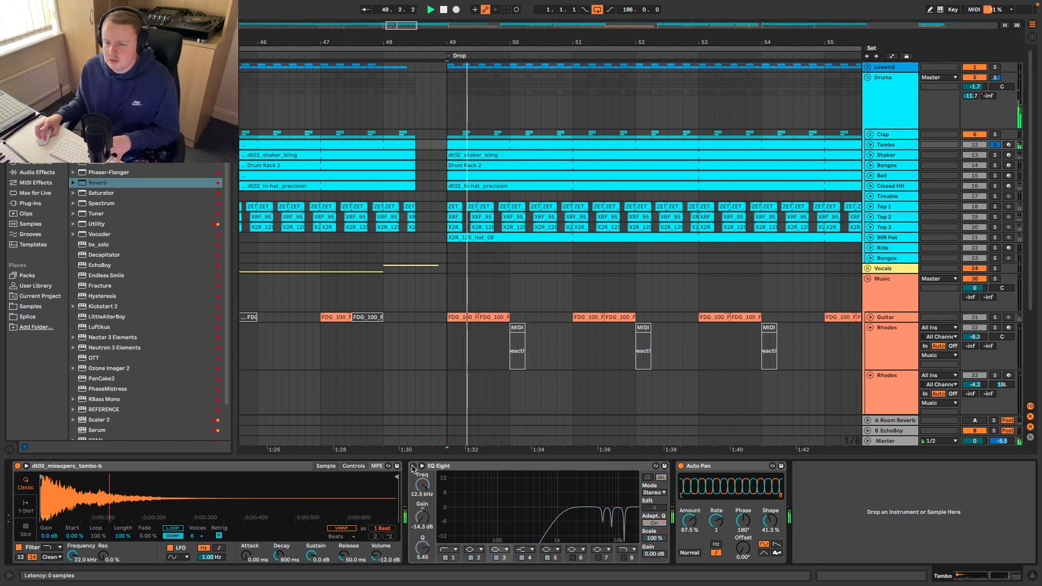
left_click(412, 466)
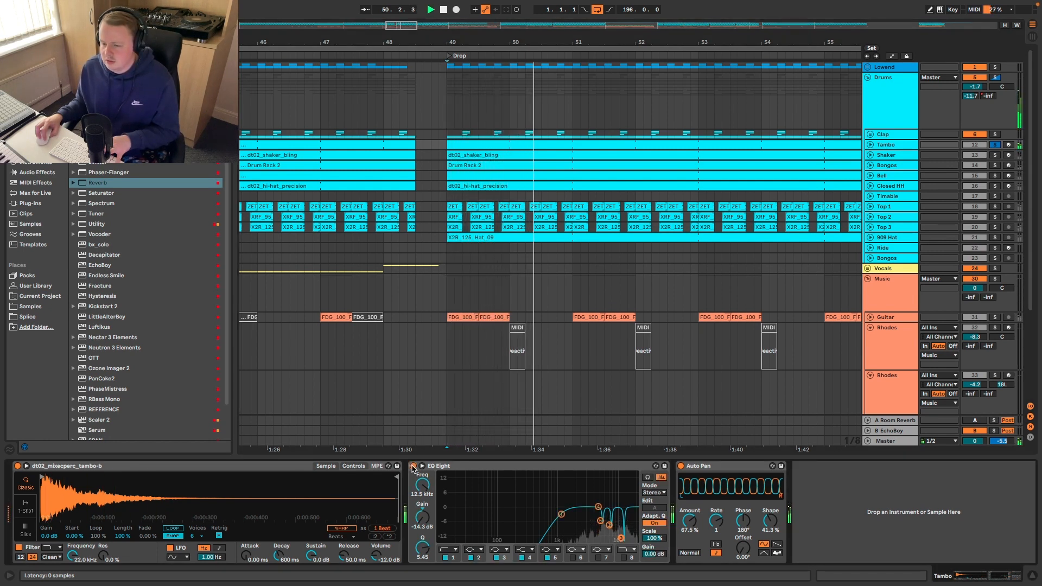
key("space")
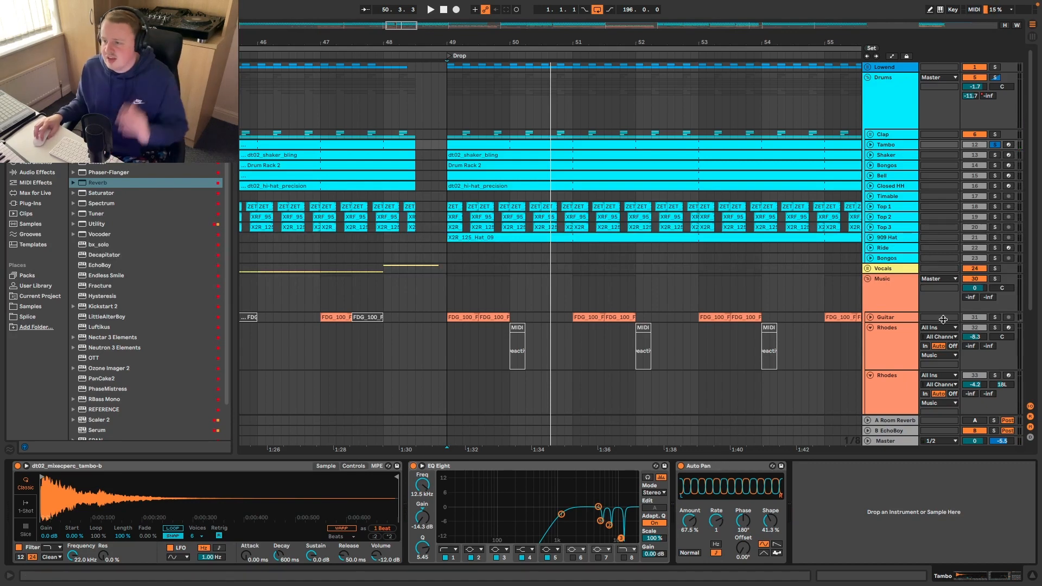
Solo and play the Shaker track, and switch the solo to the Bongos track with its lane unfolded.
left_click(894, 157)
key("space")
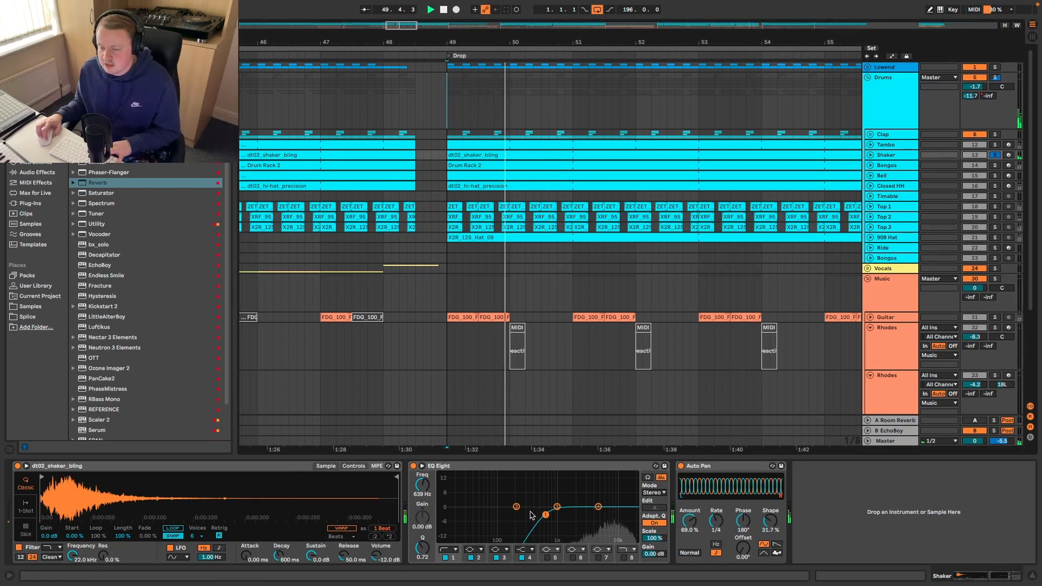
double_click(883, 166)
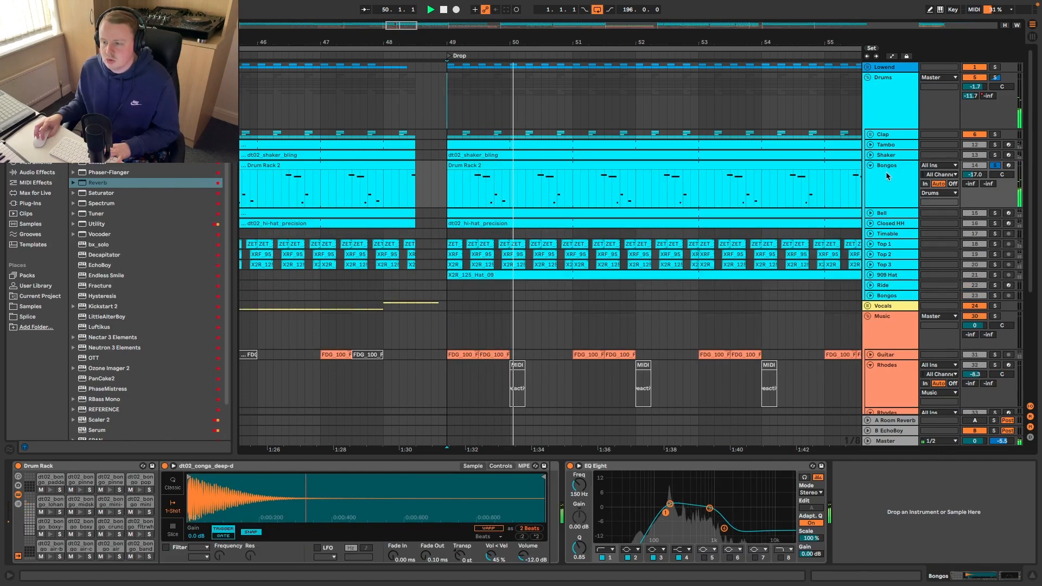
key("space")
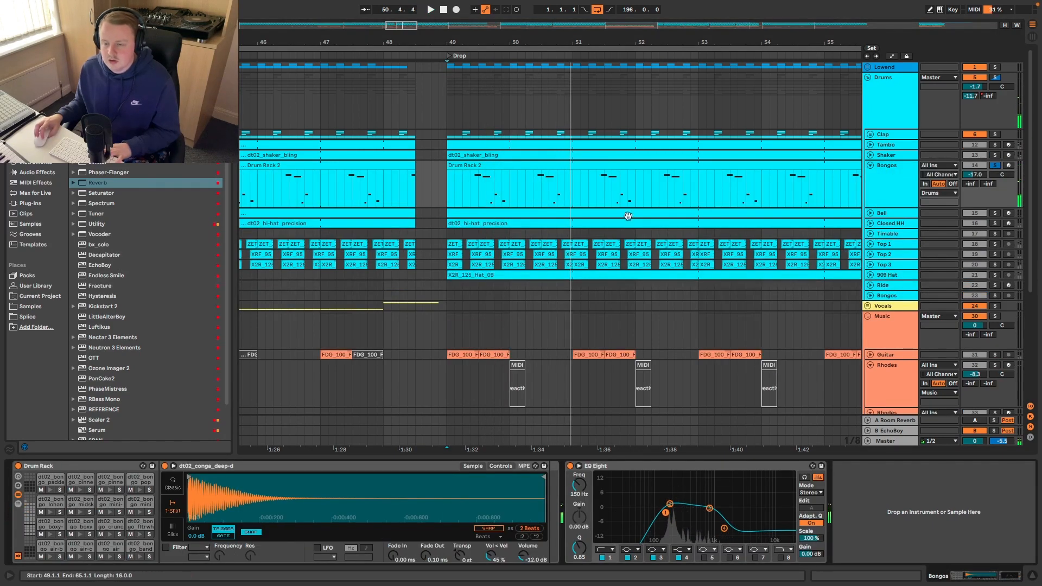
Audition bongo pads in the Bongos Drum Rack, and open the Drop's Drum Rack 2 clip in an enlarged note editor.
left_click(110, 511)
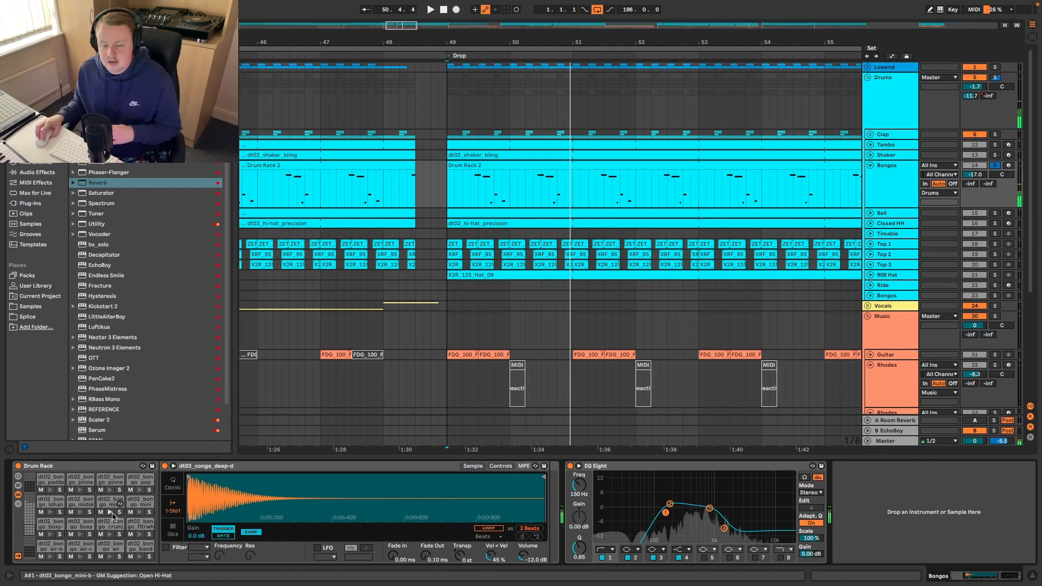
left_click(140, 511)
left_click(140, 491)
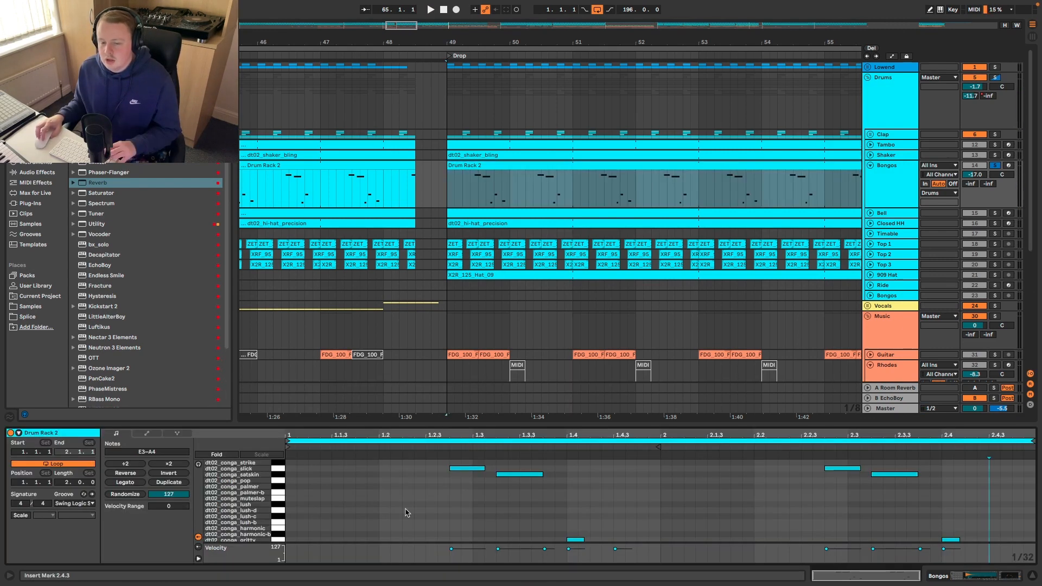
left_click_drag(583, 425, 584, 271)
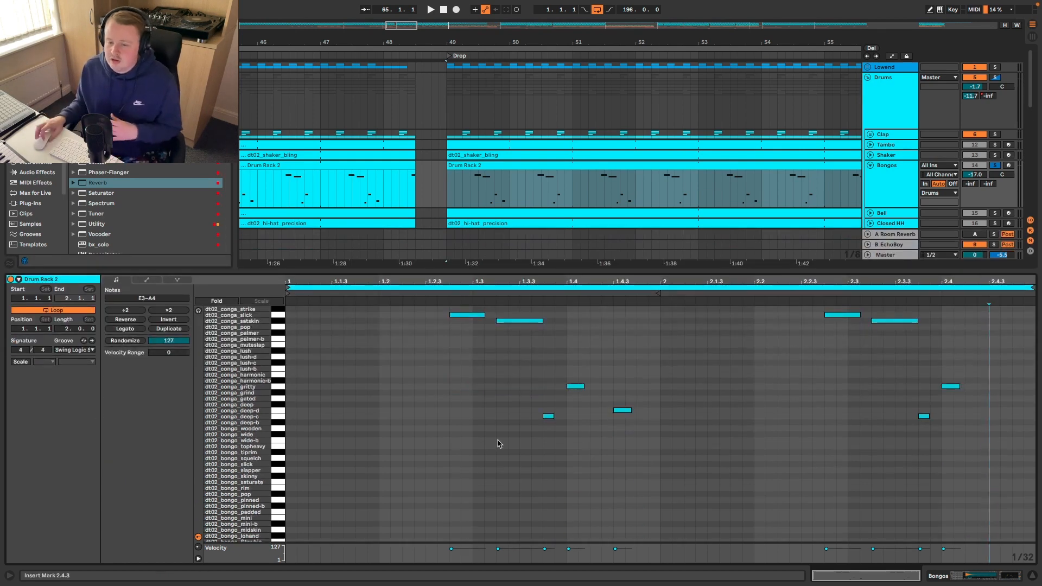
Examine the conga notes and the groove setting of the Drum Rack 2 clip, and play its pattern from the Drop.
scroll(495, 437, "up", 2)
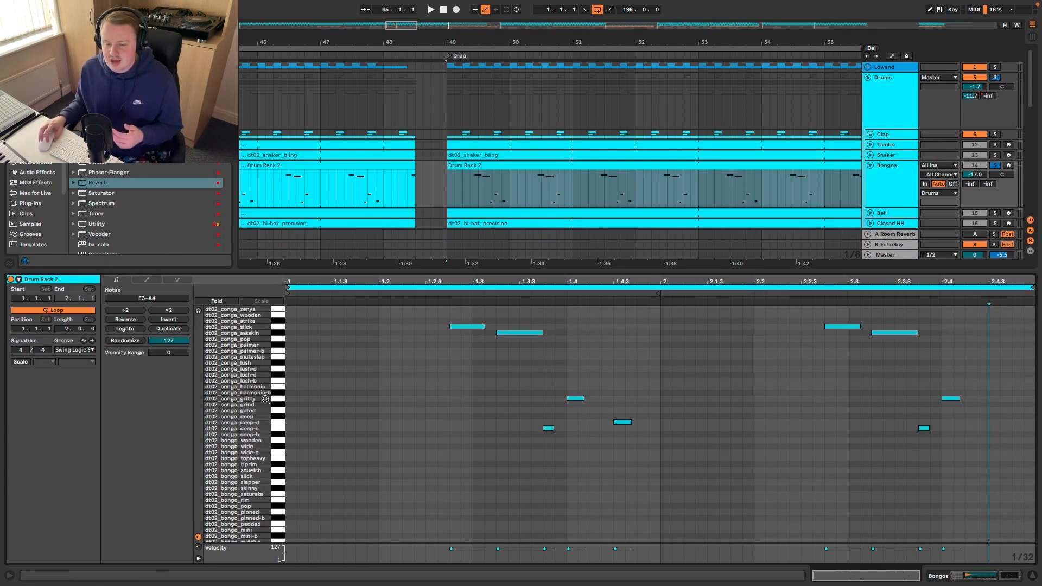
scroll(247, 480, "down", 5)
scroll(247, 480, "up", 4)
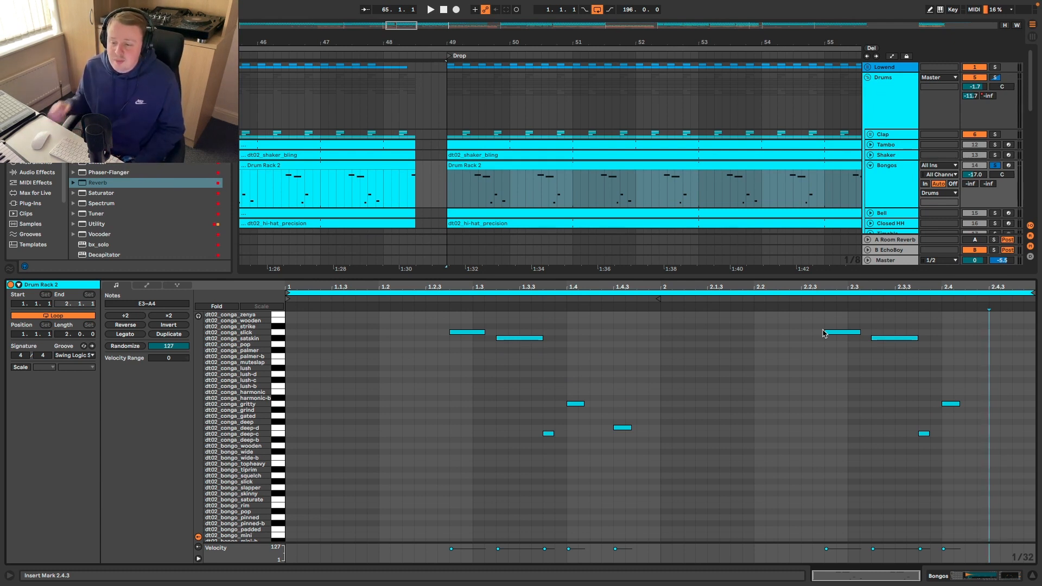
left_click(88, 356)
left_click(318, 383)
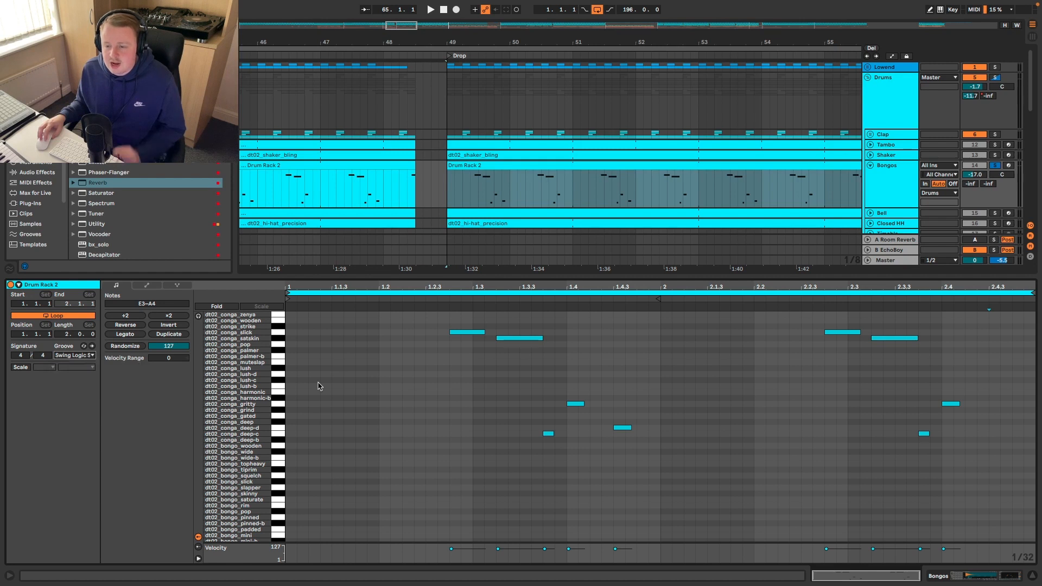
key("space")
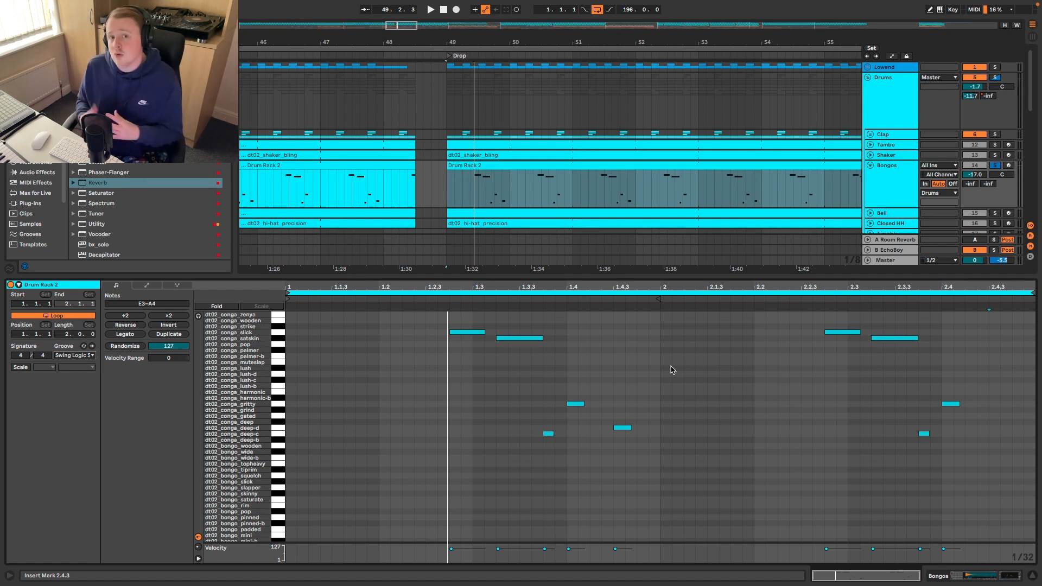
Play the soloed Bell track from bar 49 with its devices displayed.
key("space")
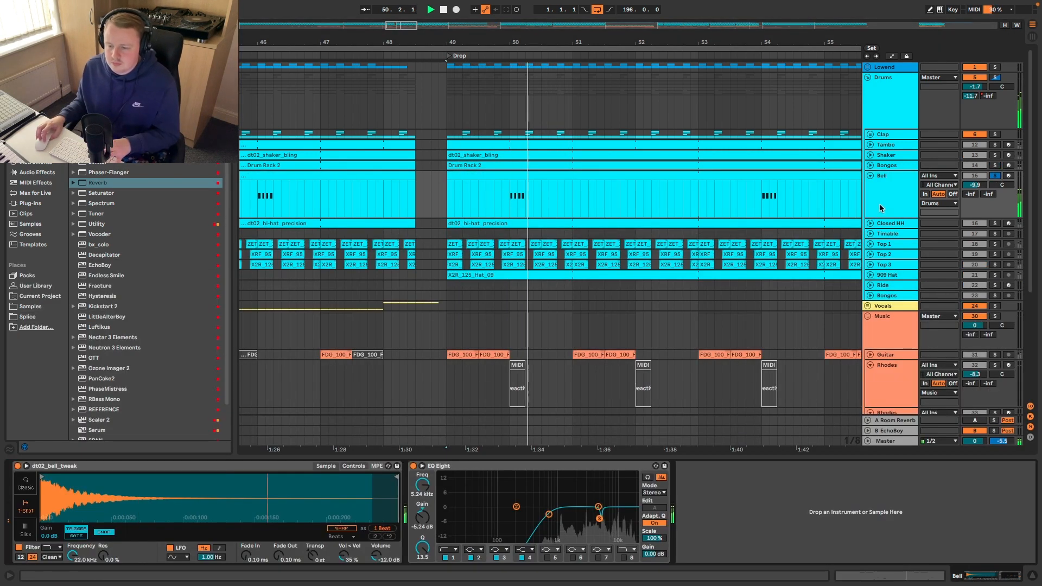
key("space")
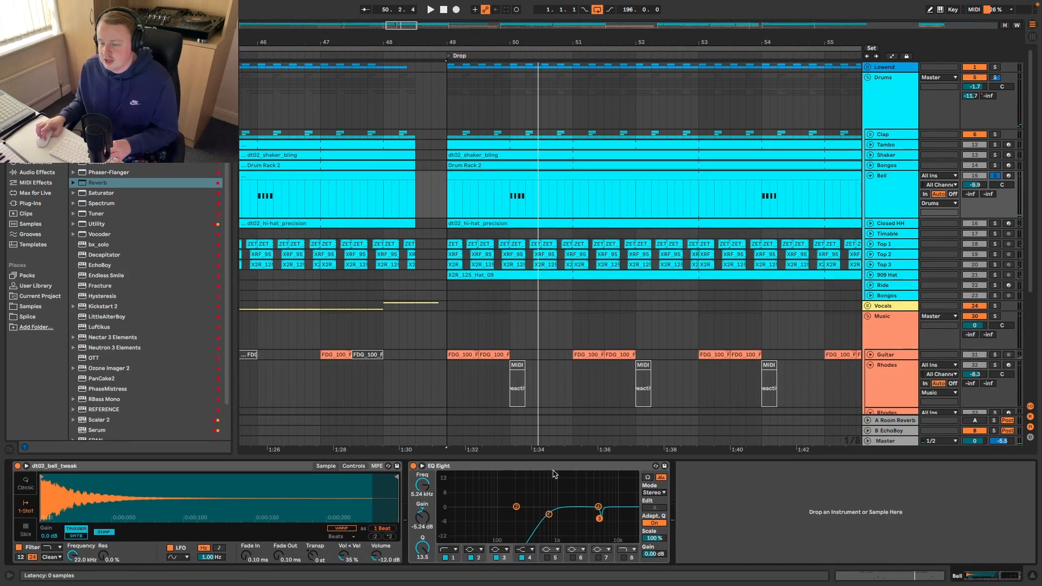
Audition the soloed Closed HH track with its lane unfolded, and inspect its Drop clip's notes and track panning envelope.
left_click(901, 225)
key("space")
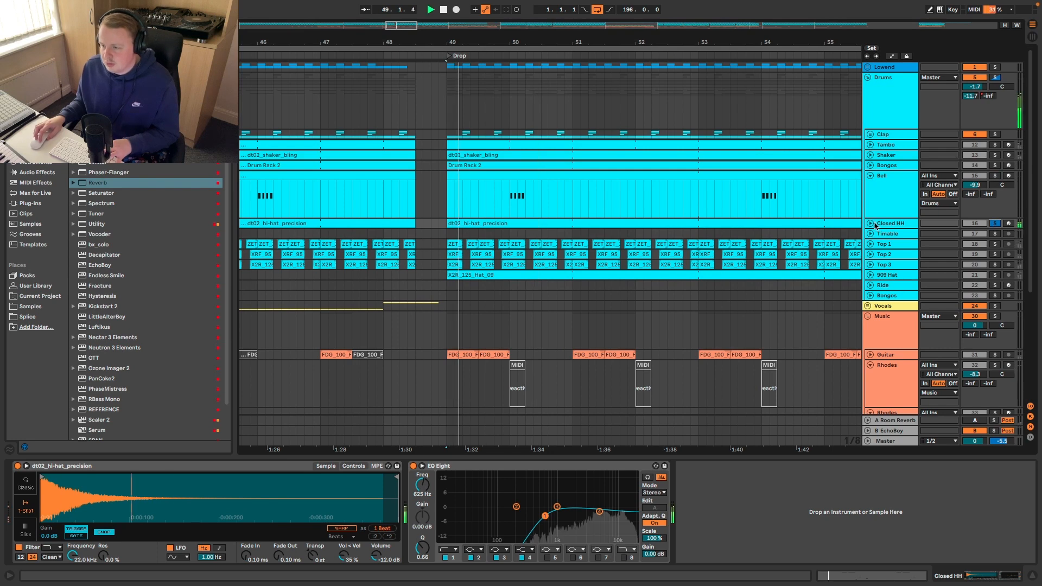
left_click(870, 224)
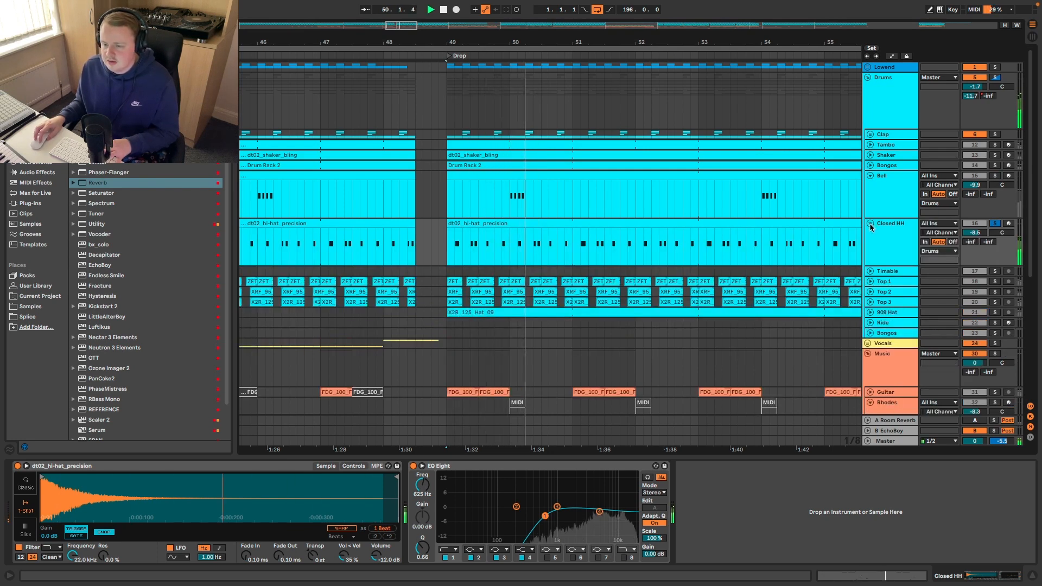
key("space")
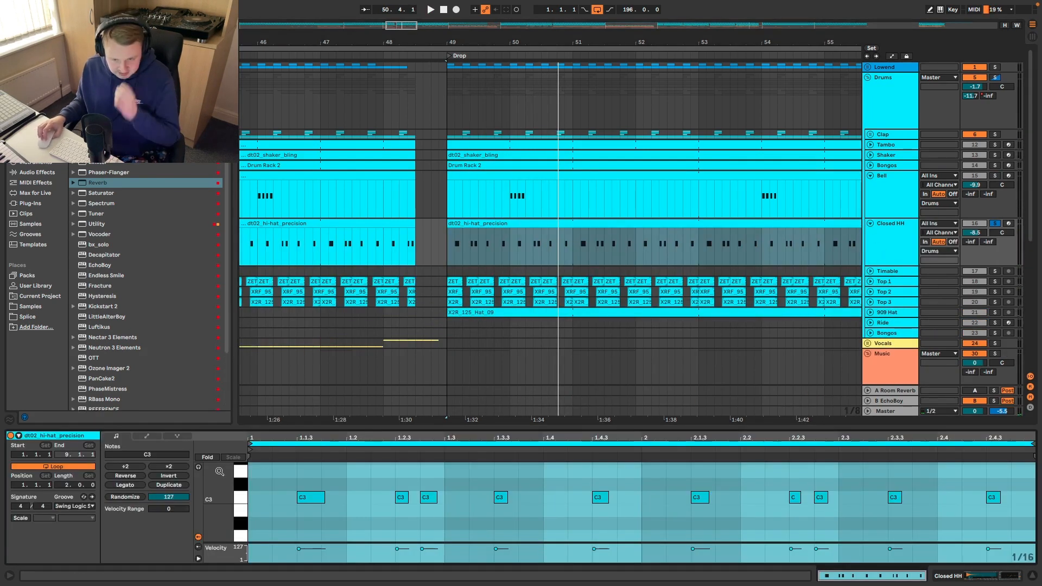
left_click(146, 436)
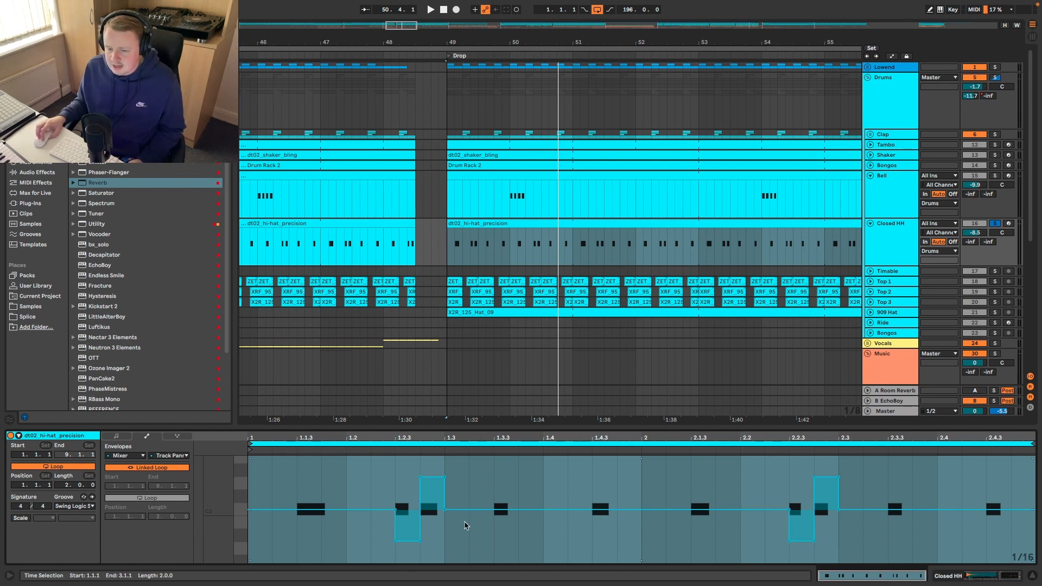
left_click(117, 436)
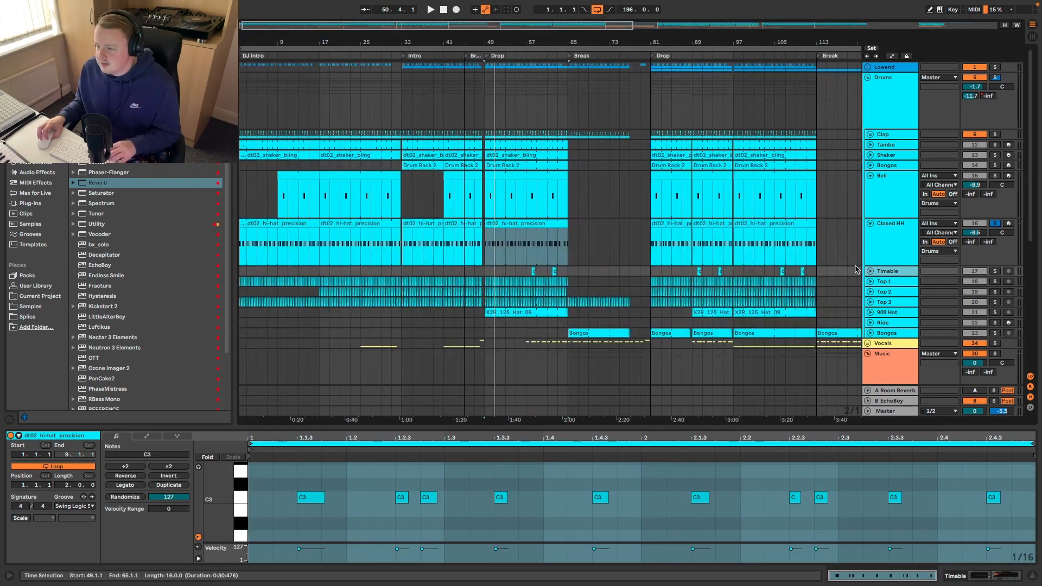
Unfold the Timable track, select its first clip in the Drop at bar 58, and play it soloed.
scroll(597, 244, "right", 3)
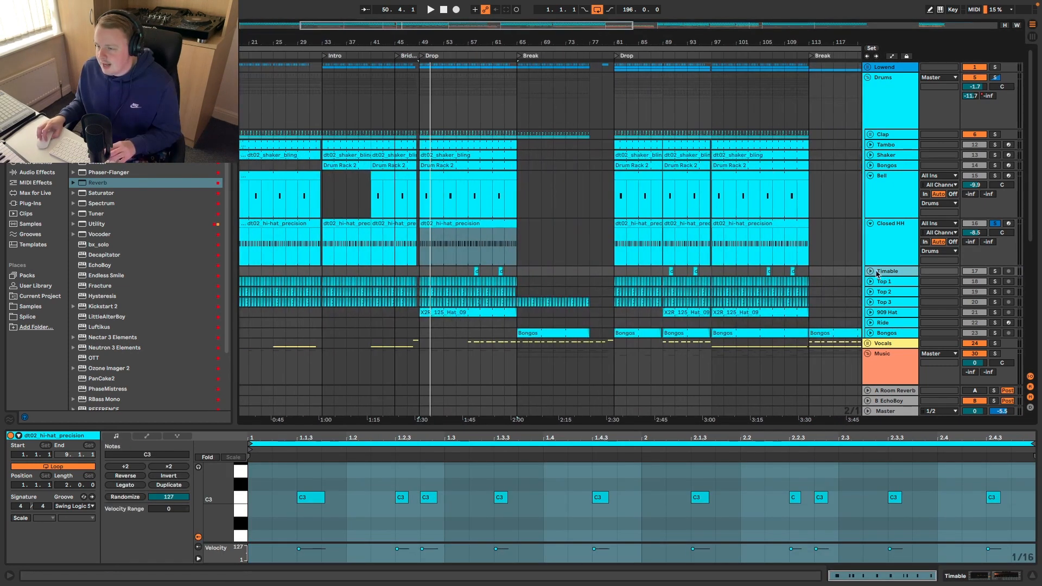
left_click(870, 272)
scroll(487, 283, "up", 5)
left_click(488, 271)
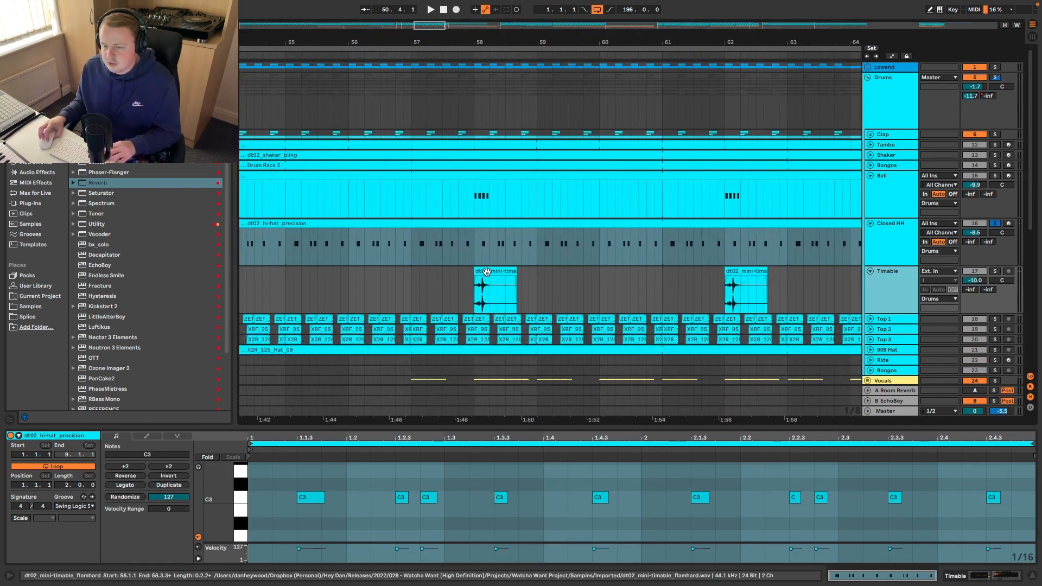
left_click(995, 270)
key("space")
Select the Top 1 track's first clip at bar 49, and solo and play the track.
left_click(891, 318)
scroll(838, 321, "down", 5)
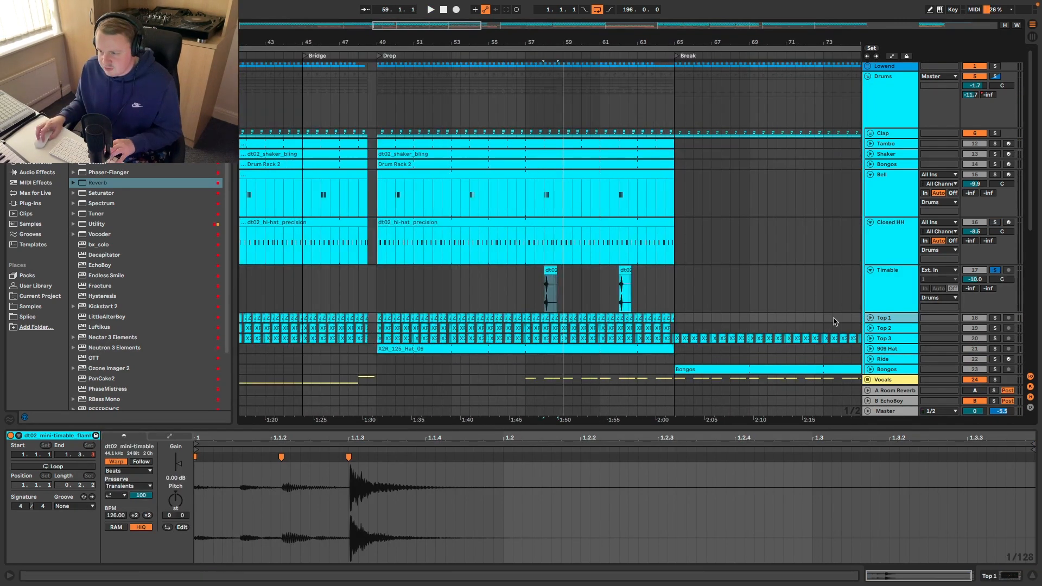
key("space")
scroll(372, 327, "up", 5)
left_click(418, 318)
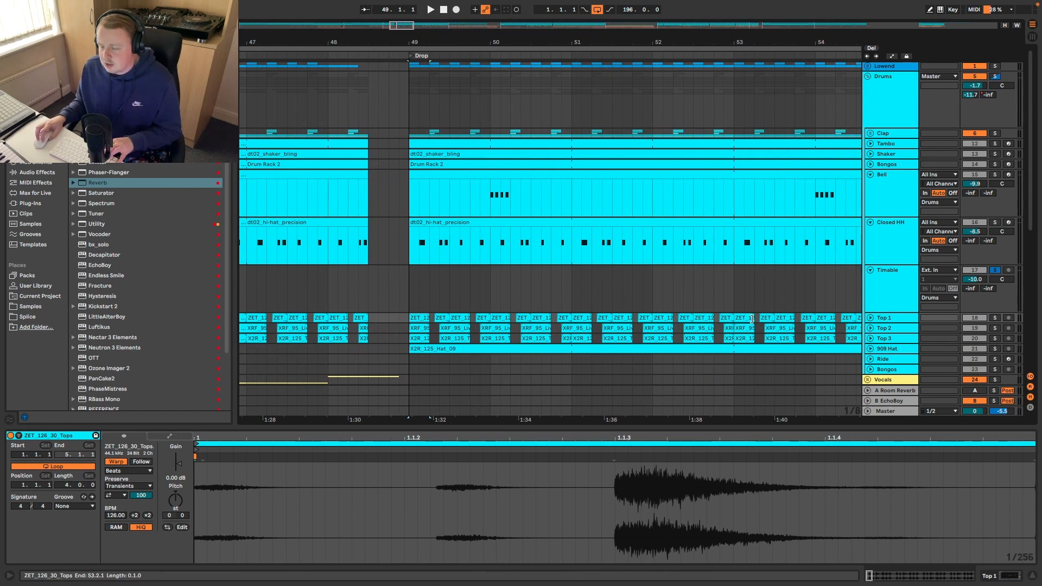
left_click(871, 318)
left_click(871, 319)
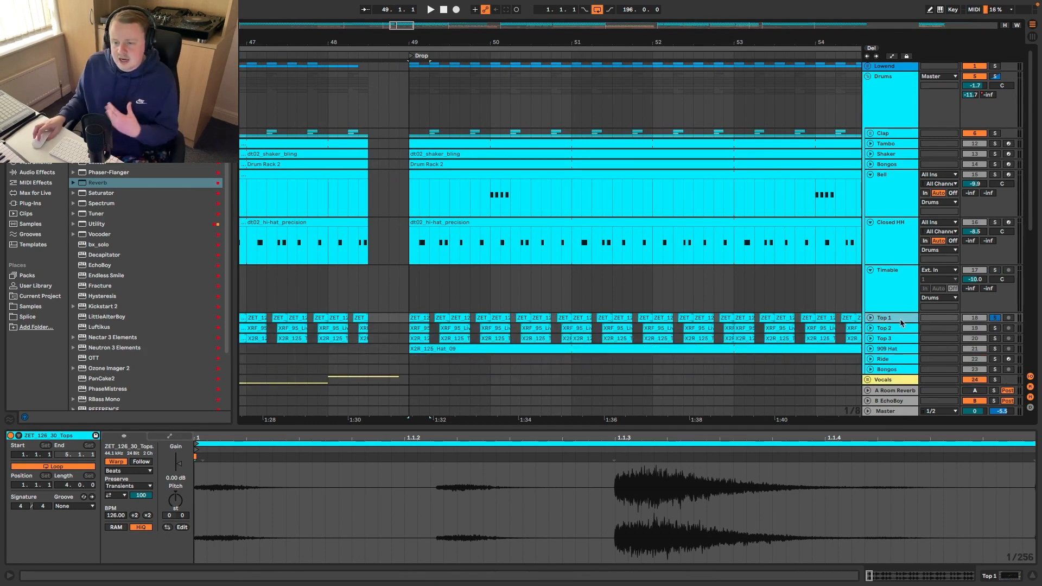
key("space")
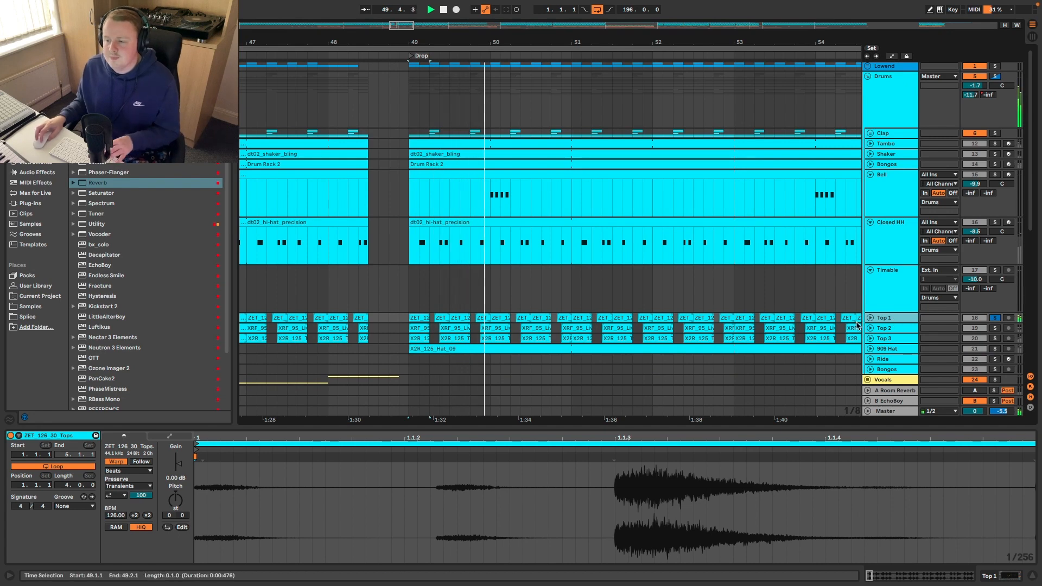
Switch the solo to Top 2 during playback, display its devices, and unfold its lane to inspect the first Drop clip.
left_click(995, 327)
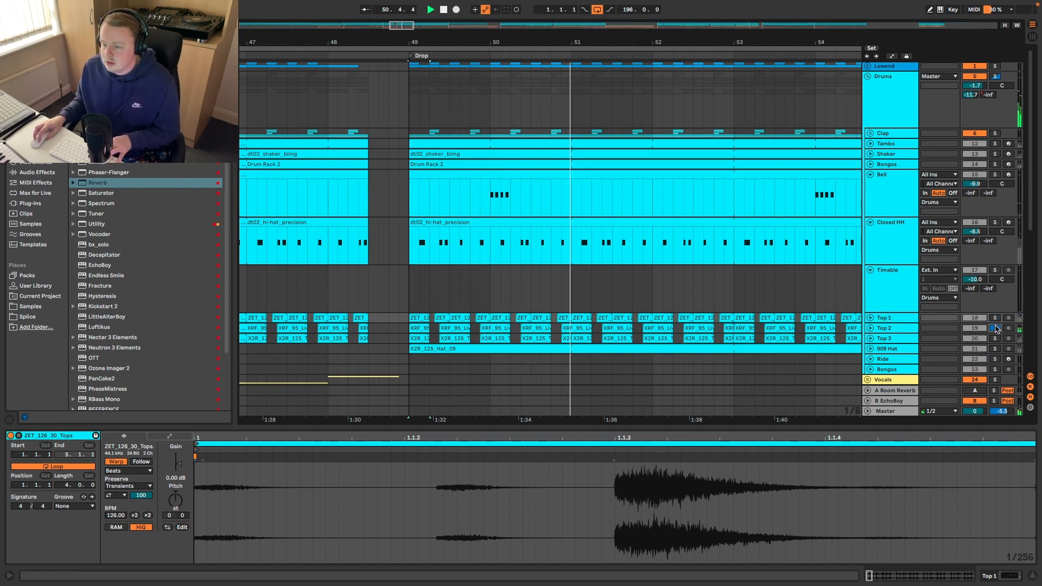
left_click(888, 328)
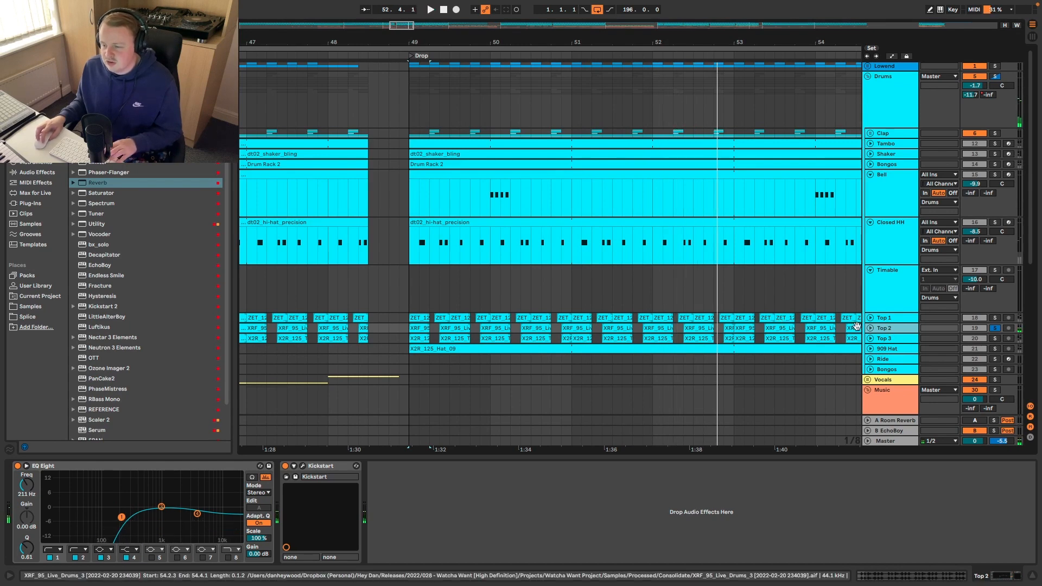
left_click(870, 328)
left_click(419, 347)
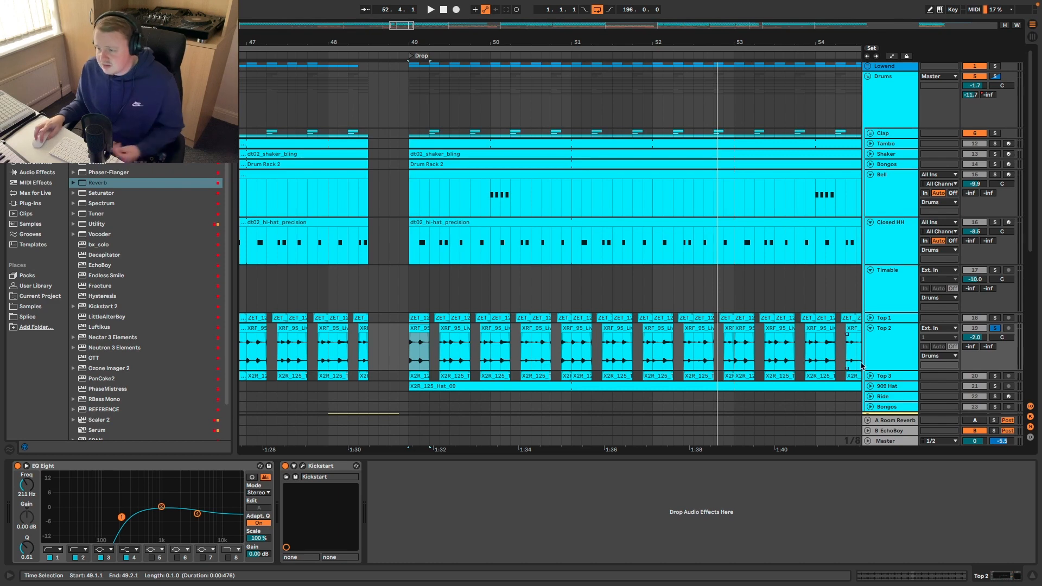
Unfold the Top 3 track, and solo and play it from bar 49.
left_click(890, 375)
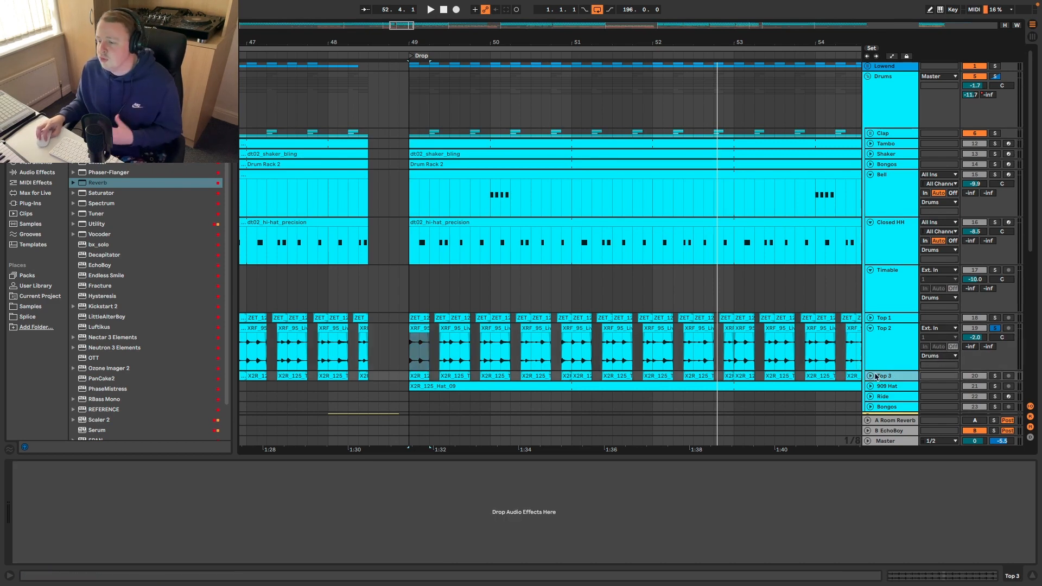
left_click(870, 375)
scroll(906, 374, "down", 2)
left_click(994, 336)
key("space")
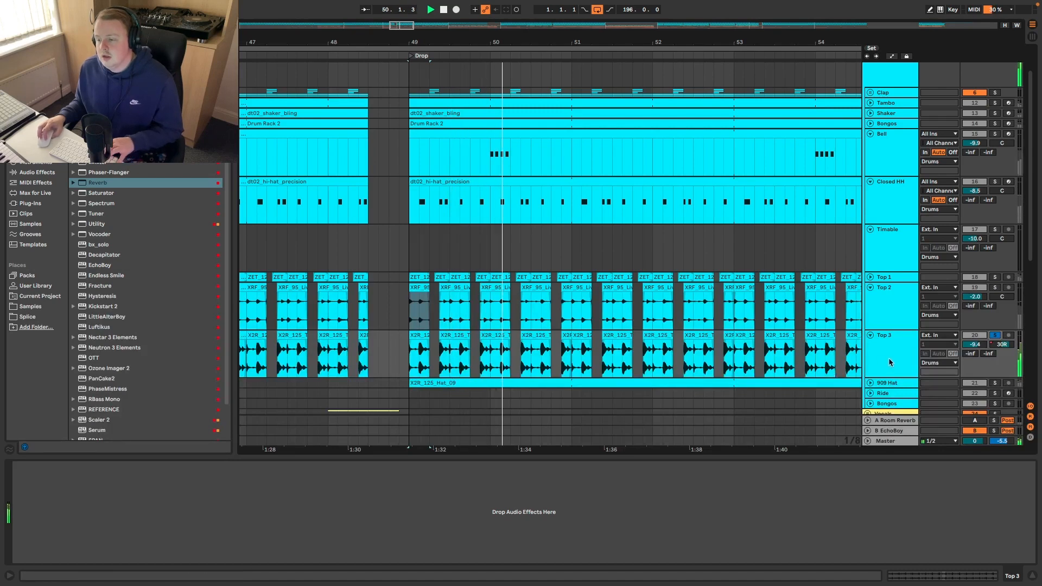
Unfold the Top 1 track, select Top 1 and Top 2 together, and audition the top loops soloed.
left_click(869, 277)
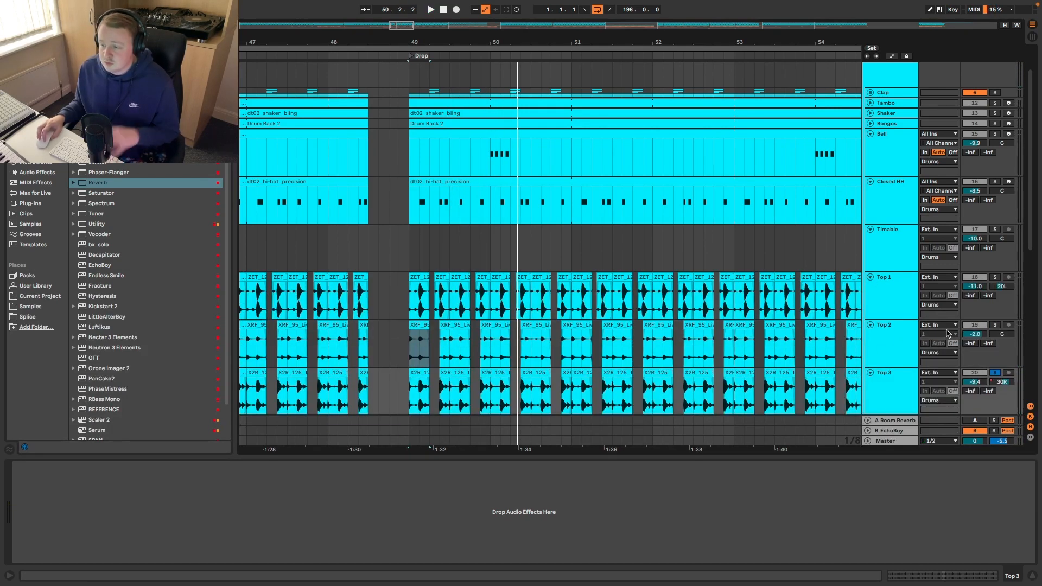
left_click(896, 289)
left_click(902, 343, "shift")
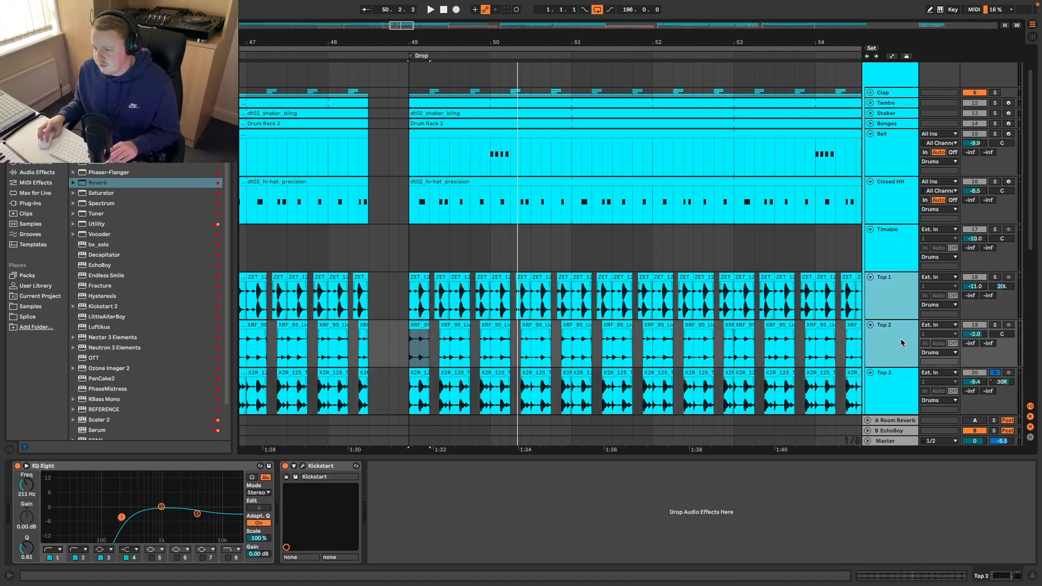
left_click(995, 325)
key("space")
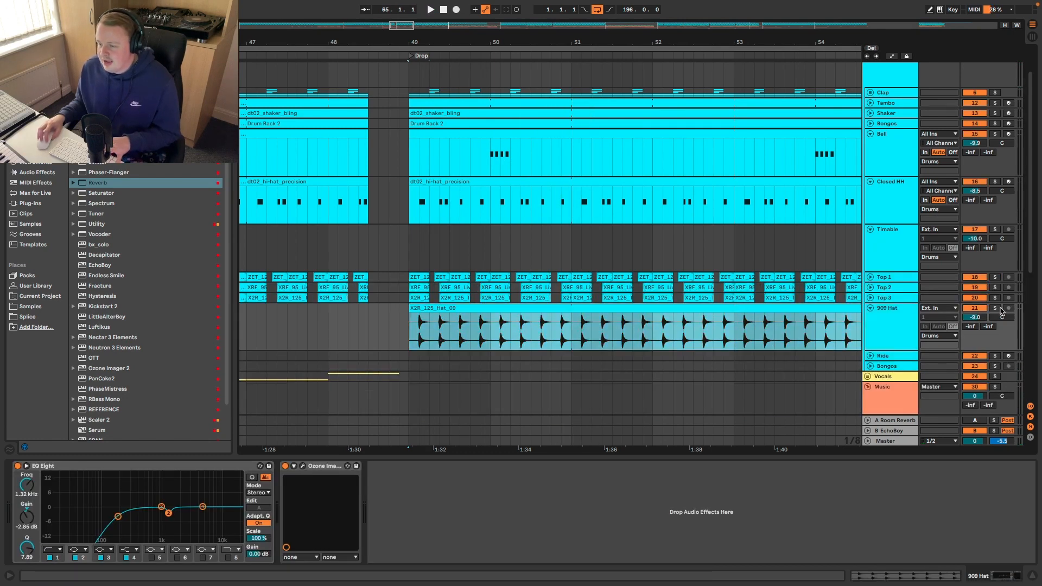
Solo and play the 909 Hat track from bar 49, and open its X2R_125_Hat_09 clip.
left_click(997, 308)
key("space")
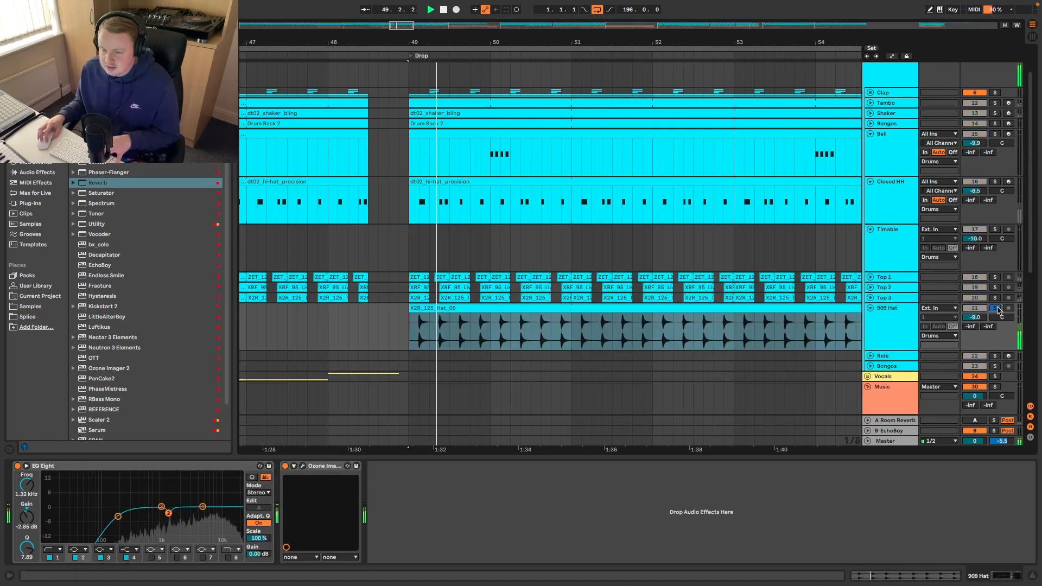
key("space")
double_click(825, 308)
scroll(835, 320, "right", 3)
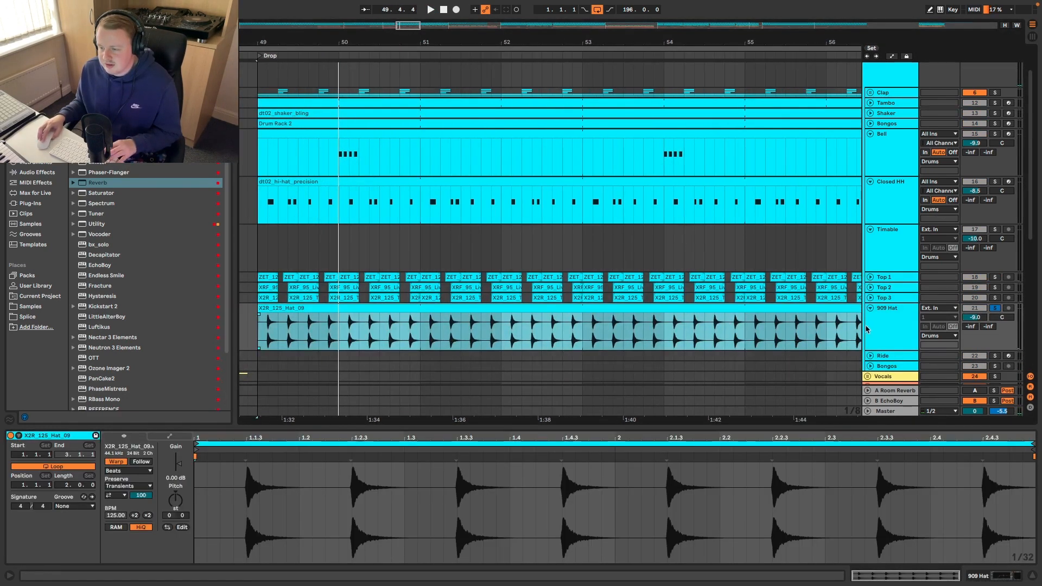
Unfold the Ride track and select the opening section of its clips in the Drop at bar 129.
key("minus")
key("minus")
left_click(870, 356)
scroll(754, 346, "down", 5)
scroll(754, 345, "right", 8)
key("minus")
key("minus")
key("minus")
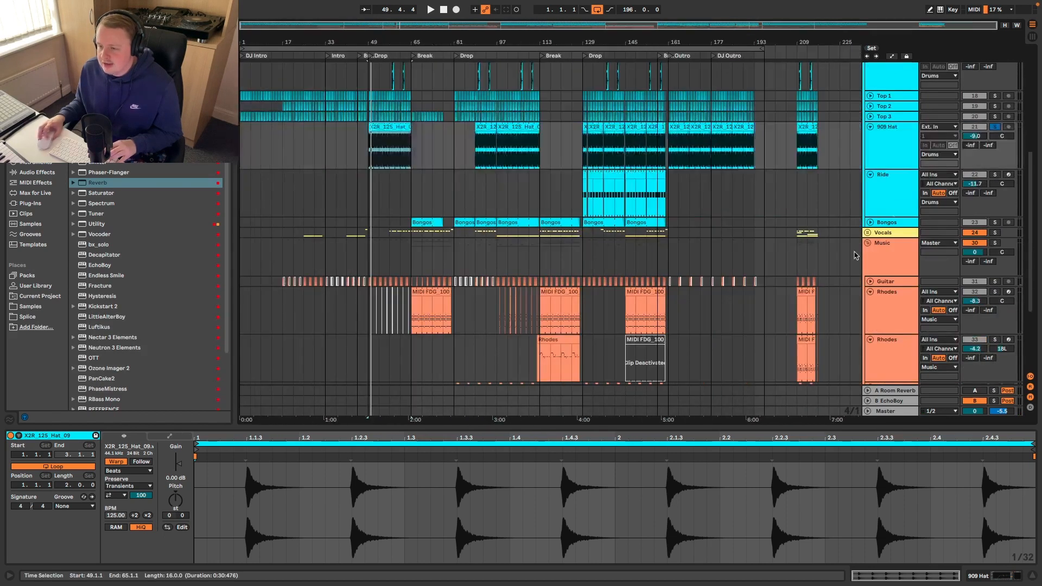
left_click_drag(583, 197, 604, 197)
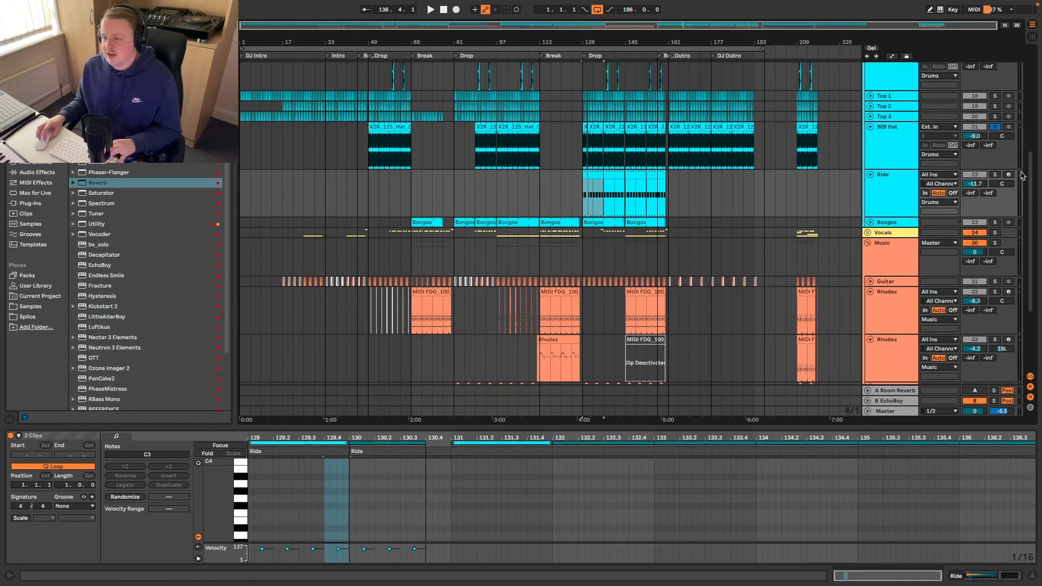
Solo and play the Ride track from bar 129, and display its devices.
left_click(994, 176)
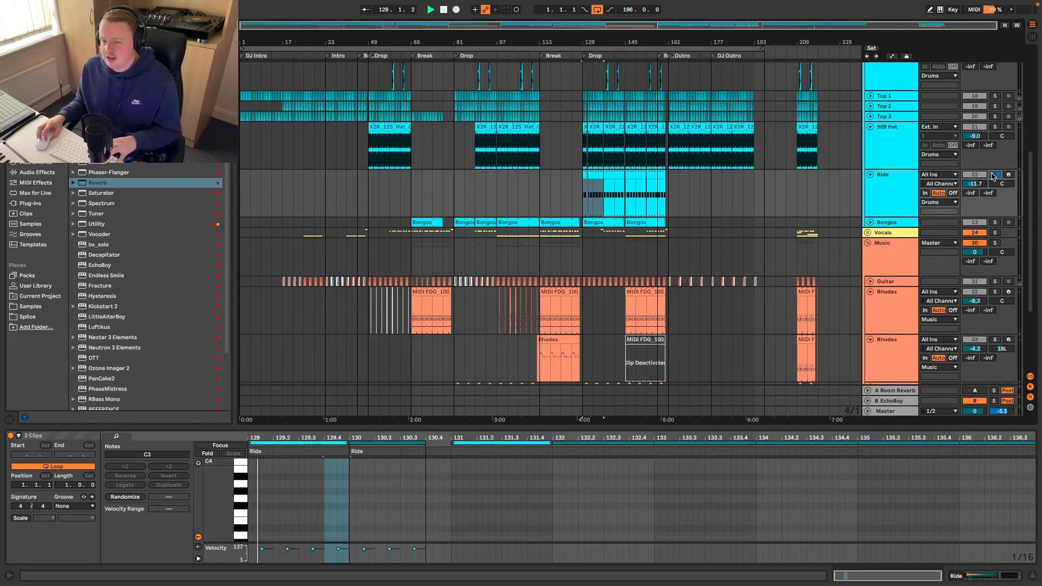
left_click(880, 181)
key("space")
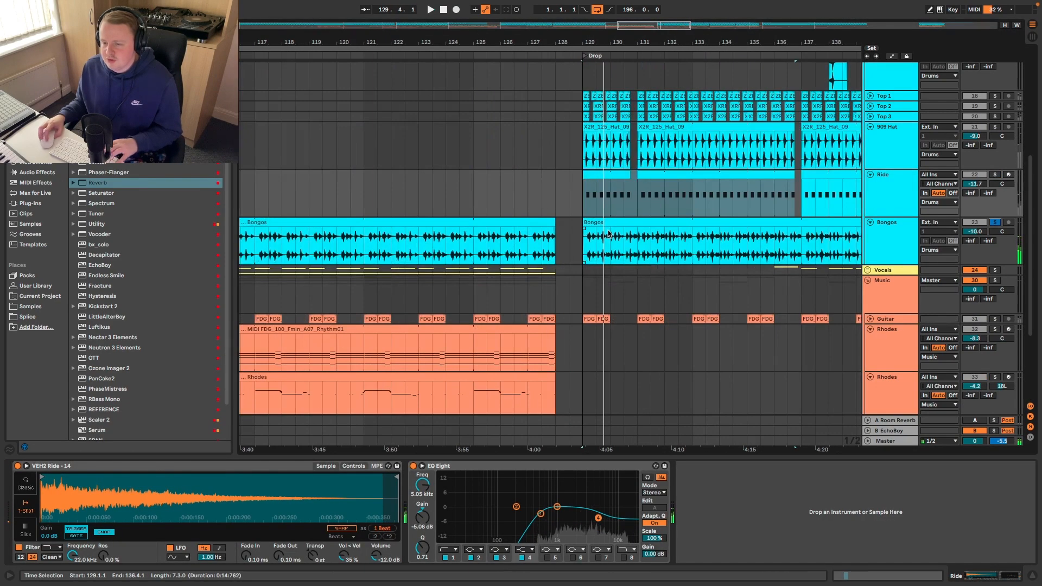
Review the Bongos audio clips across the breaks and drops, and audition the soloed track from bar 129.
scroll(609, 231, "down", 1)
key("minus")
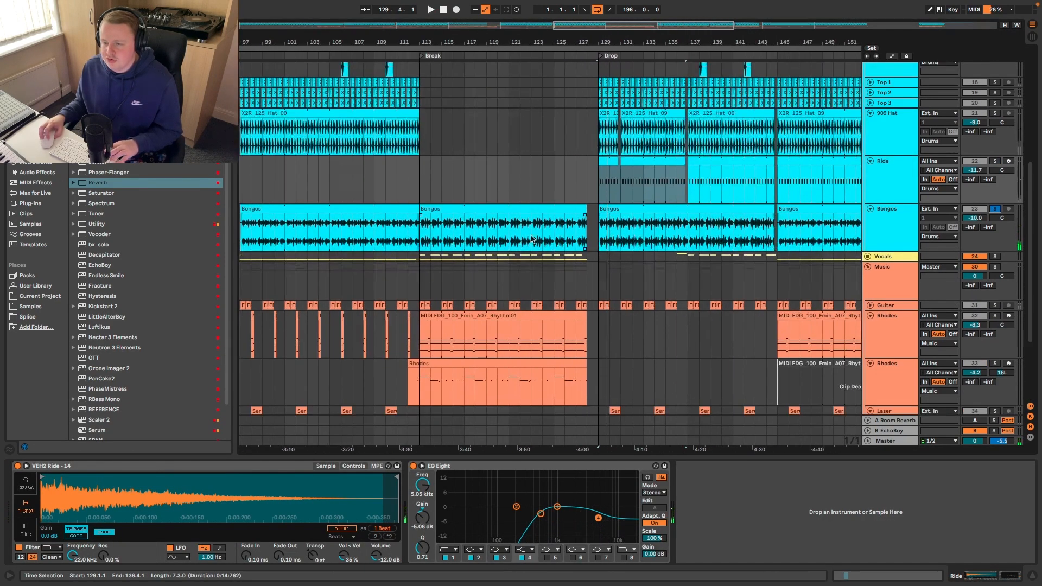
key("minus")
scroll(515, 238, "left", 2)
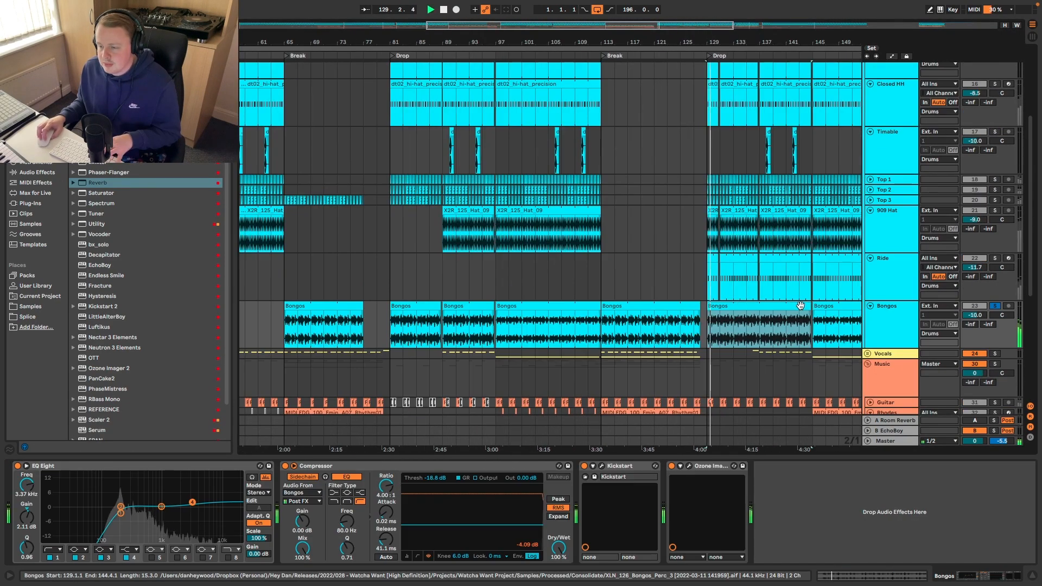
Fold the Bongos audio track and Ride track lanes.
left_click(870, 306)
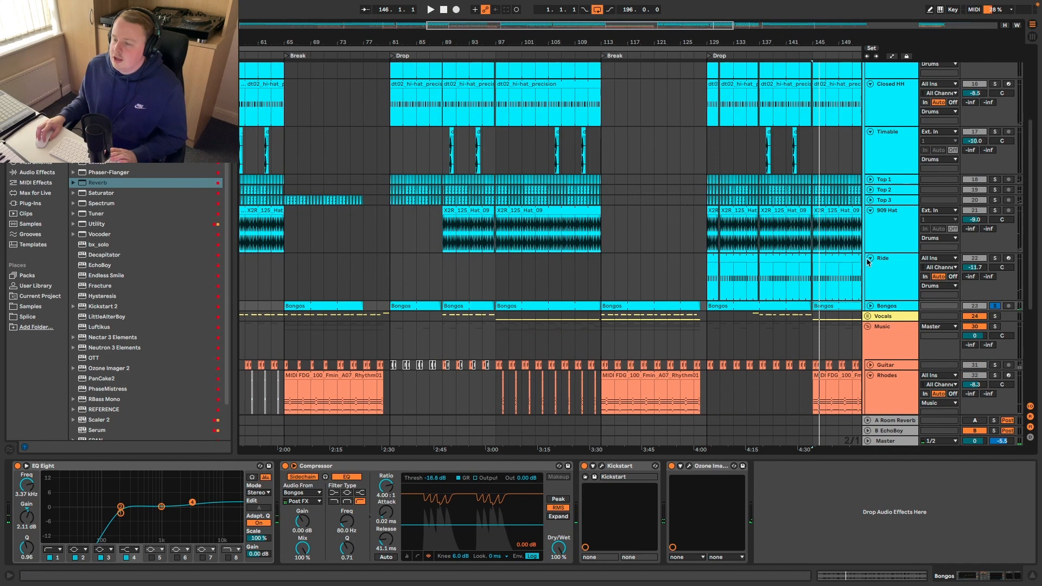
left_click(870, 259)
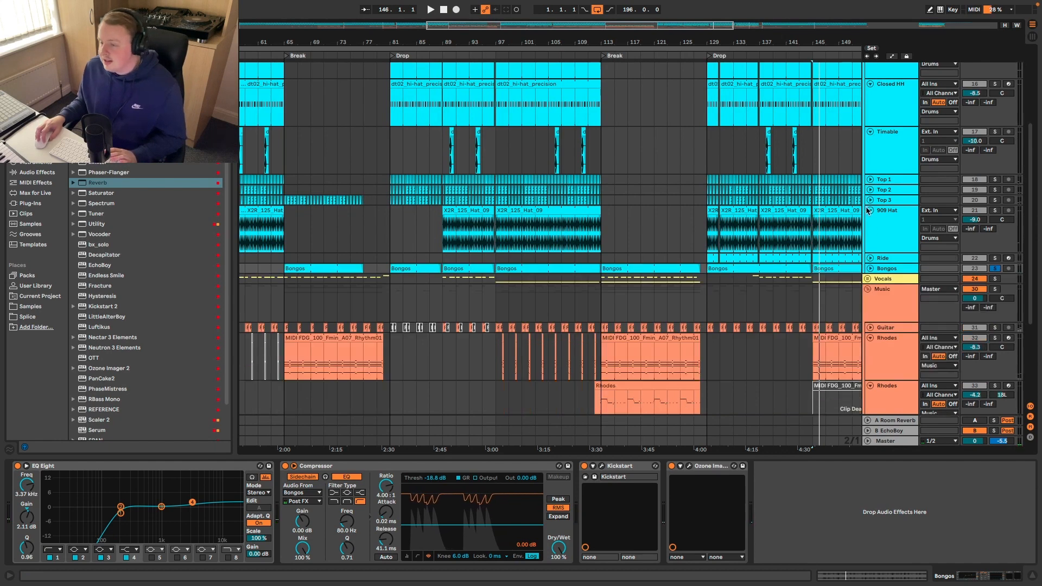
Fold the 909 Hat, Timable, Closed HH and Bell track lanes in the Drums group.
left_click(870, 210)
scroll(870, 213, "up", 3)
left_click(866, 237)
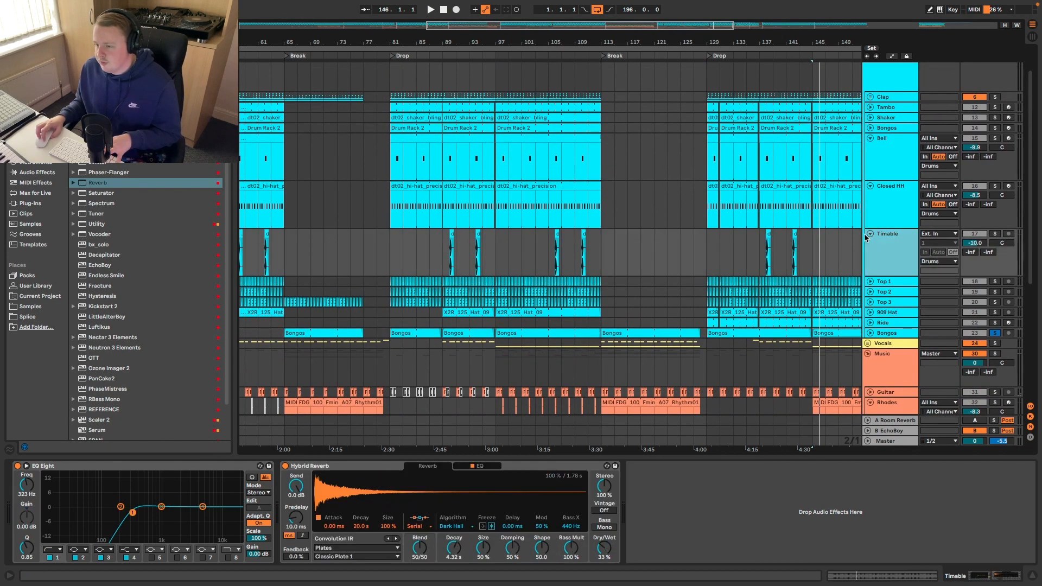
left_click(870, 185)
left_click(869, 138)
left_click(870, 159)
scroll(890, 119, "up", 2)
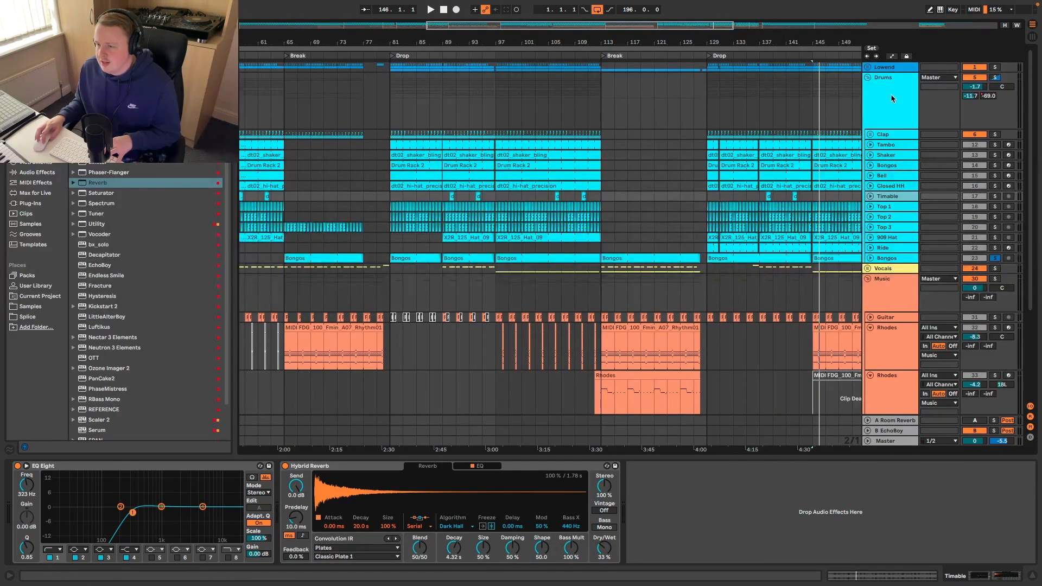
Audition the soloed Drums group around bar 145 and activate the A Room Reverb return track.
left_click(819, 132)
key("space")
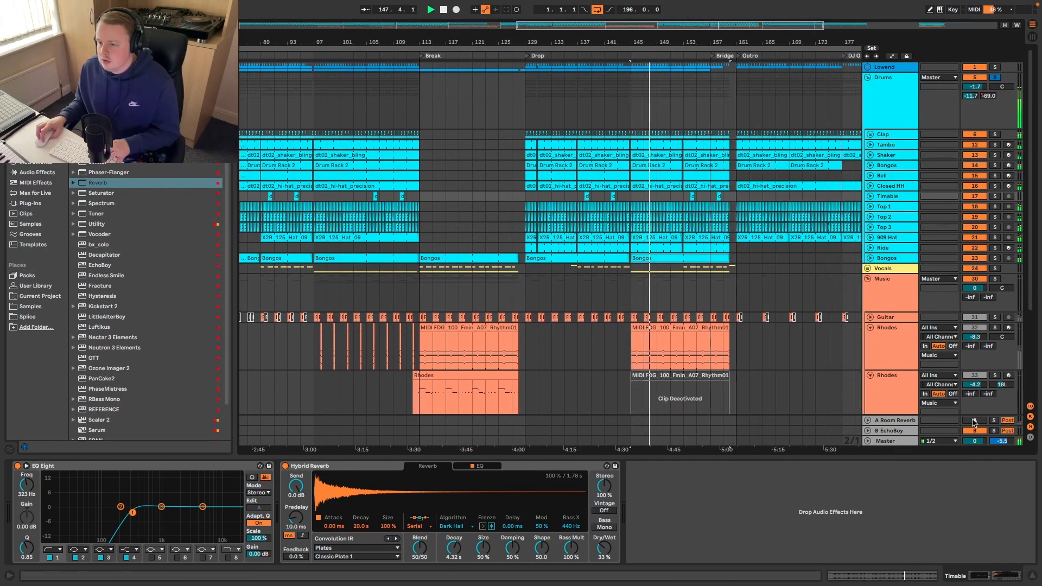
key("space")
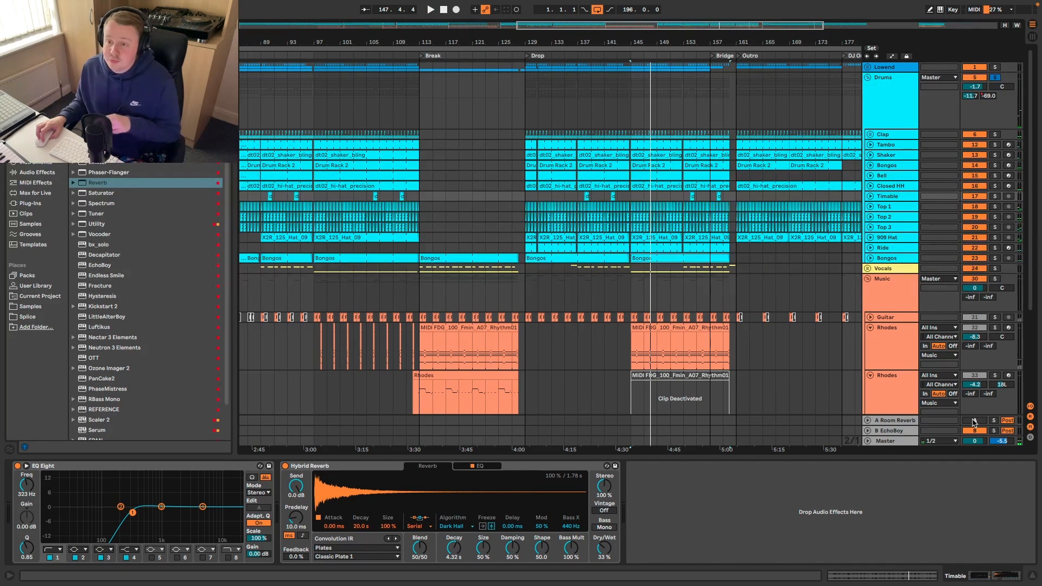
left_click(974, 421)
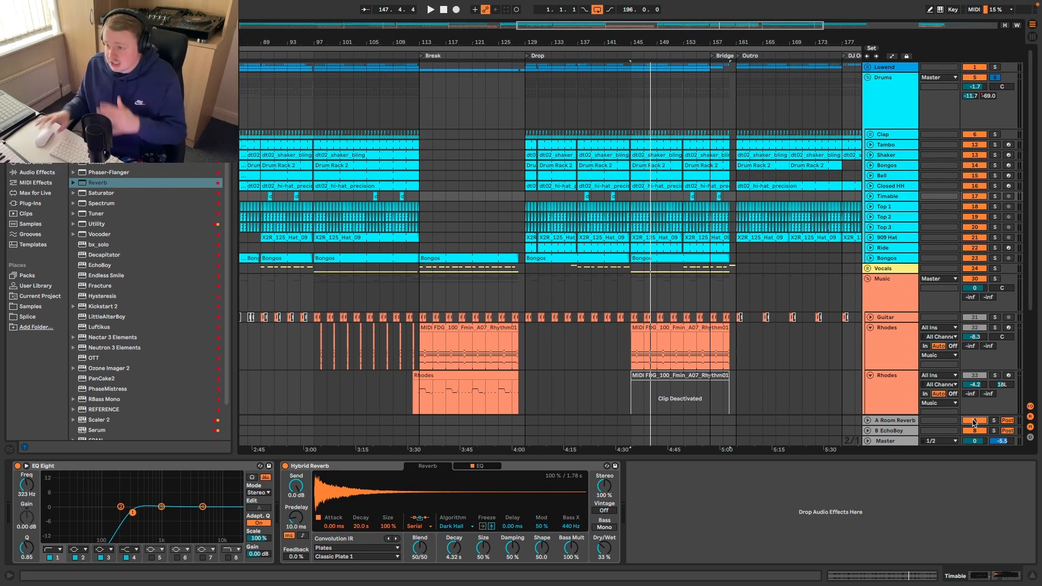
Display the Drums group's devices and examine the Decapitator plugin's settings.
left_click(884, 98)
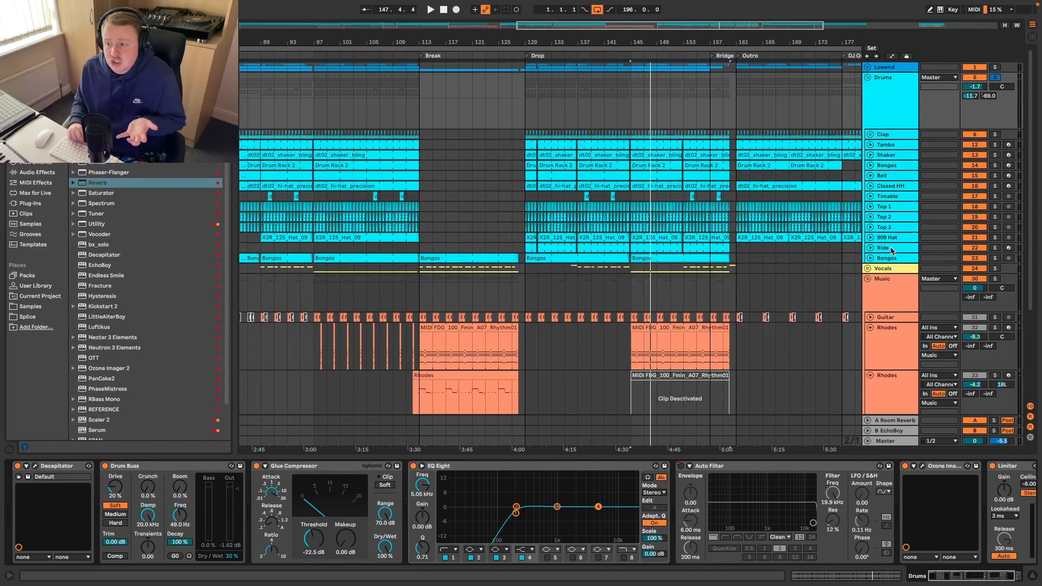
key("space")
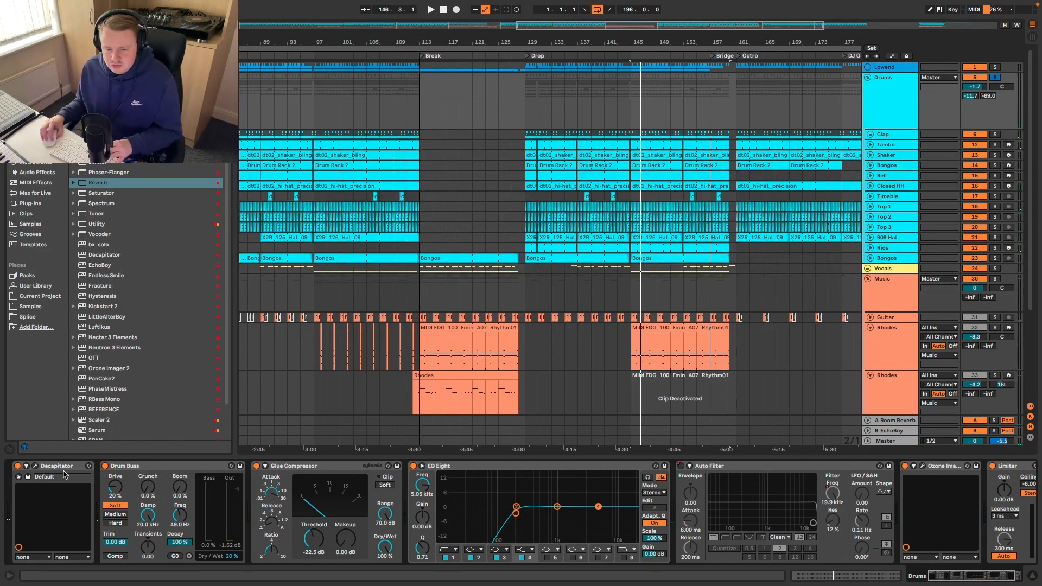
left_click(36, 466)
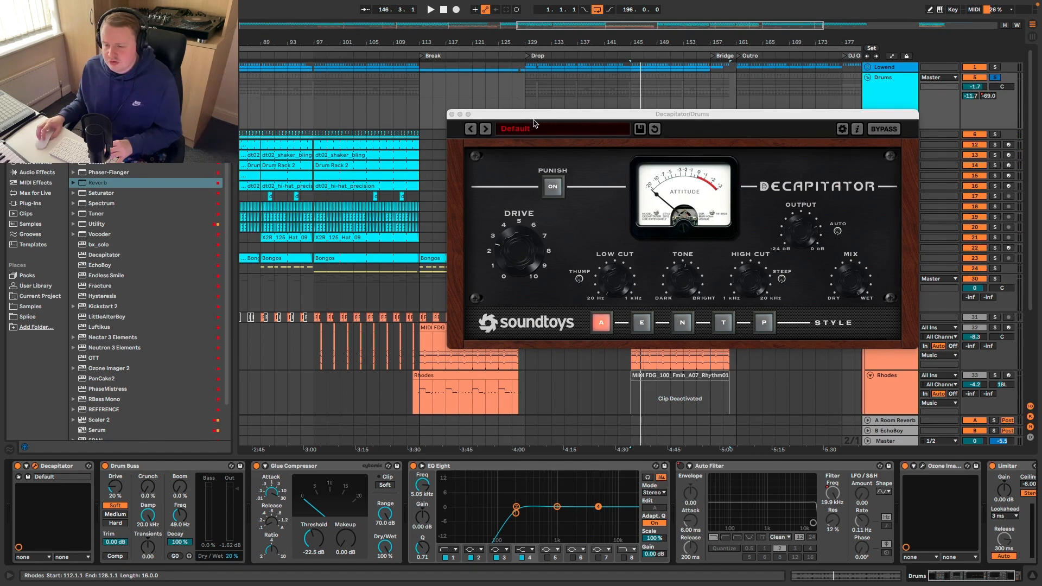
left_click_drag(534, 119, 370, 115)
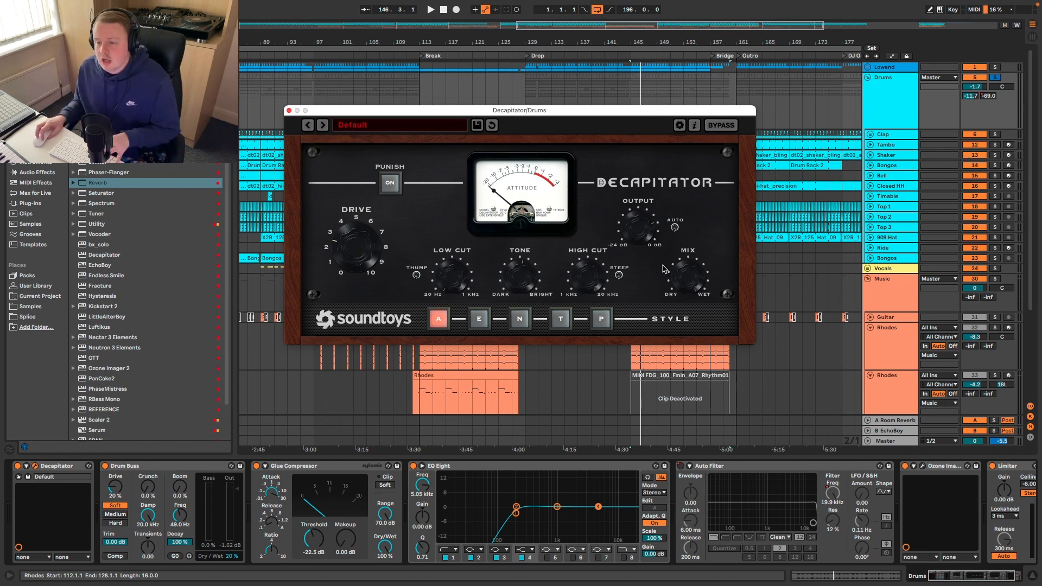
left_click(289, 110)
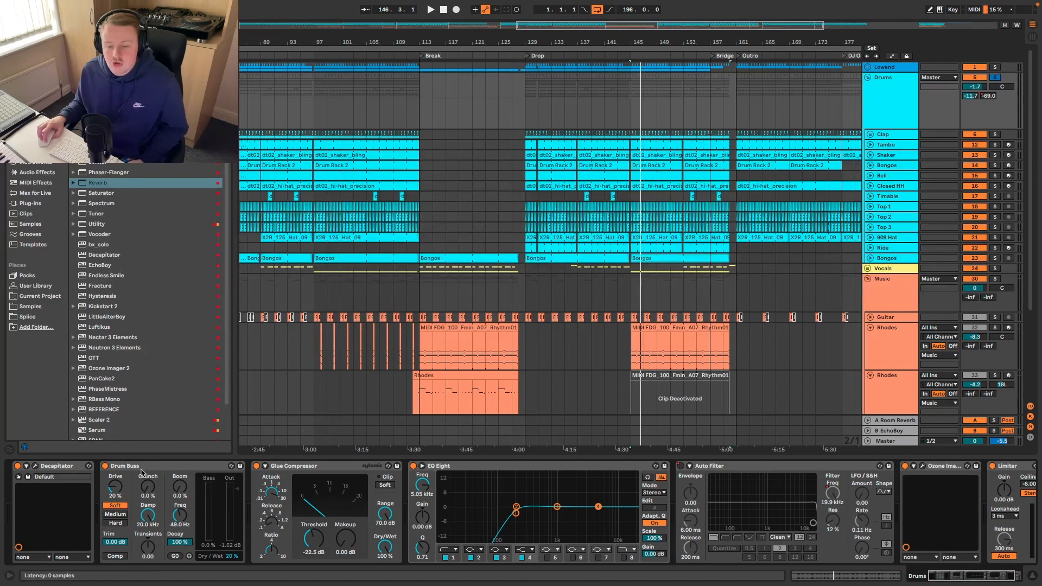
Select the Drum Buss device and audition the Drums group from about bar 145.
left_click(143, 470)
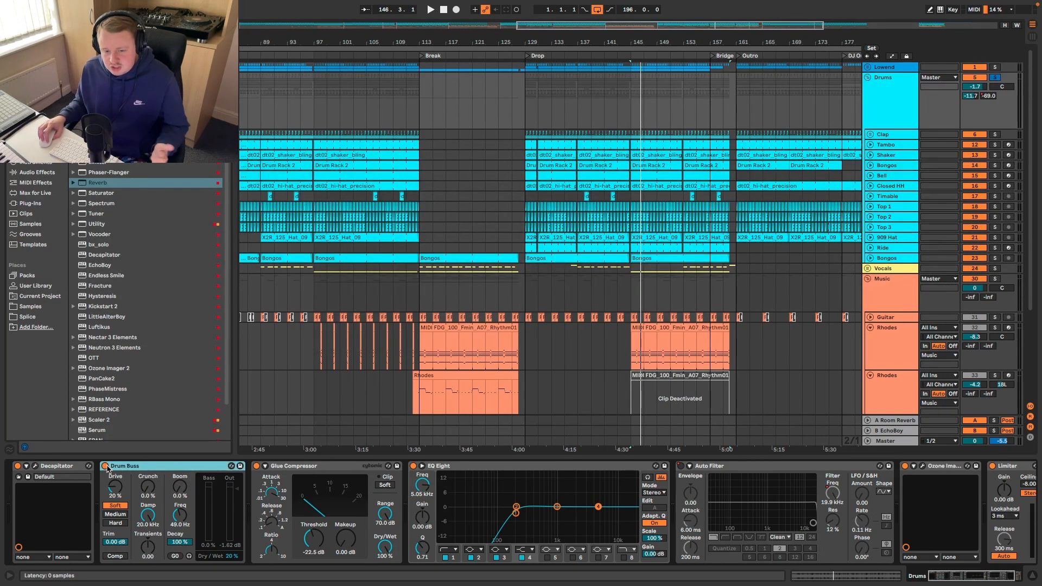
key("space")
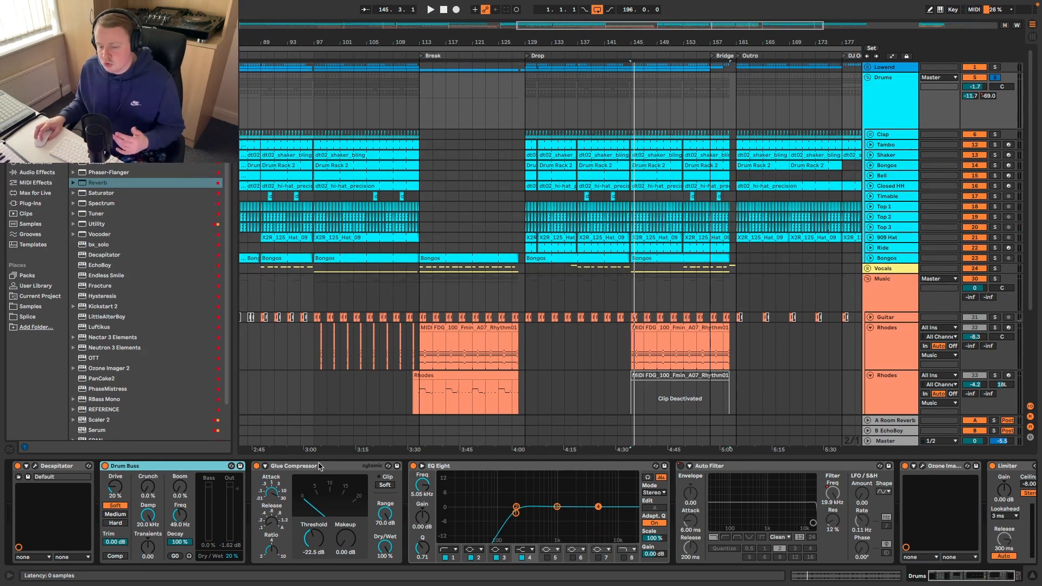
key("space")
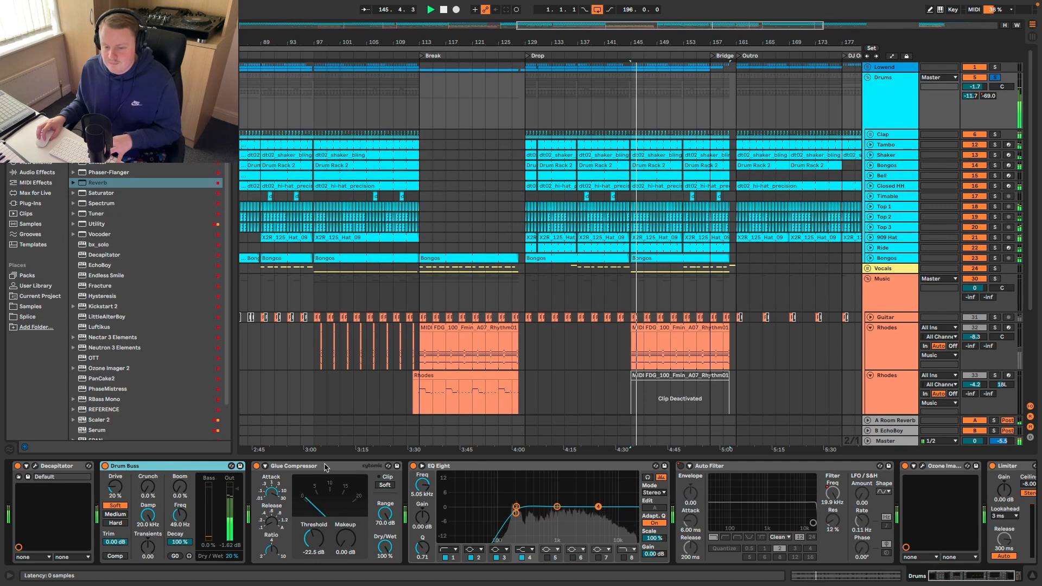
key("space")
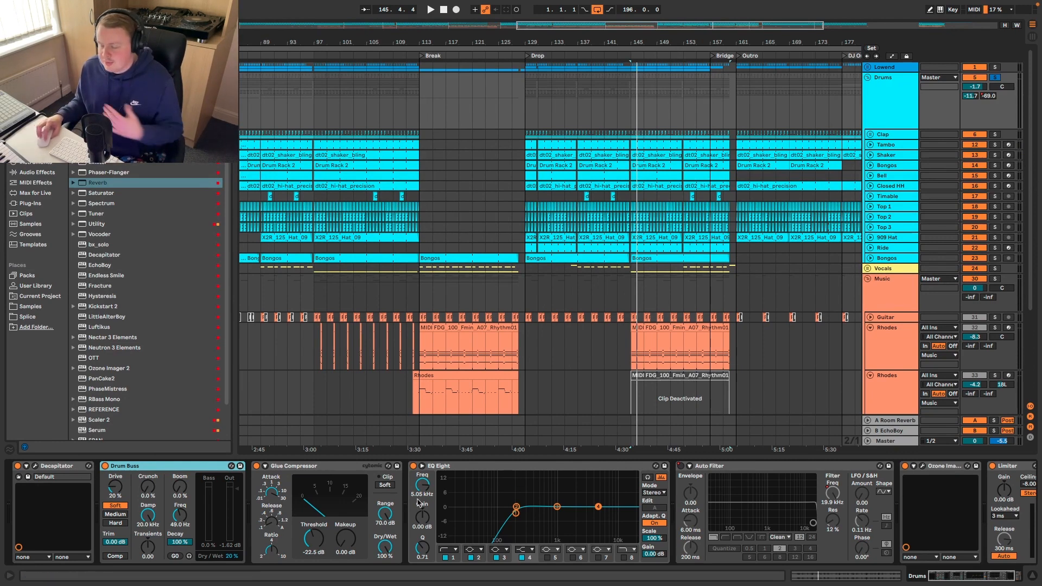
Show the Drums group's Auto Filter Frequency automation and highlight its moves at bars 153 to 161 and 185 to 197.
left_click(76, 468)
key("Delete")
right_click(762, 497)
left_click(781, 503)
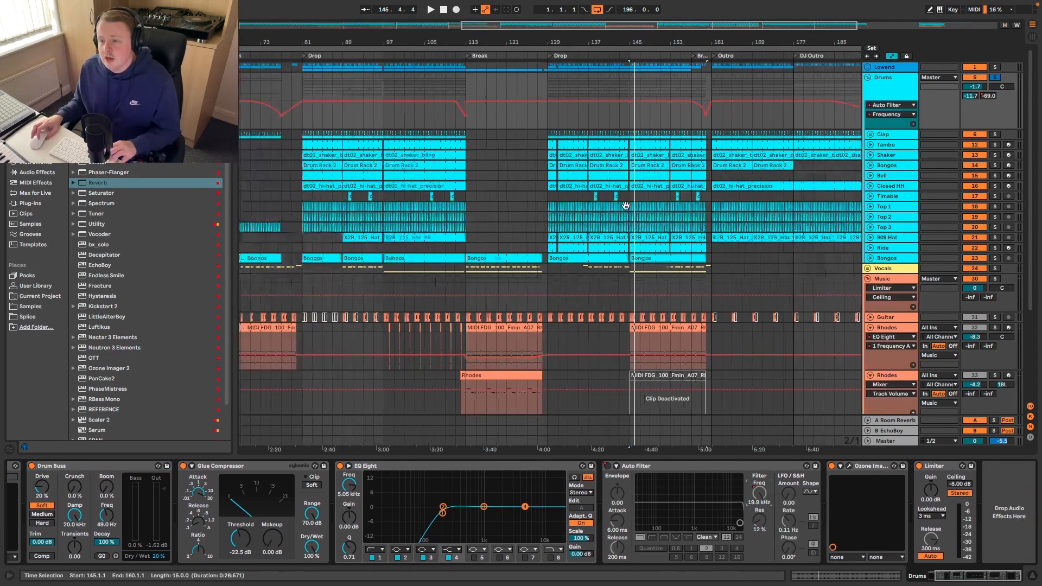
left_click_drag(650, 124, 673, 123)
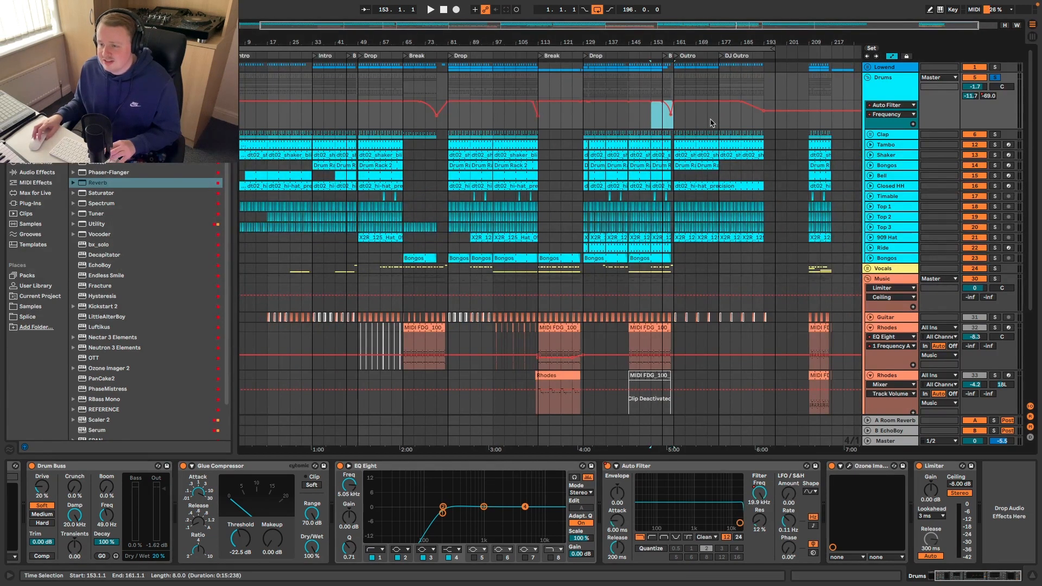
left_click_drag(742, 121, 778, 122)
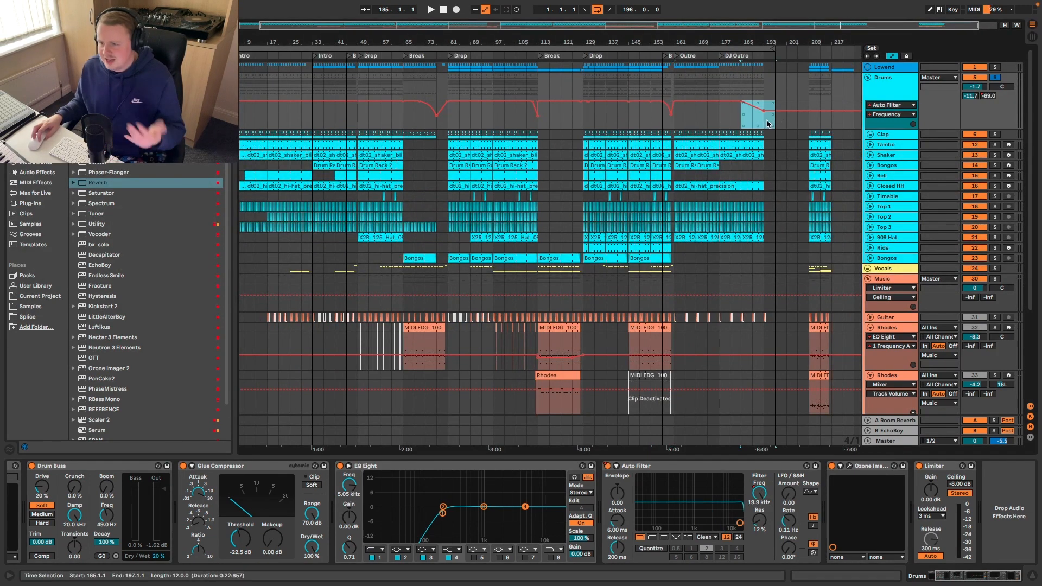
Examine the Drums group's Ozone Imager 2 and Limiter while playing from bar 185.
left_click(851, 466)
key("space")
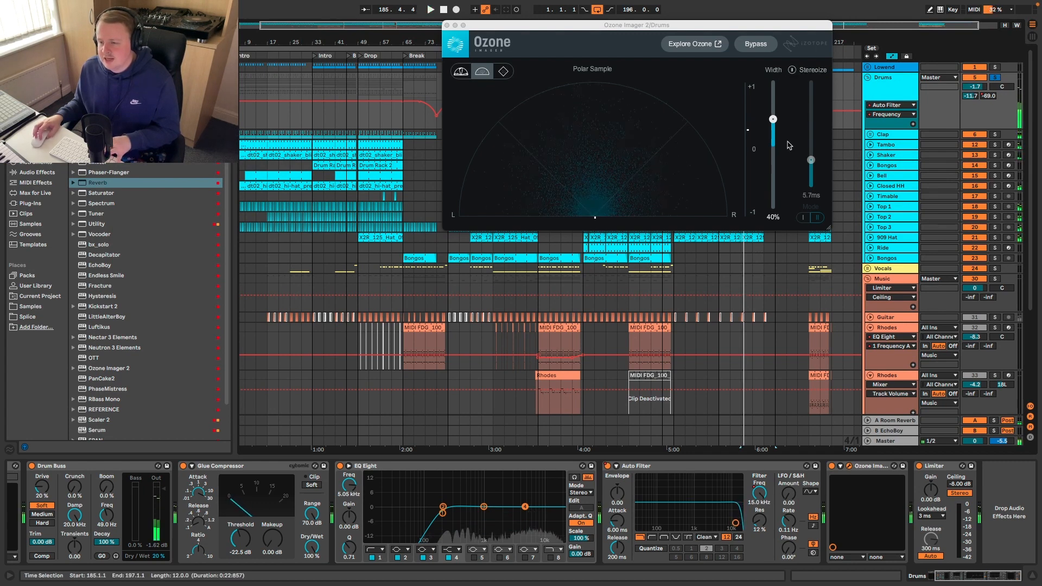
key("space")
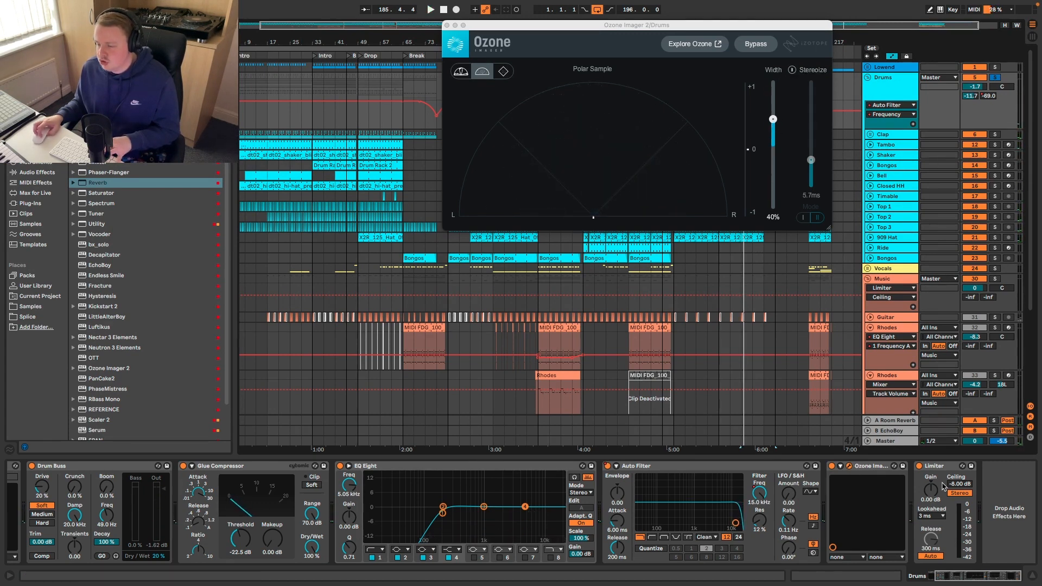
key("space")
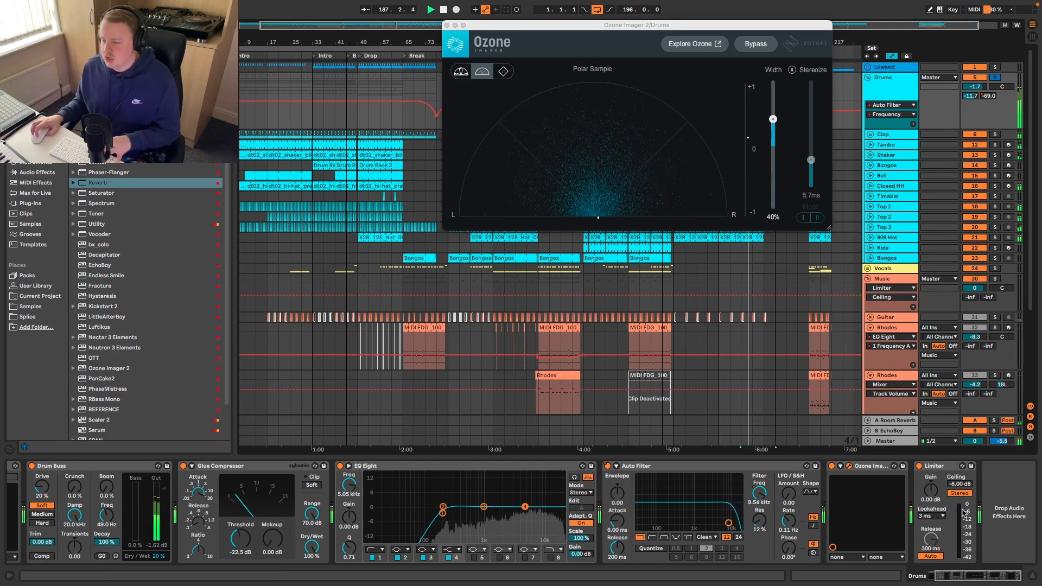
left_click(447, 25)
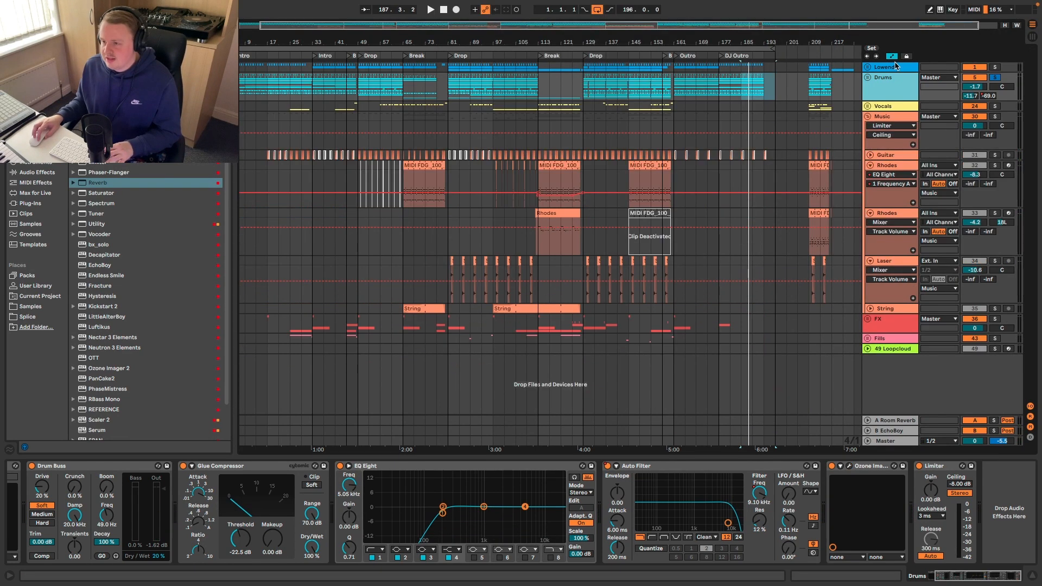
Place the insert mark at bar 129 and unfold the Lowend and Drums groups.
left_click(895, 66)
scroll(601, 82, "up", 10)
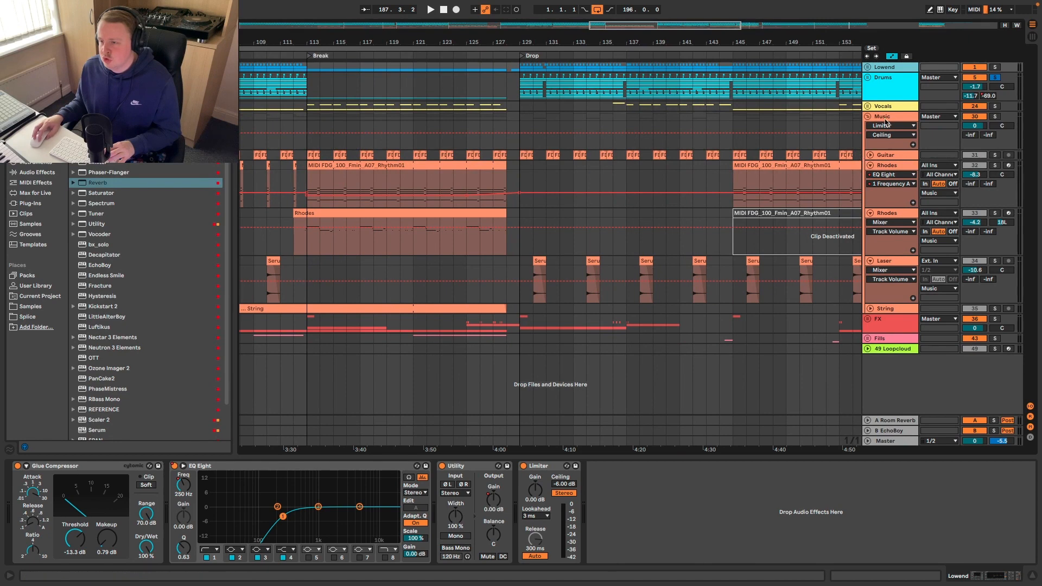
left_click(523, 68)
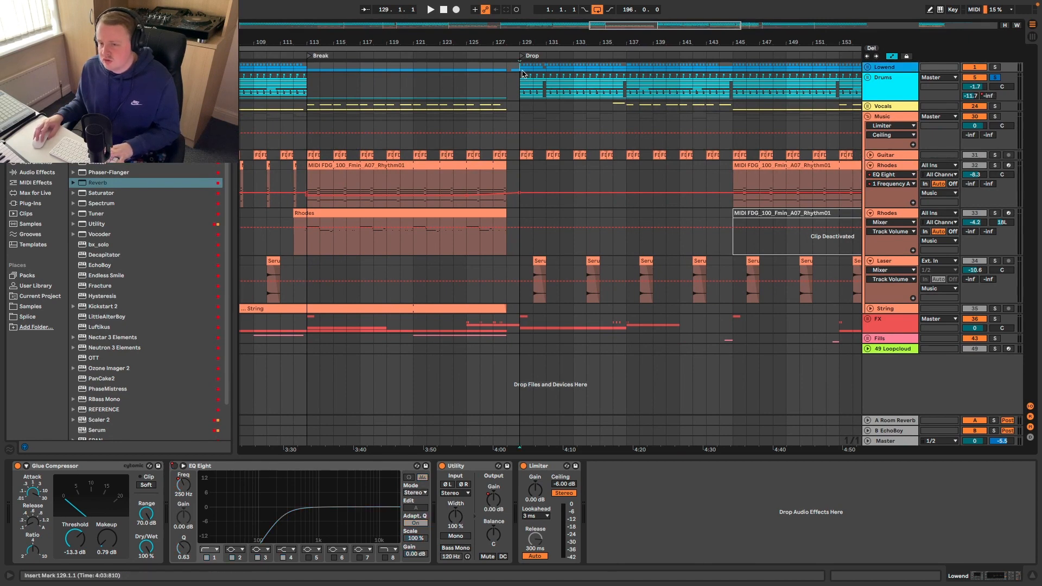
left_click(868, 67)
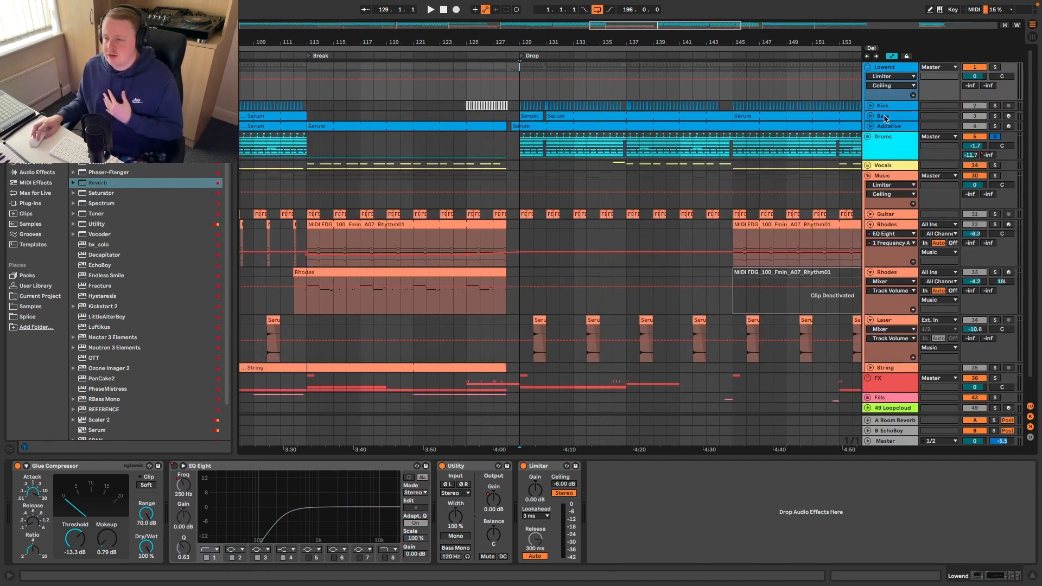
left_click(868, 136)
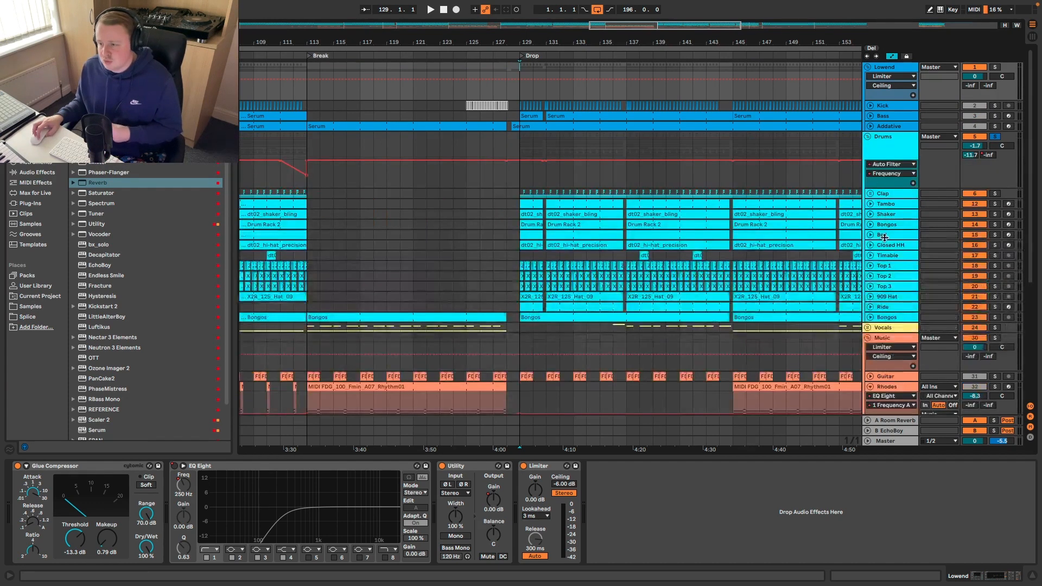
Play the soloed Lowend group from bar 129, then unfold and deactivate the Addative track with automation hidden.
key("space")
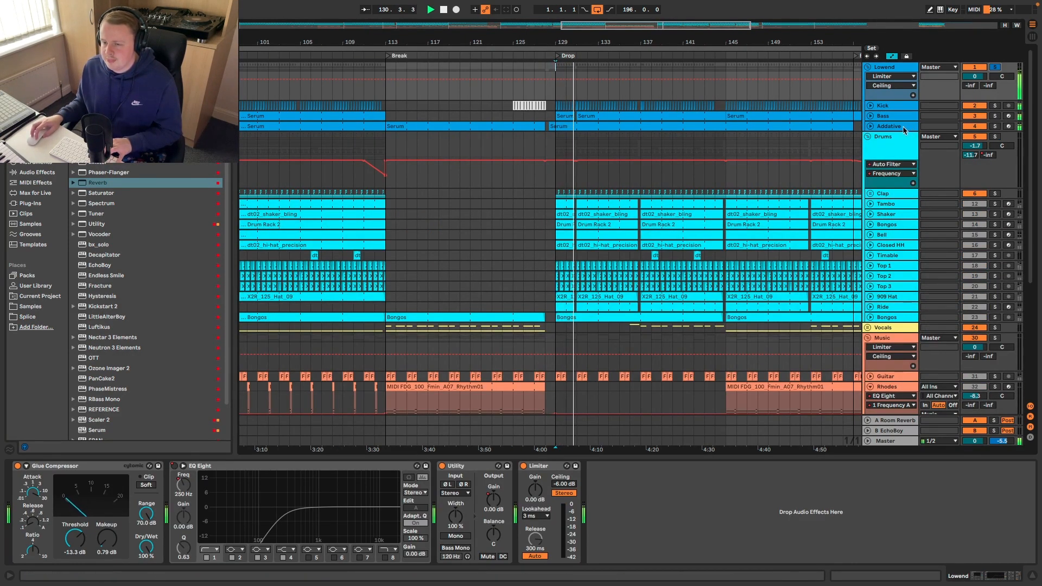
left_click(870, 127)
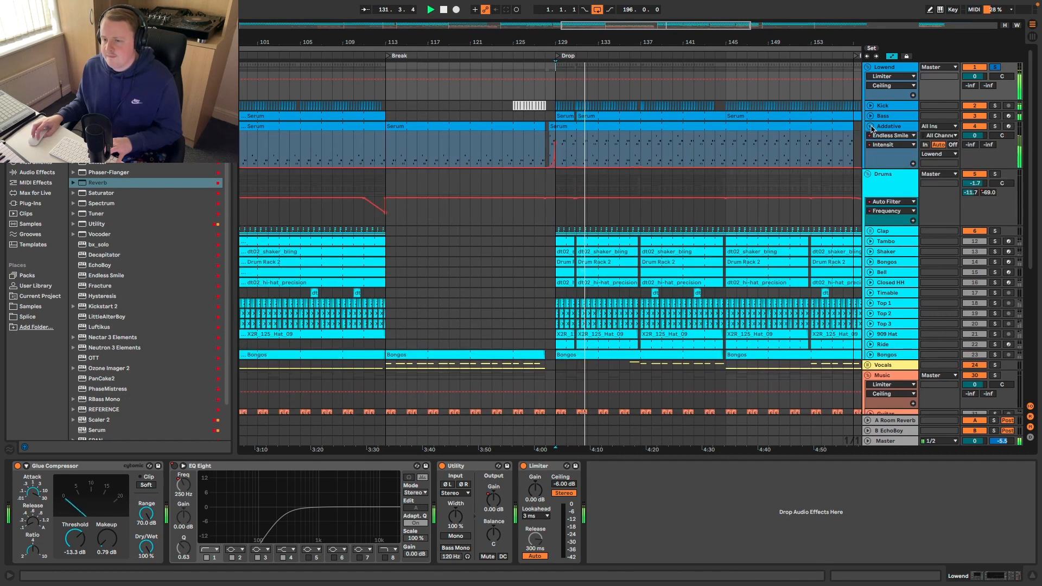
key("a")
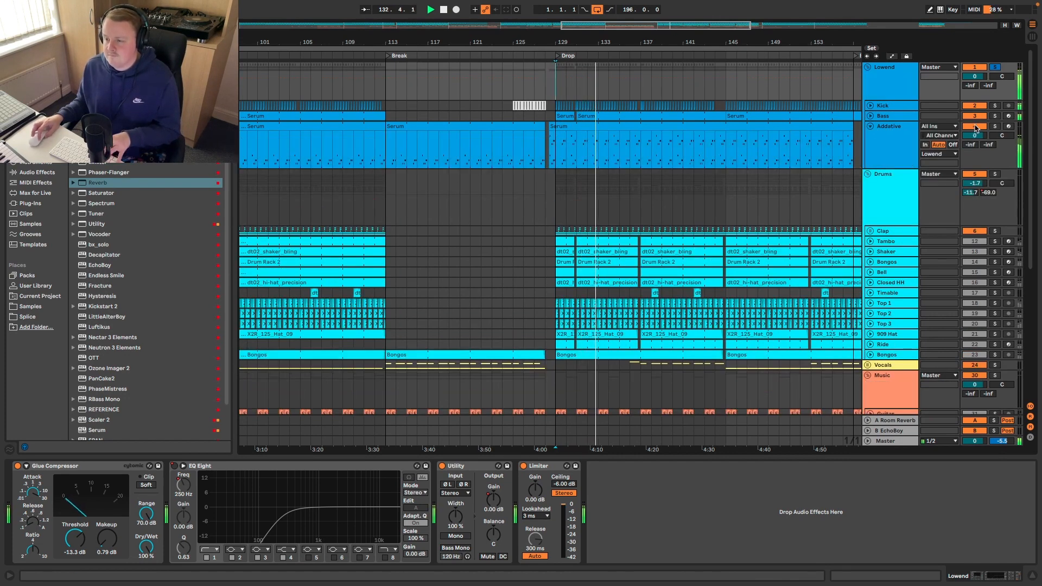
left_click(975, 128)
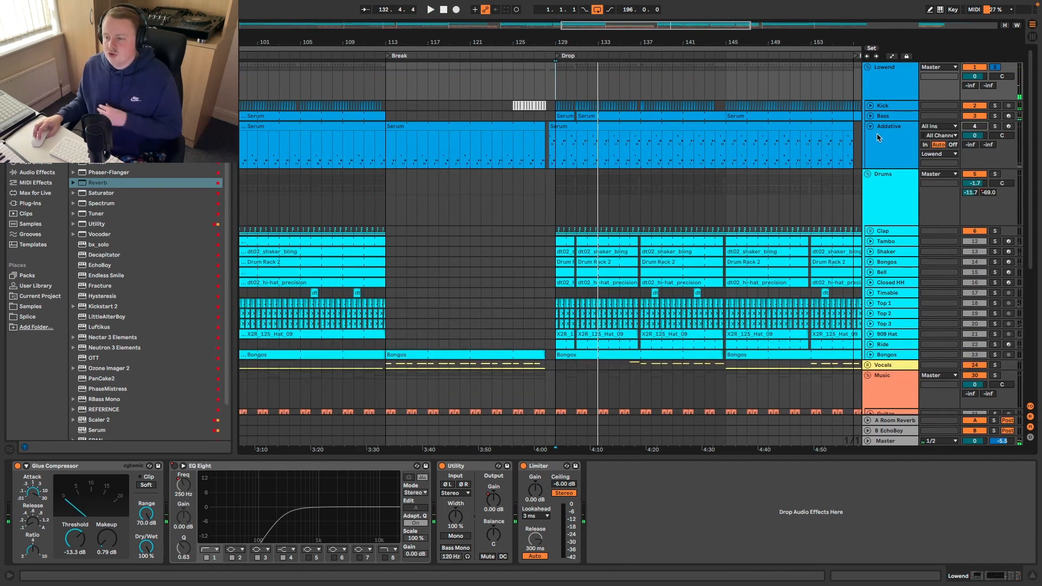
Examine the Kick track's EQ Eight, Glue Compressor and Kickstart while auditioning the Lowend group from bar 129.
left_click(887, 107)
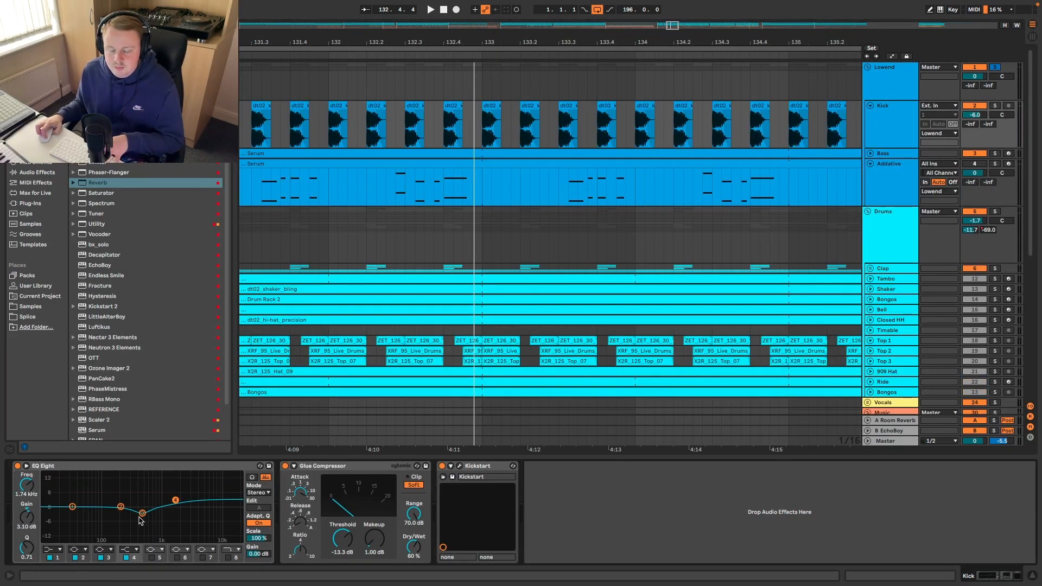
key("space")
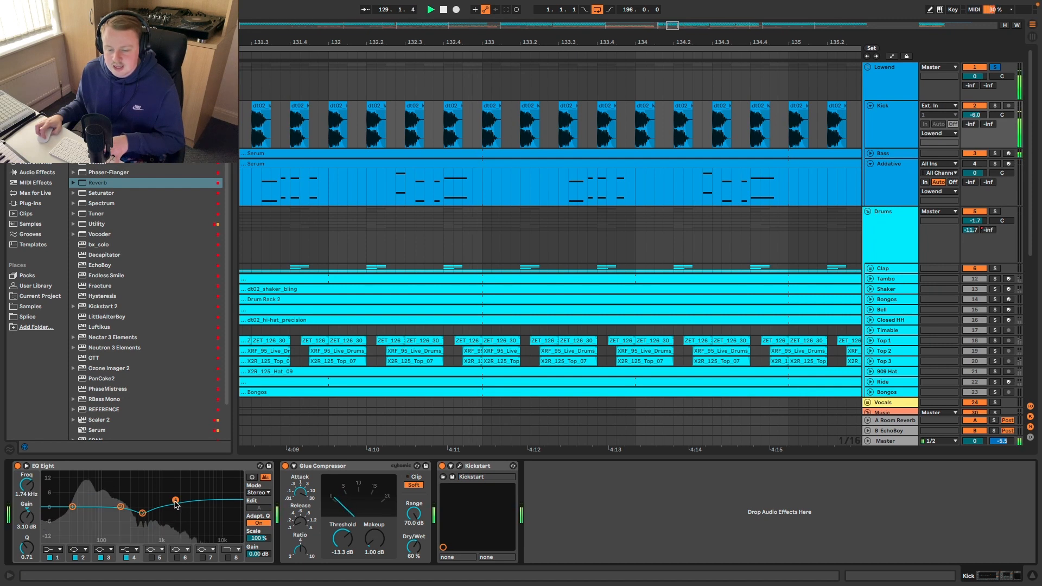
key("space")
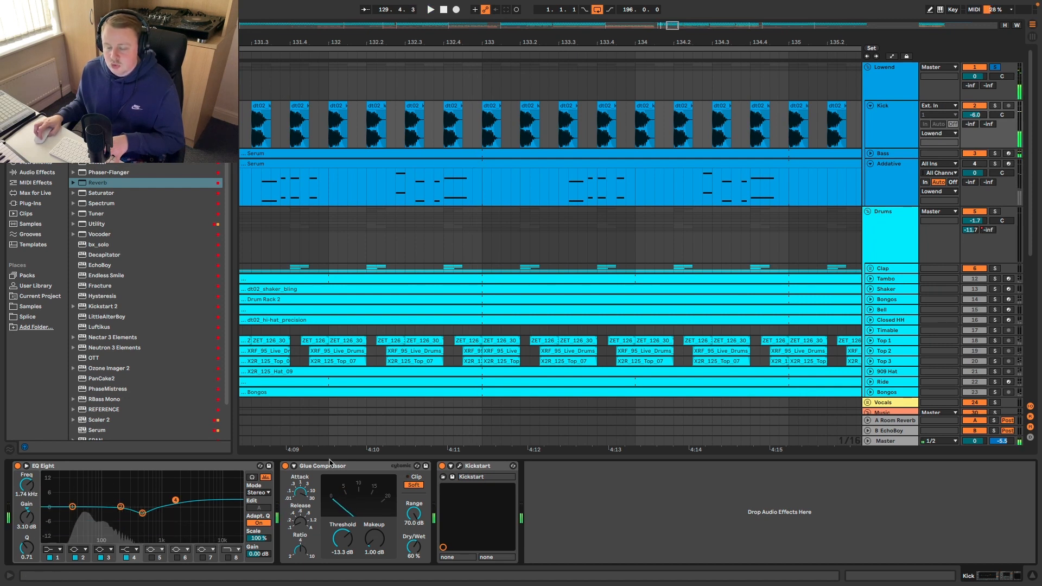
left_click(461, 467)
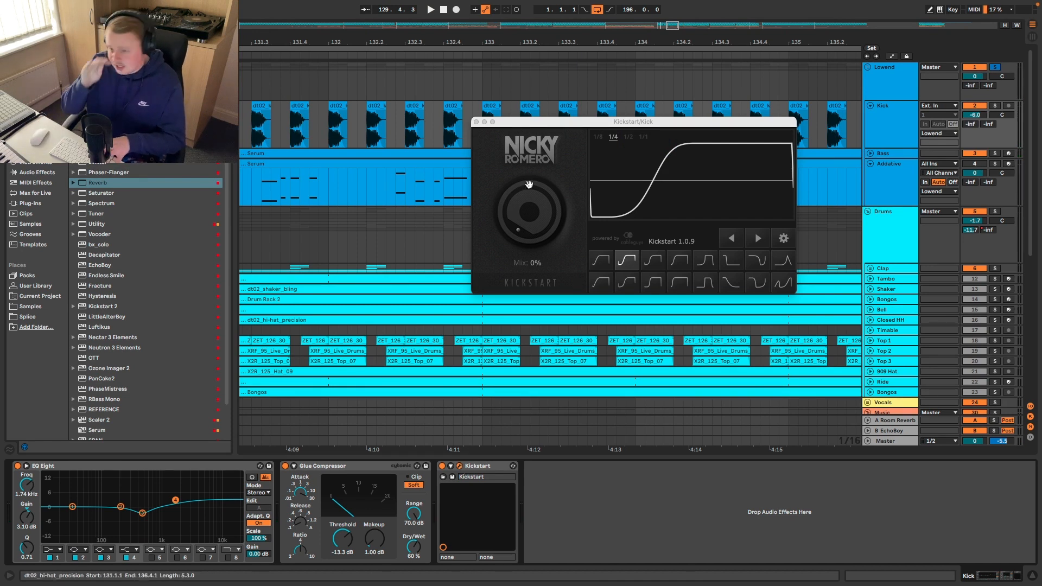
key("space")
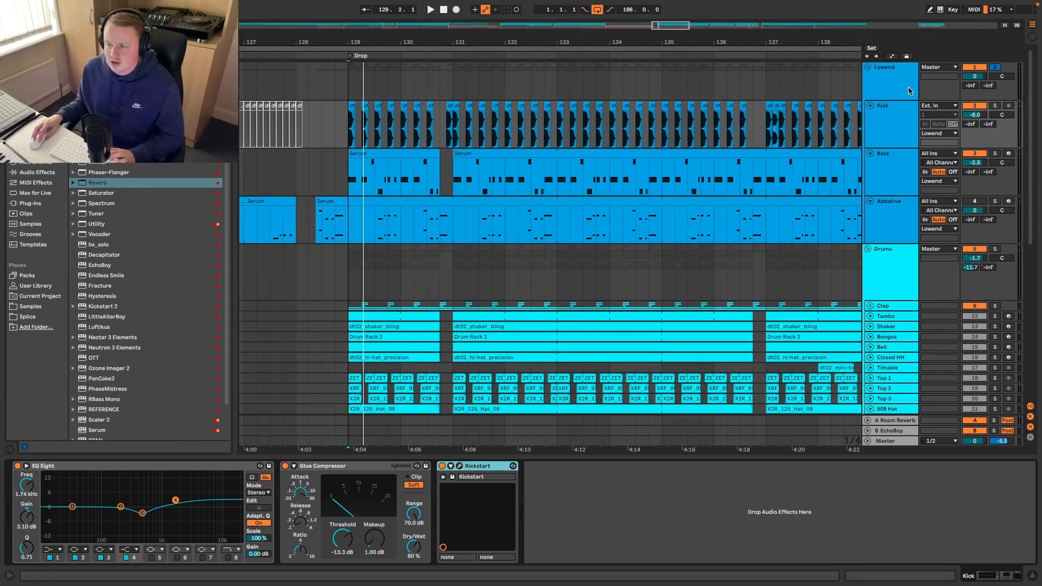
Compare the Lowend group's and Kick track's devices, then solo the Bass track and audition it from bar 129.
left_click(908, 87)
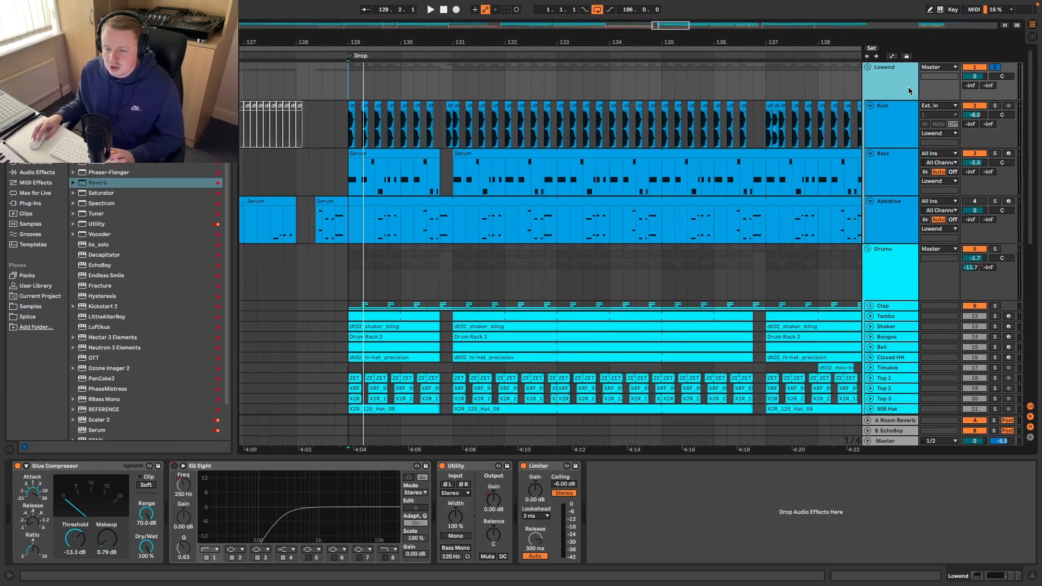
left_click(891, 116)
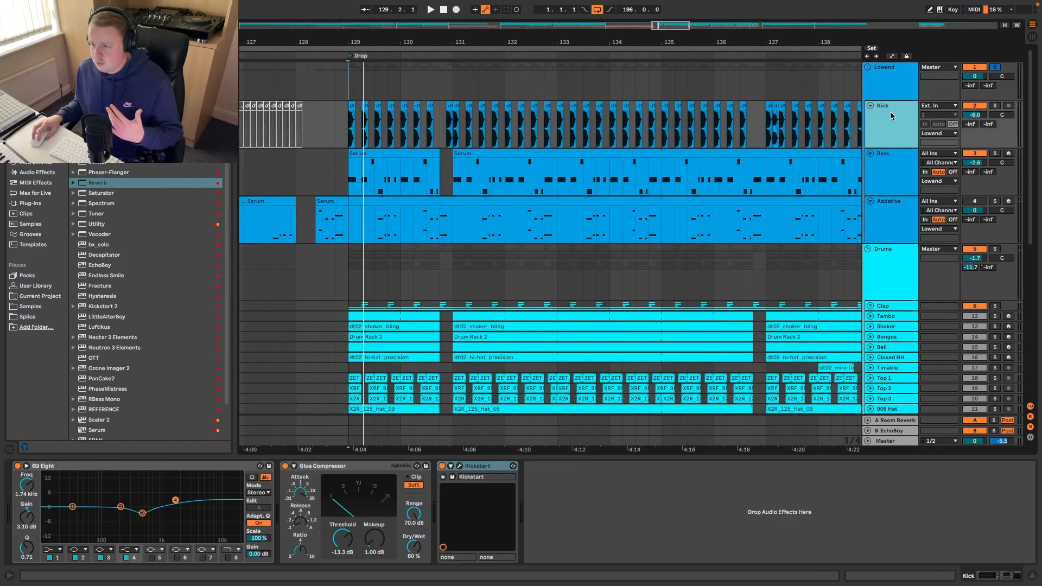
left_click(890, 157)
left_click(994, 153)
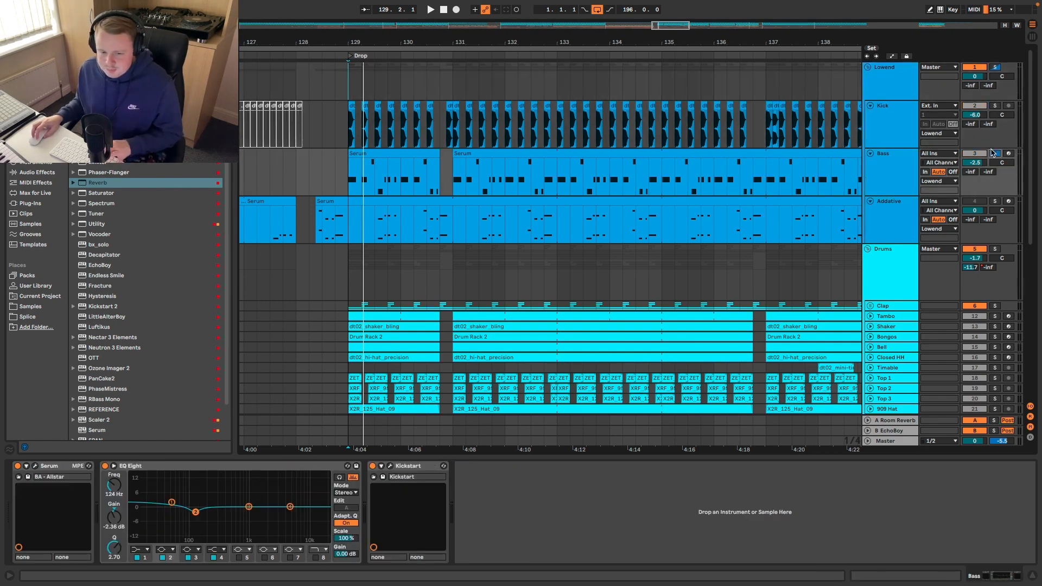
key("space")
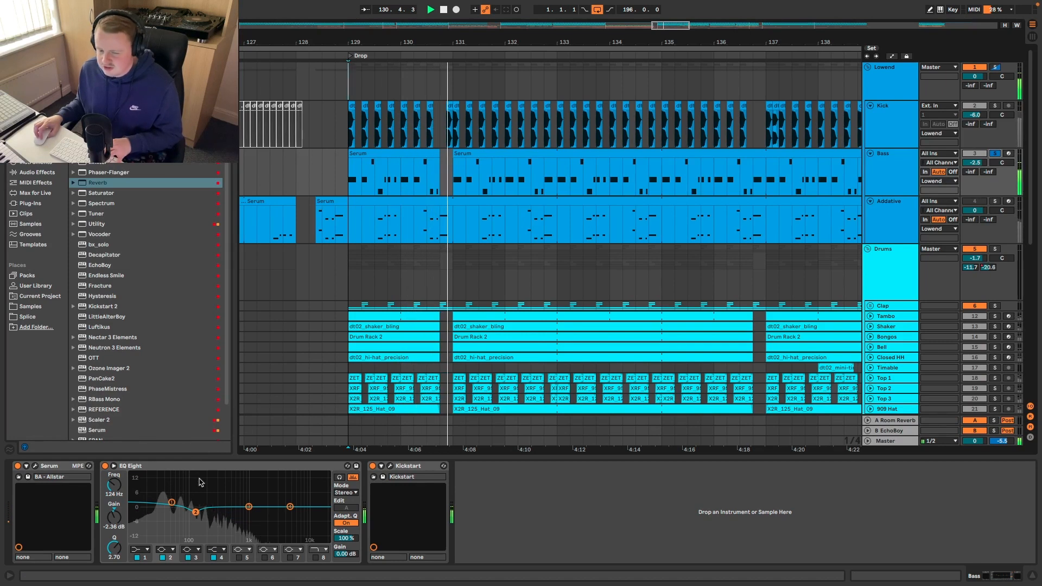
key("space")
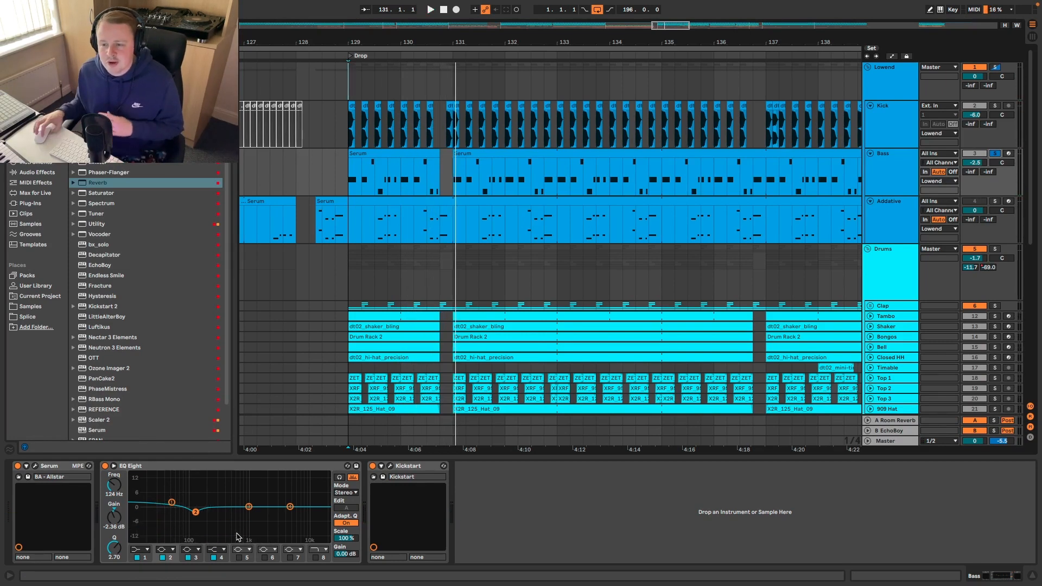
Replay the soloed Bass from bar 129 and examine its Serum clip's notes and groove options before returning to the device chain.
left_click(36, 466)
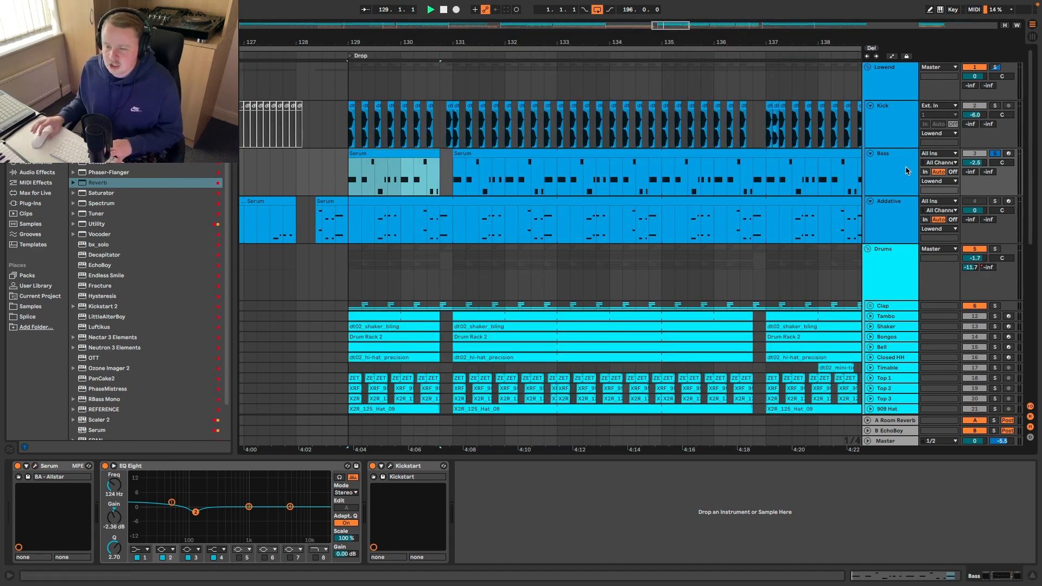
key("space")
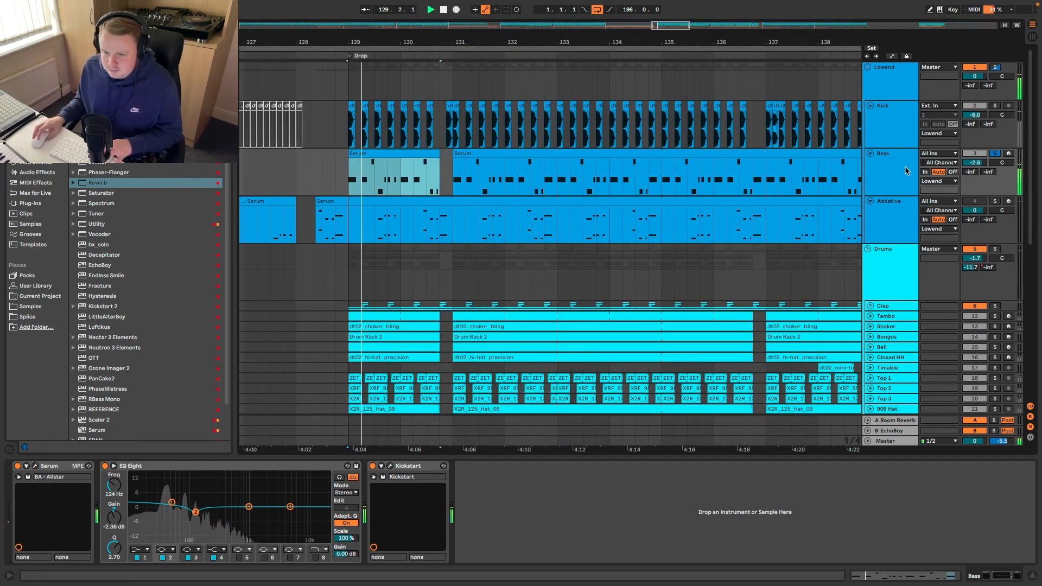
double_click(412, 164)
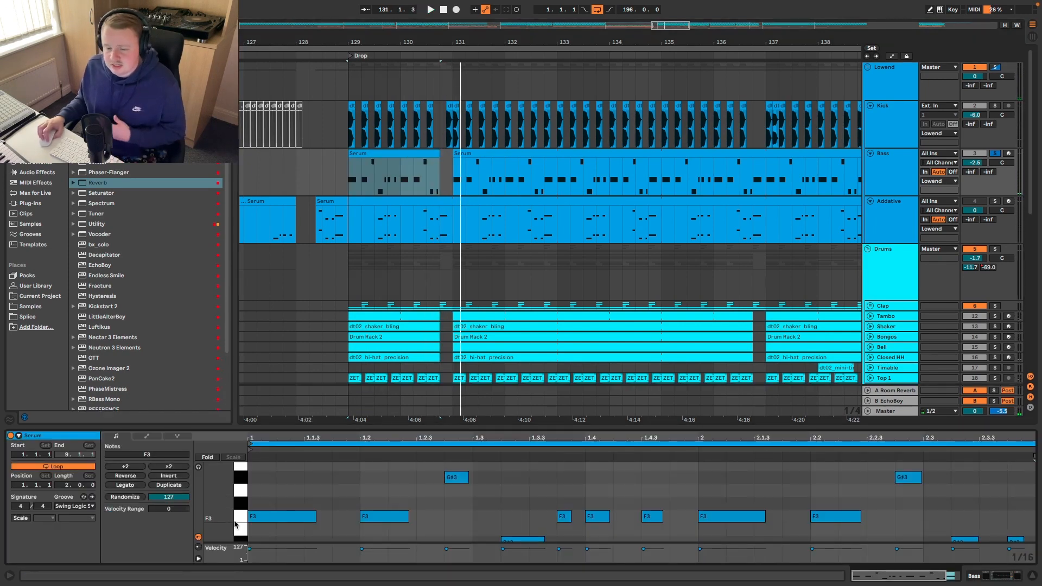
left_click(74, 507)
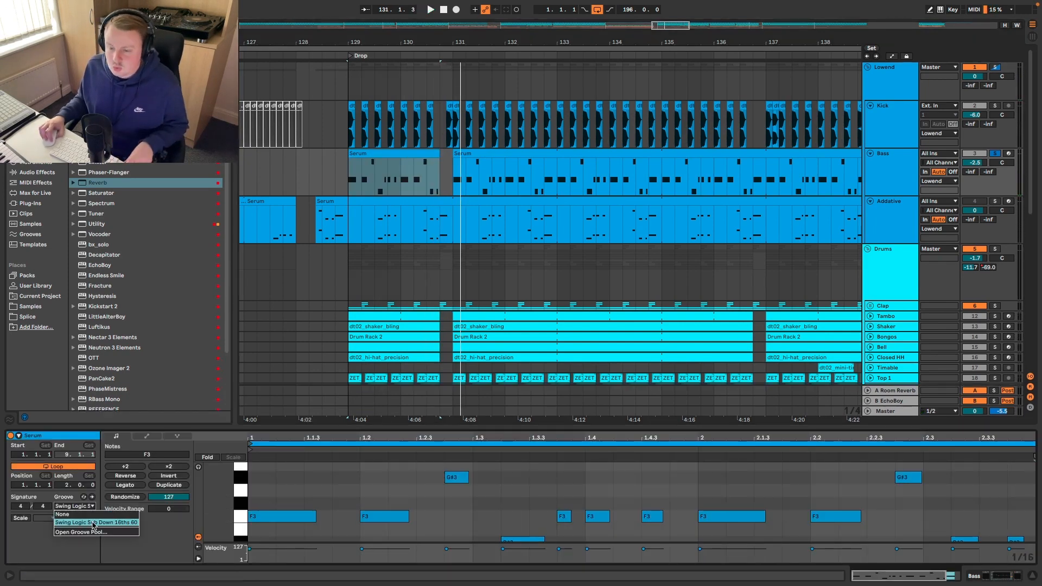
left_click(456, 263)
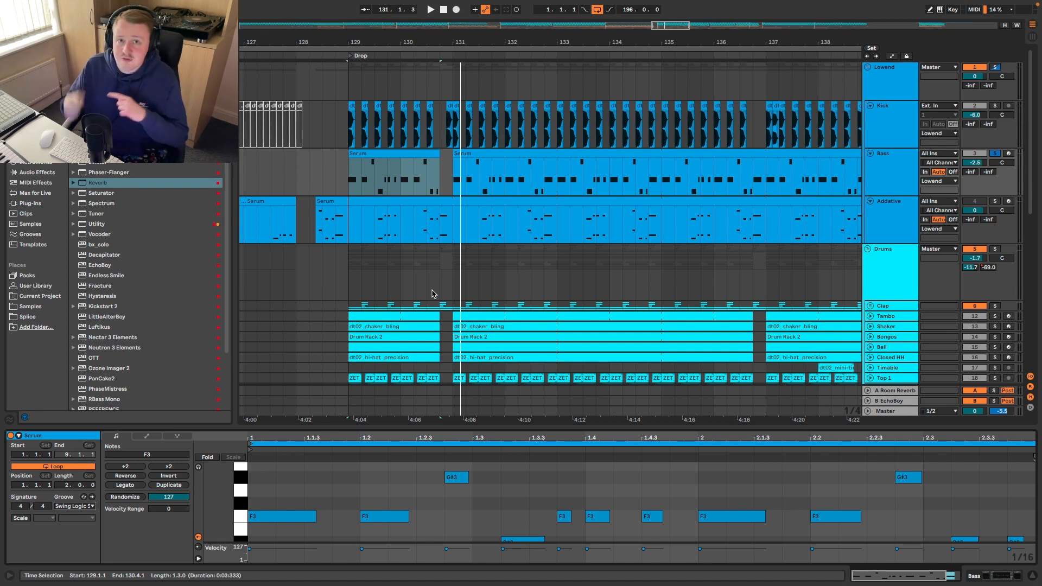
key("shift+Tab")
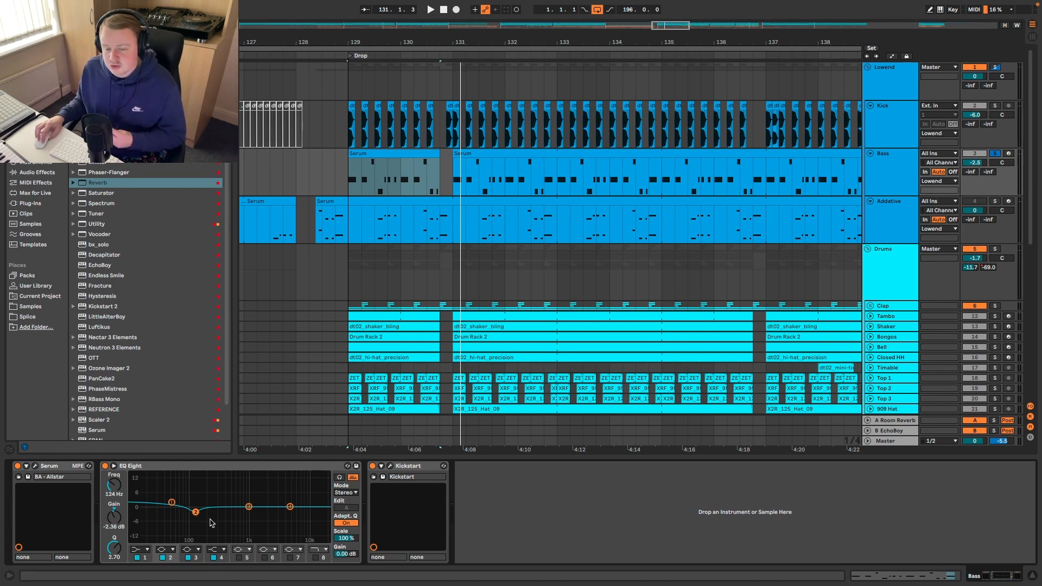
View the Kick track's devices during playback from bar 129, then solo and audition the Addative track.
left_click(903, 113)
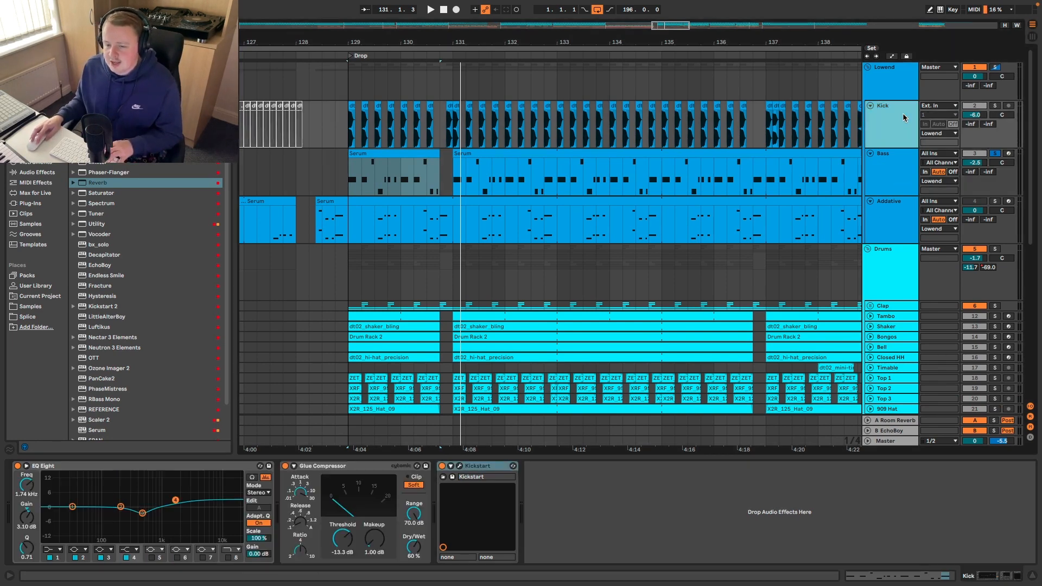
key("space")
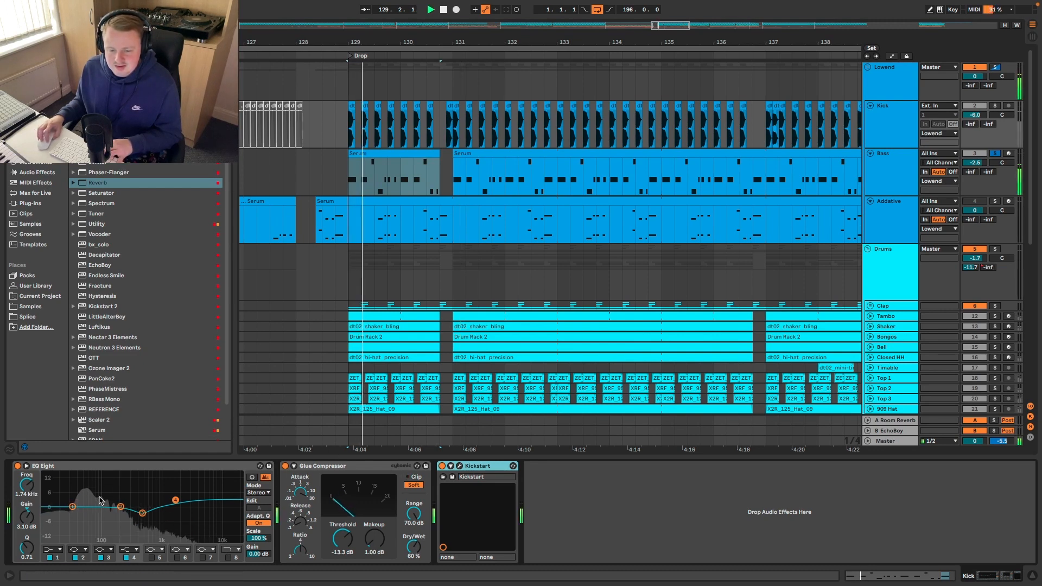
left_click(975, 221)
left_click(995, 201)
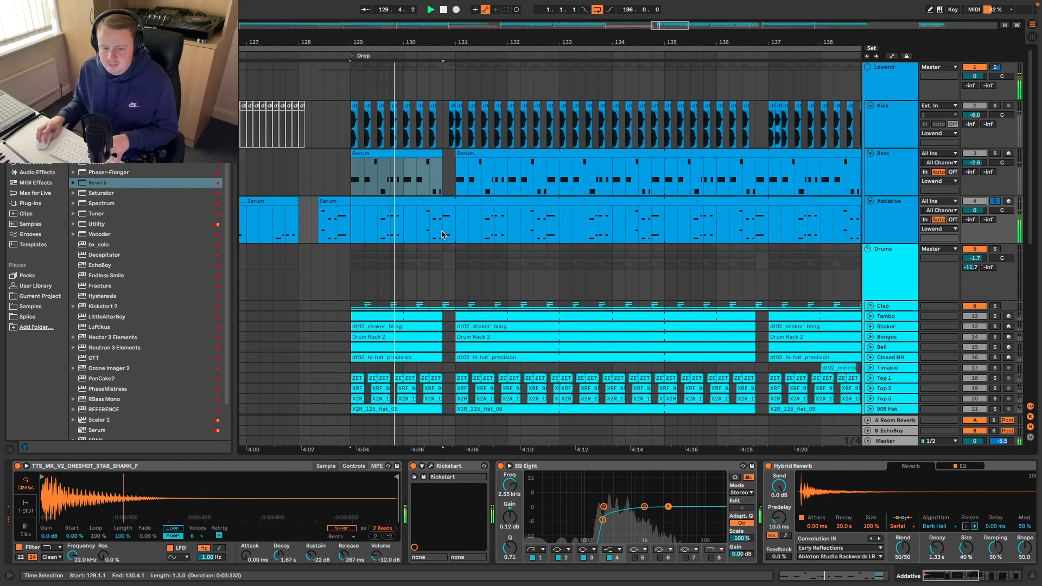
key("space")
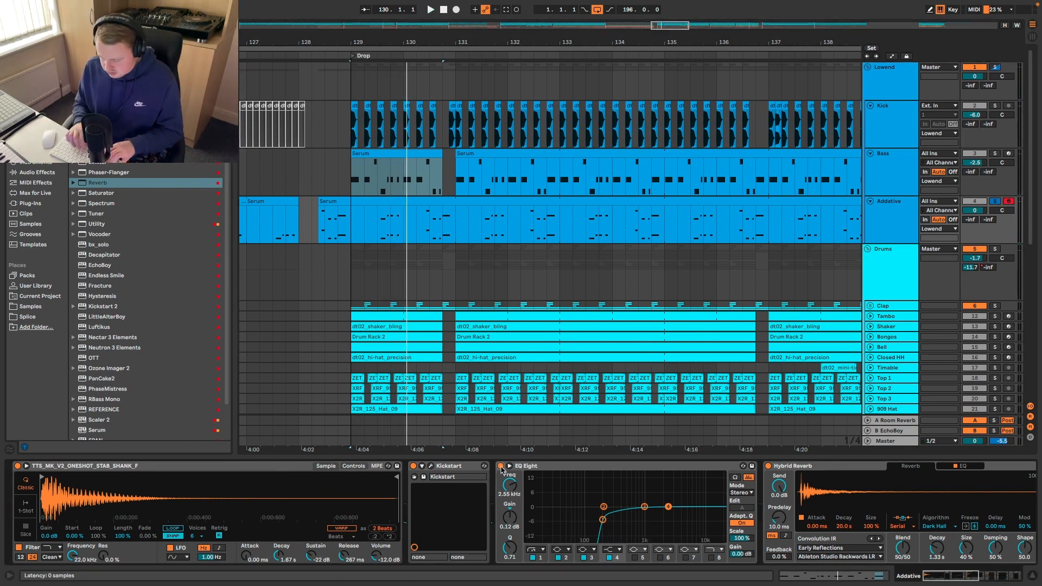
Play the Addative track's one-shot stab sampler with a few repeated live notes.
key("a")
key("a")
key("a")
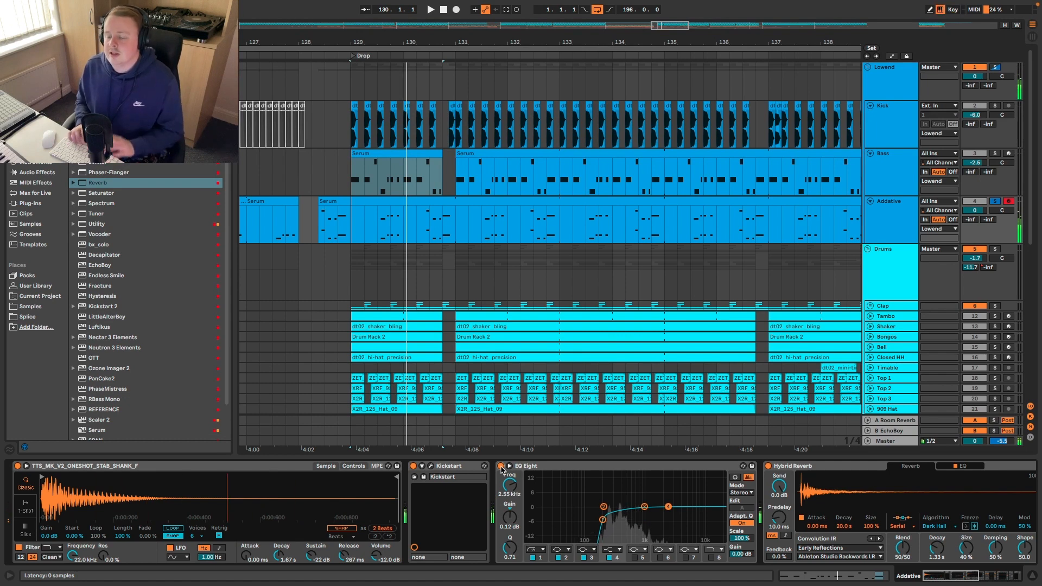
left_click(792, 349)
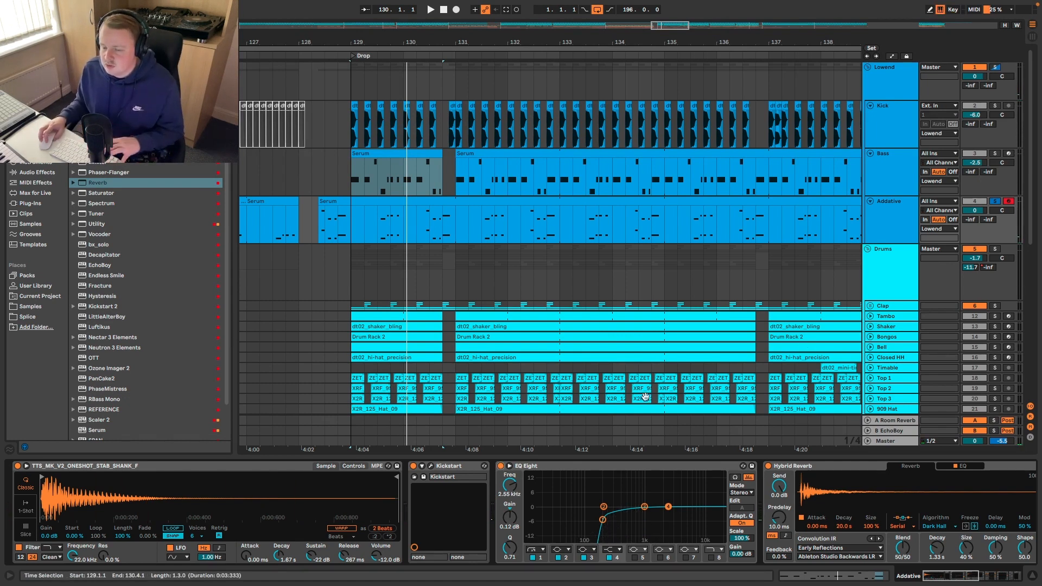
Examine the notes of the Addative track's Serum clip in an enlarged note editor, then return to its devices.
double_click(819, 216)
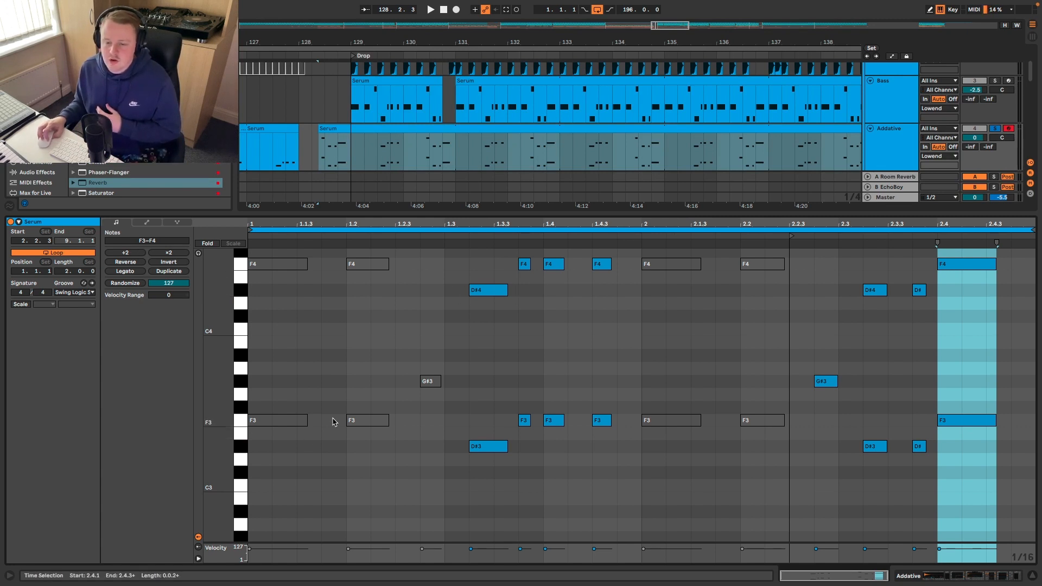
left_click_drag(687, 213, 624, 429)
key("shift+Tab")
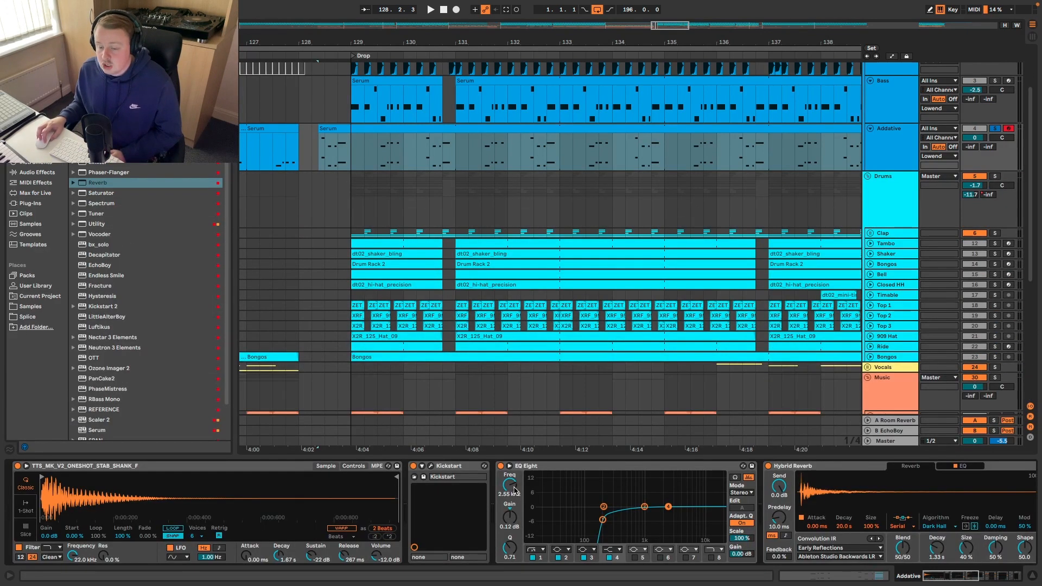
Inspect the Addative track's Kickstart curve and the Hybrid Reverb and Delay further along its device chain.
left_click(431, 467)
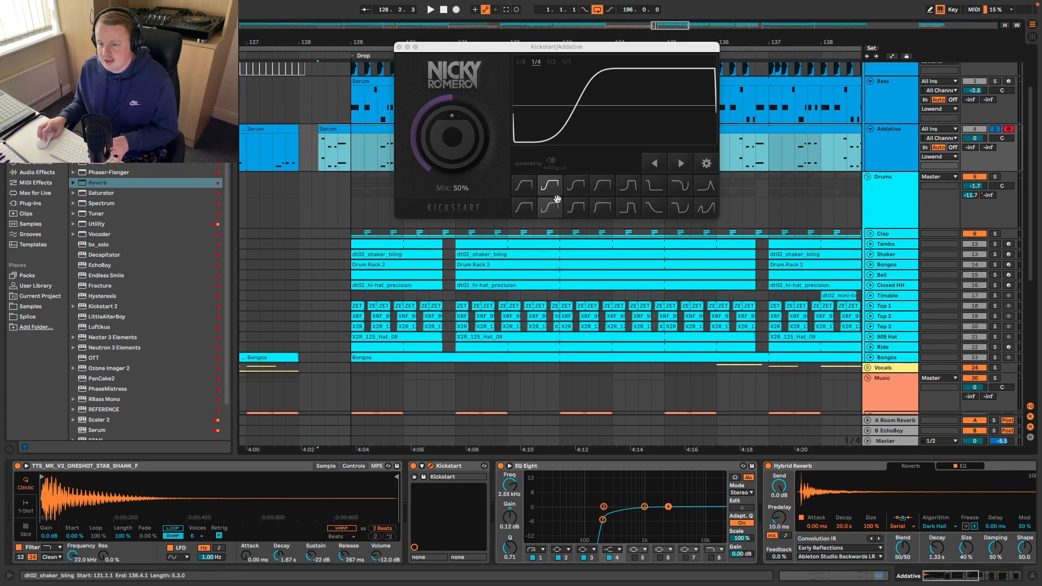
left_click(546, 179)
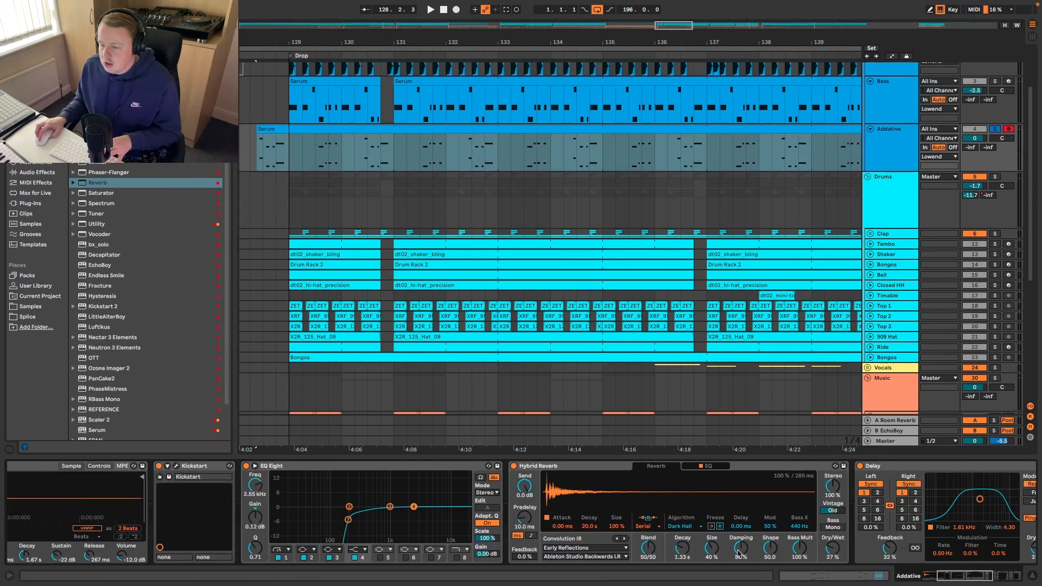
scroll(577, 474, "right", 10)
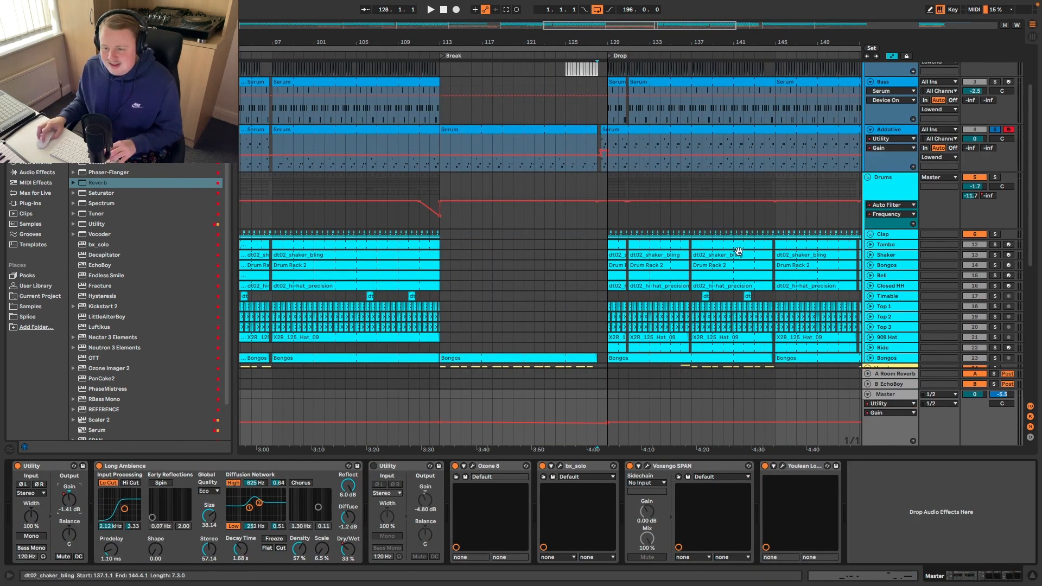
Audition the Addative track leading into the Drop at bar 129 and inspect its Endless Smile Intensity and Utility Gain automation.
left_click_drag(609, 439, 441, 434)
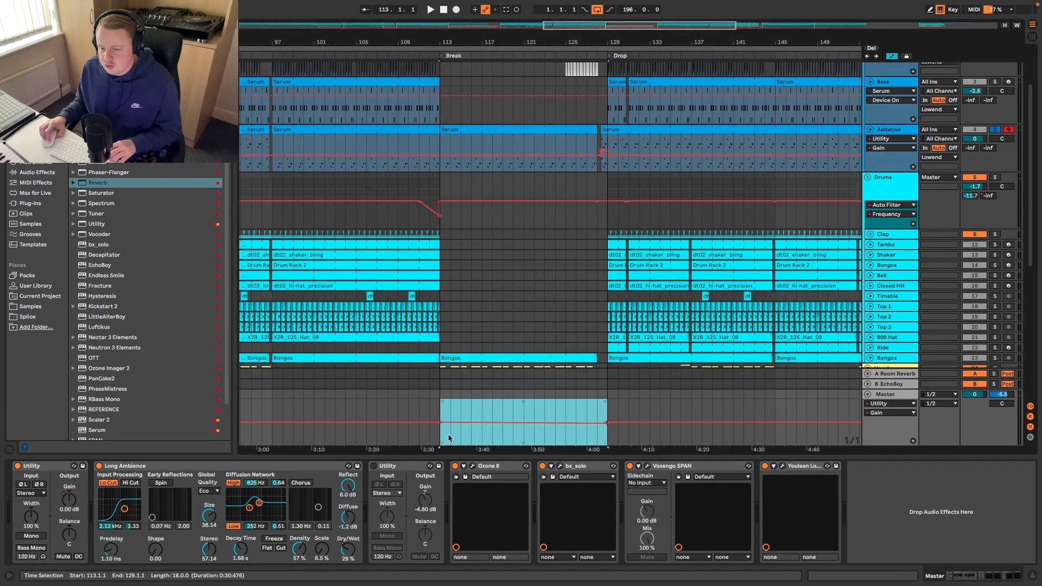
left_click(597, 175)
left_click(899, 132)
key("space")
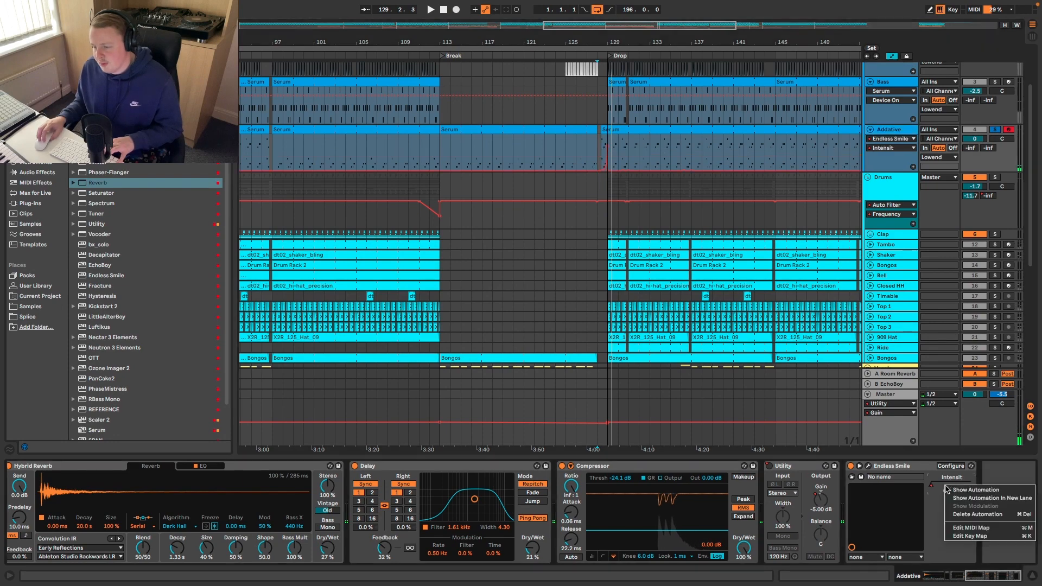
scroll(597, 190, "down", 5)
left_click(820, 499)
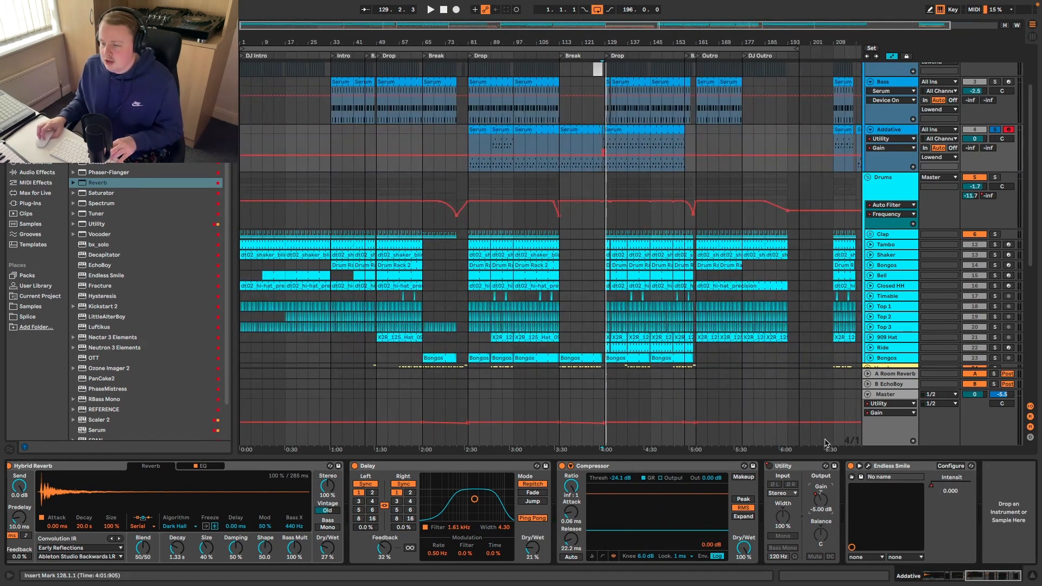
Audition the whole soloed Lowend group from the Drop at bar 129.
scroll(900, 133, "up", 5)
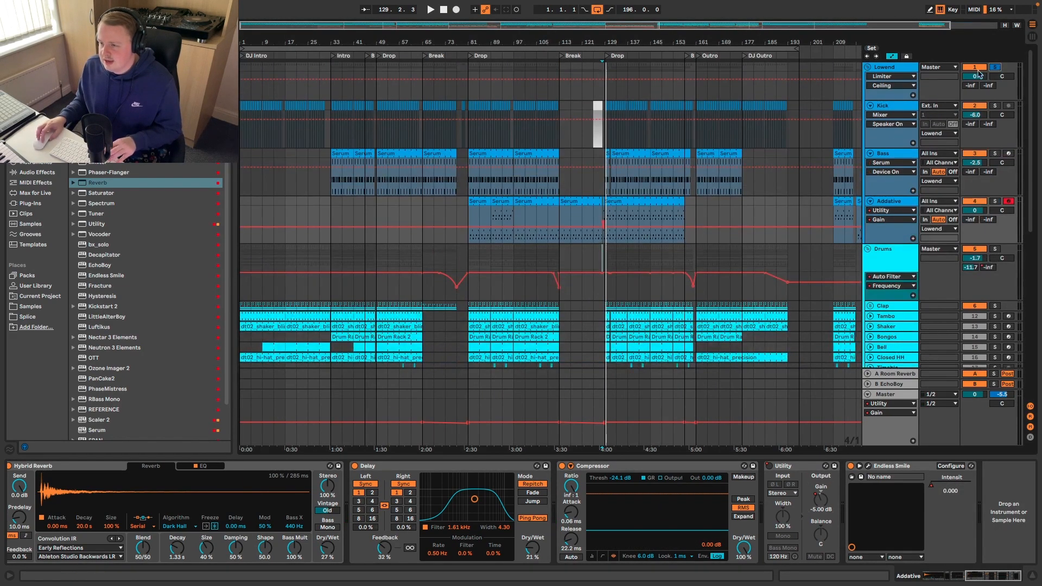
scroll(640, 128, "up", 5)
key("space")
left_click(505, 93)
key("space")
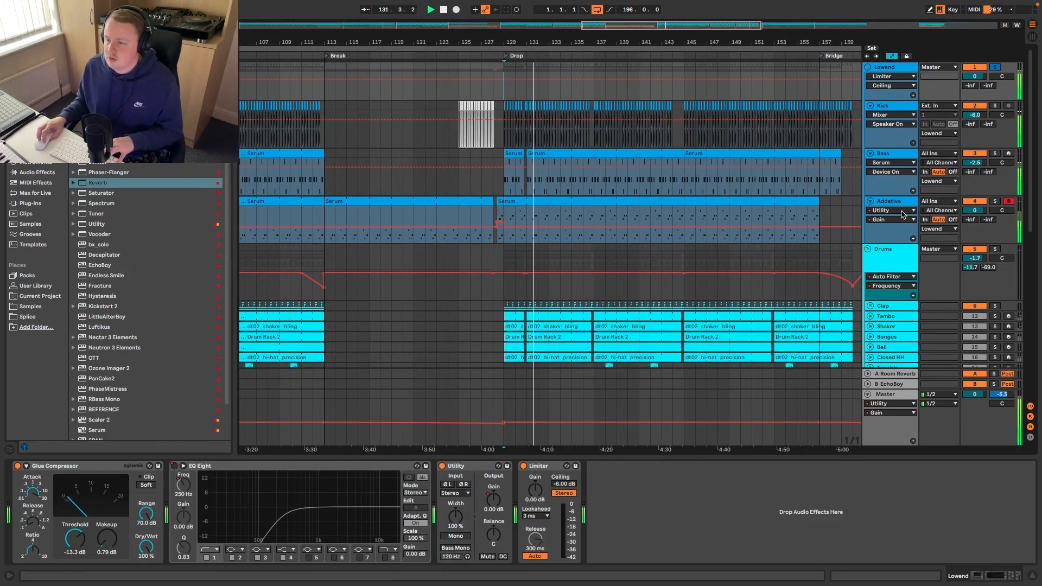
Fold the Addative, Bass and Kick tracks inside the Lowend group.
left_click(870, 201)
left_click(871, 153)
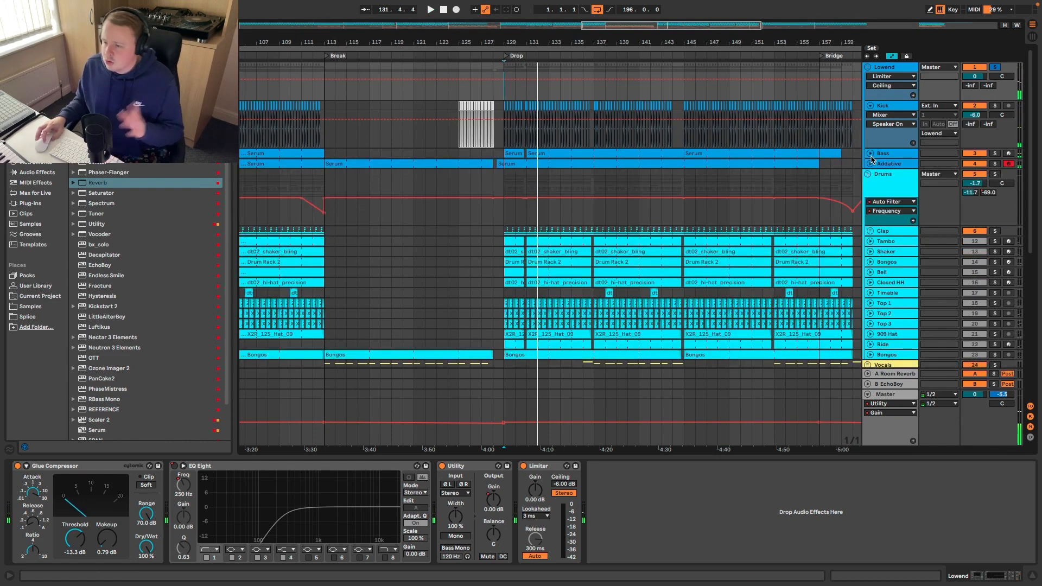
left_click(869, 106)
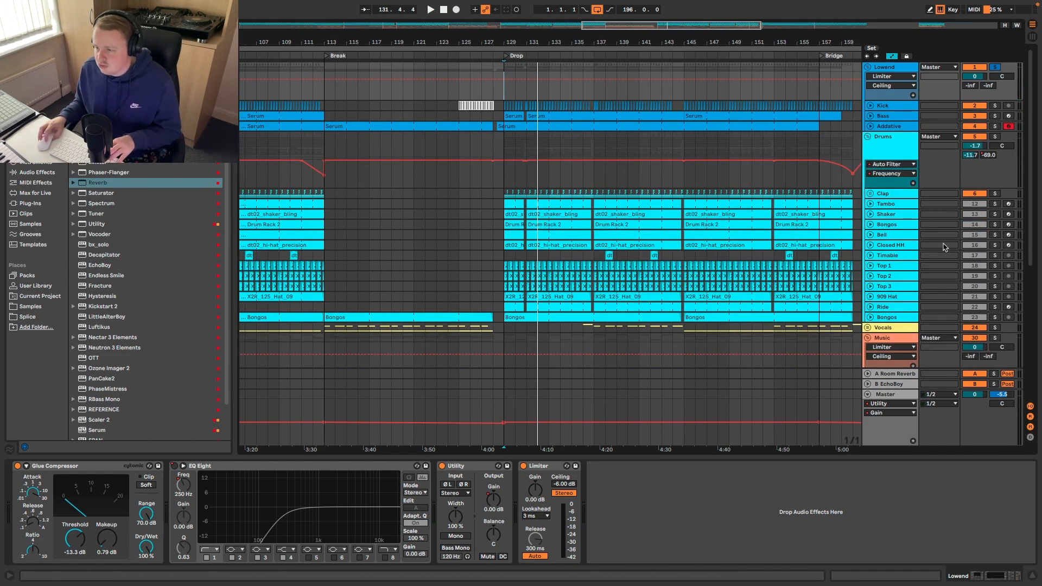
Solo the Drum Rack Bongos track and audition it with the Lowend group from the Drop at bar 49.
left_click(997, 226)
left_click(548, 139)
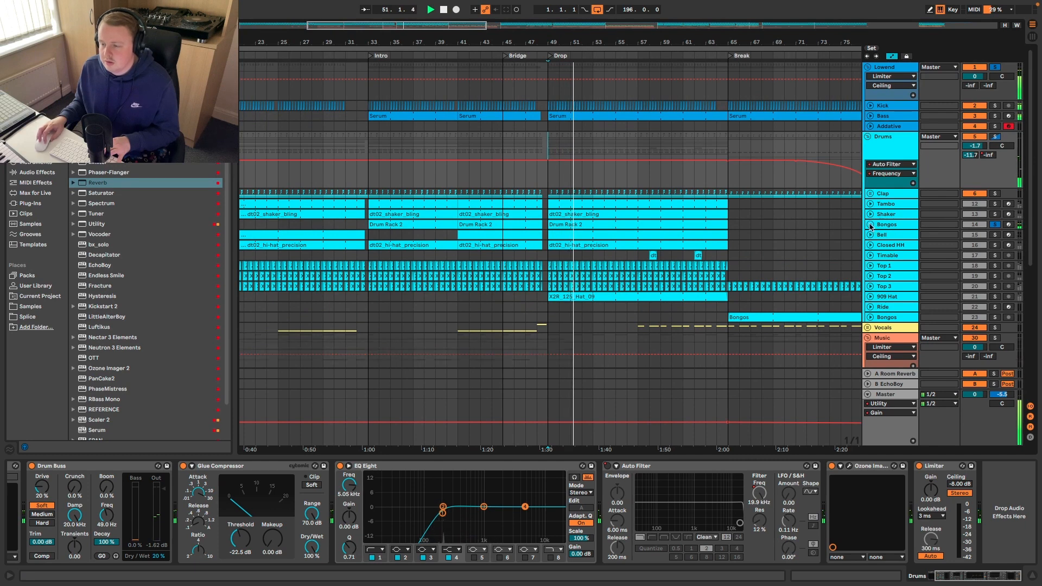
scroll(552, 199, "left", 10)
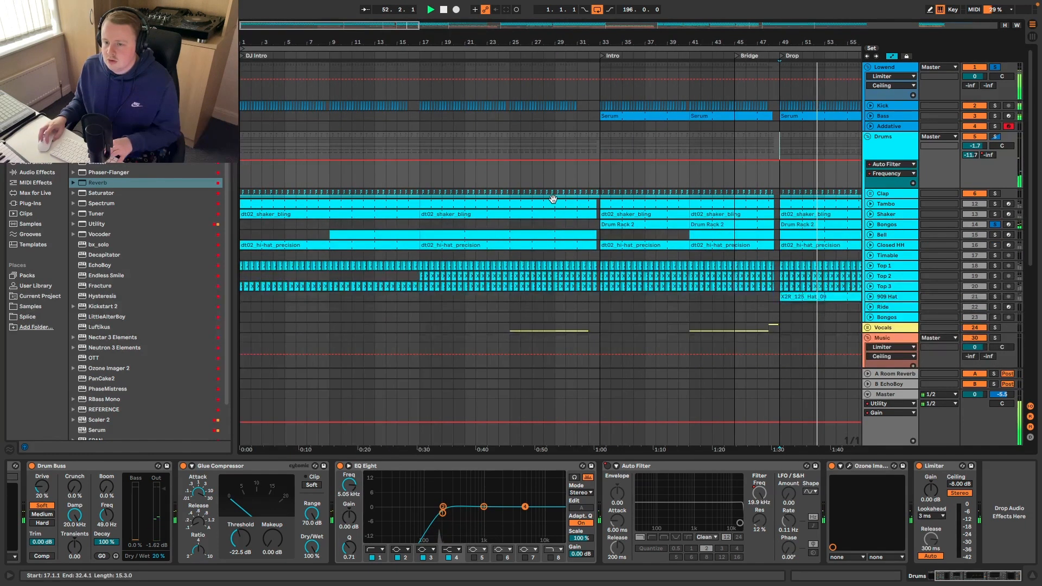
left_click(567, 141)
key("space")
Fold the Music group and play the arrangement from bar 49, then unfold the Vocals group.
scroll(671, 194, "right", 5)
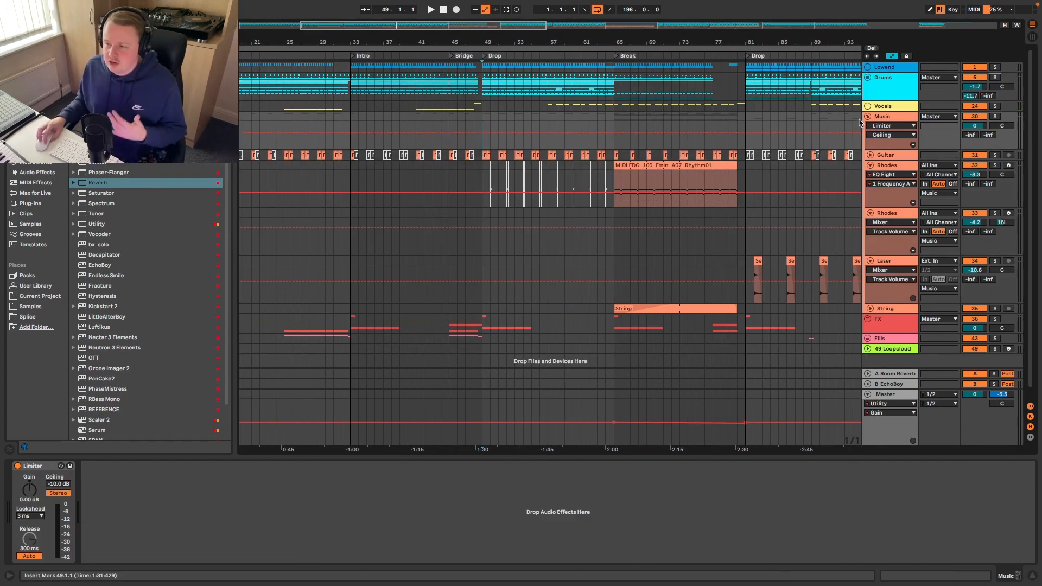
left_click(866, 116)
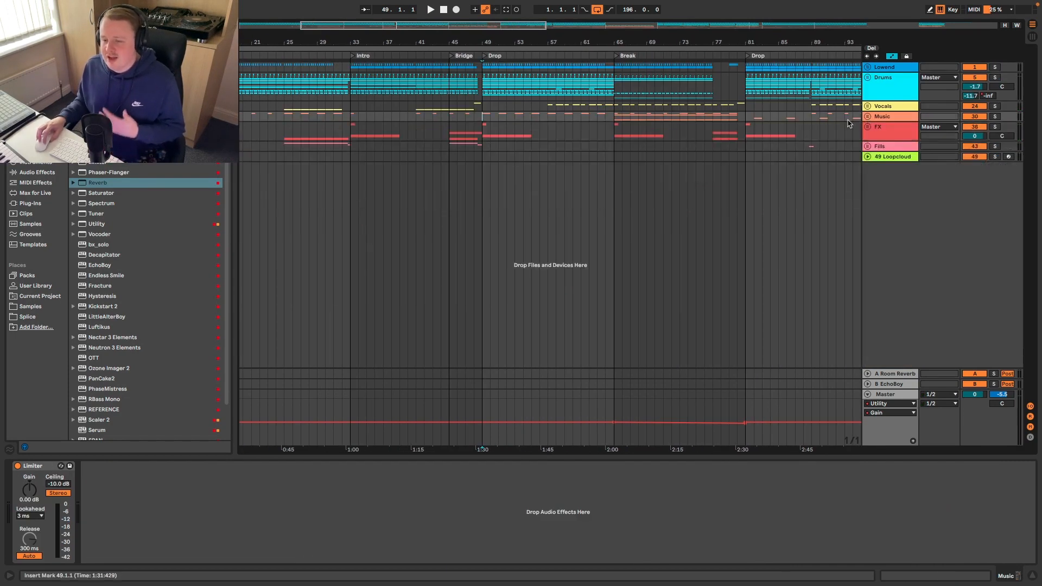
key("space")
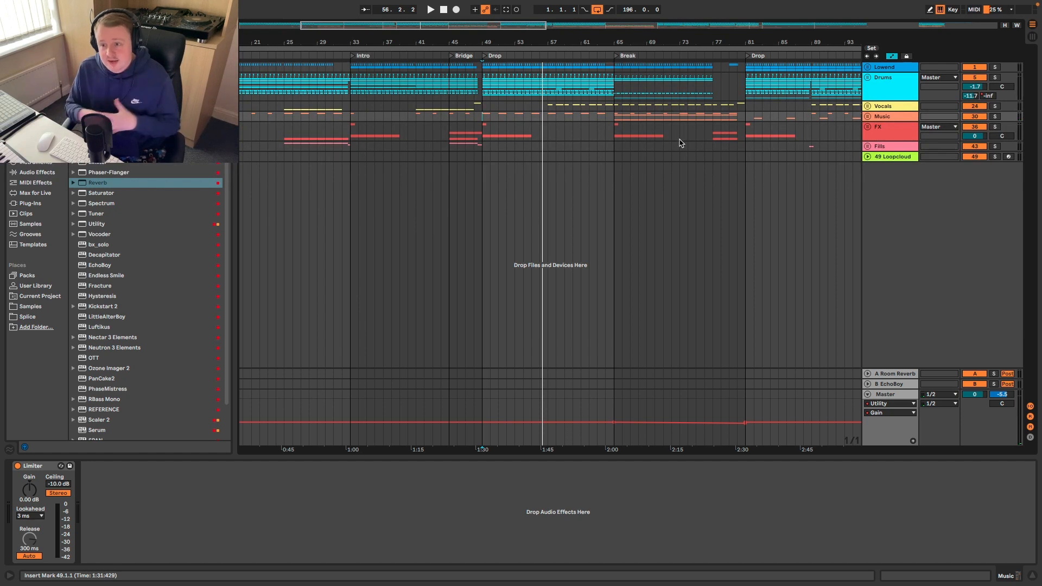
left_click(868, 106)
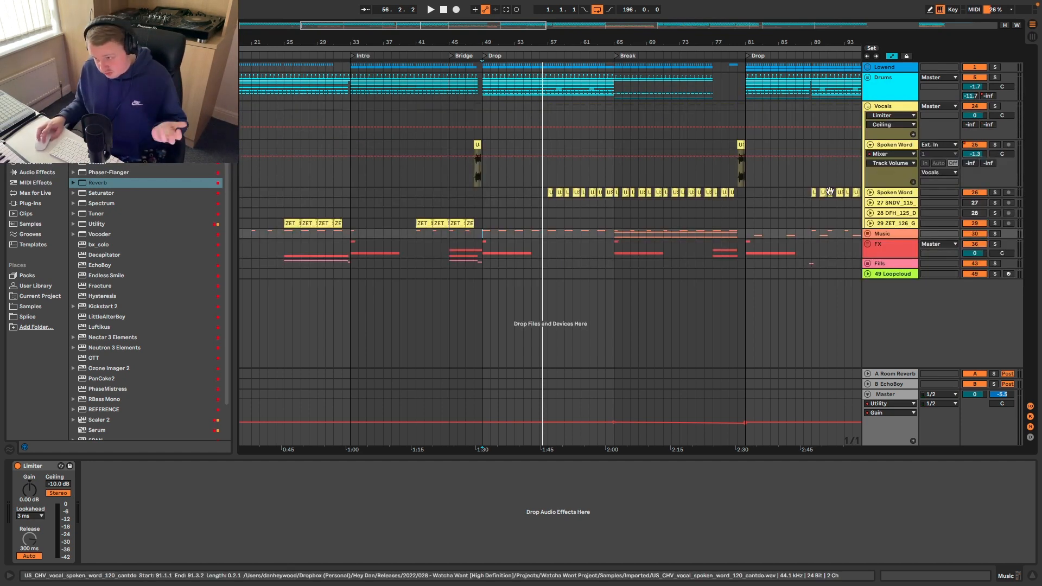
Unfold the second Spoken Word track, then audition the first Spoken Word track soloed from bar 48.
left_click(870, 193)
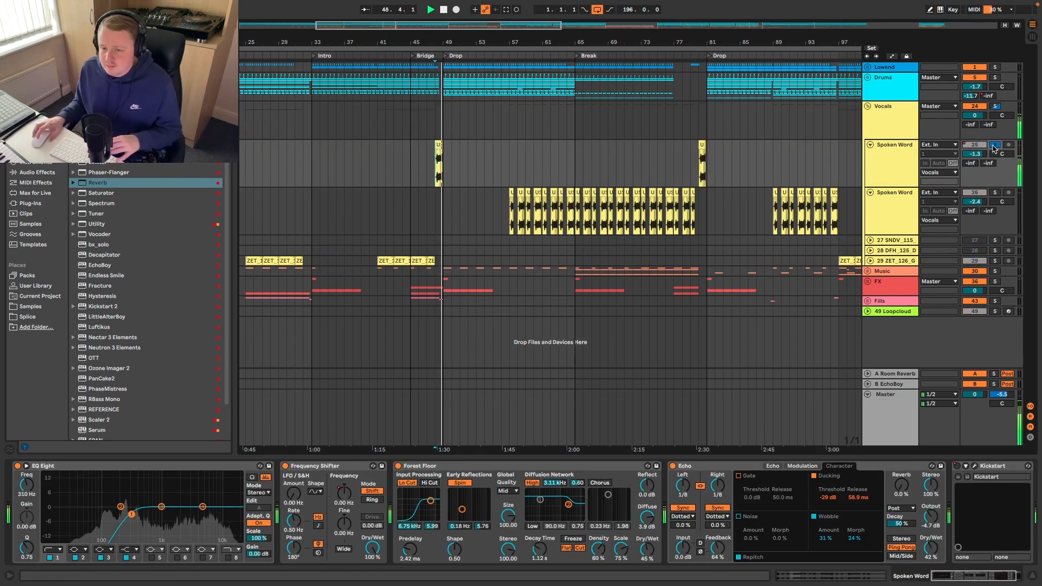
left_click(905, 171)
key("space")
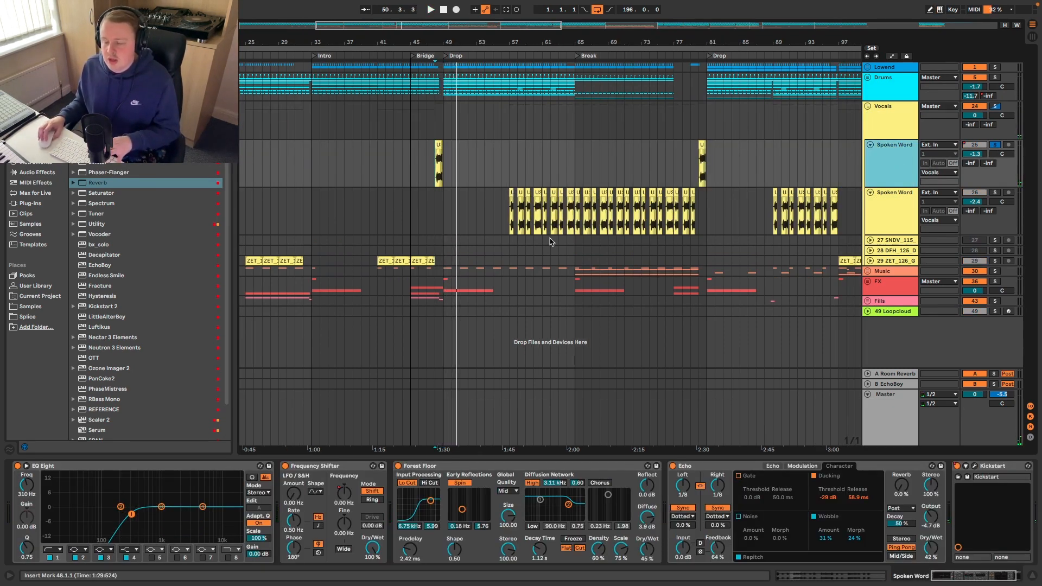
Solo the second Spoken Word track and audition its chopped phrases from the Break at bar 65.
left_click(516, 204)
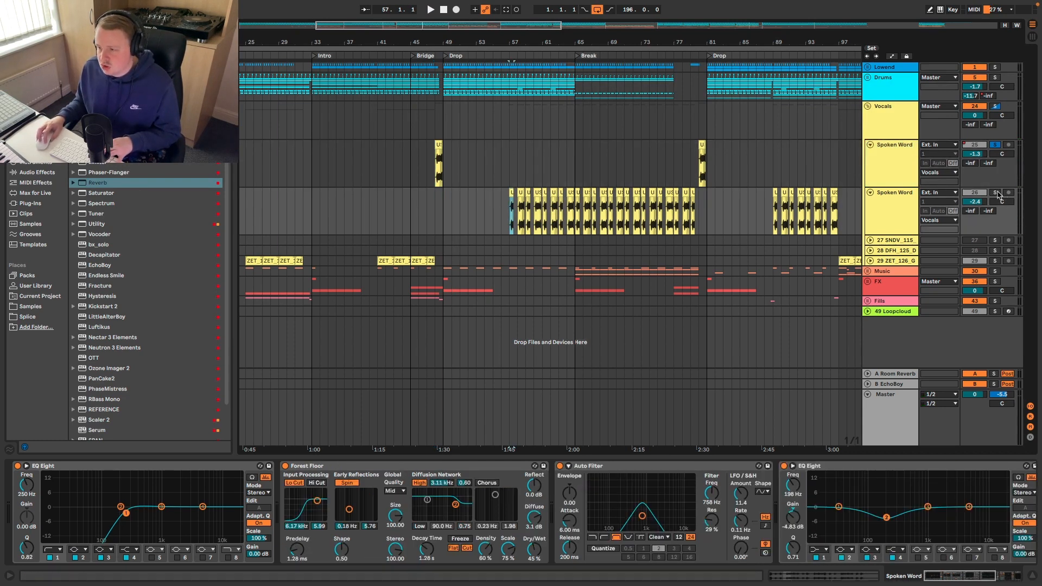
left_click(996, 193)
scroll(590, 231, "up", 8)
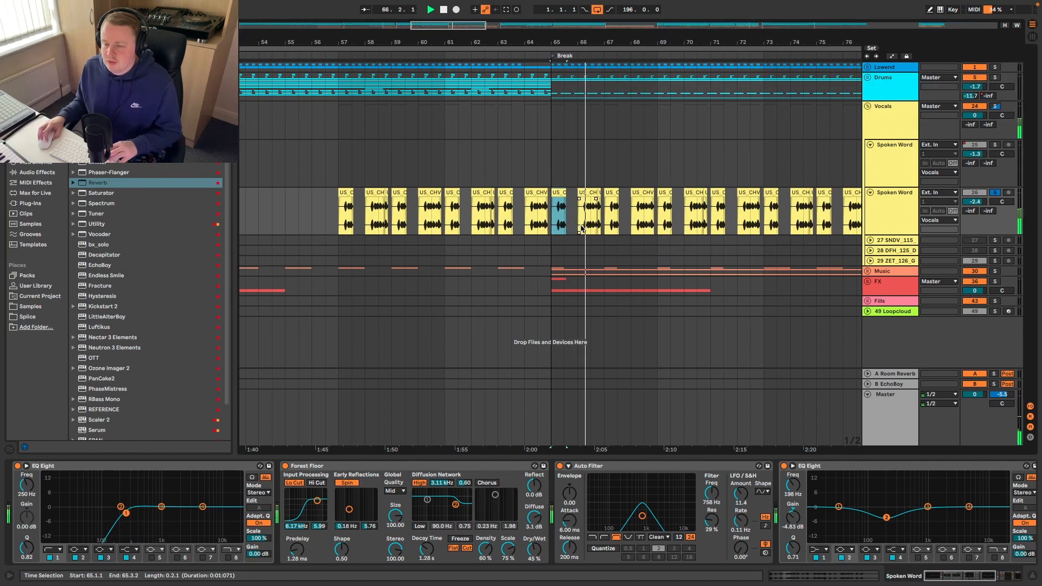
scroll(581, 229, "down", 4)
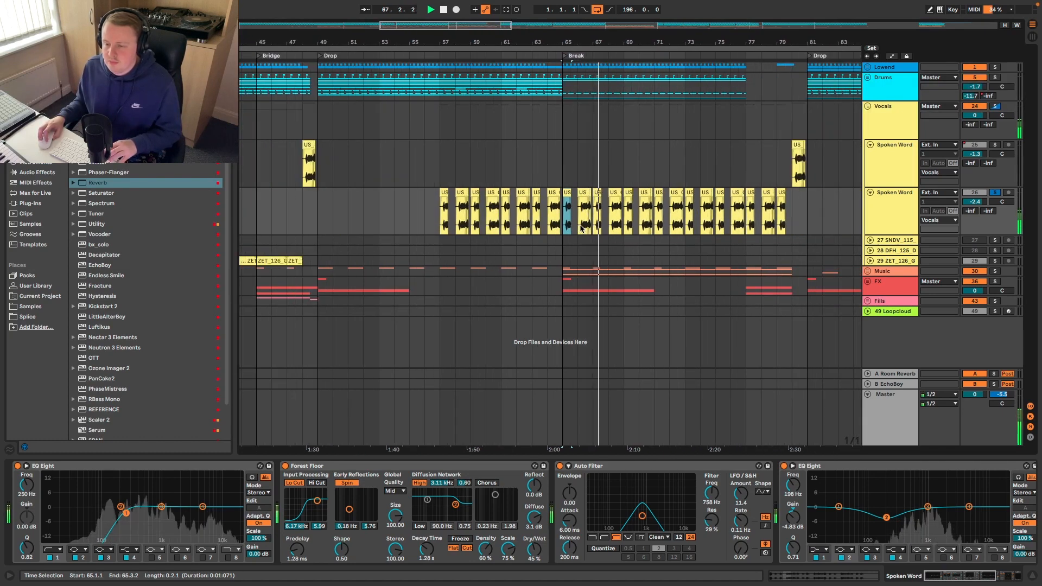
scroll(644, 227, "down", 4)
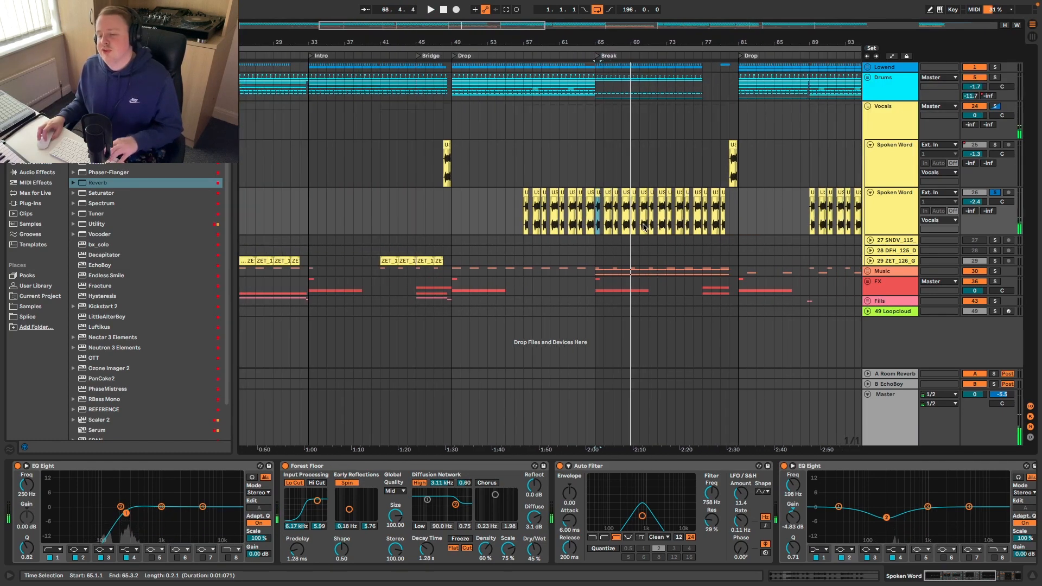
Play the unsoloed mix around the first Spoken Word track's phrases leading into the Drops at bars 49 and 81.
left_click(905, 162)
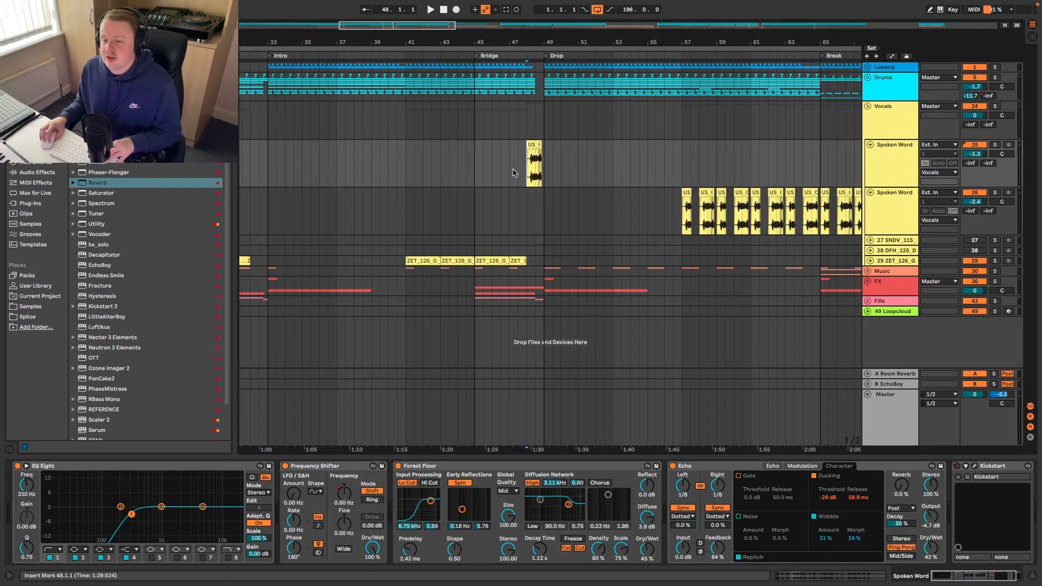
left_click(513, 172)
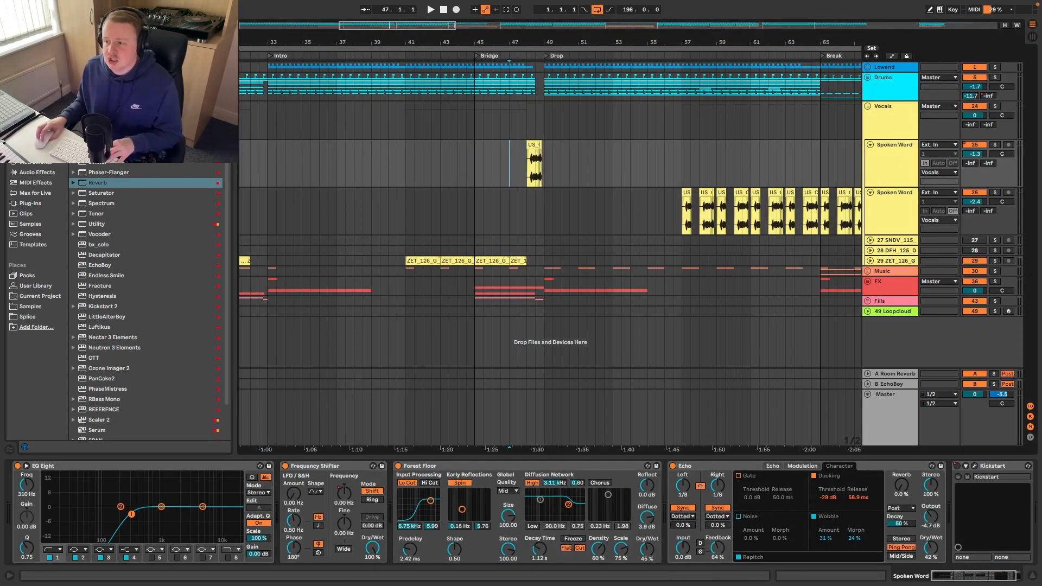
key("space")
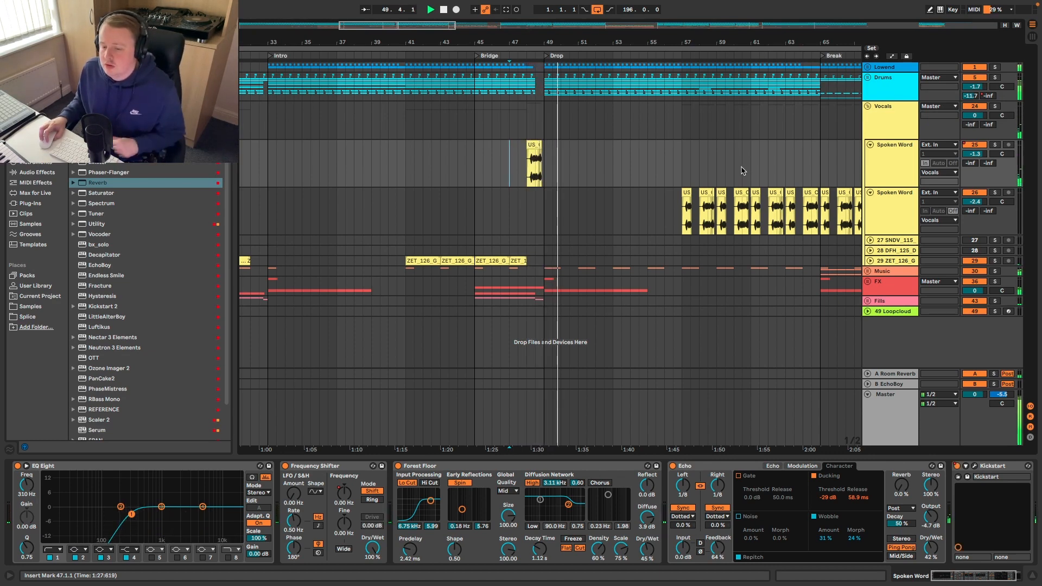
scroll(742, 170, "right", 10)
key("space")
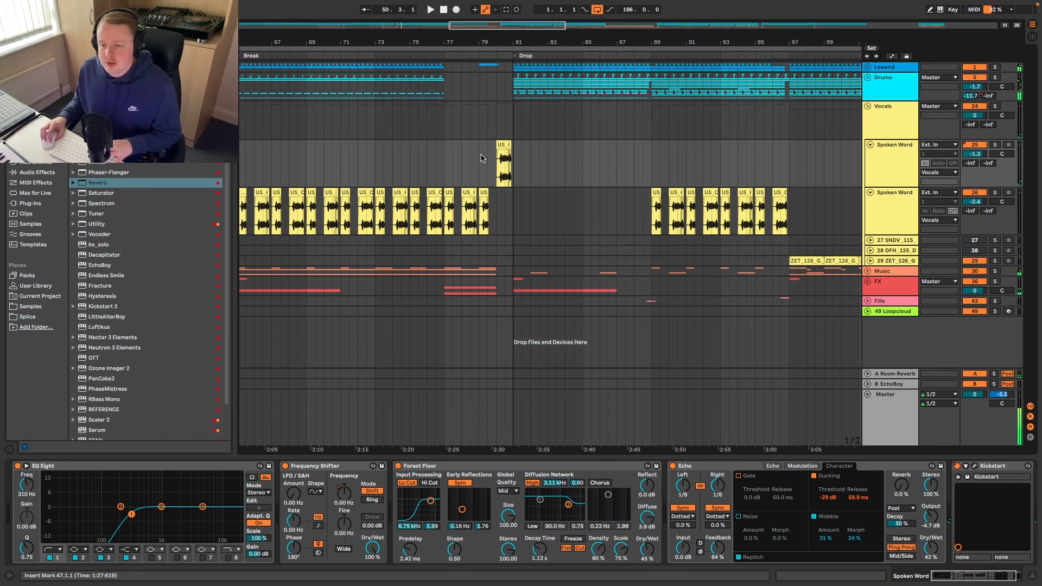
key("space")
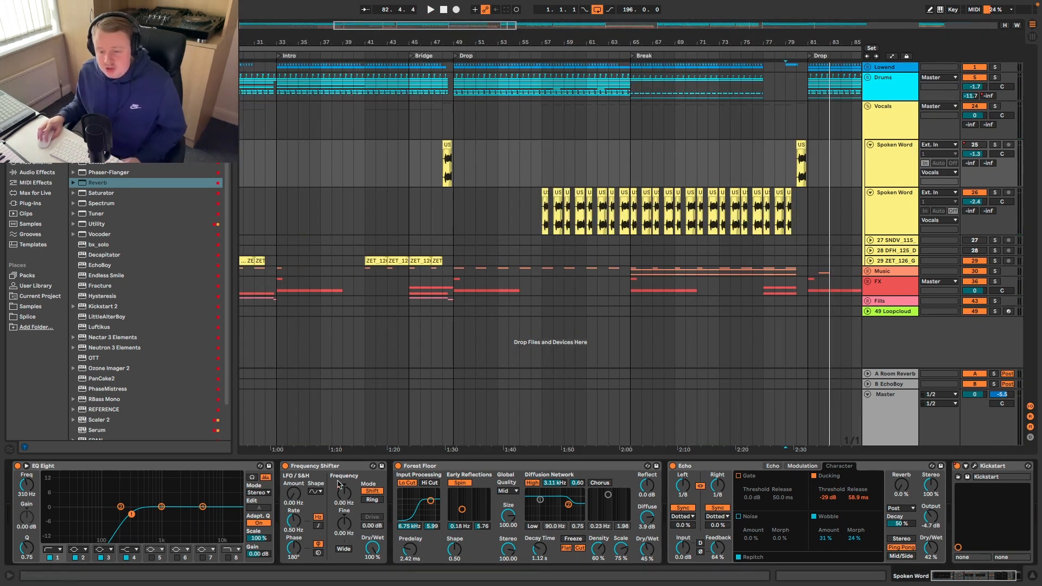
Show the Frequency Shifter's Coarse automation on the first Spoken Word track and examine it over the bar 128 clips.
right_click(343, 488)
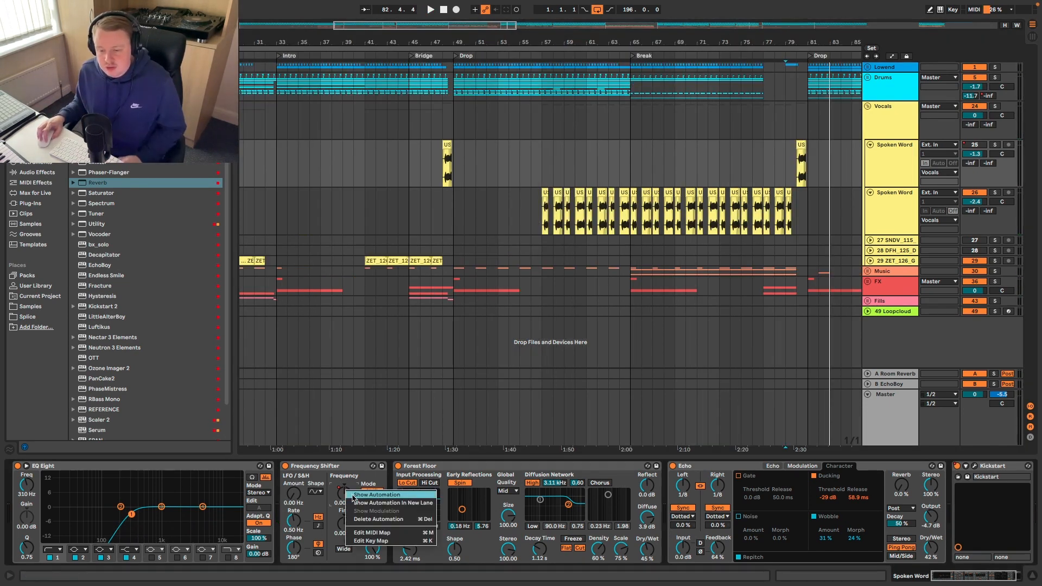
left_click(360, 492)
scroll(569, 216, "down", 10)
scroll(573, 217, "up", 10)
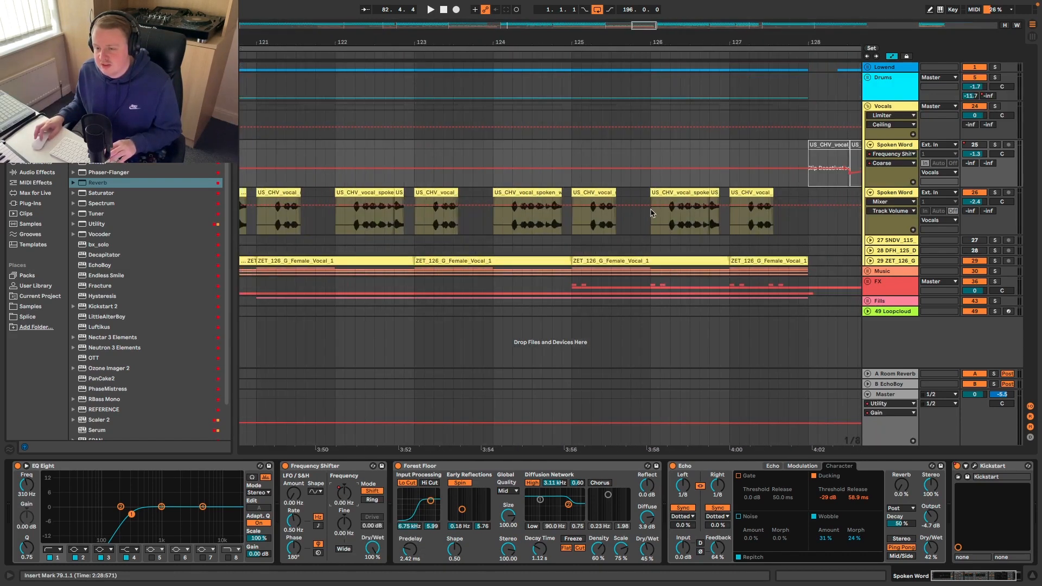
scroll(654, 214, "down", 3)
left_click_drag(790, 149, 747, 154)
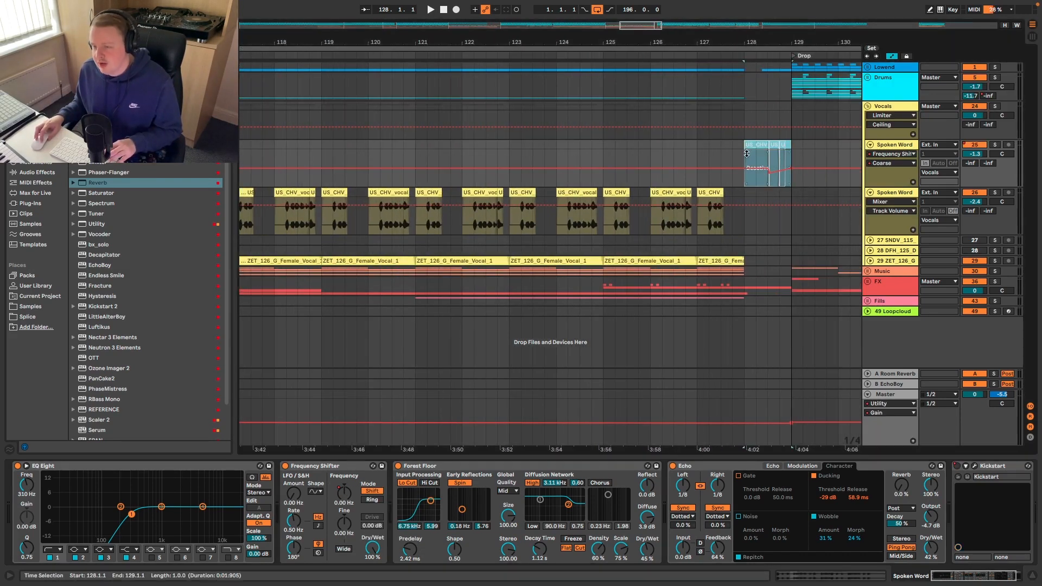
left_click(717, 152)
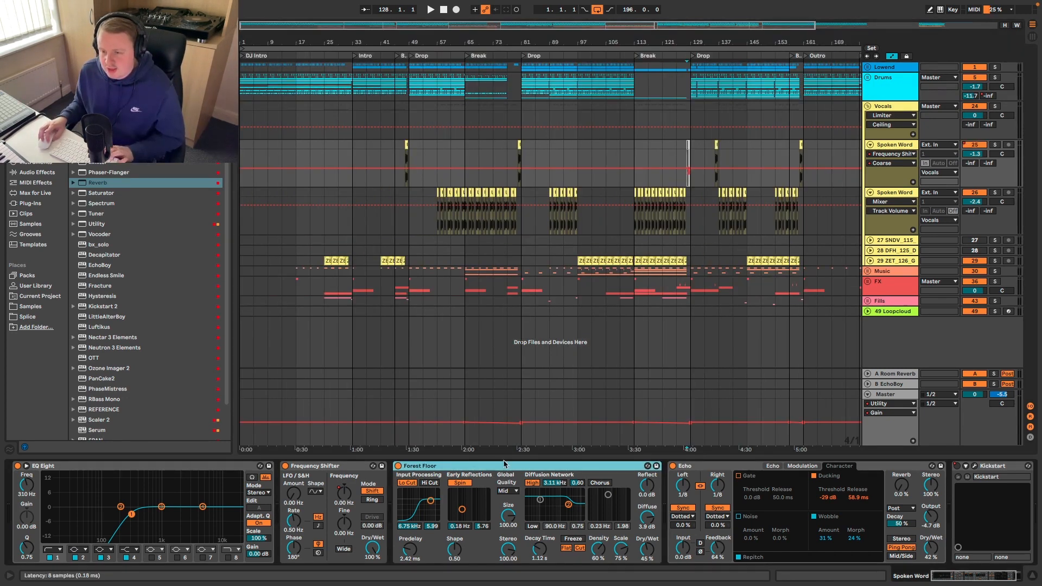
Examine the first Spoken Word track's Echo settings and show the Device On automation of its Kickstart.
left_click(798, 467)
left_click(773, 467)
scroll(559, 284, "right", 5)
scroll(893, 527, "right", 2)
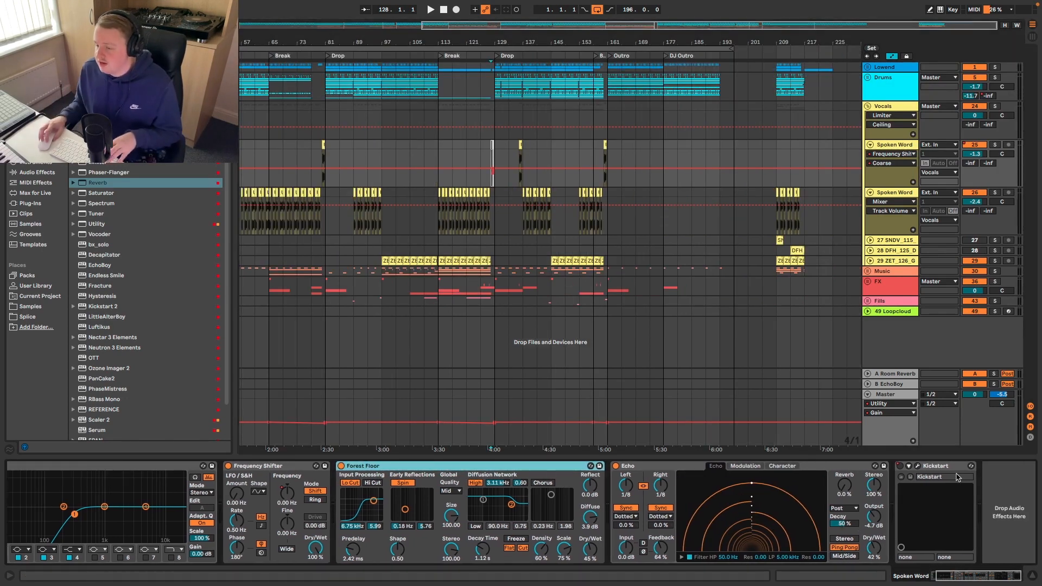
left_click(918, 467)
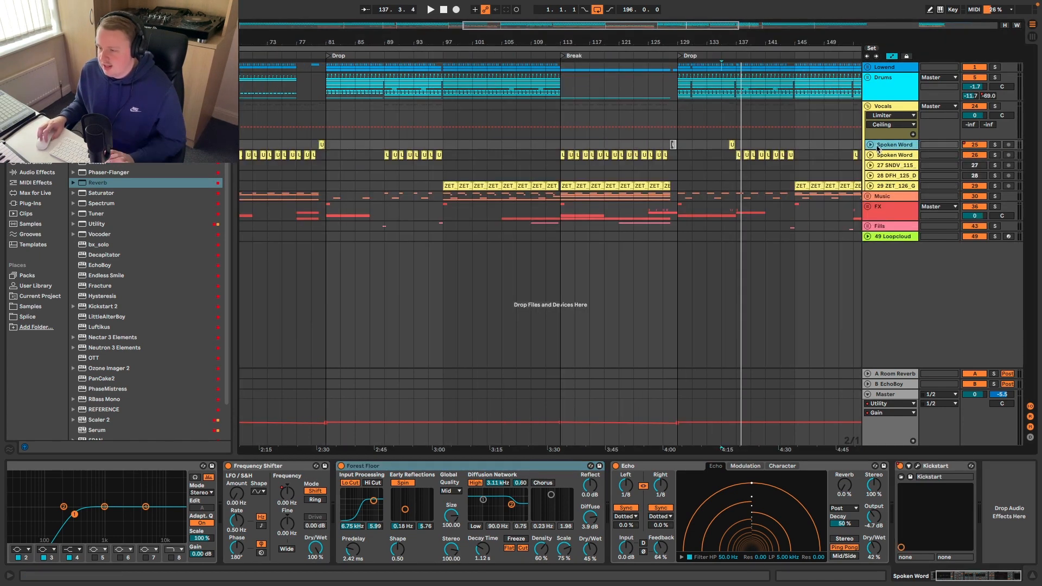
left_click(870, 145)
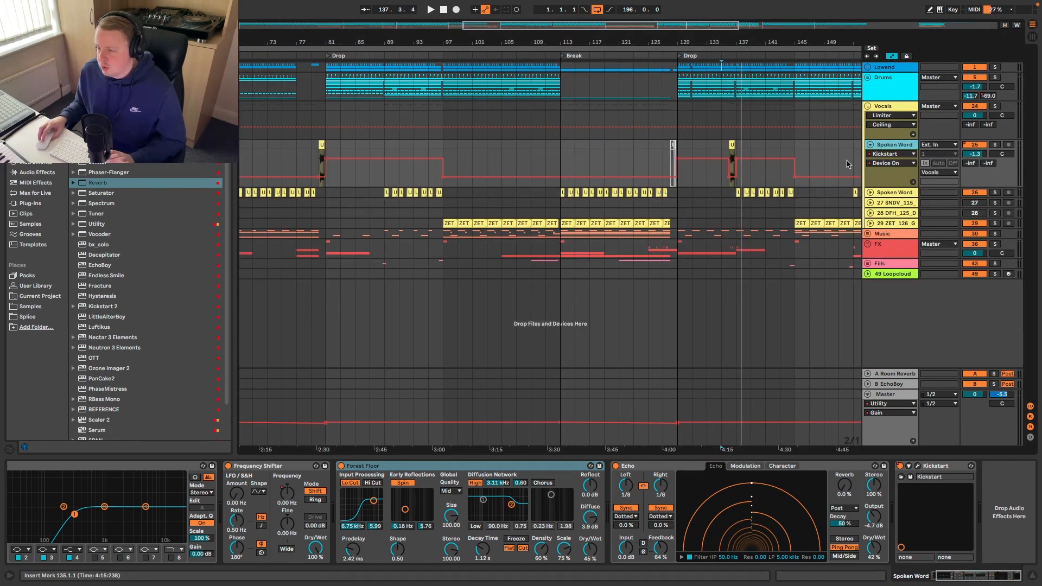
Examine the second Spoken Word track's effects chain, including its Forest Floor reverb, Auto Filter, EQ Eight and Delay.
scroll(768, 153, "left", 10)
left_click(652, 193)
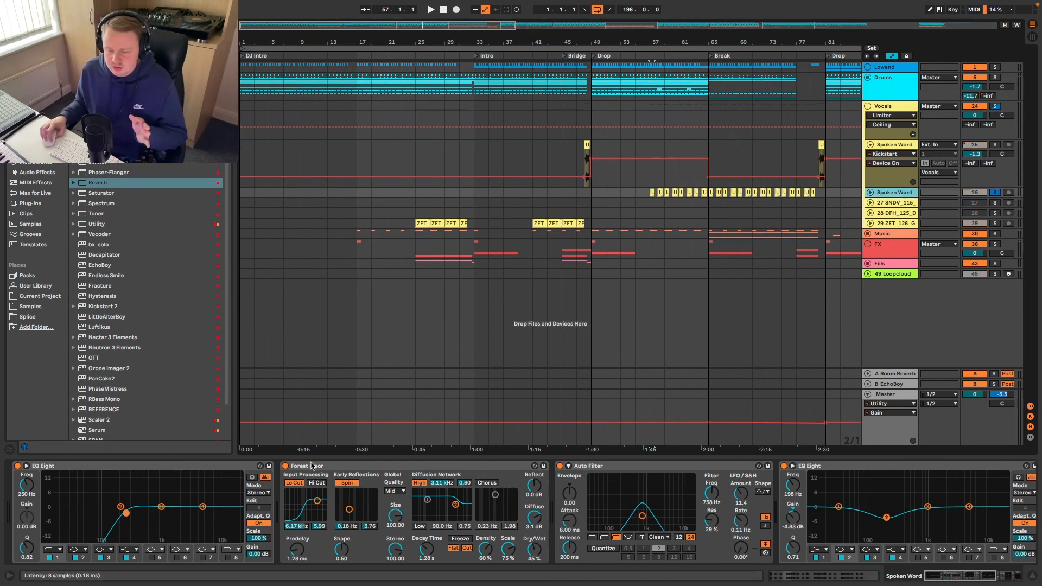
scroll(743, 481, "right", 5)
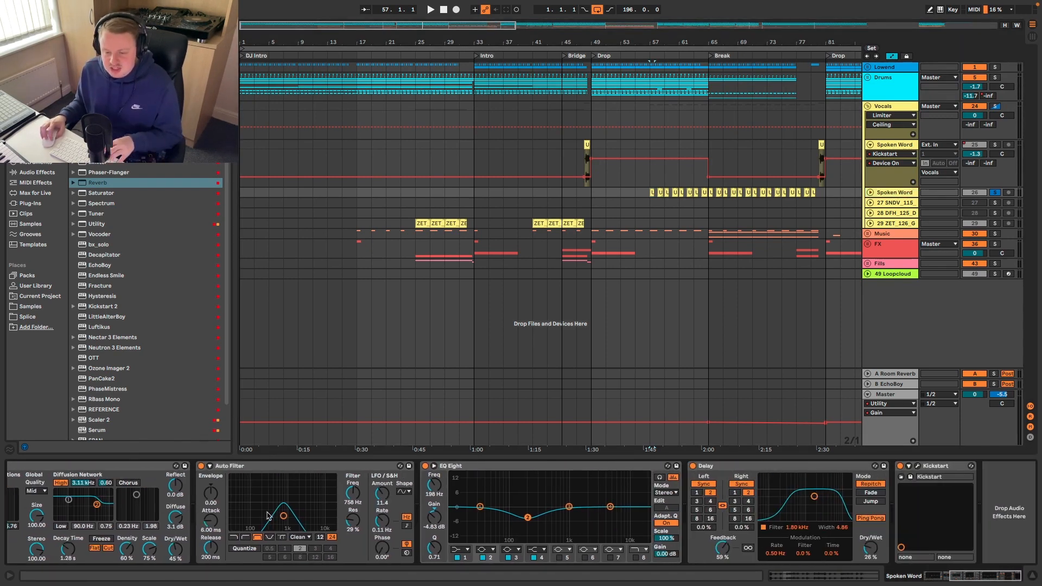
left_click_drag(285, 516, 292, 515)
left_click_drag(303, 515, 293, 515)
Play the full mix from bar 57 and unfold the second Spoken Word track.
key("space")
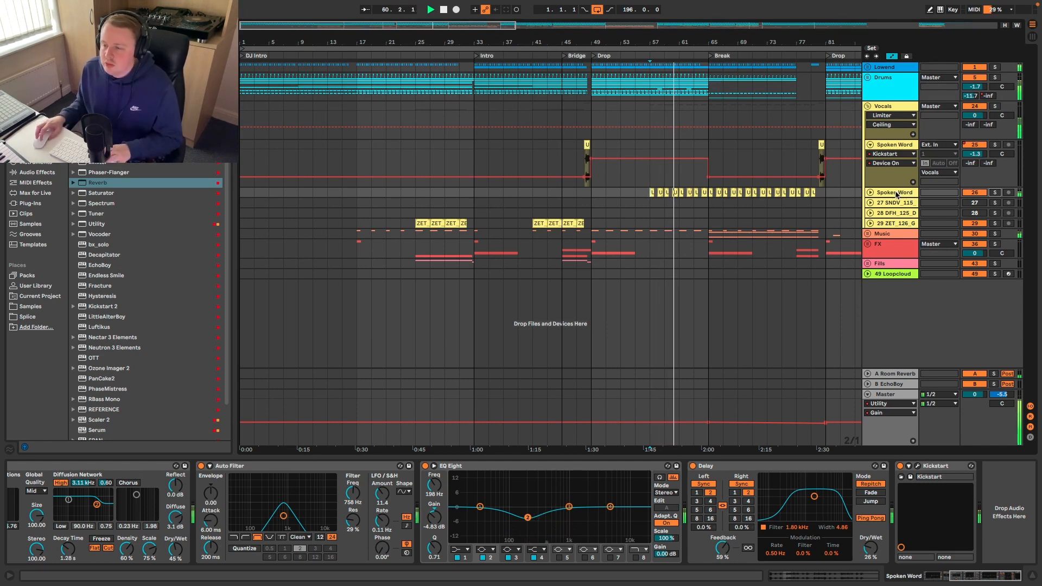
left_click(870, 193)
scroll(687, 209, "up", 5)
key("space")
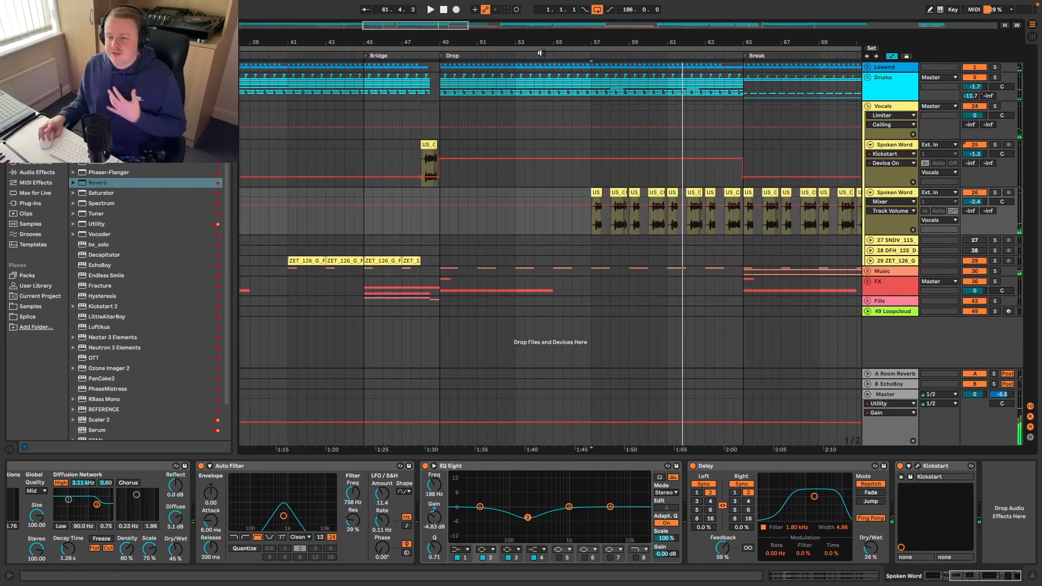
Compare the first Spoken Word track's soloed clip at bar 48 with the second one's clip at bar 57.
left_click(593, 210)
scroll(609, 208, "up", 4)
scroll(613, 207, "left", 2)
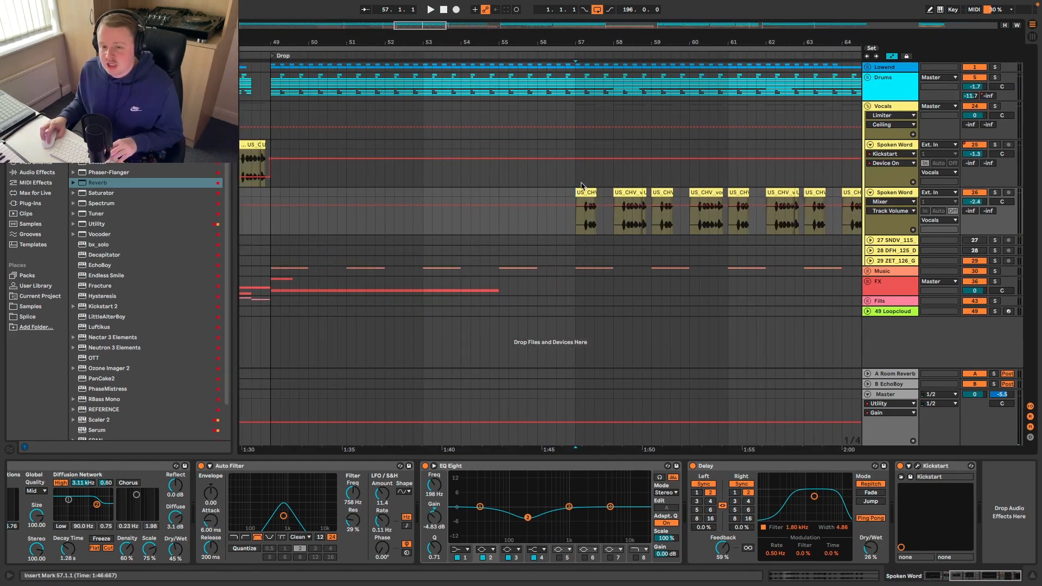
left_click(295, 157)
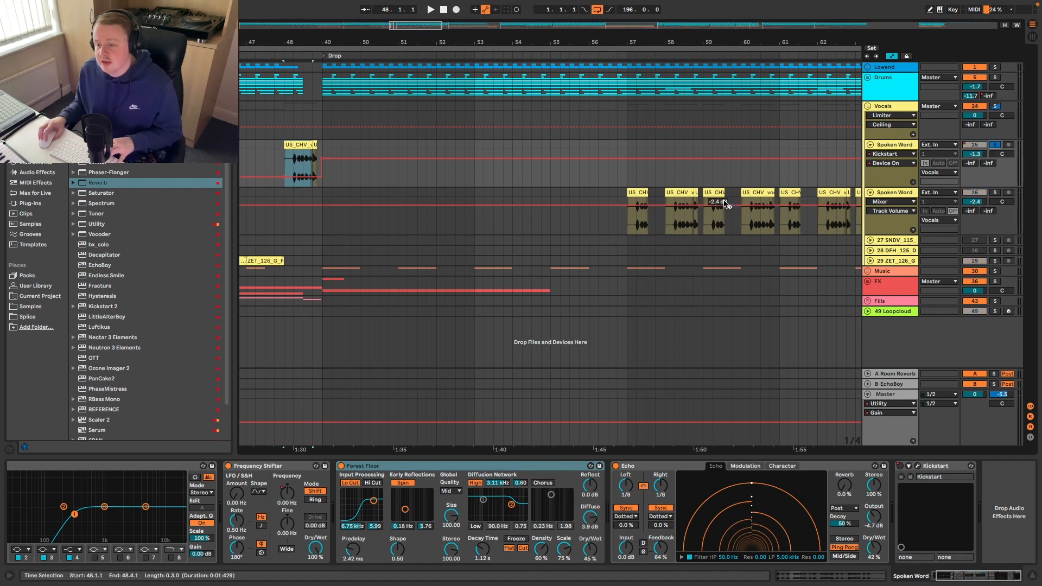
left_click(649, 196)
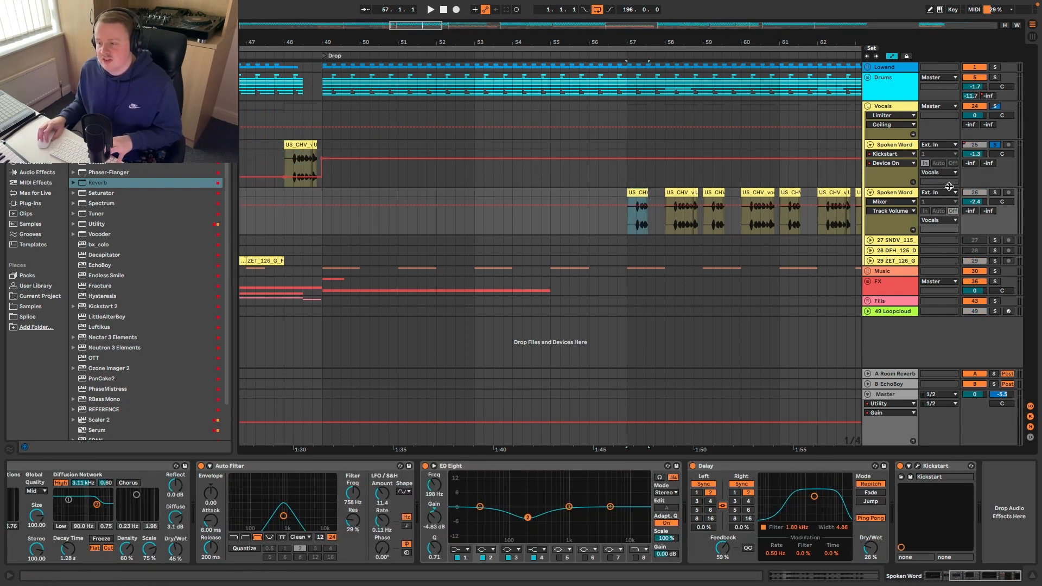
key("space")
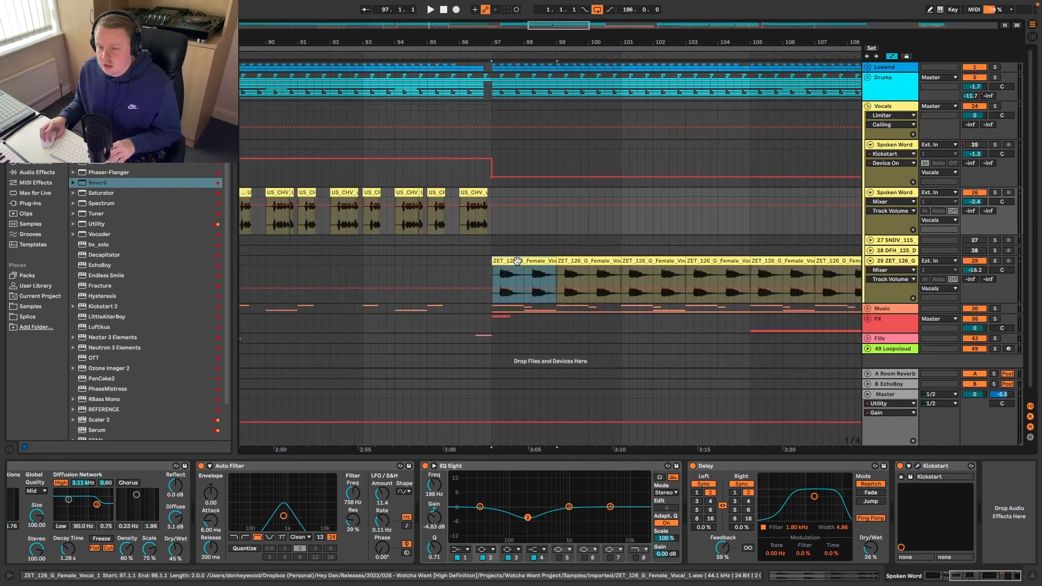
Audition the ZET_126_G Female Vocal track soloed from bar 97, then unsolo it.
key("minus")
key("minus")
key("minus")
key("minus")
key("minus")
key("minus")
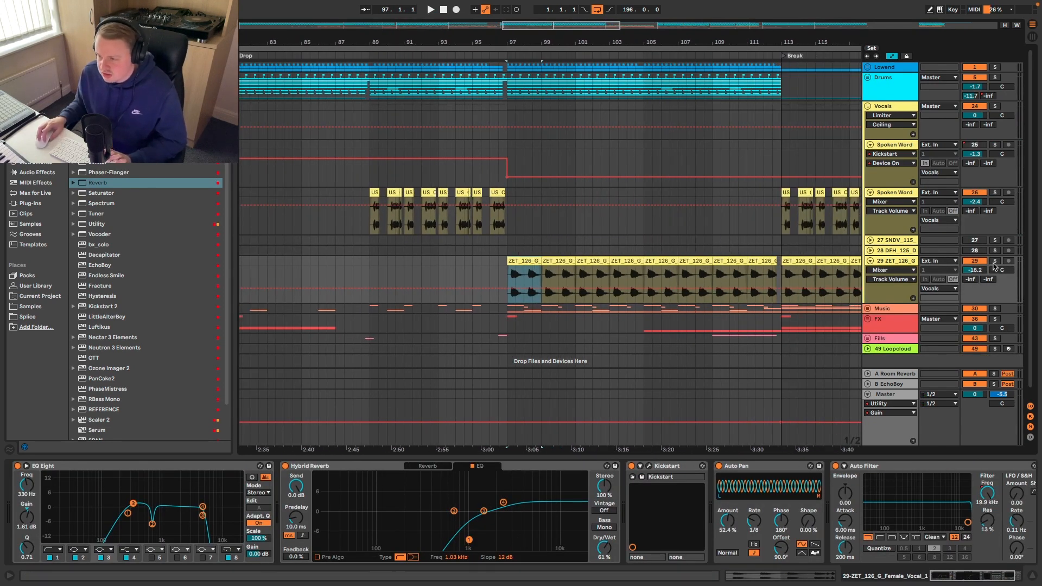
key("space")
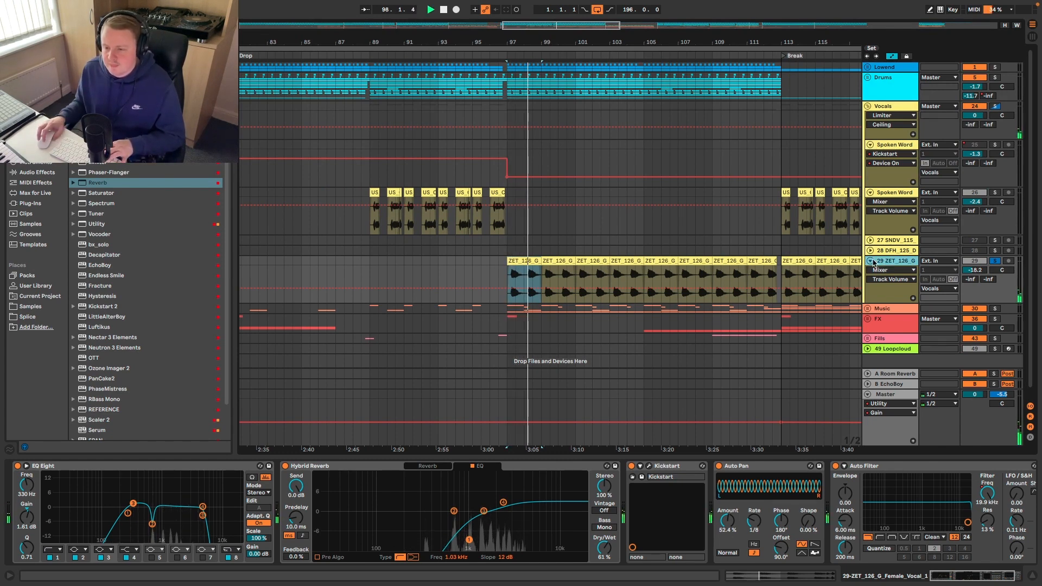
key("minus")
key("minus")
key("minus")
key("minus")
key("minus")
key("minus")
key("minus")
key("minus")
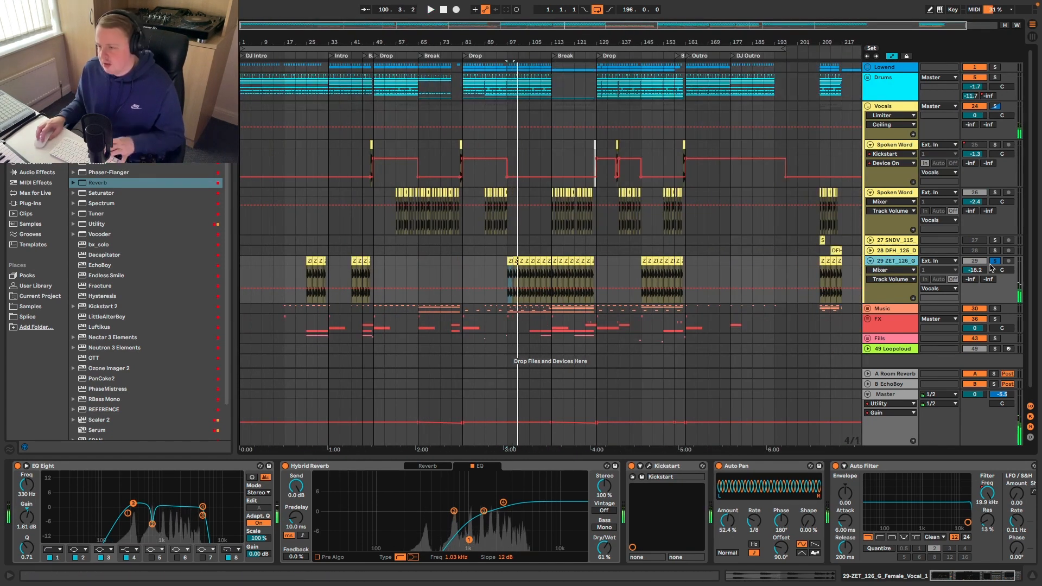
key("space")
left_click(995, 261)
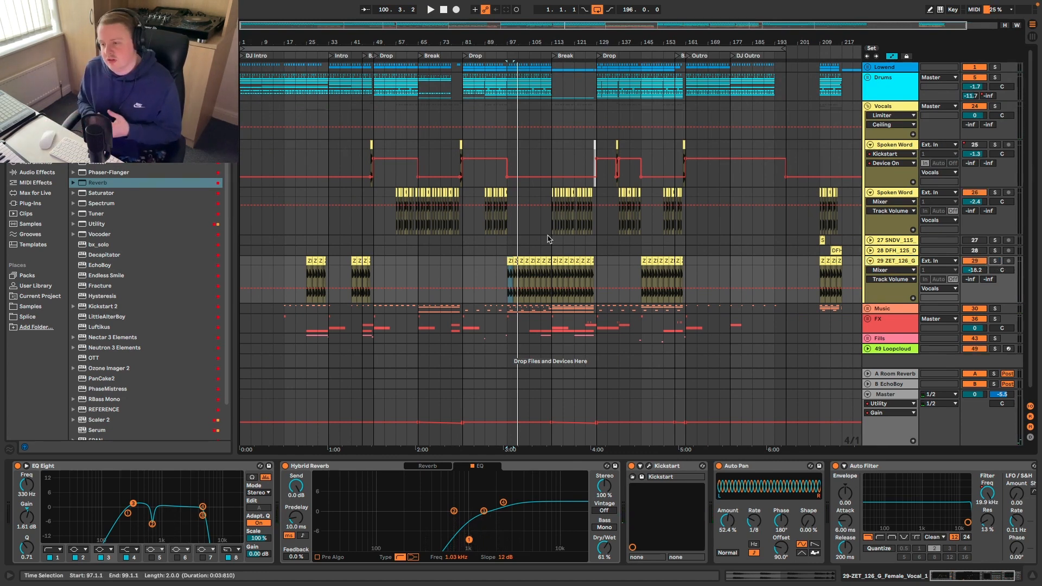
Examine band 3 of the female vocal's EQ Eight and play the mix from bar 97.
left_click(216, 472)
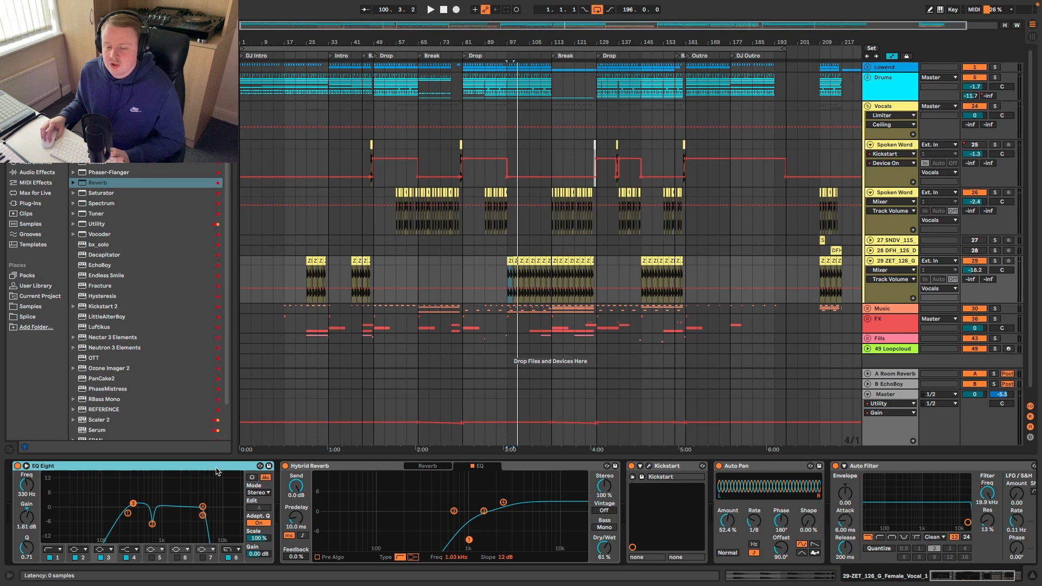
left_click(153, 524)
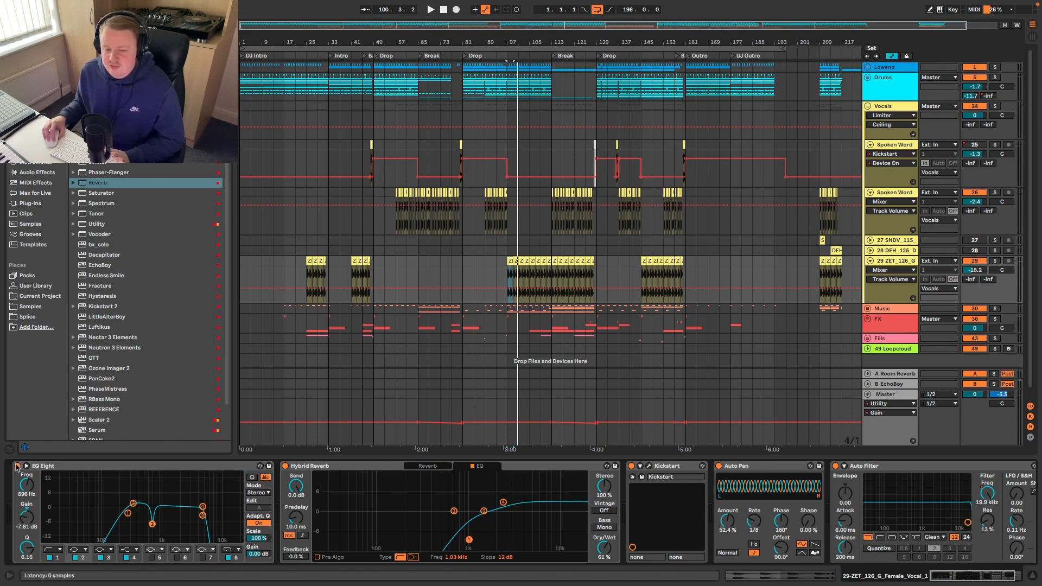
key("space")
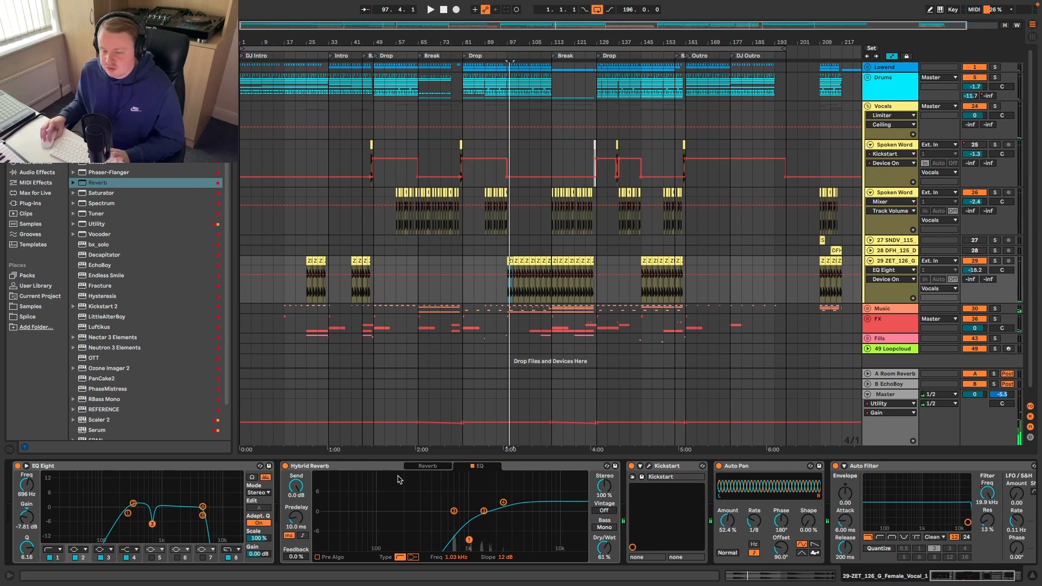
Show the female vocal's Hybrid Reverb settings and examine its Kickstart, Auto Pan and Auto Filter.
left_click(427, 466)
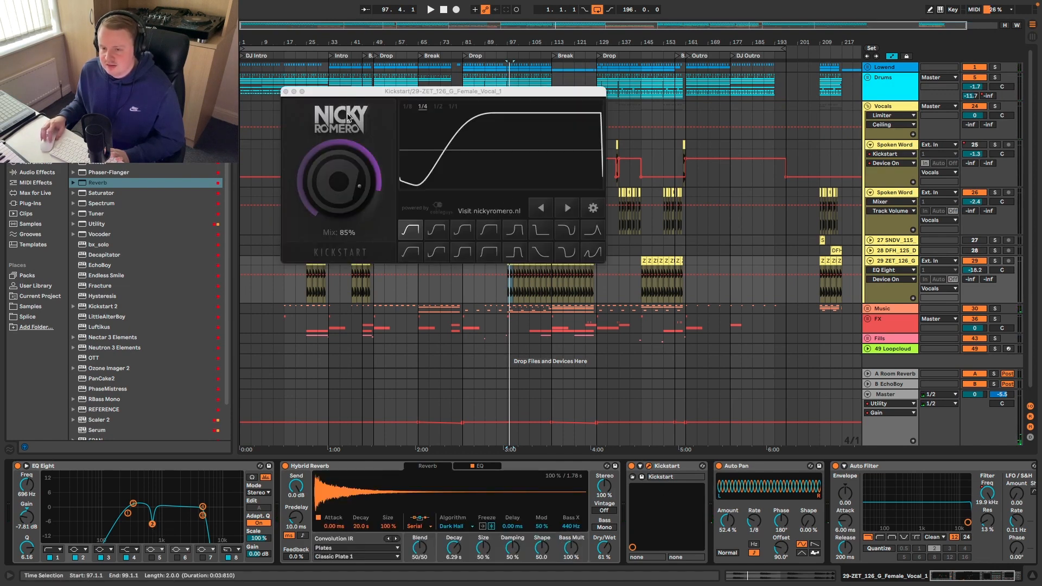
left_click(649, 466)
scroll(730, 471, "right", 3)
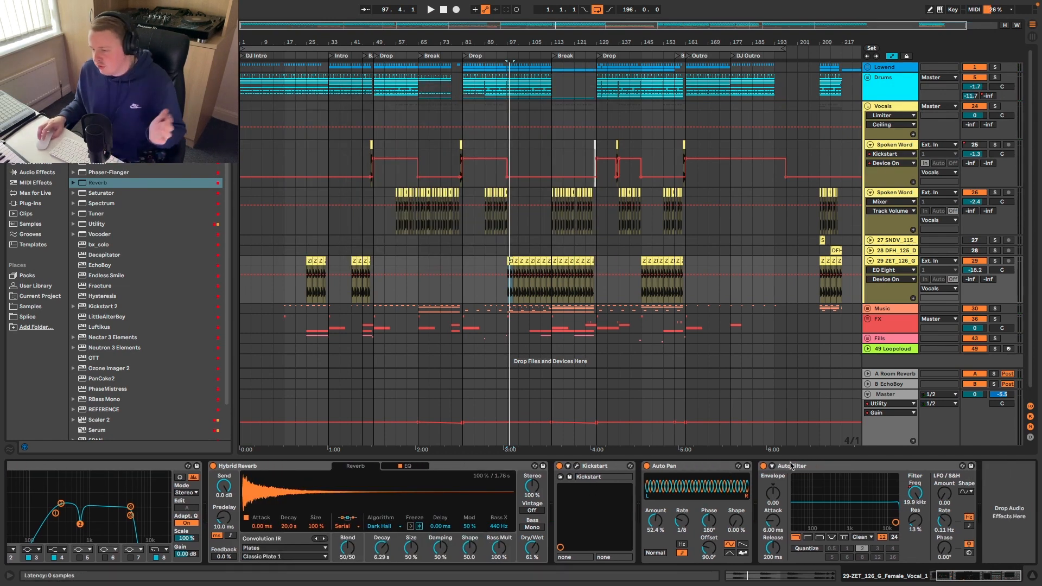
Show the automation of the female vocal Auto Filter's frequency.
right_click(917, 491)
left_click(927, 494)
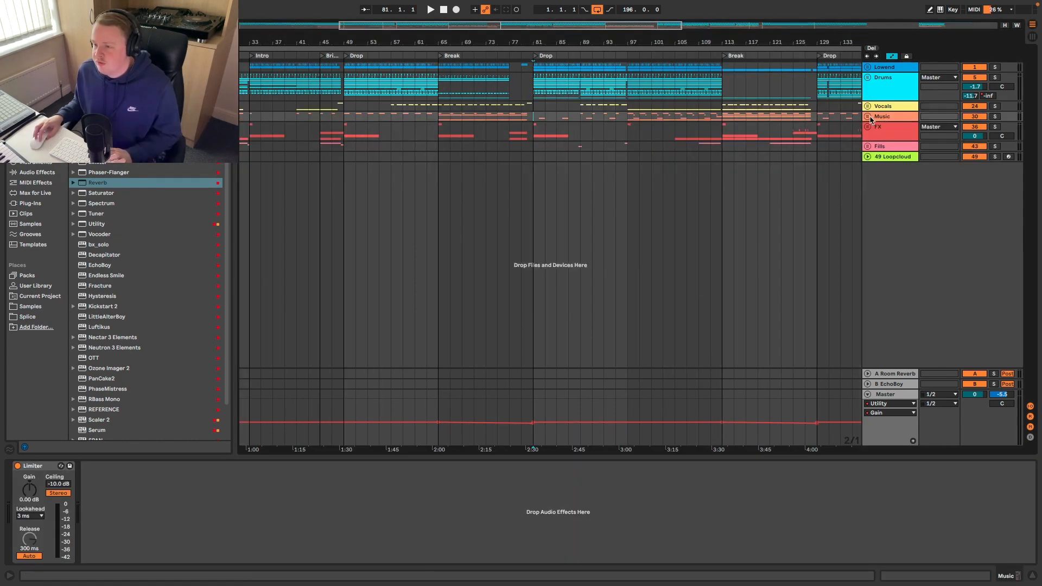
Unfold the Music group, look over its Rhodes, Laser and String parts, and set the insert marker at bar 65.
left_click(867, 116)
left_click(792, 176)
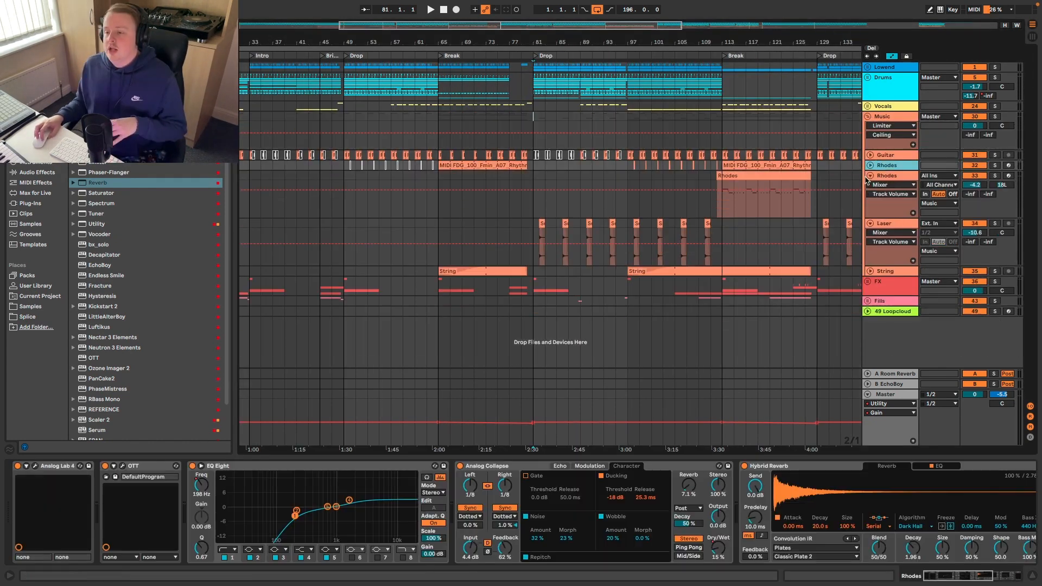
scroll(690, 163, "down", 5)
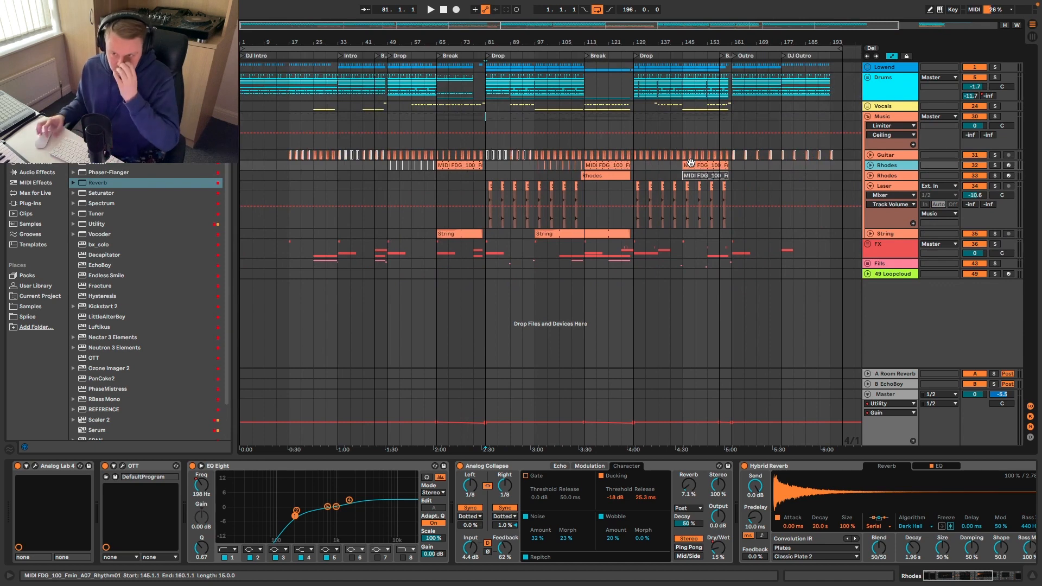
left_click(437, 144)
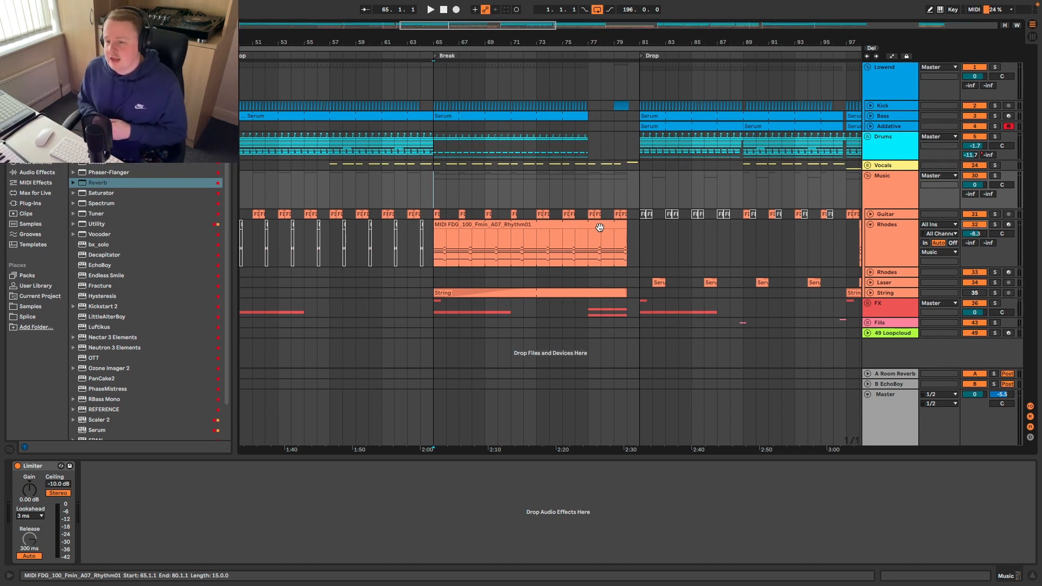
Fold the first Rhodes track, play the mix from bar 65 into the drop, and show that track's device chain.
left_click(870, 224)
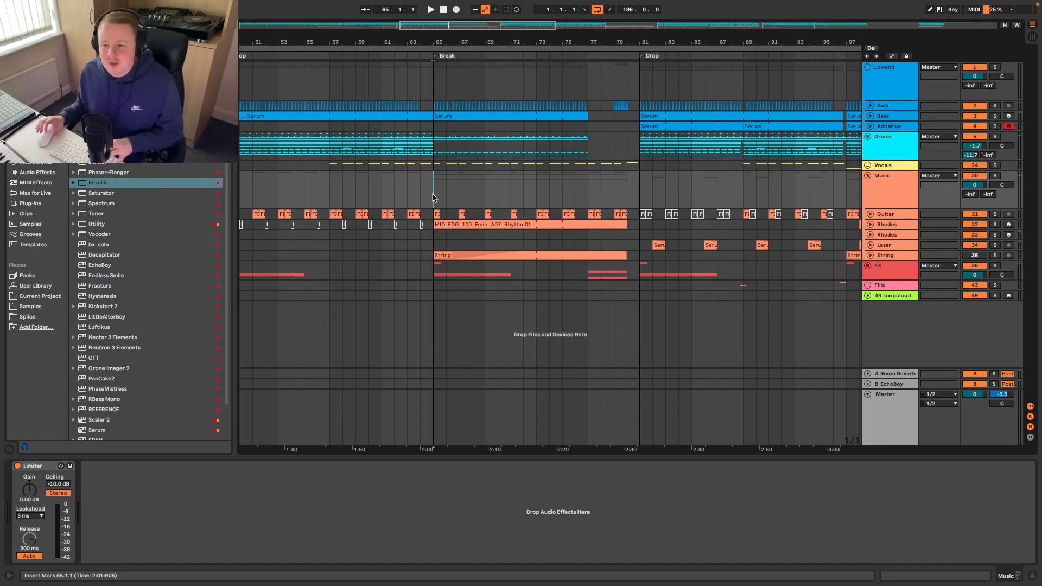
left_click_drag(434, 197, 535, 199)
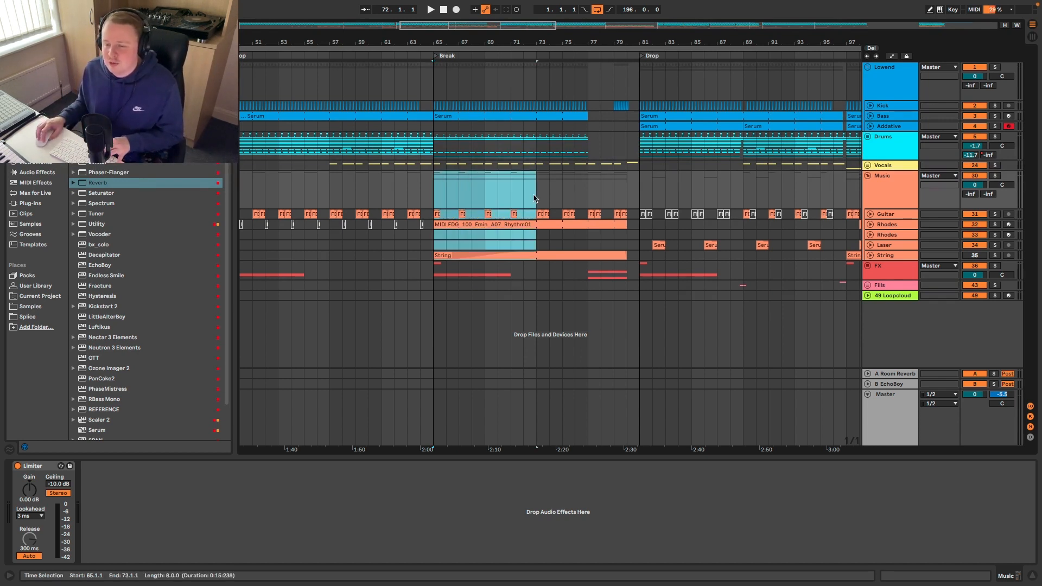
left_click(438, 187)
key("space")
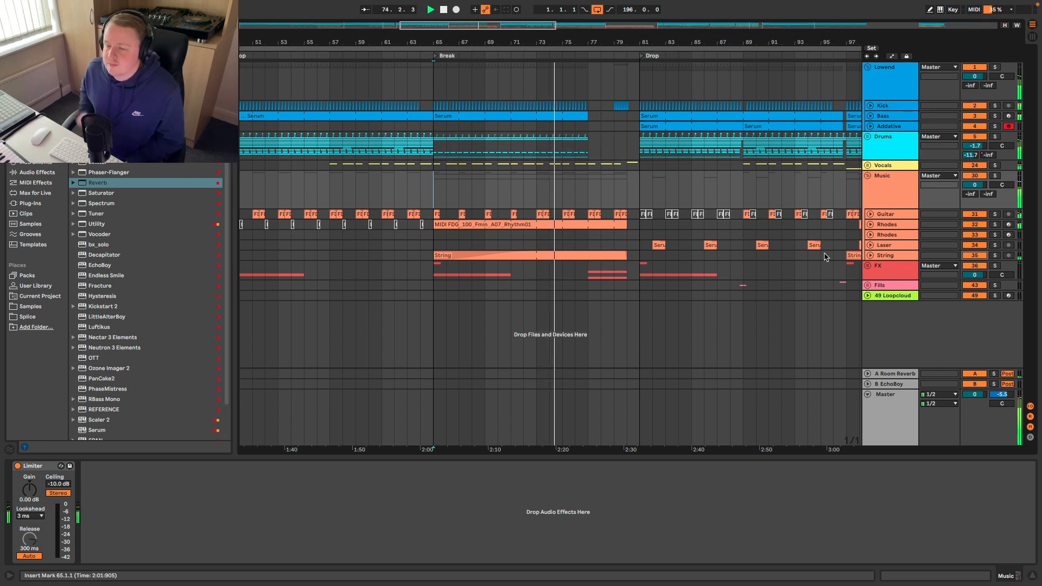
left_click(886, 224)
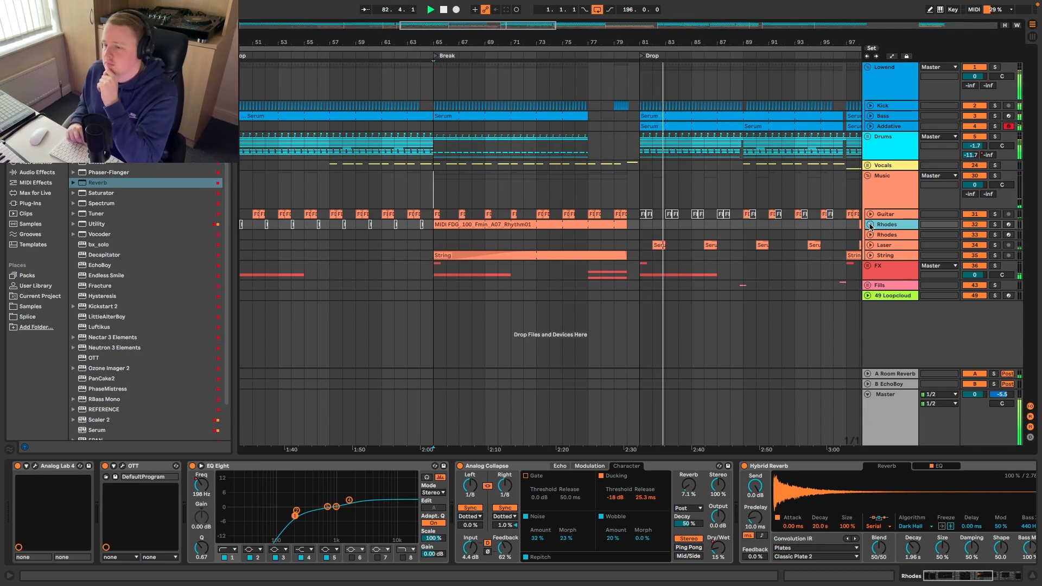
key("space")
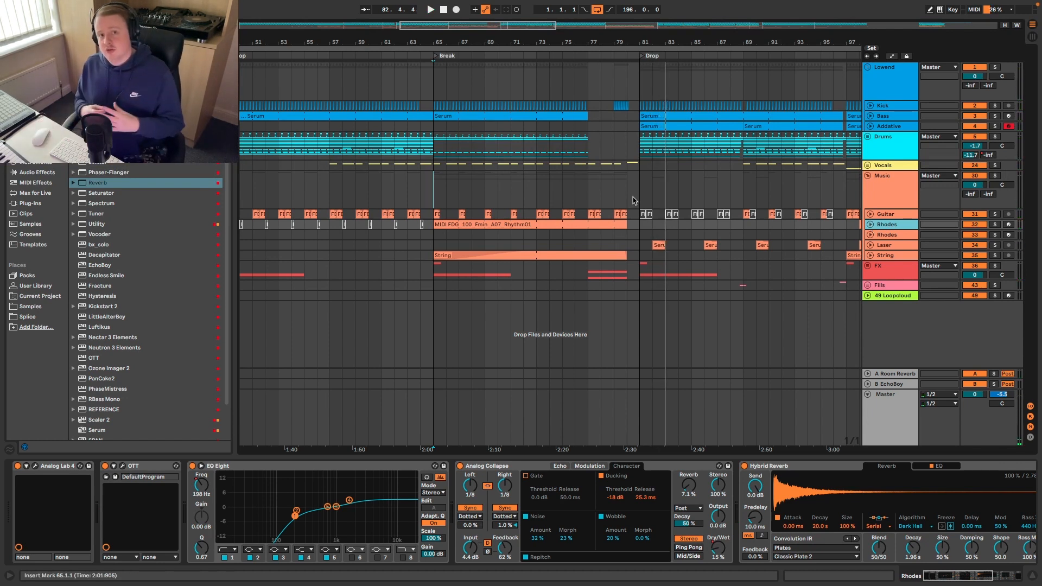
Select the Rhodes rhythm clip at bar 65, unfold its track, and compare the Rhodes parts across the arrangement.
left_click(538, 227)
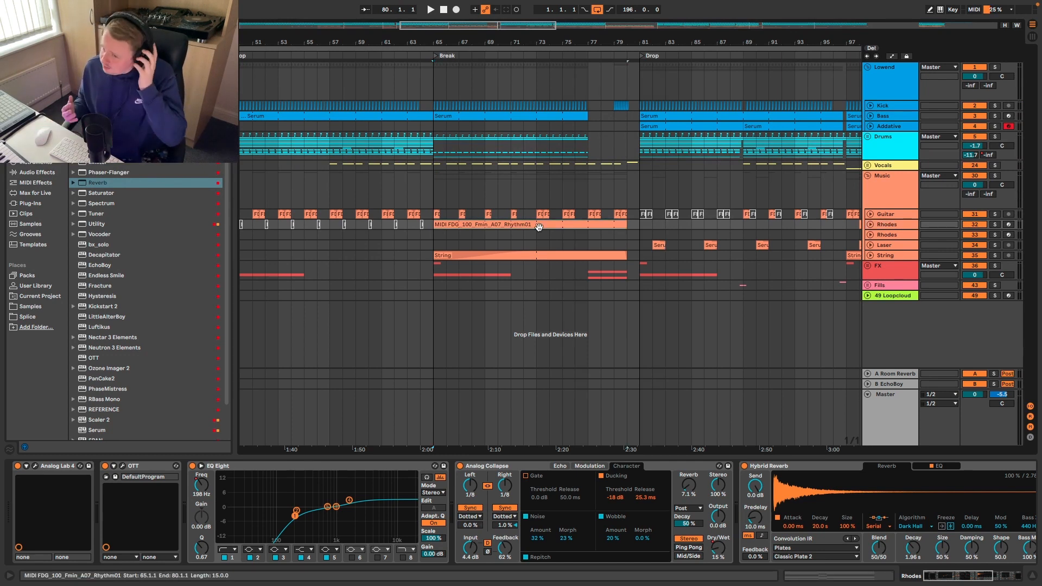
left_click(870, 225)
scroll(677, 247, "down", 8)
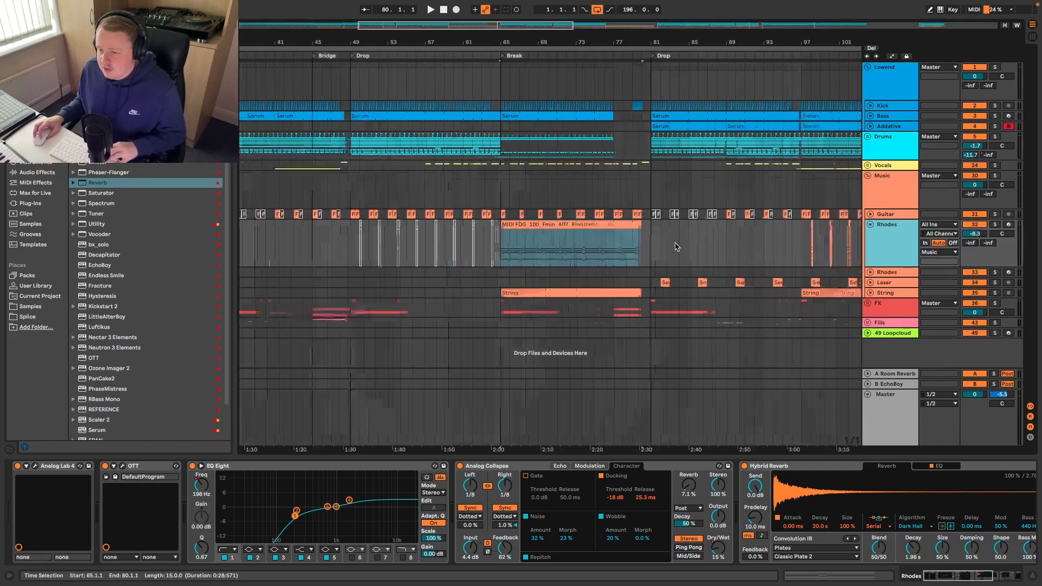
scroll(635, 261, "up", 8)
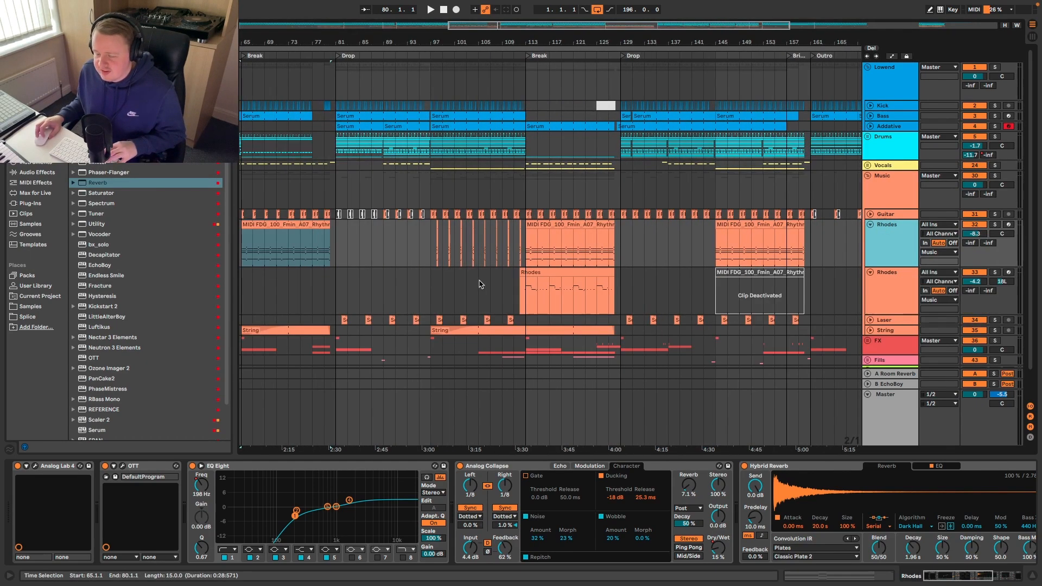
Play the mix from 112.3.1 to audition the second Rhodes track's clip in the break.
left_click(601, 299)
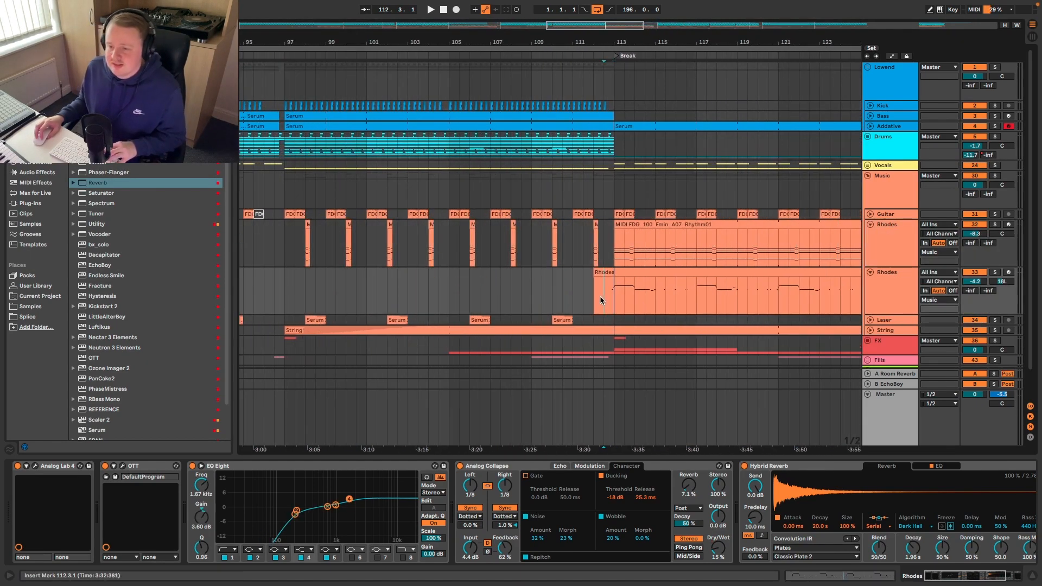
scroll(568, 271, "right", 5)
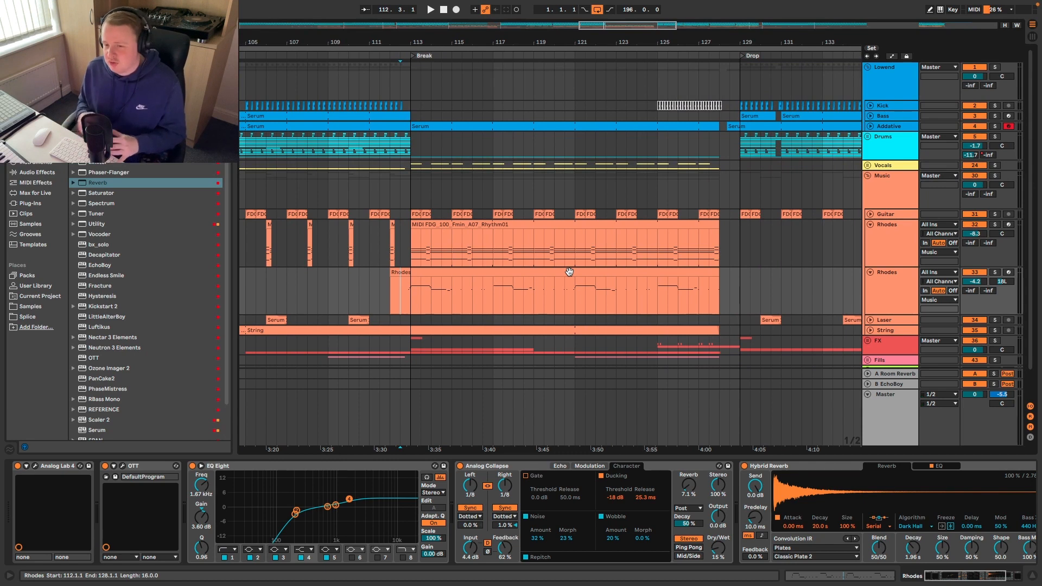
key("space")
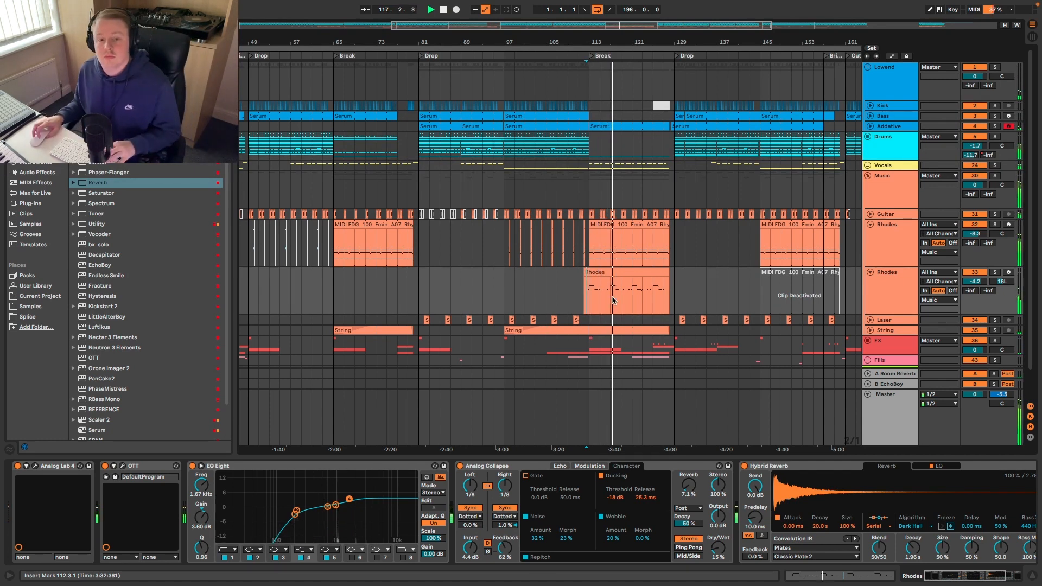
scroll(632, 298, "up", 3)
scroll(633, 290, "up", 2)
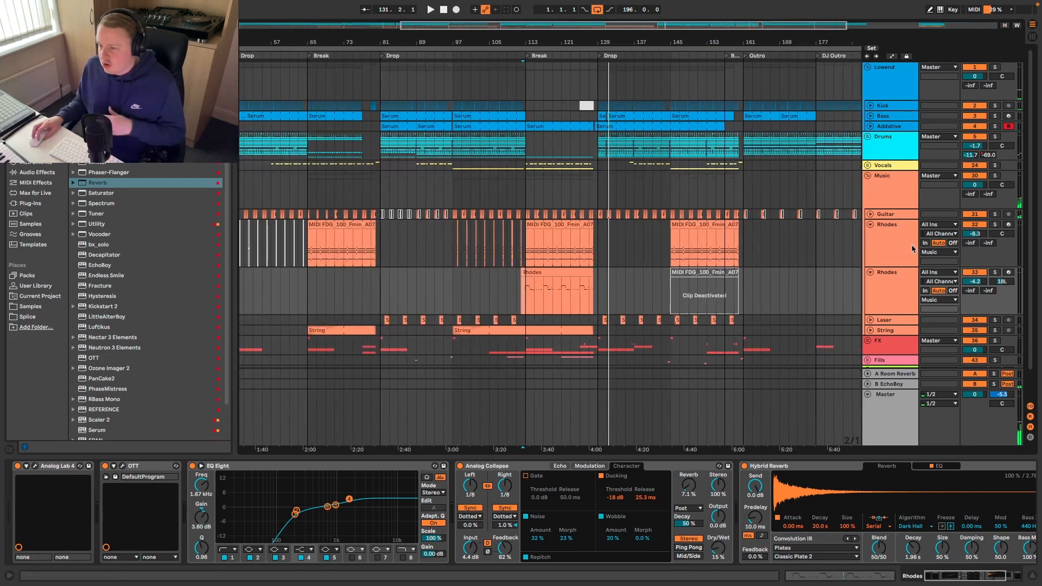
Examine the Lonely Tines preset in the first Rhodes track's Analog Lab 4, then close the plug-in.
left_click(910, 244)
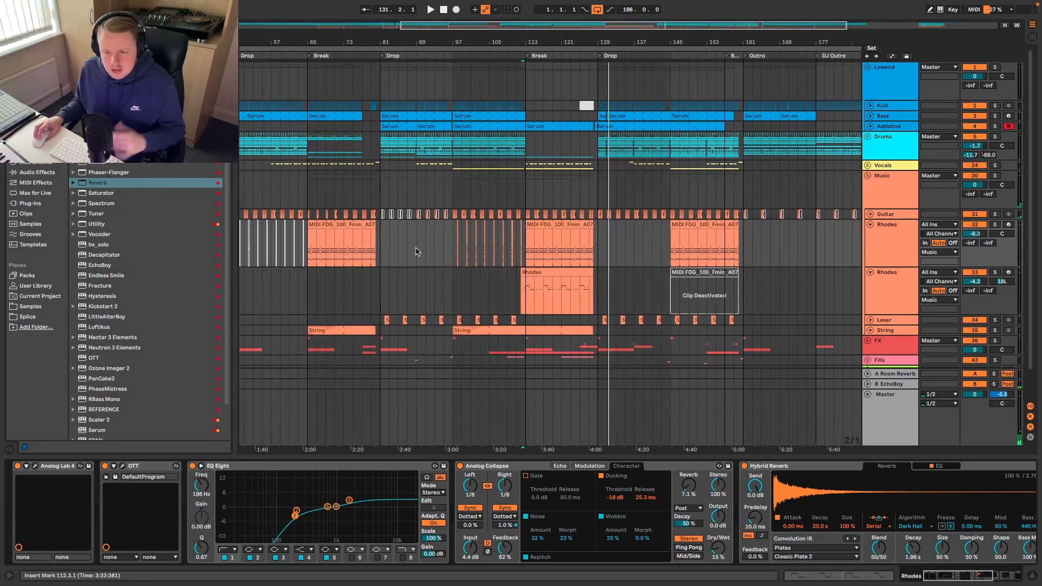
scroll(374, 251, "left", 3)
scroll(422, 264, "up", 5)
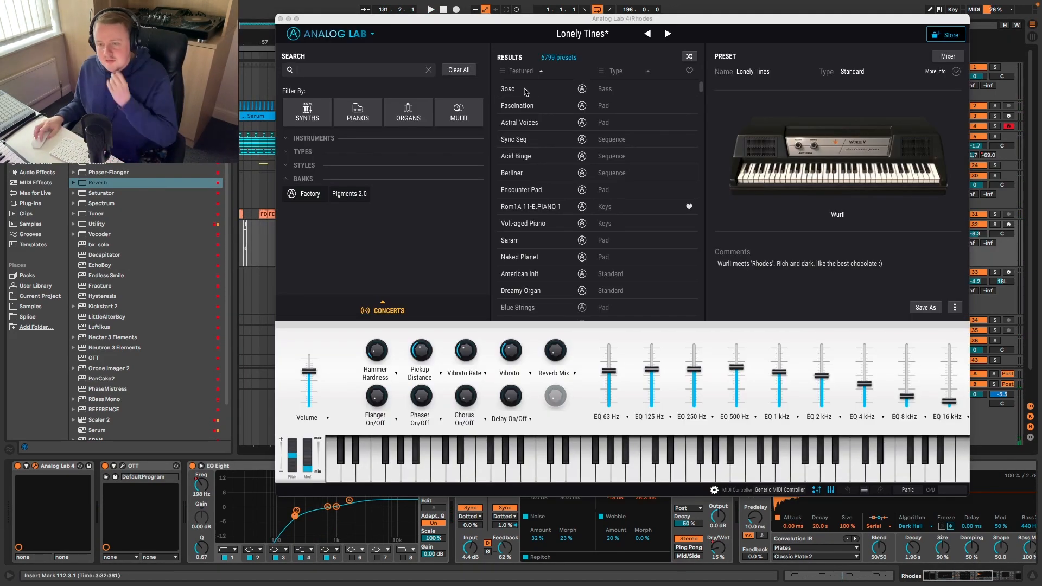
left_click_drag(450, 26, 464, 69)
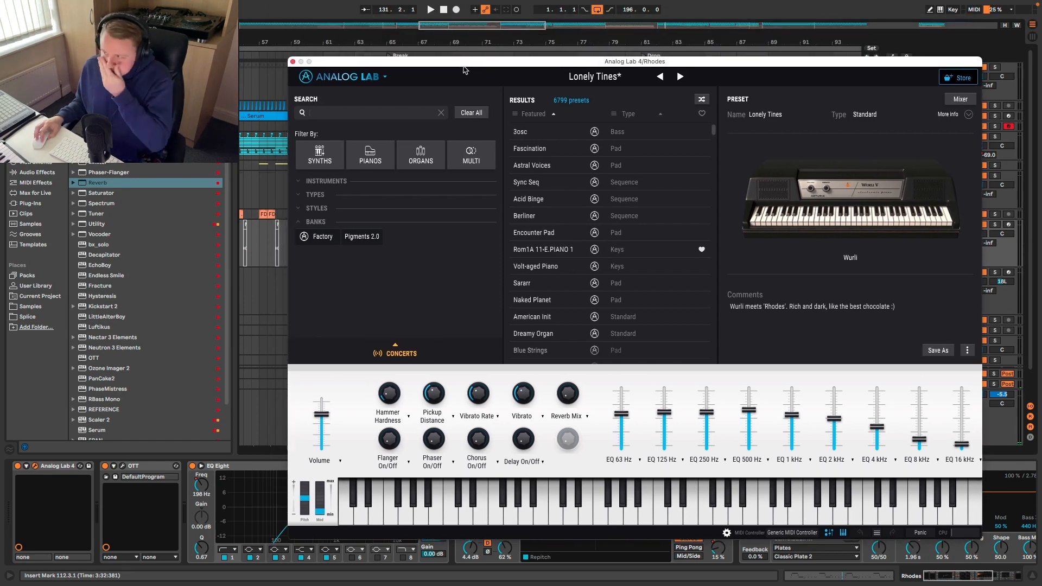
left_click(293, 61)
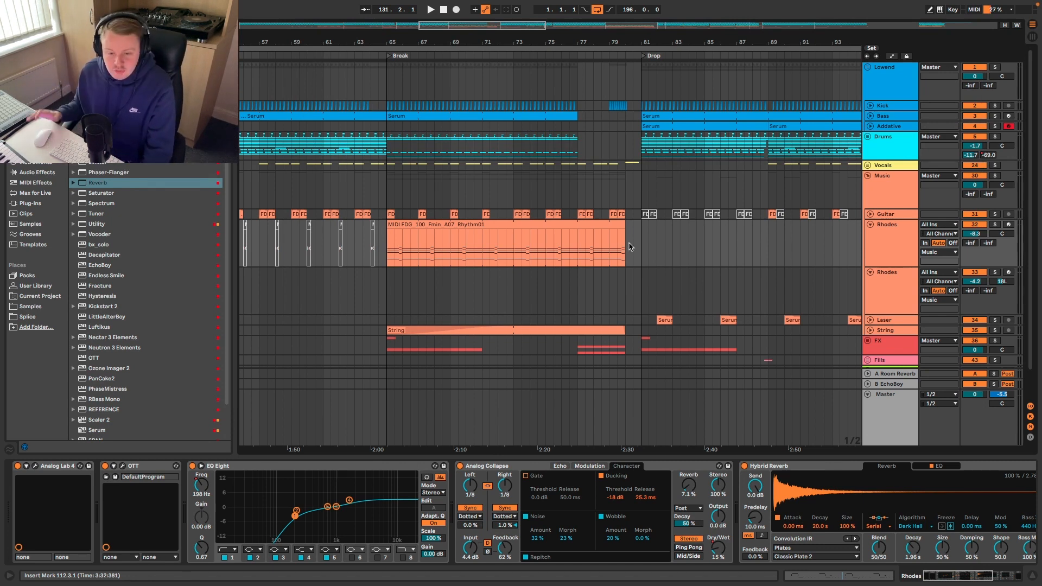
Reopen Analog Lab 4, filter its presets to Pianos, and close the plug-in again.
left_click(36, 466)
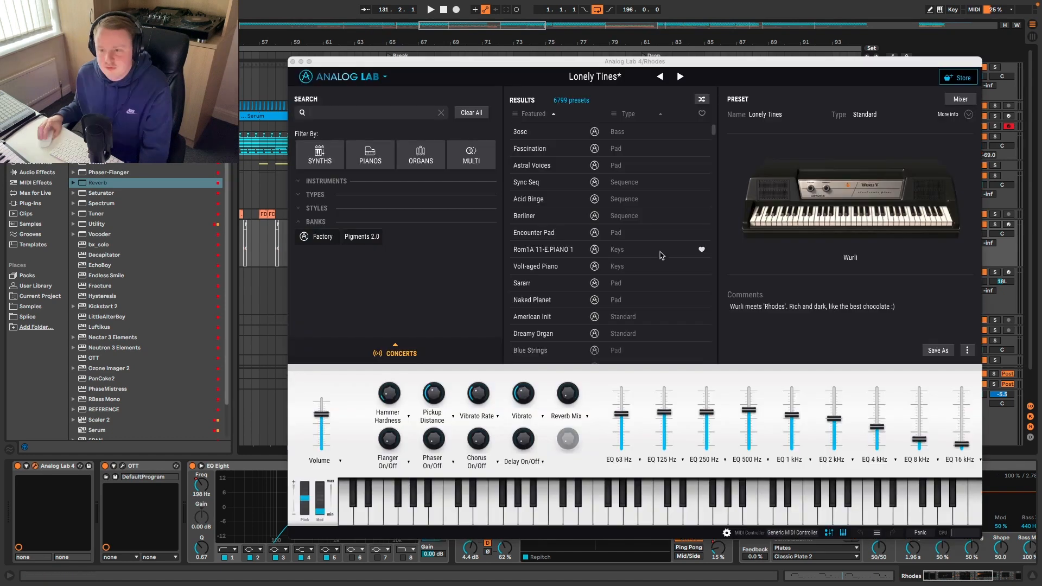
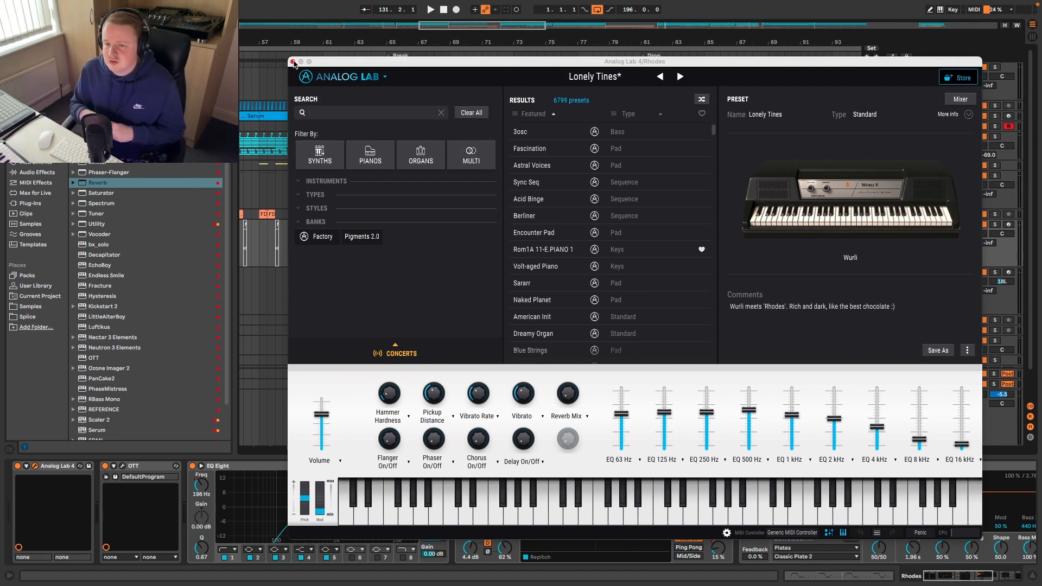
left_click(371, 149)
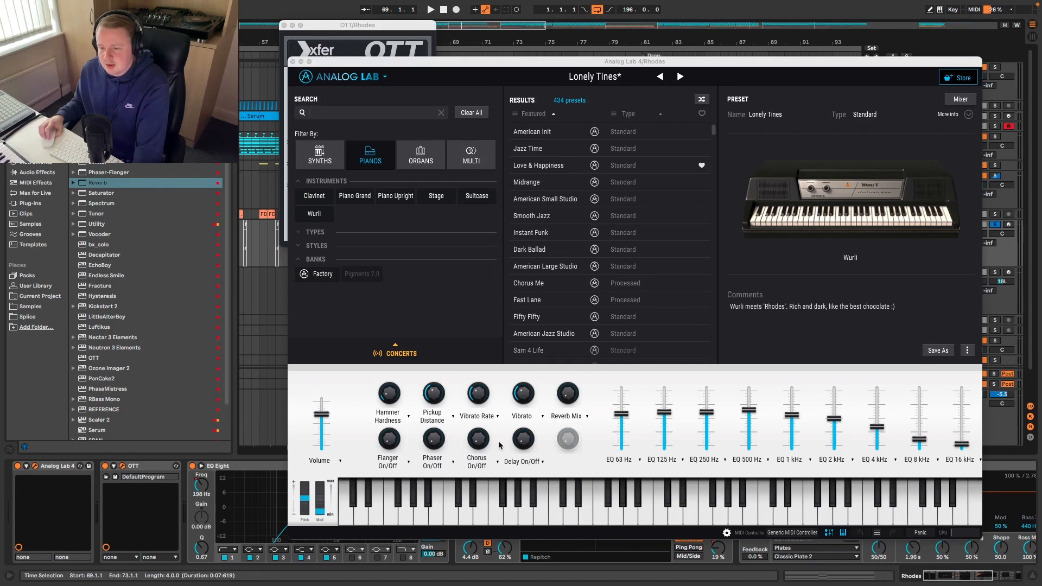
left_click(293, 61)
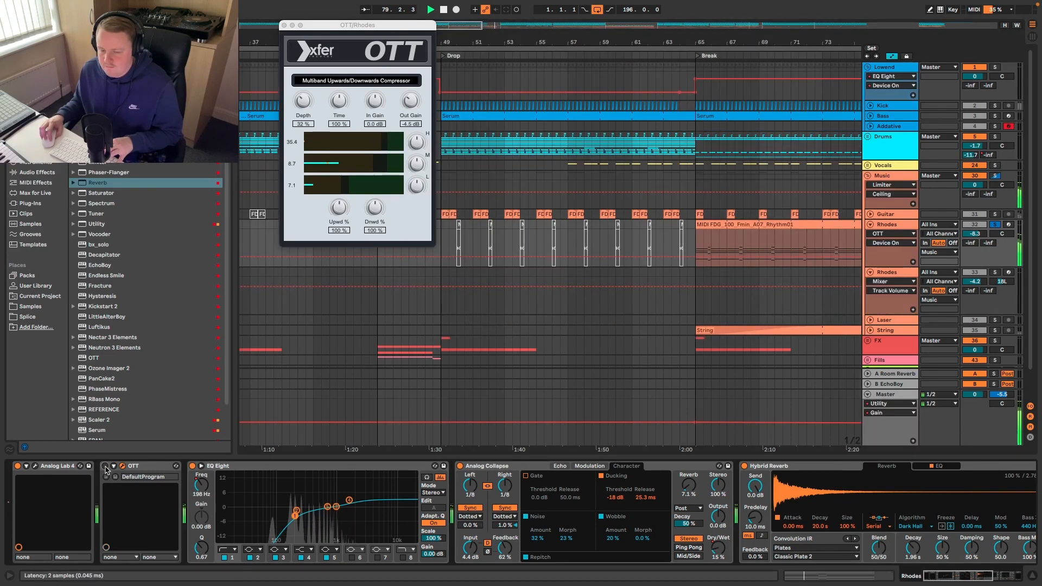
Re-enable OTT on the soloed Rhodes track during playback, then audition the part from bar 78 with it on.
left_click(105, 467)
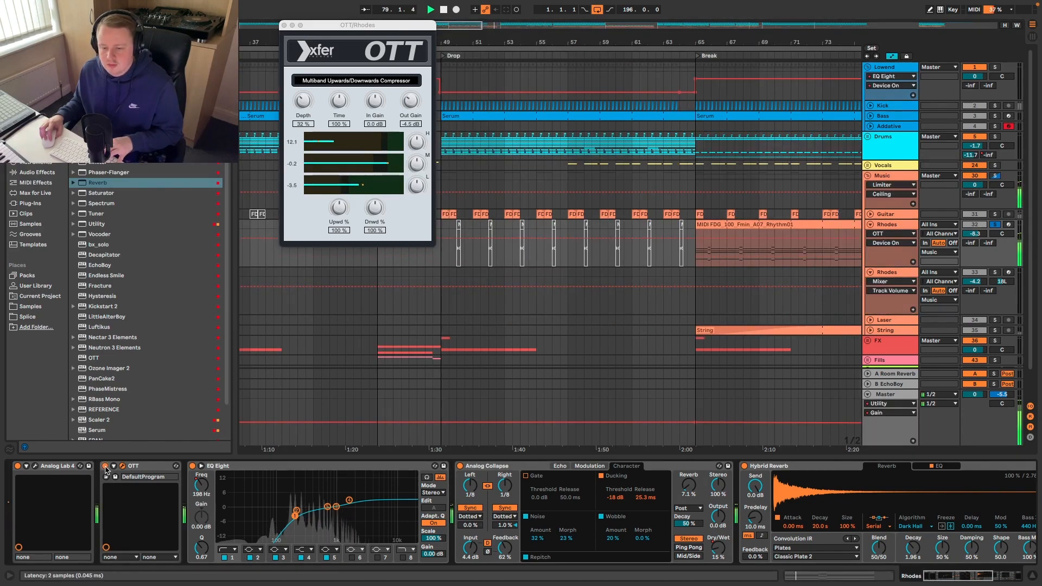
key("space")
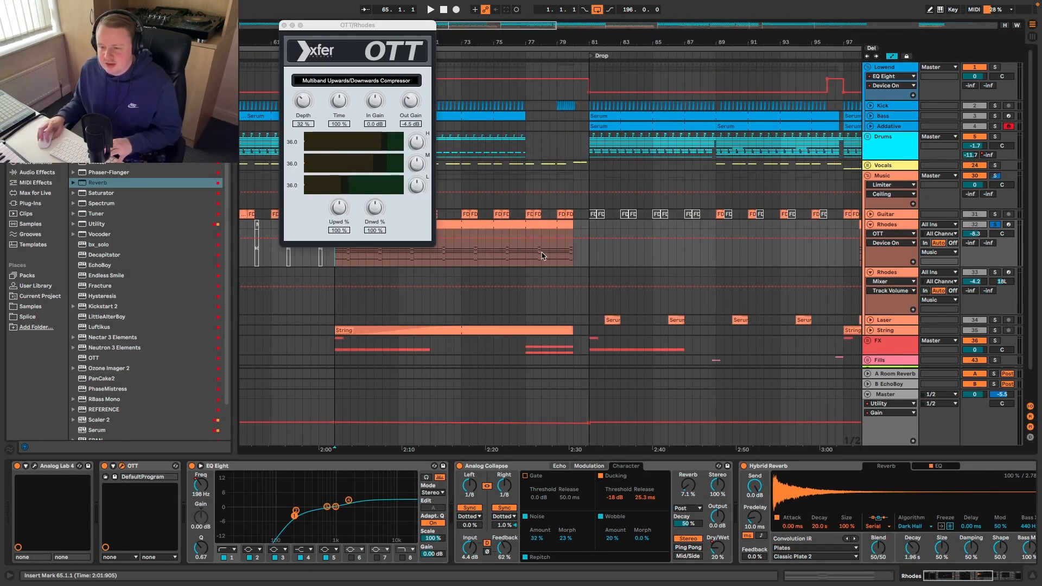
key("space")
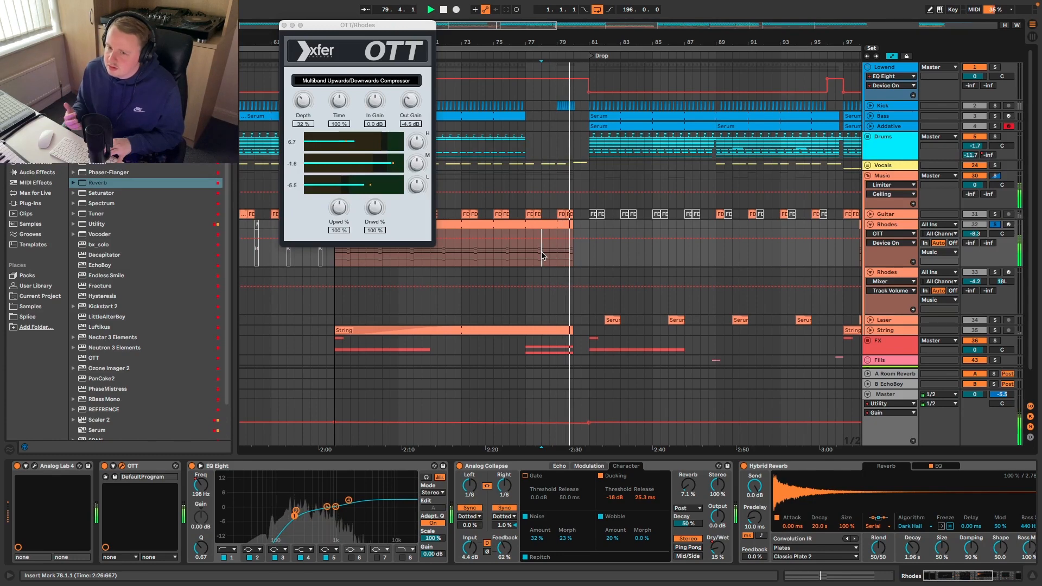
key("space")
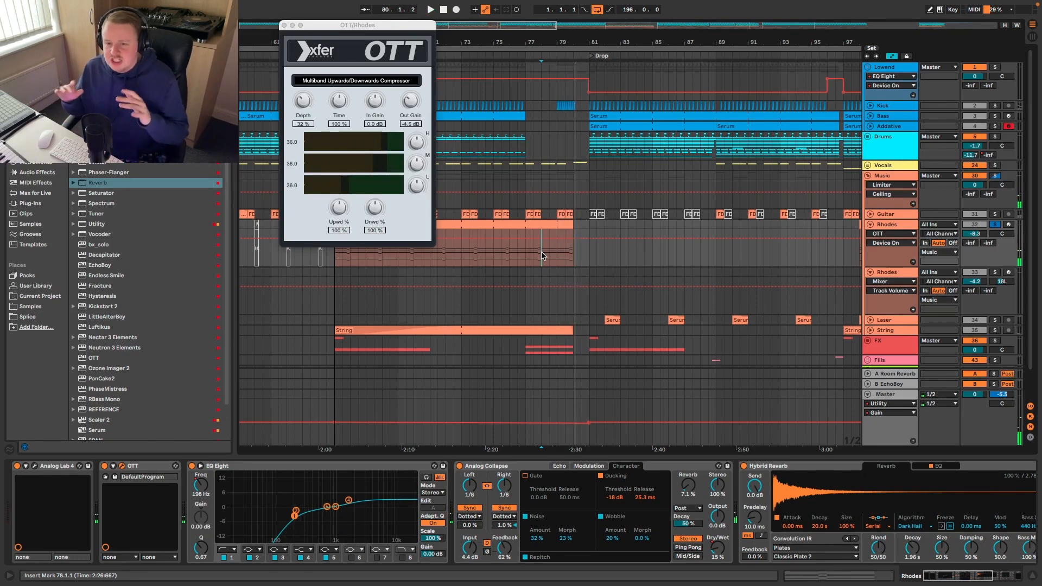
Show the automation of the Rhodes EQ Eight's band 1 frequency across the arrangement.
left_click(199, 483)
scroll(553, 296, "down", 5)
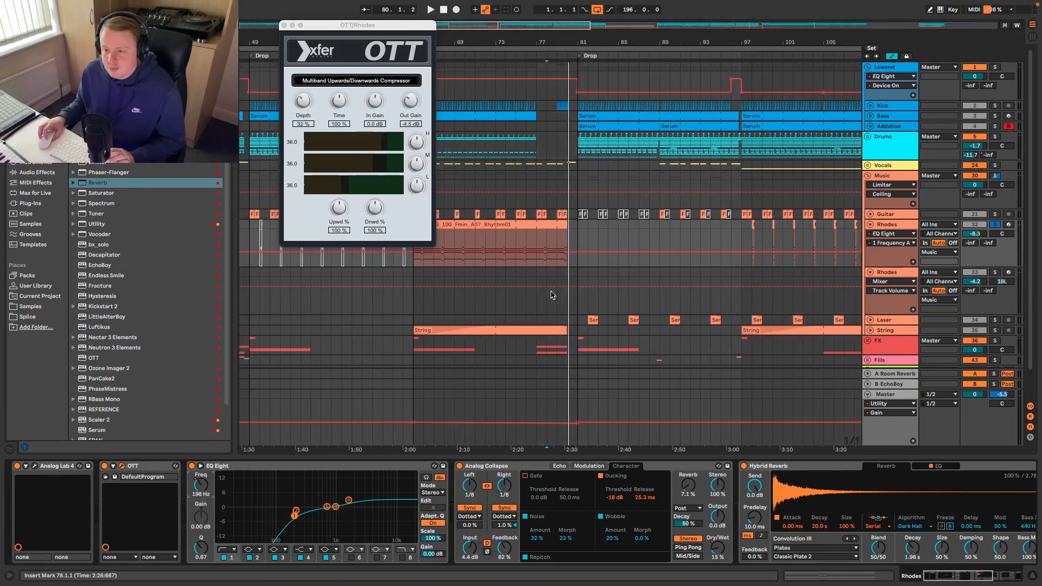
Show the echo display of Analog Collapse and play the Rhodes from bar 78 while examining the Hybrid Reverb.
left_click(560, 465)
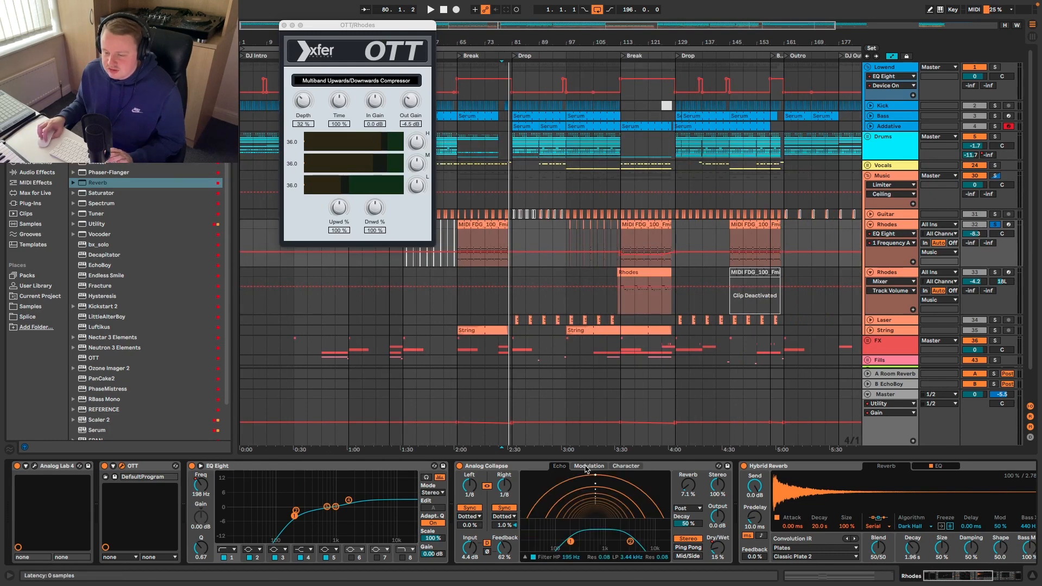
key("space")
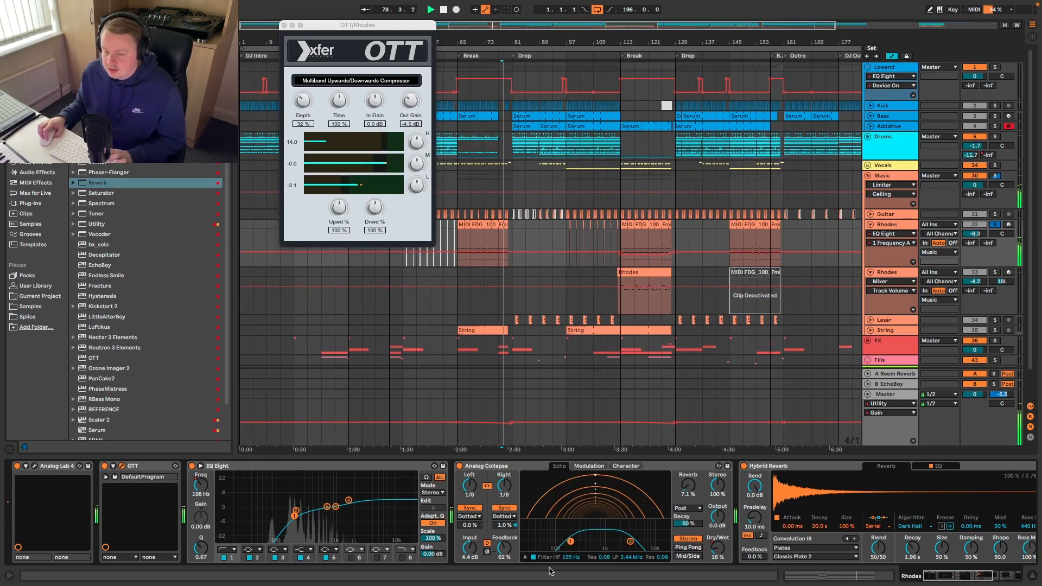
scroll(730, 490, "right", 5)
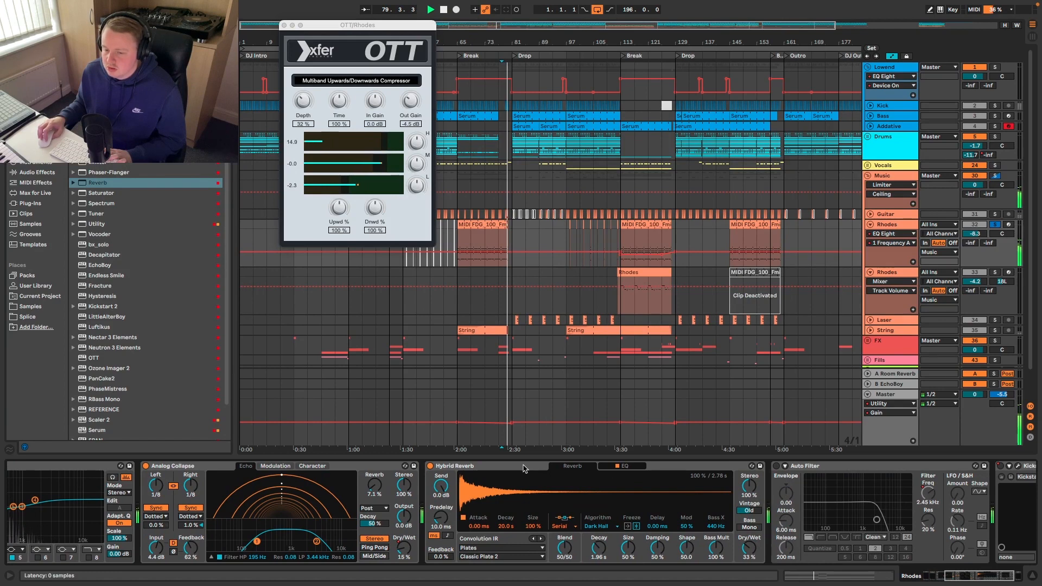
scroll(511, 467, "right", 2)
Show the frequency automation of the Rhodes Auto Filter and set the insert marker at bar 97.
left_click(675, 466)
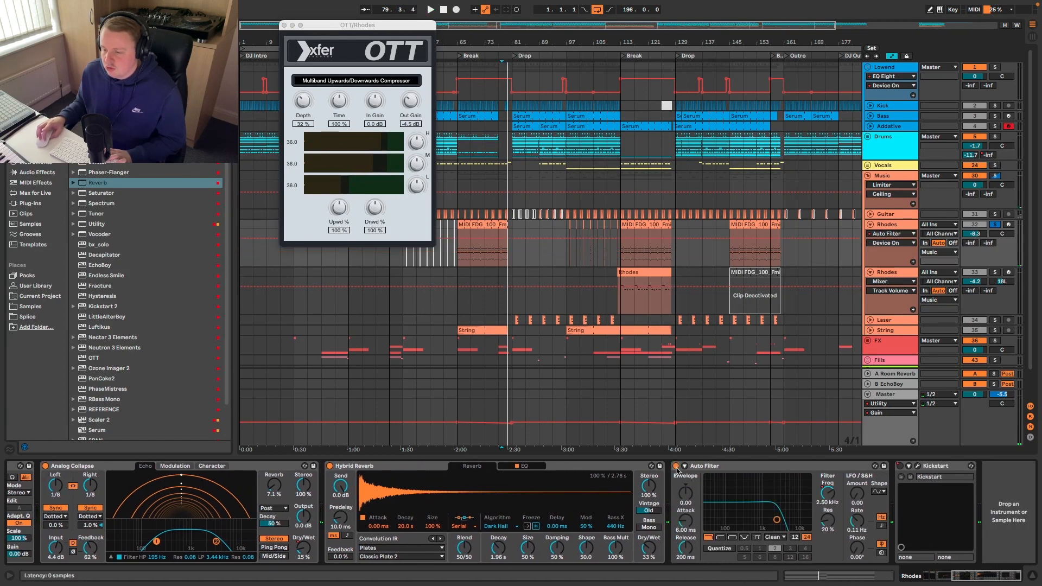
right_click(828, 494)
left_click(852, 503)
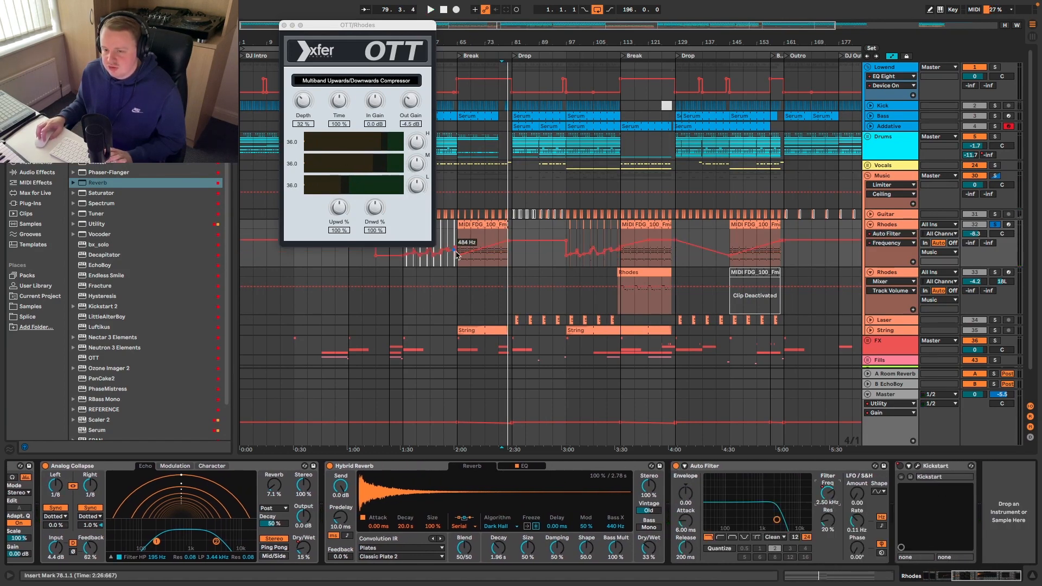
scroll(577, 247, "up", 5)
left_click(498, 233)
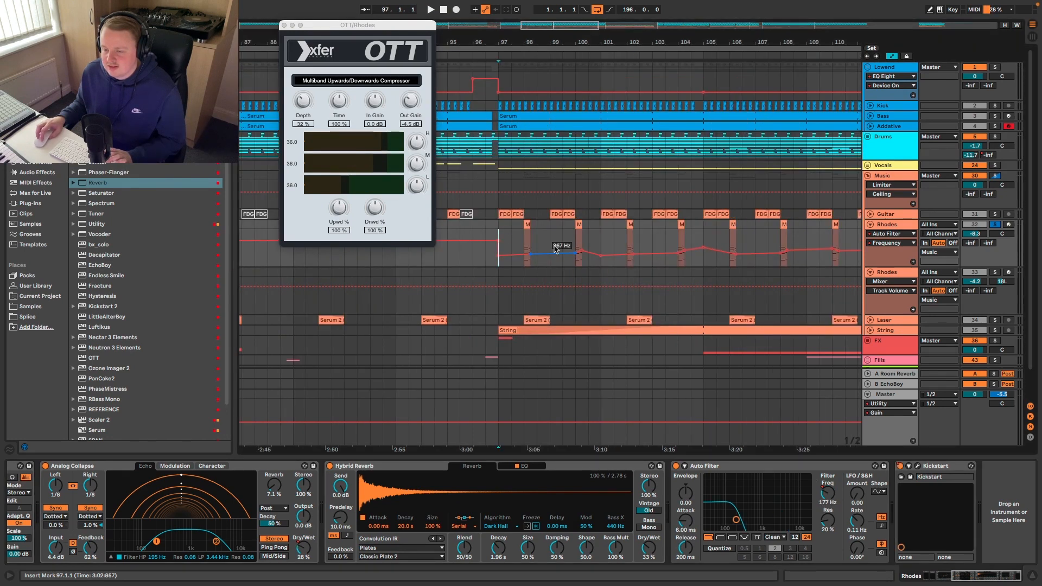
Unsolo the first Rhodes track and play the arrangement from bar 97, jumping to bars 108 and 112 to hear the filter automation.
scroll(555, 250, "down", 3)
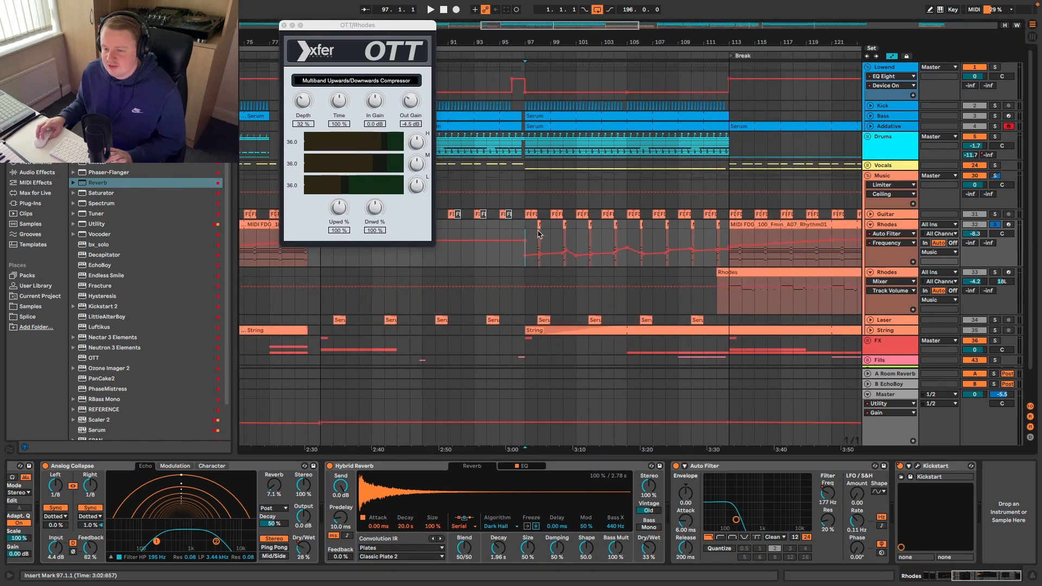
left_click(995, 225)
key("space")
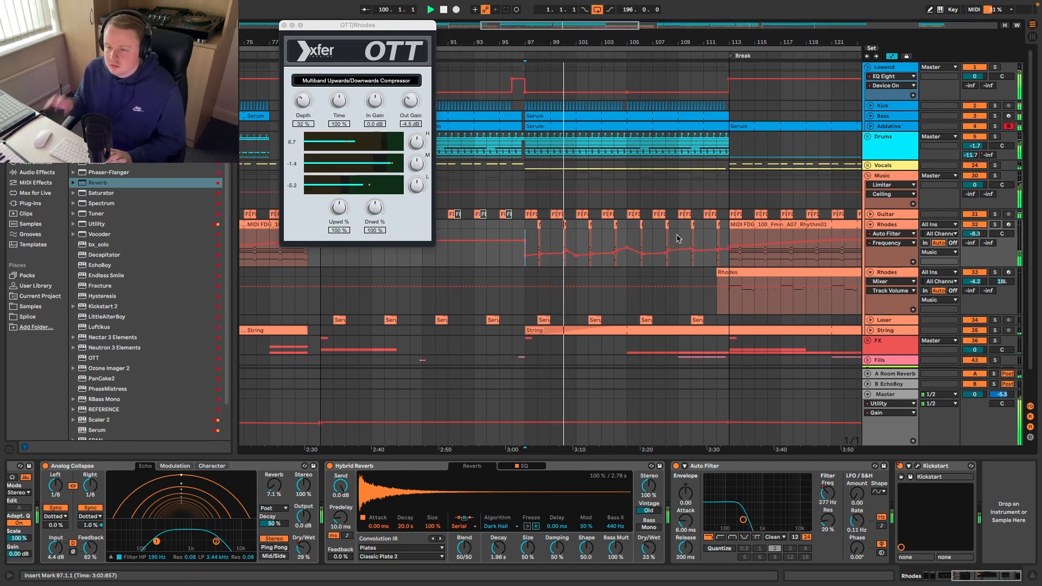
left_click(667, 239)
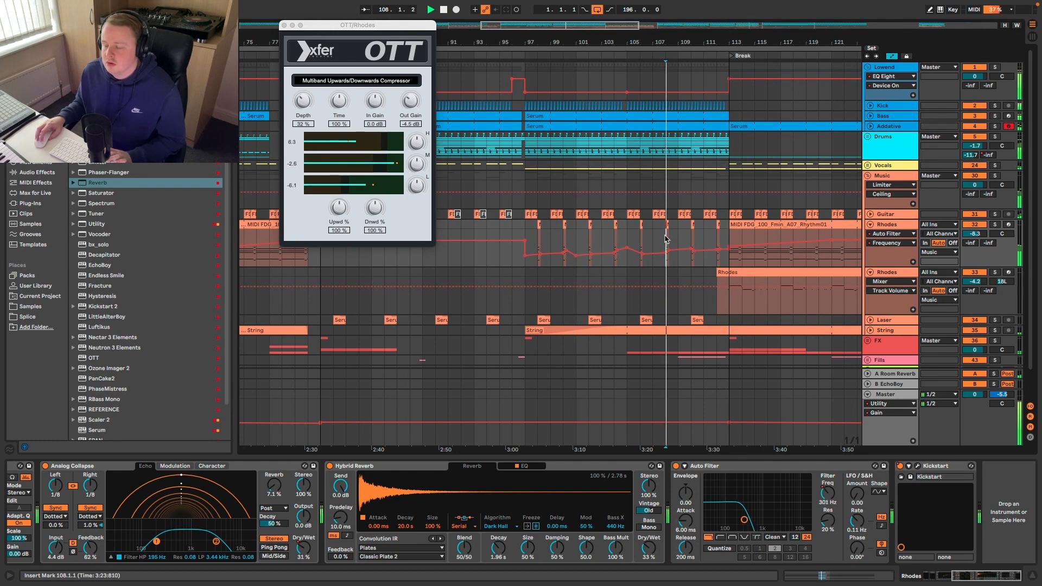
left_click(716, 237)
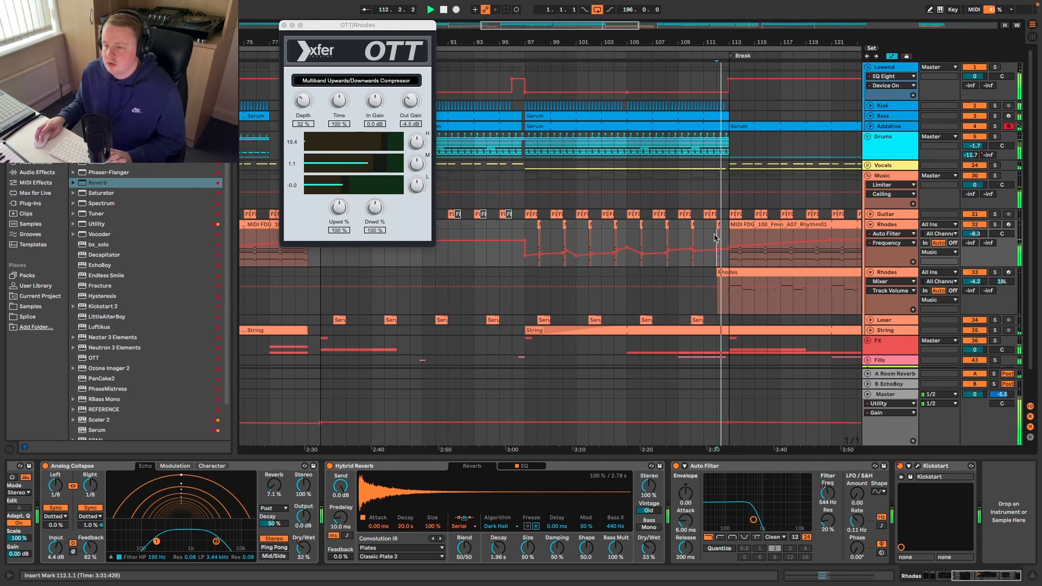
key("space")
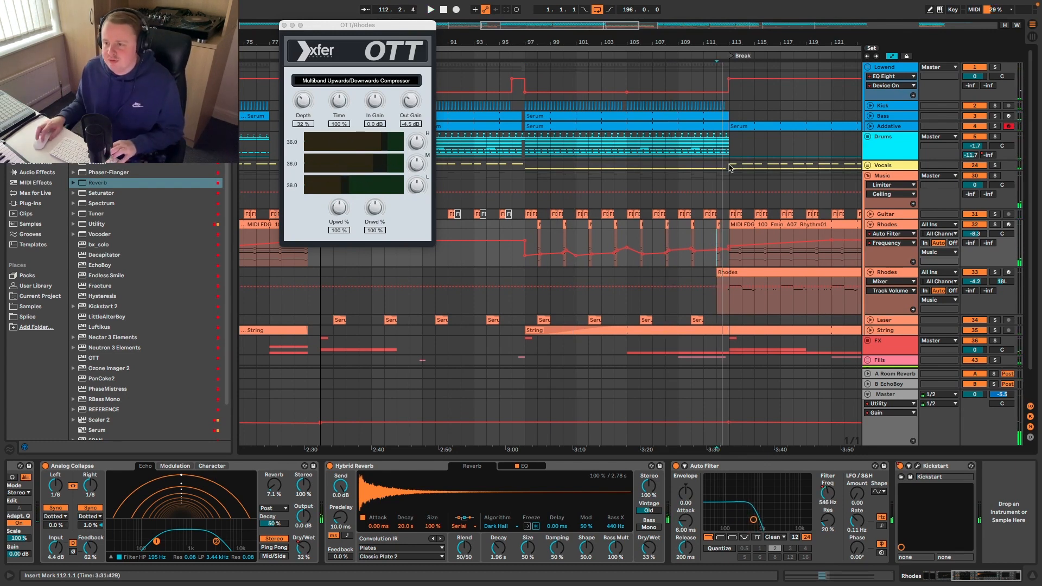
Show the second Rhodes track's effect chain through to Kickstart and its clips in the later break and drop.
scroll(729, 169, "down", 5)
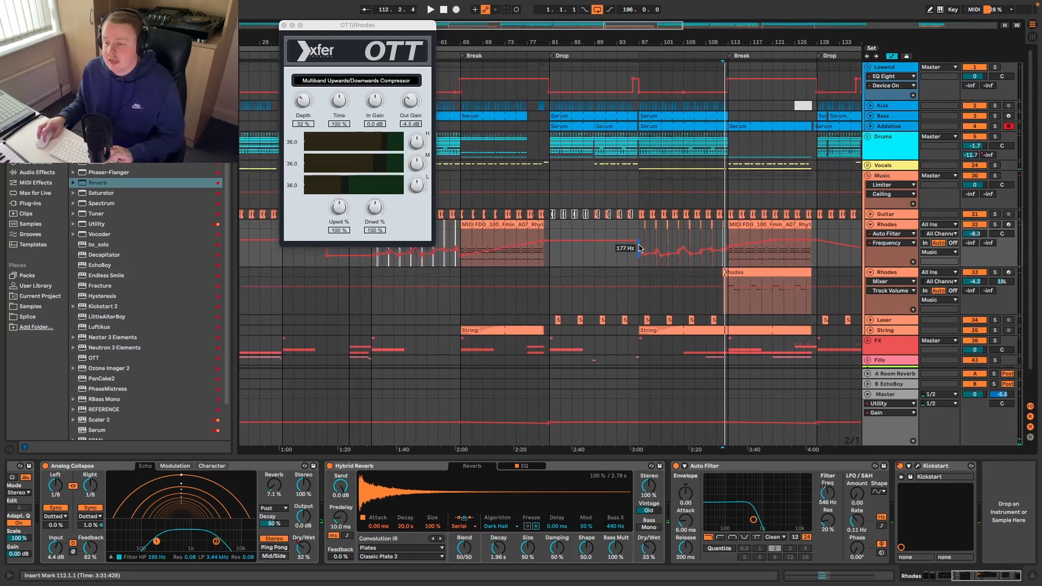
scroll(640, 249, "right", 4)
left_click(903, 273)
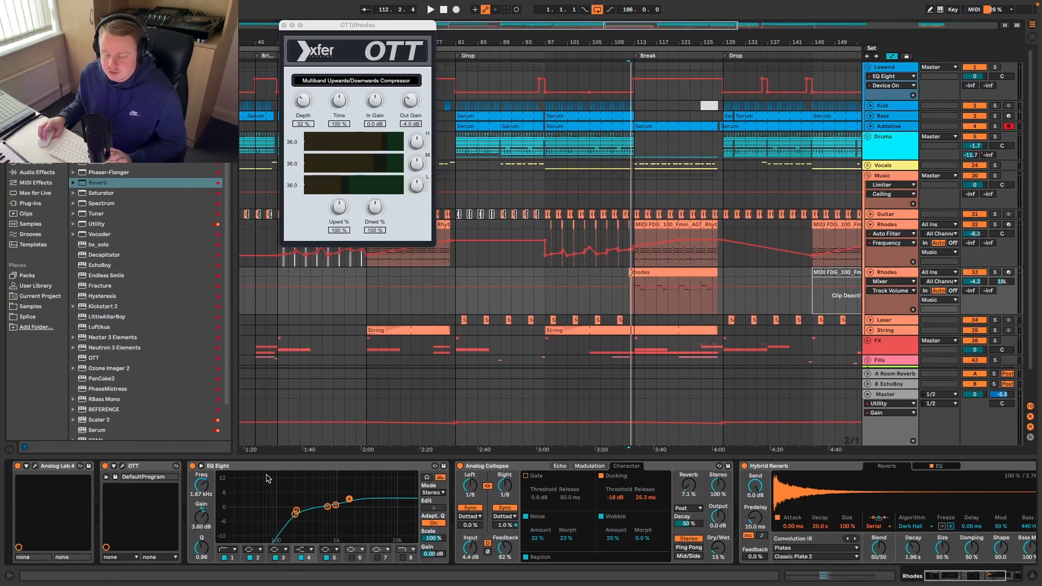
scroll(267, 477, "right", 5)
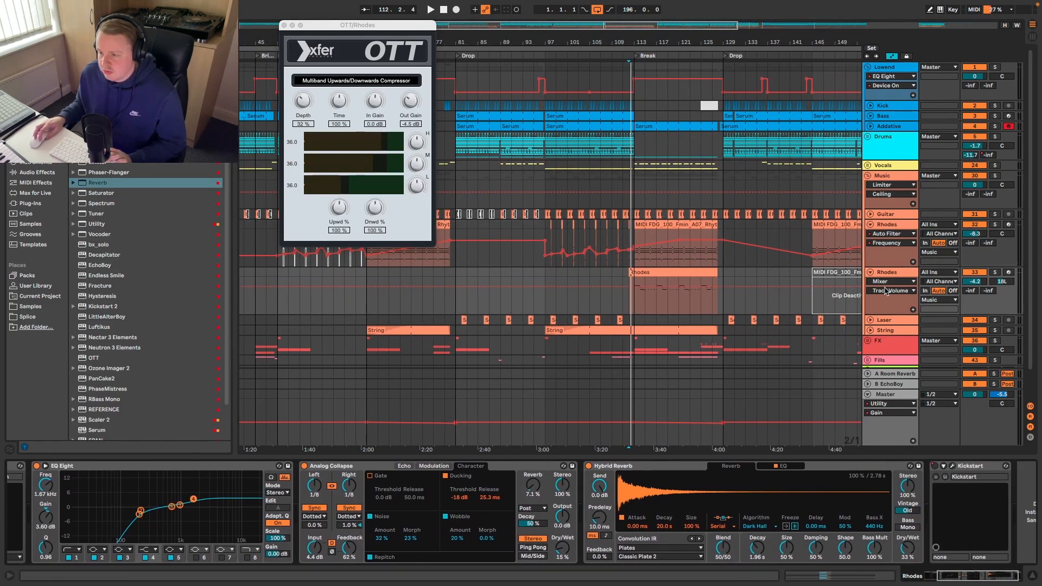
scroll(430, 549, "right", 2)
scroll(695, 326, "right", 3)
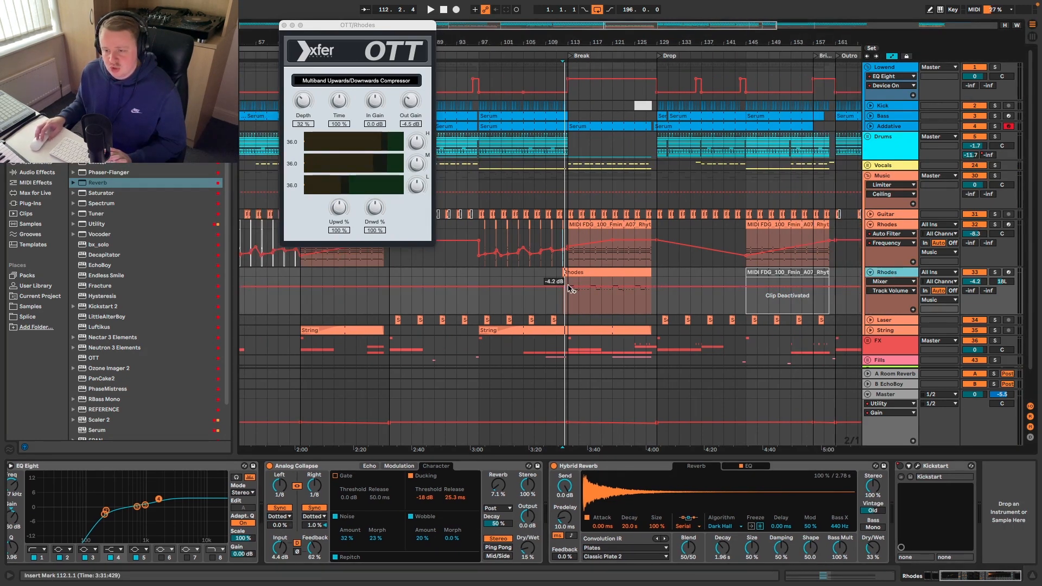
Highlight the second Rhodes clip from bar 112.3 to bar 128 and fold the Rhodes tracks.
scroll(574, 305, "up", 4)
left_click_drag(616, 305, 793, 304)
scroll(792, 305, "down", 5)
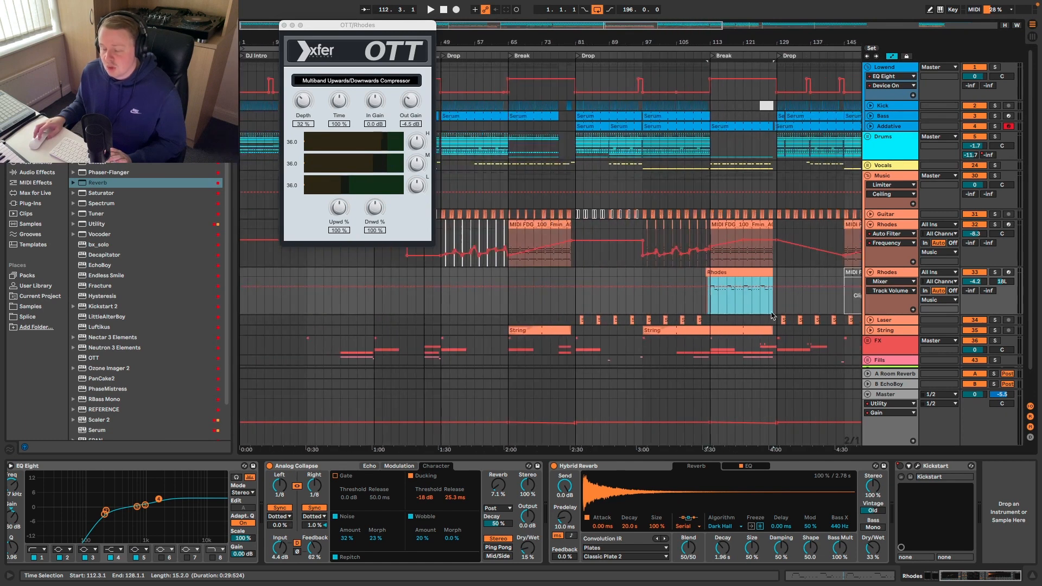
left_click(885, 272)
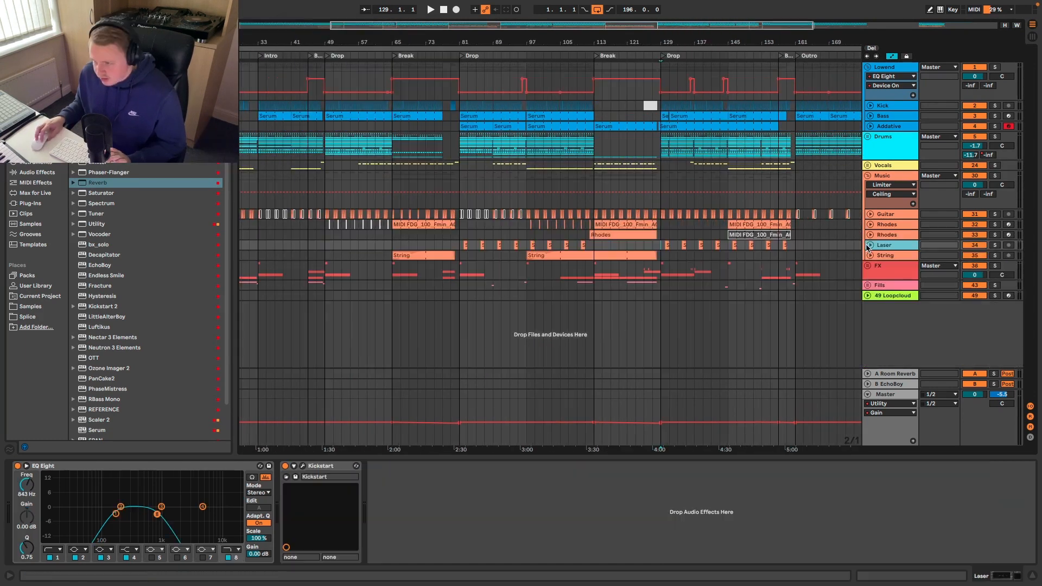
Unfold the Laser track and audition its clip at bar 130 in the final drop.
left_click(869, 245)
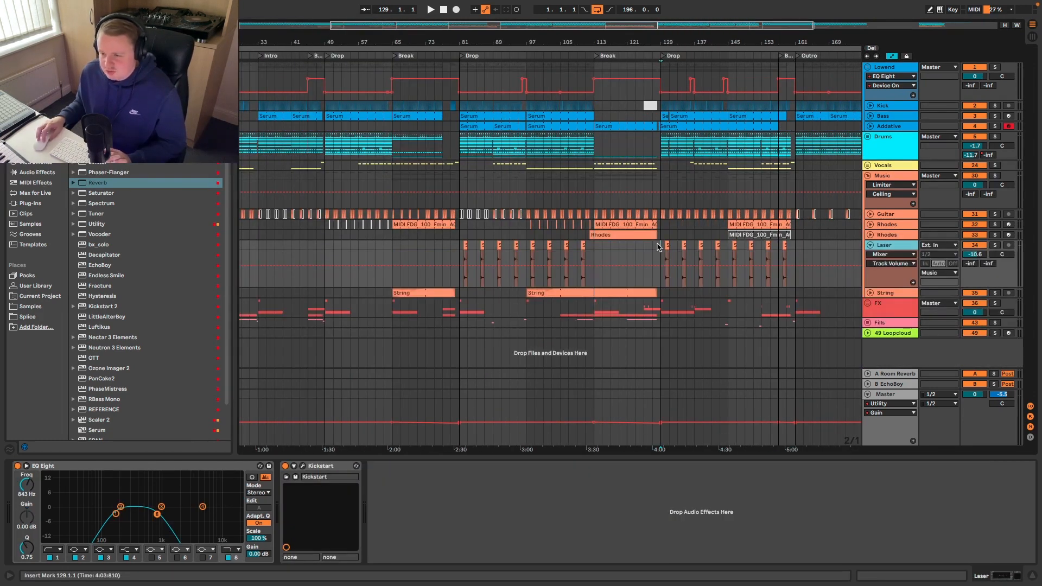
scroll(683, 256, "up", 10)
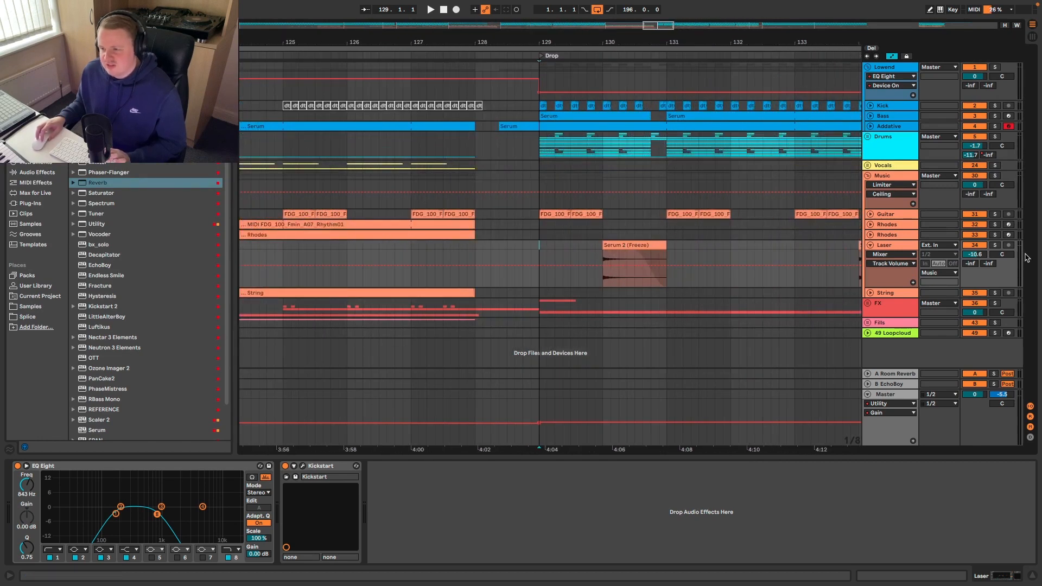
key("space")
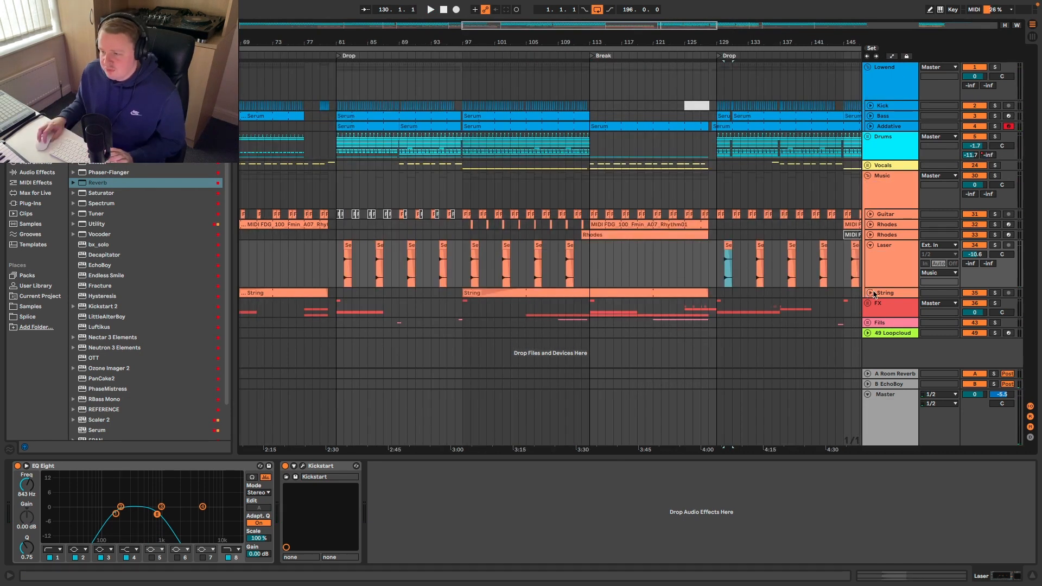
Unfold and solo the String track, audition it from around bar 104, and fold it again.
left_click(869, 293)
left_click(518, 310)
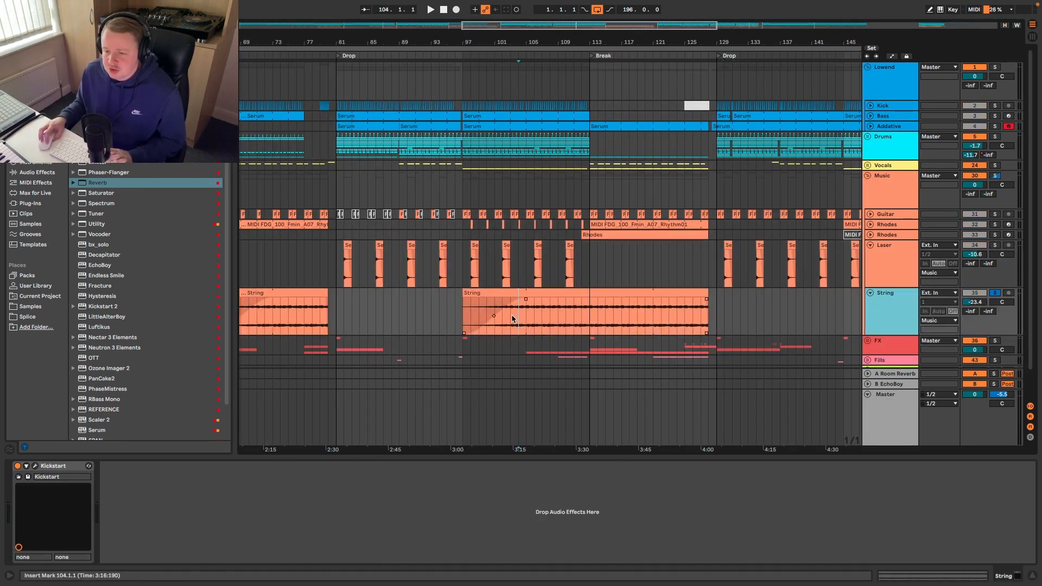
key("space")
left_click(870, 295)
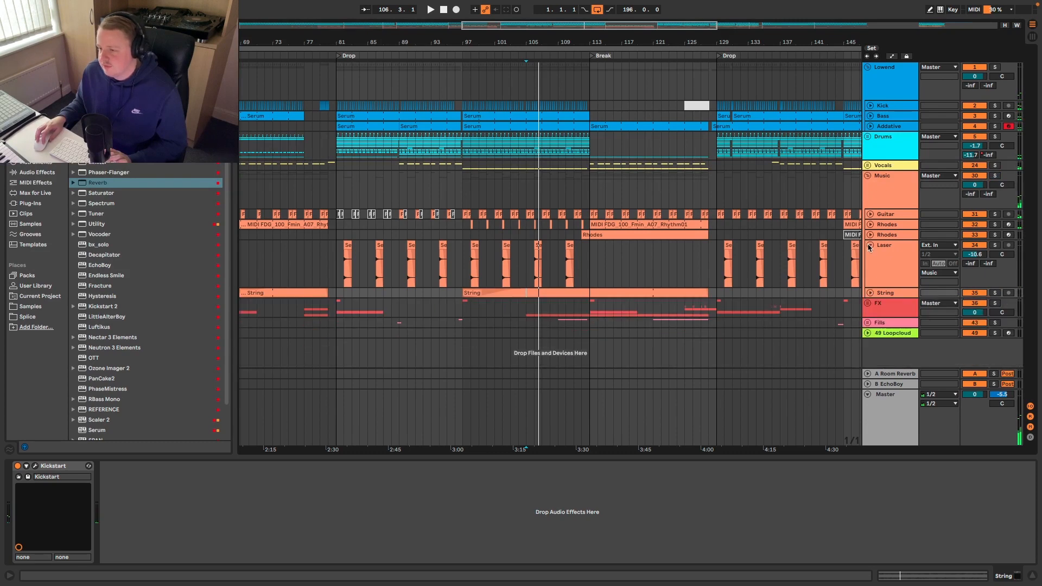
Fold the Laser track and highlight its empty stretch from bar 113 to bar 130 with the whole arrangement in view.
left_click(870, 245)
key("w")
left_click(594, 249)
key("space")
left_click_drag(595, 248, 633, 247)
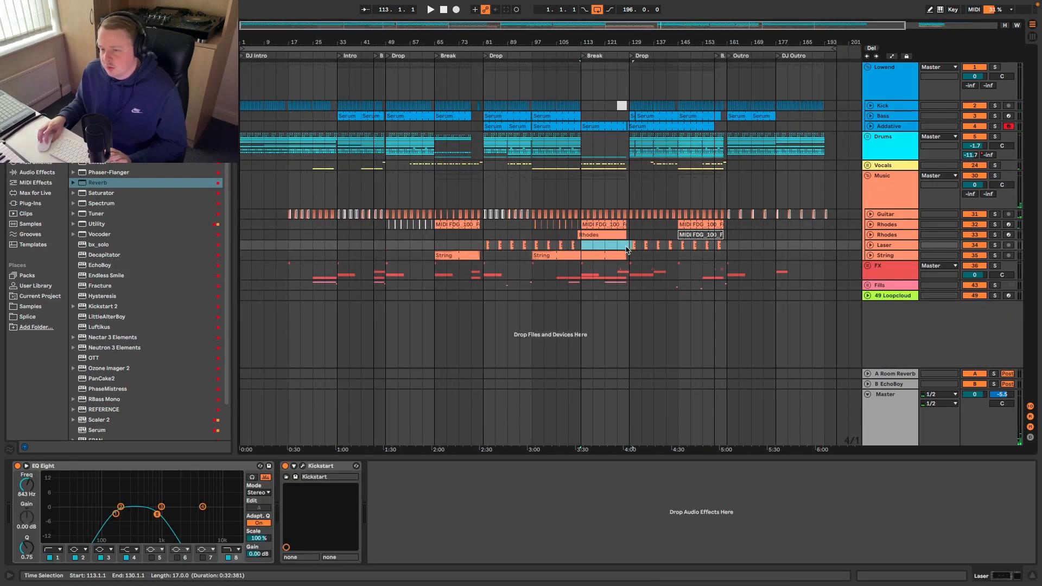
Fold the Music group and unfold the FX group to show its tracks around the break and drop.
left_click(867, 176)
left_click(868, 186)
scroll(589, 237, "up", 4)
scroll(715, 250, "up", 2)
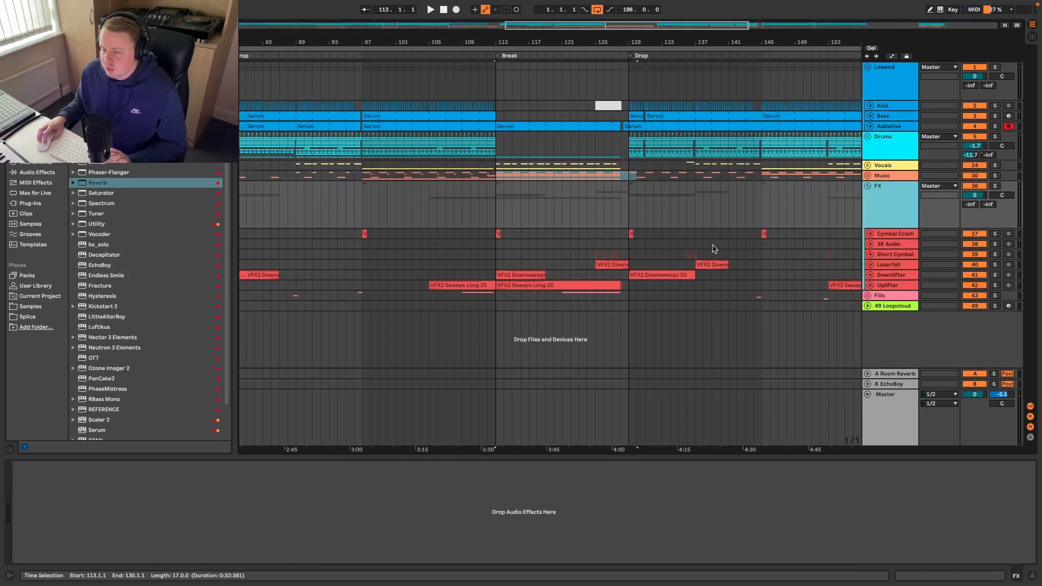
Unfold and solo the Cymbal Crash track and audition its hit at bar 129.
left_click(896, 233)
left_click(870, 233)
left_click(631, 239)
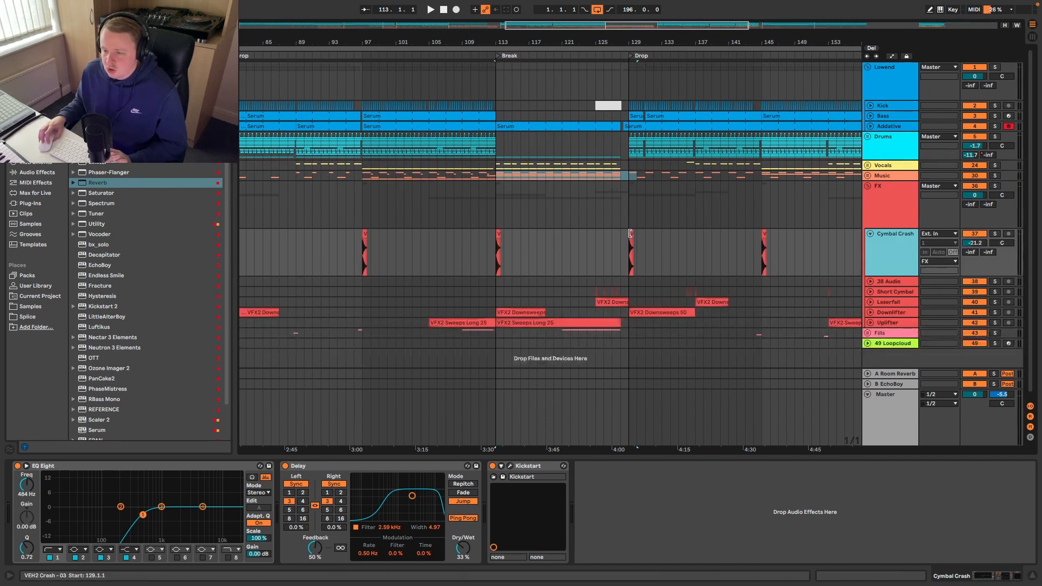
key("space")
left_click(994, 234)
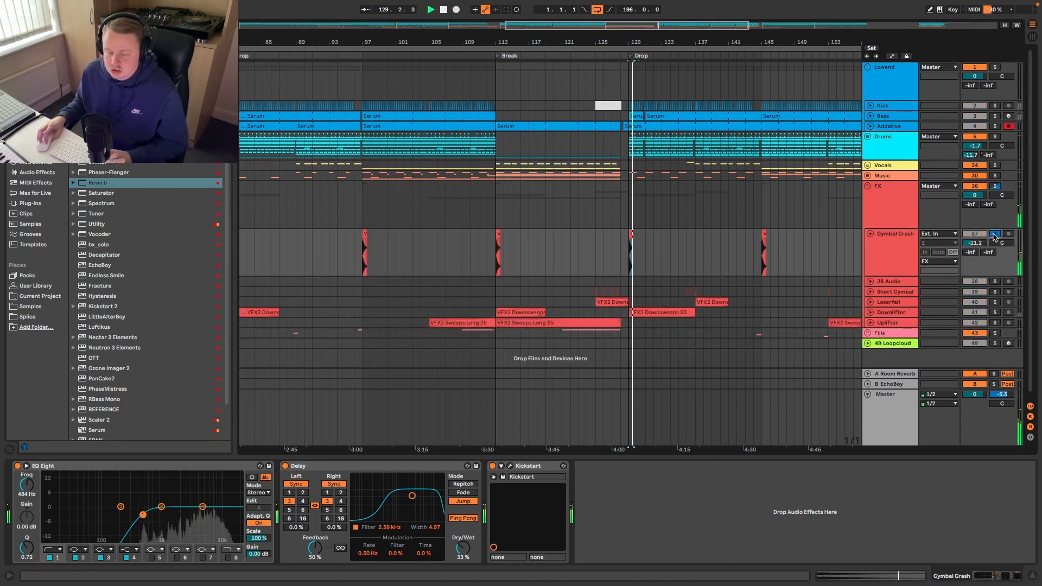
key("space")
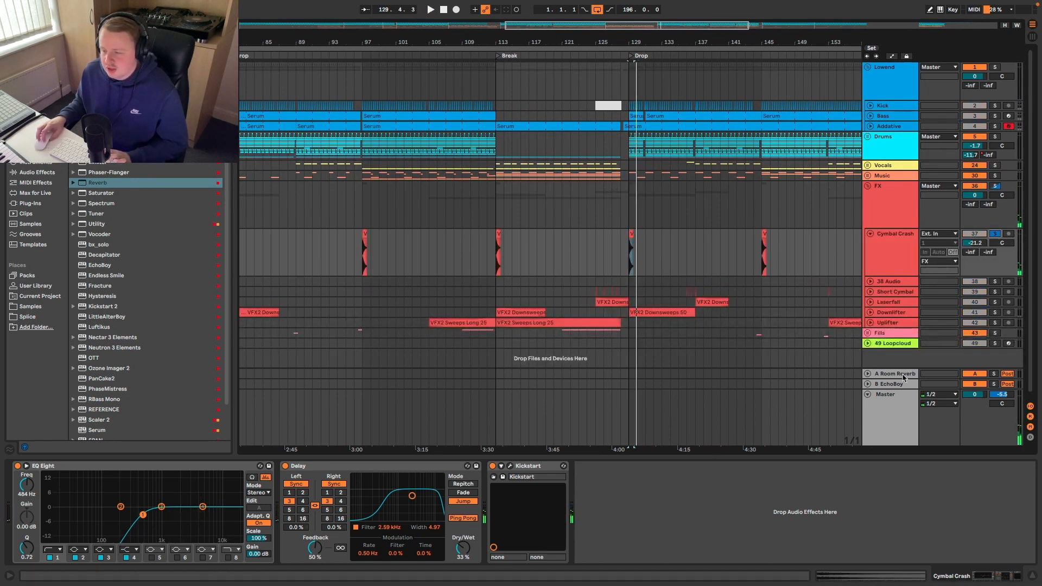
Unfold the 38 Audio and Short Cymbal tracks and audition the soloed Short Cymbal from bar 125.
left_click(889, 282)
scroll(679, 296, "down", 3)
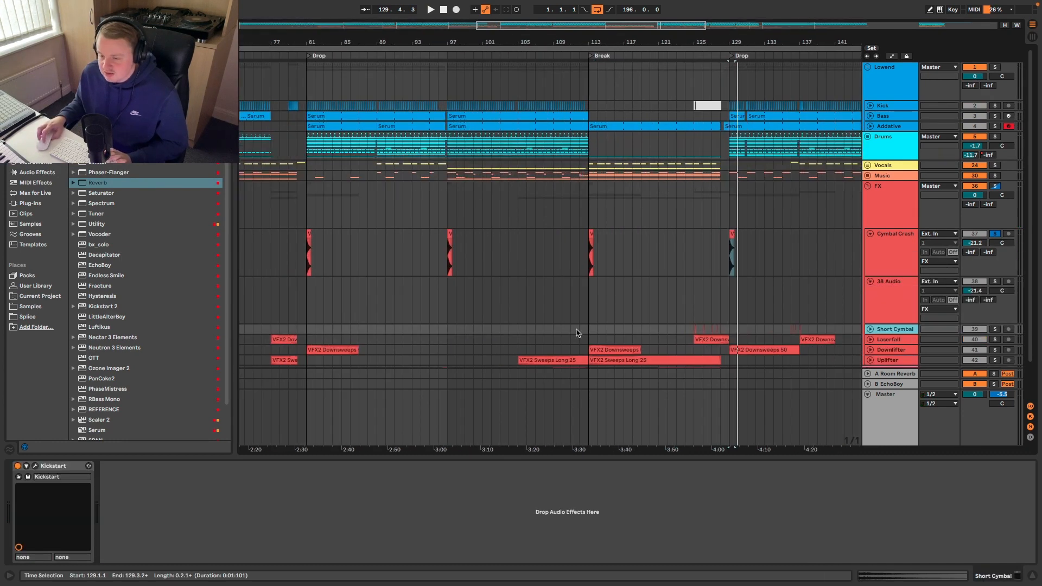
left_click(696, 331)
key("plus")
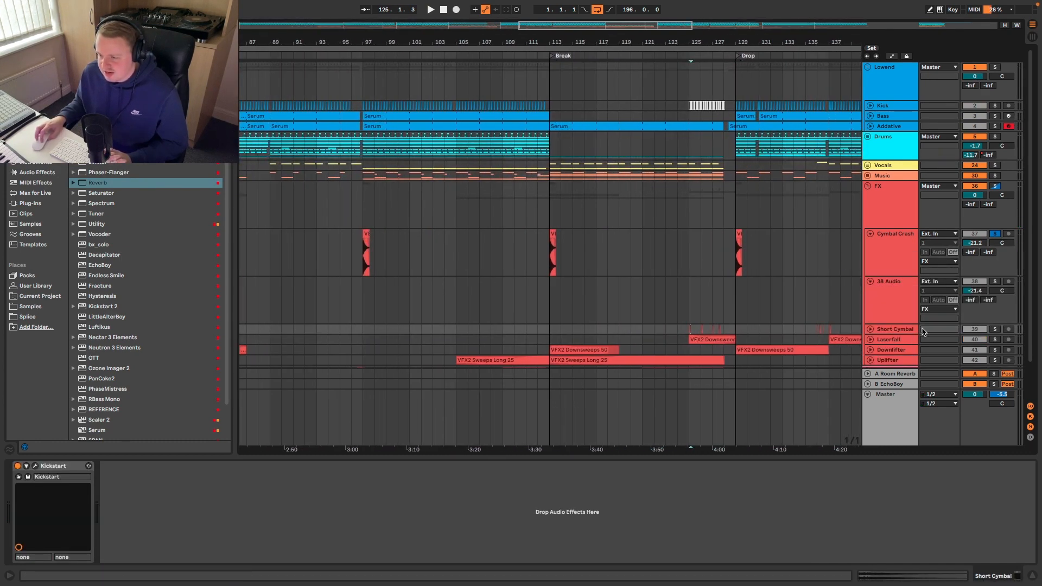
left_click(870, 329)
key("space")
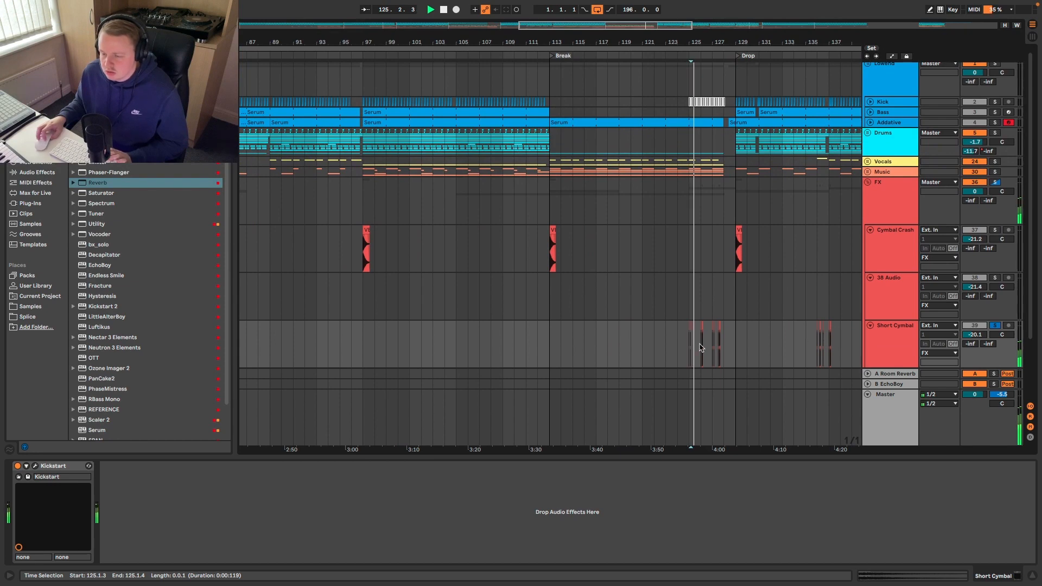
key("plus")
Unfold and solo the Laserfall track and audition its downsweep clip at bar 137.
left_click(760, 352)
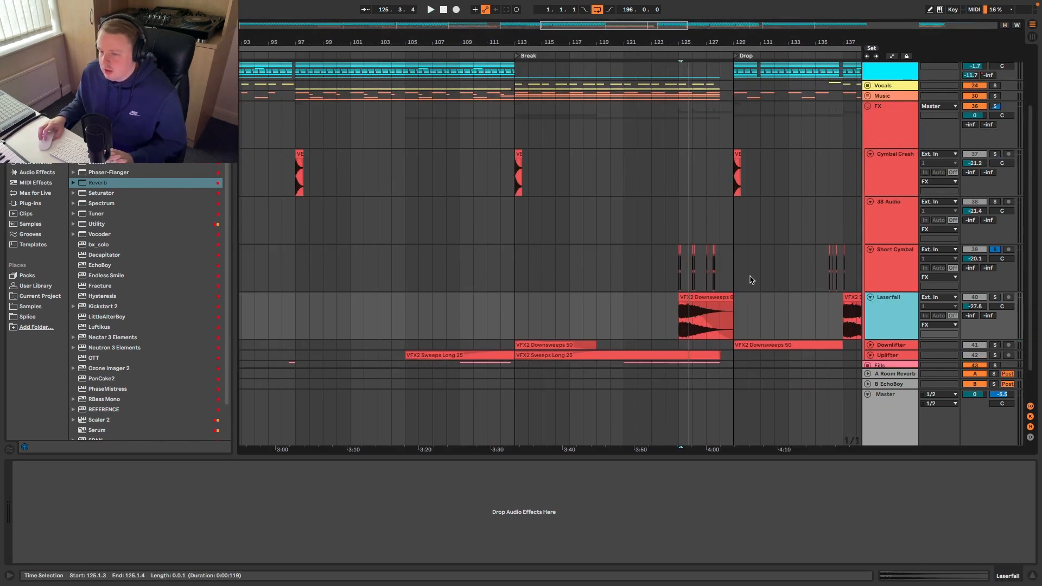
left_click(994, 298)
left_click(851, 318)
key("space")
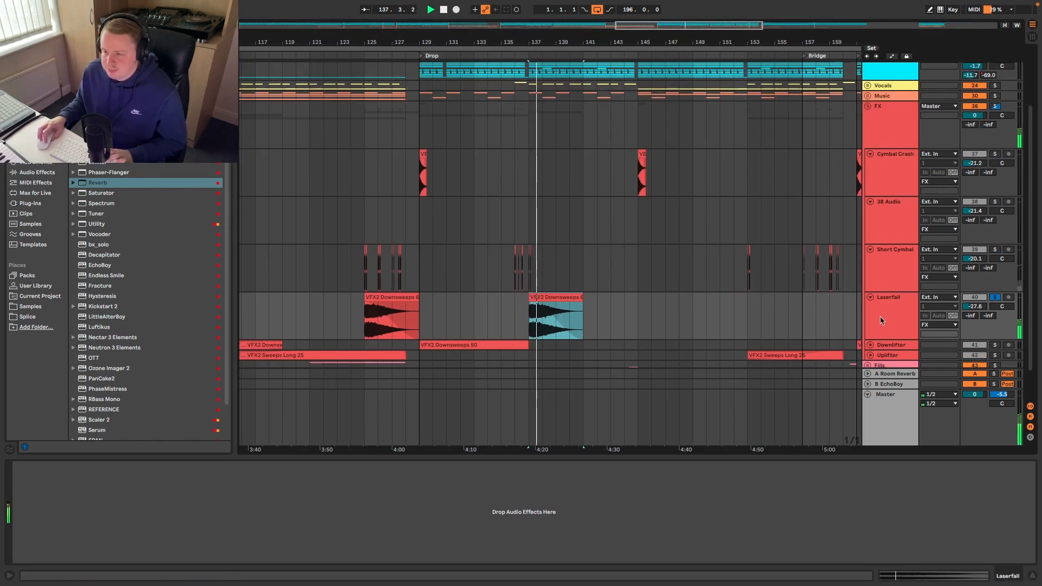
Audition the soloed Downlifter from bar 129 and the soloed Uplifter near bar 159, unfolding each track.
left_click(870, 345)
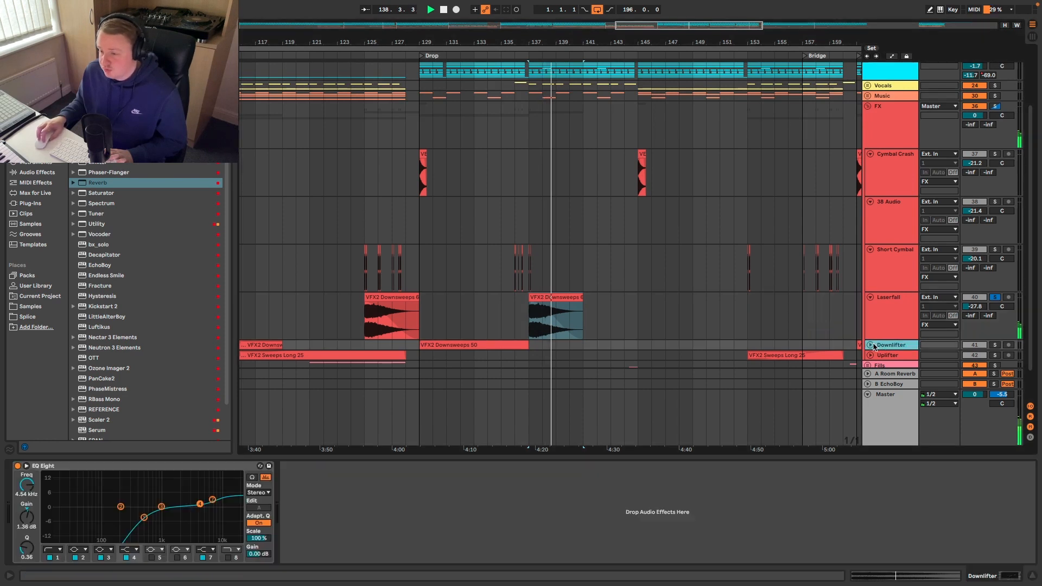
left_click(458, 328)
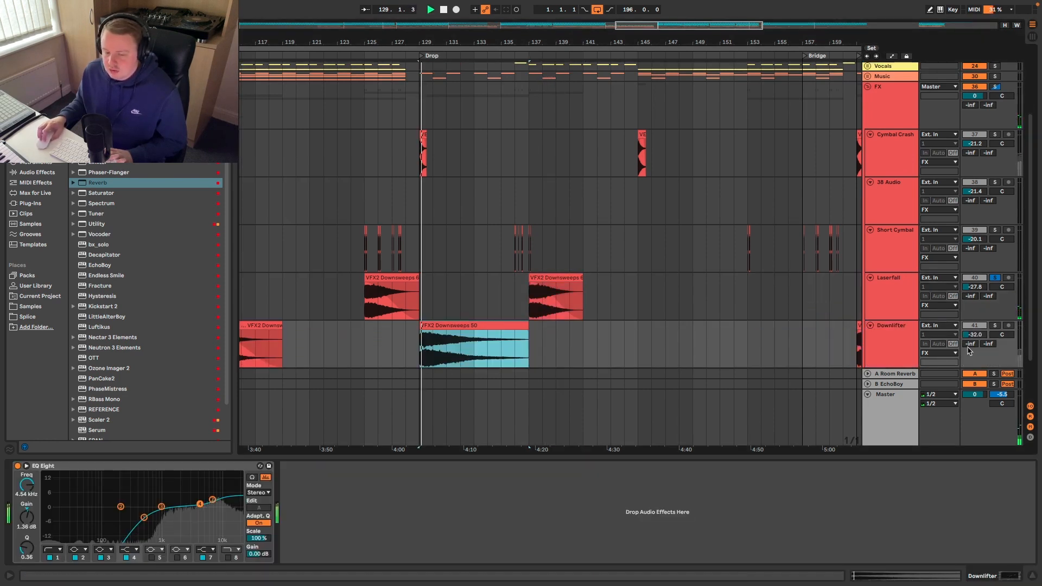
key("s")
scroll(659, 356, "down", 3)
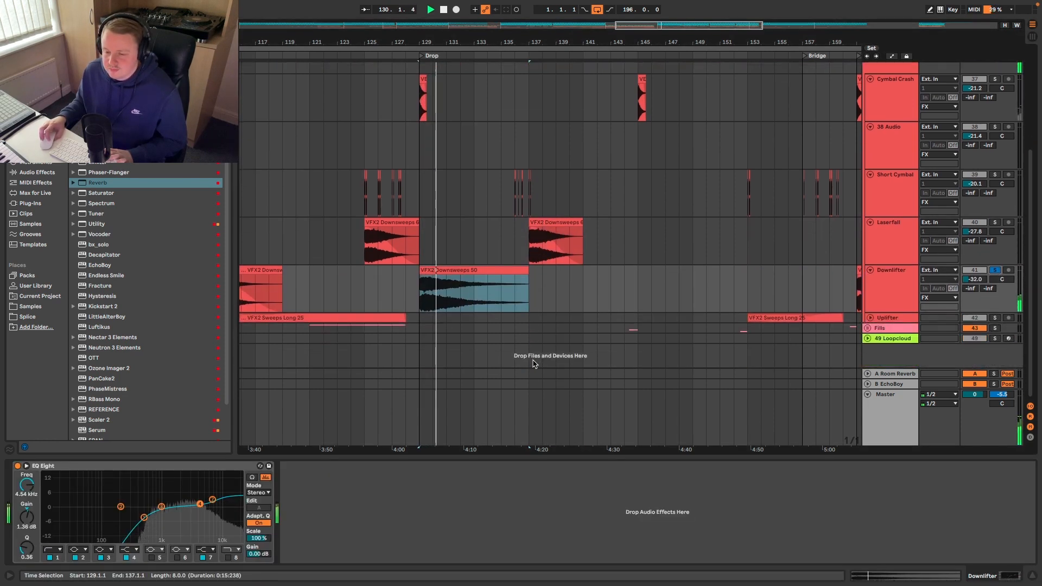
left_click(870, 318)
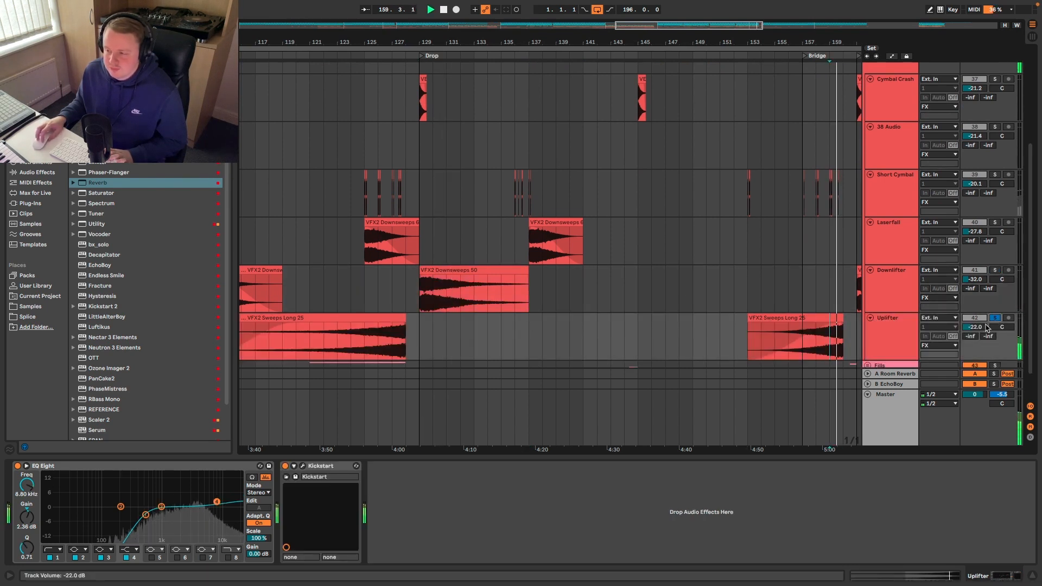
scroll(754, 315, "down", 3)
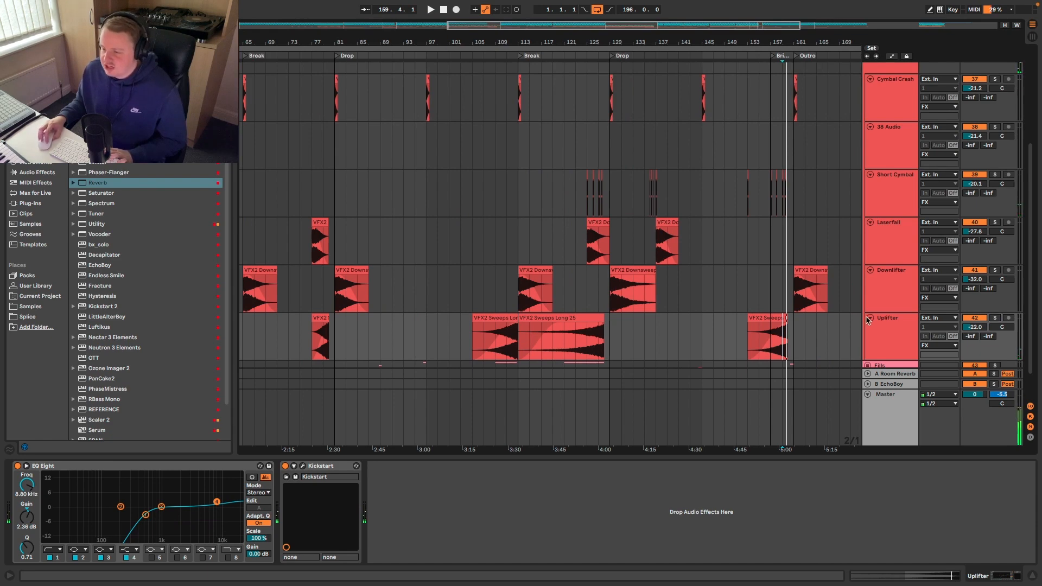
Fold the individual FX tracks and collapse the FX group.
left_click(870, 318)
left_click(870, 270)
left_click(871, 223)
left_click(870, 205)
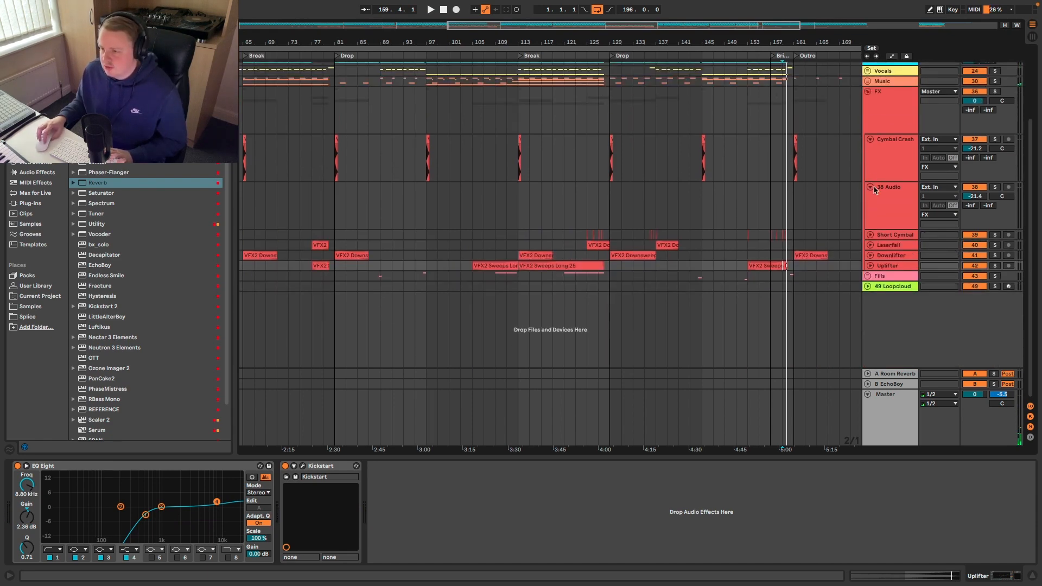
left_click(870, 187)
left_click(870, 140)
left_click(879, 192)
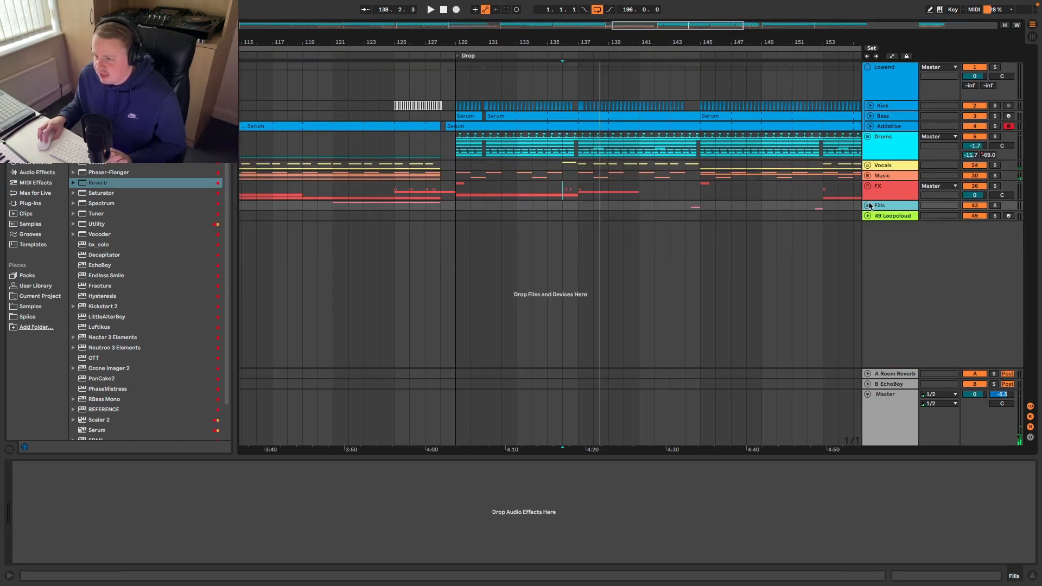
Unfold the Fills group and show the device chain of its Snare Roll track.
left_click(867, 206)
scroll(761, 219, "down", 5)
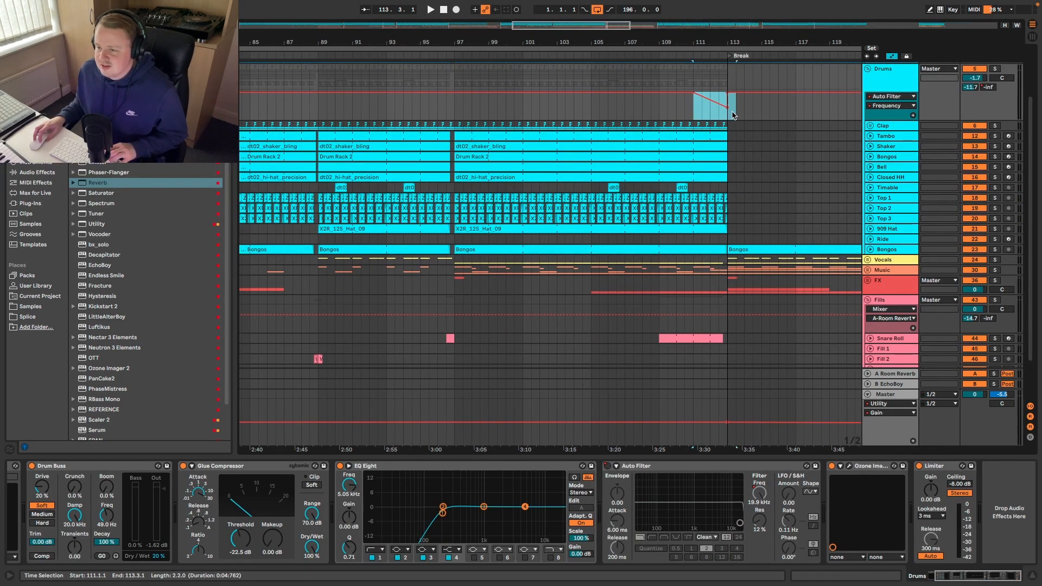
left_click(874, 338)
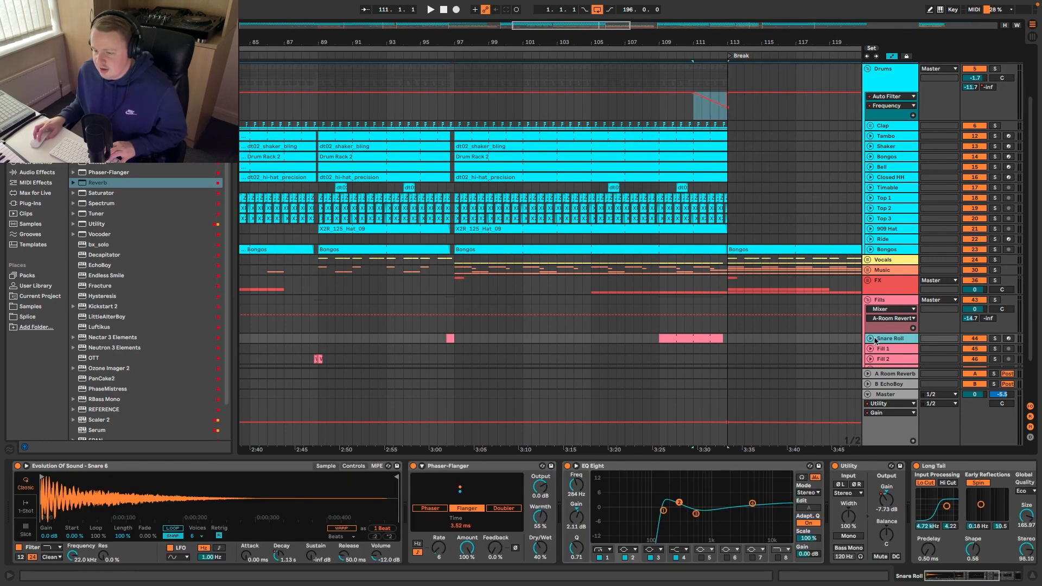
Show the Utility gain automation of the Snare Roll track and unfold its lane.
left_click(888, 499)
left_click(870, 339)
scroll(738, 331, "down", 5)
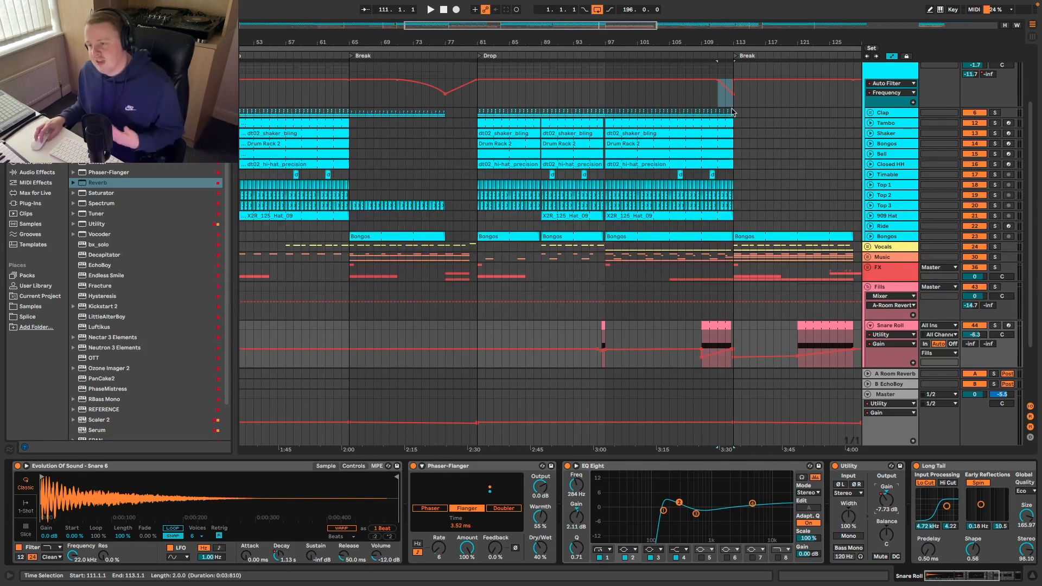
left_click(890, 73)
left_click(892, 332)
Solo the Snare Roll track and audition its roll from bar 109.
left_click(579, 302)
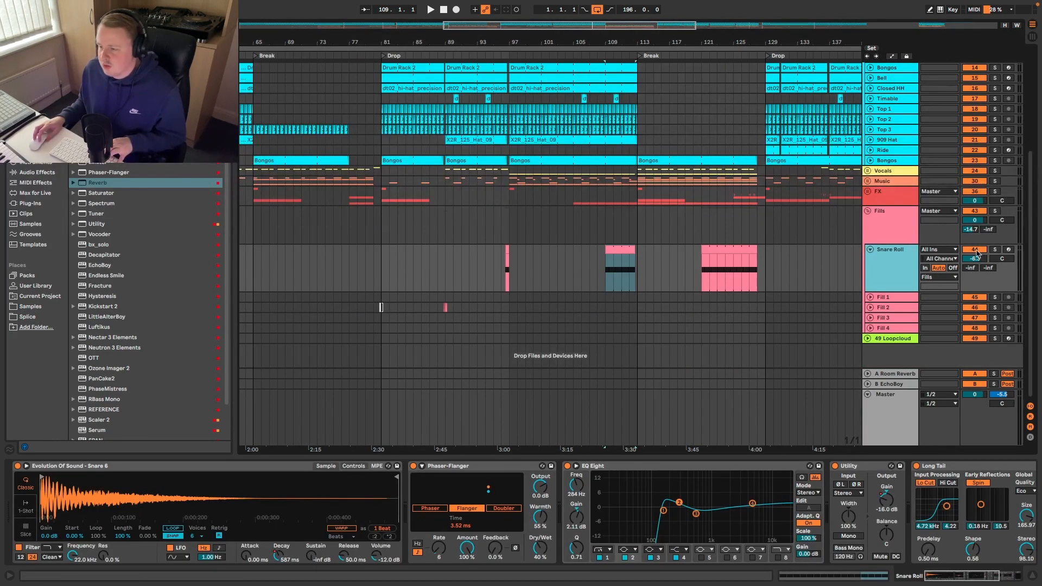
left_click(995, 249)
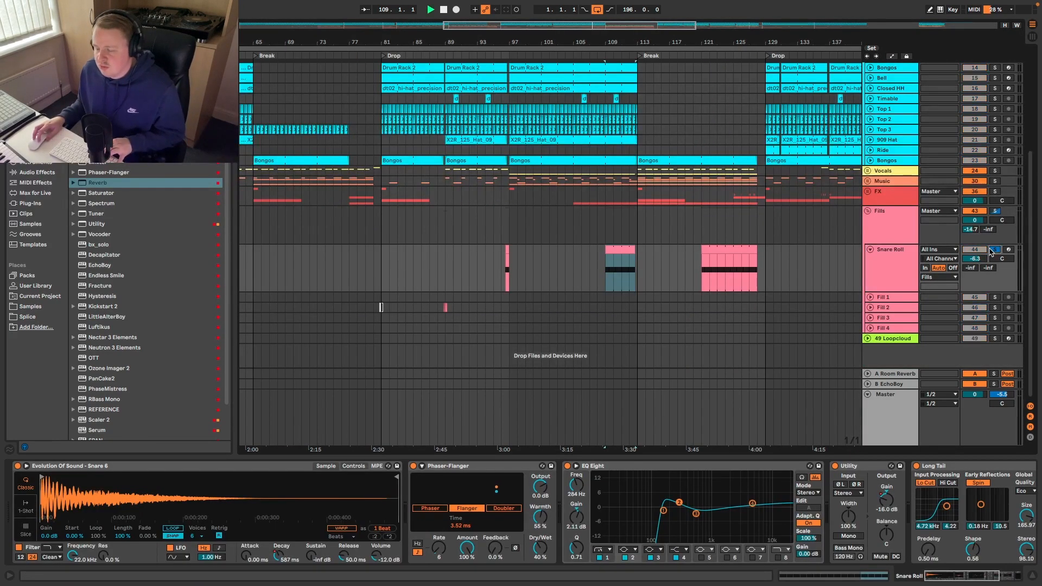
key("space")
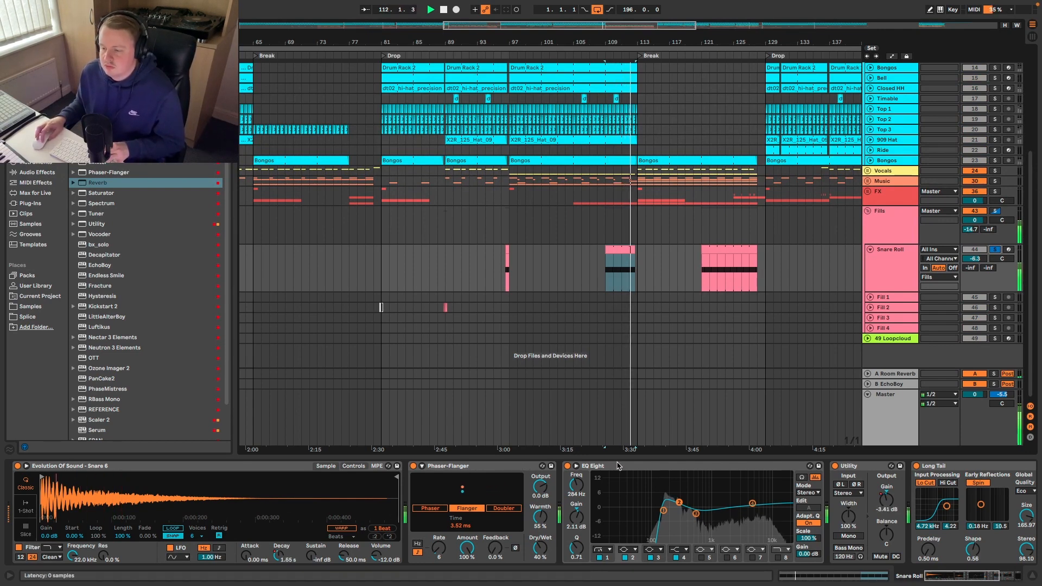
Show the Snare Roll's Utility gain automation, followed by the Dry/Wet automation of its Long Tail reverb.
scroll(510, 470, "right", 5)
scroll(493, 467, "right", 5)
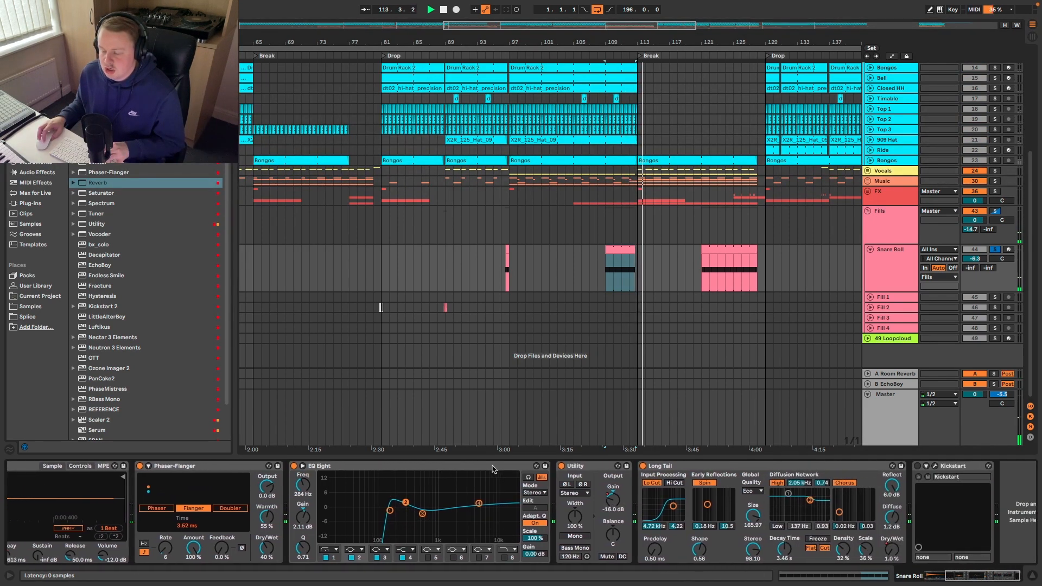
right_click(596, 499)
left_click(608, 505)
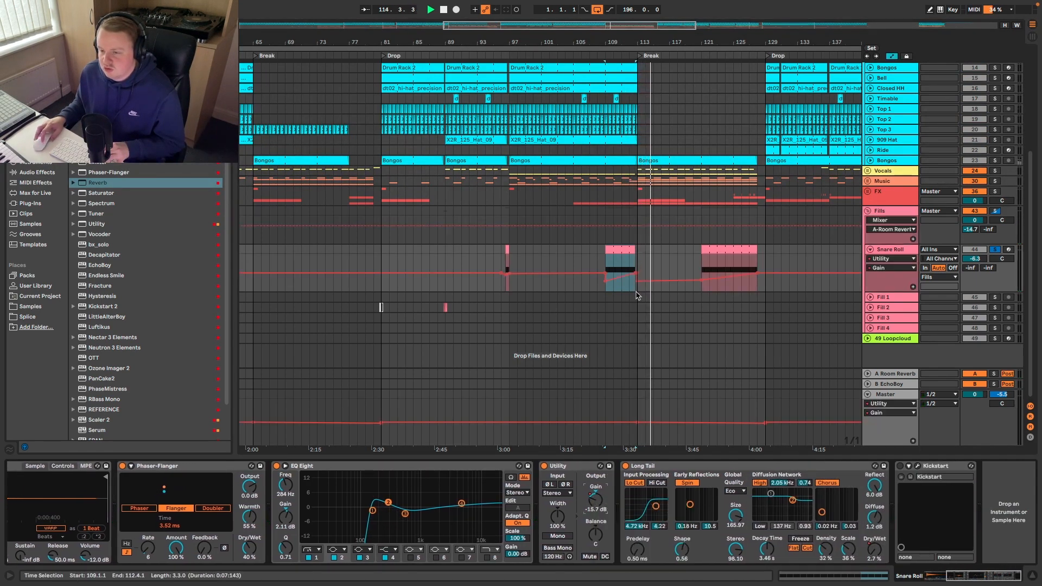
right_click(875, 557)
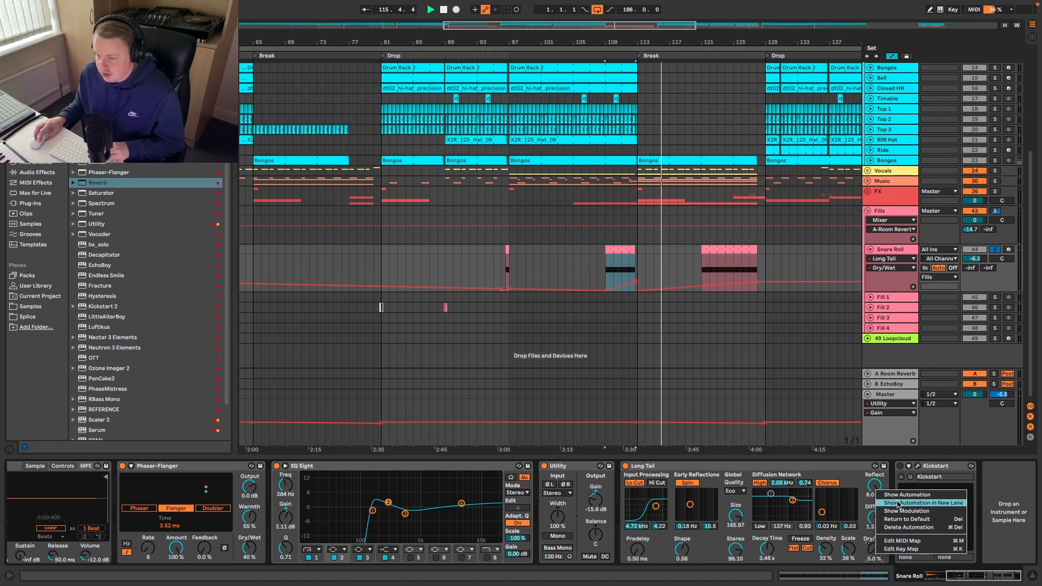
left_click(895, 494)
Replay the soloed snare roll from bar 111 with the reverb Dry/Wet automation in view.
left_click(622, 281)
key("space")
key("space")
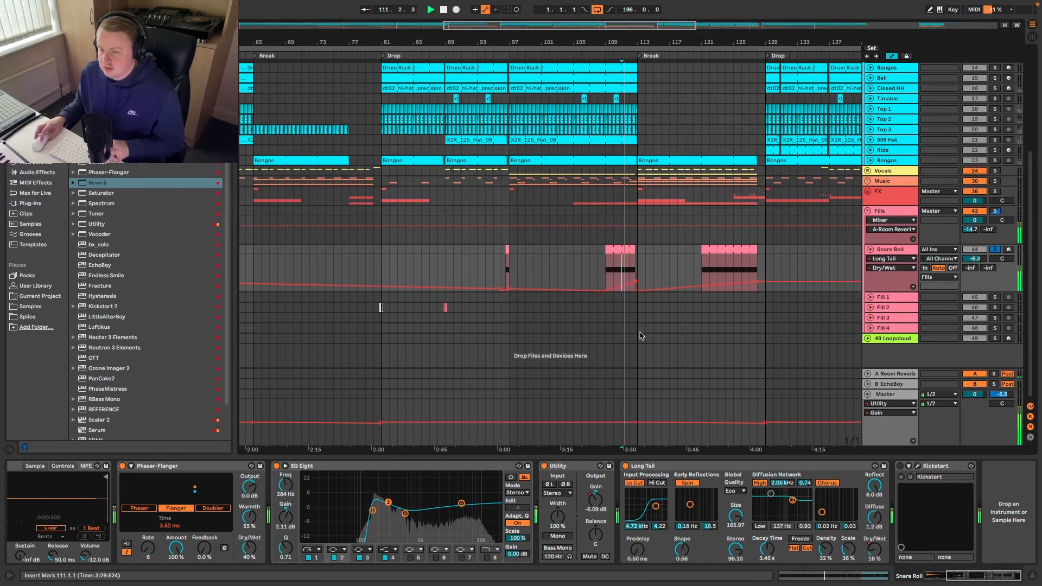
scroll(637, 335, "up", 3)
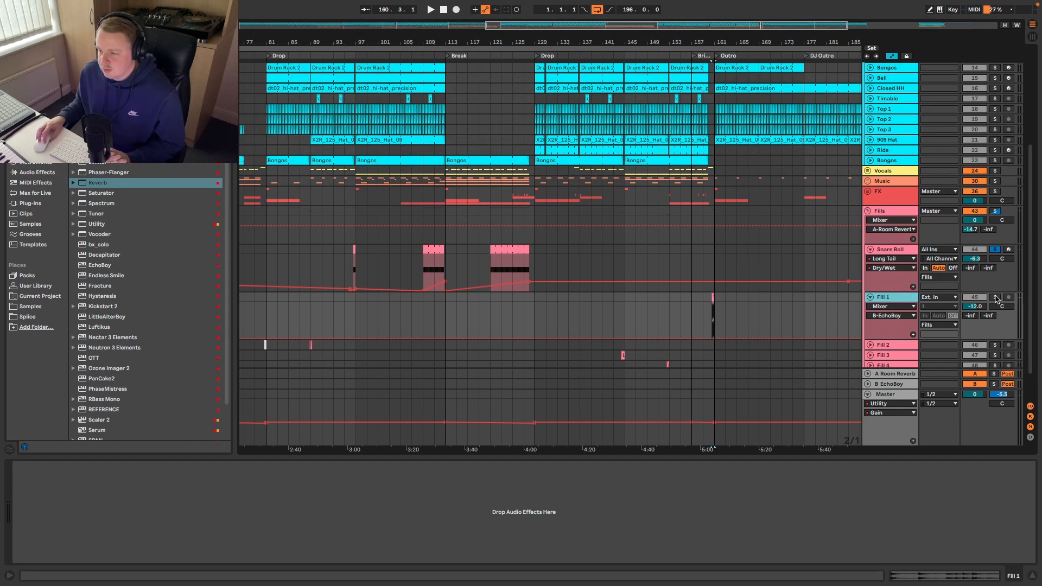
Audition the Fill tracks in solo, including the Fill 3 clip before bar 145 and the Fill 4 clip before bar 153.
left_click(996, 297)
scroll(996, 298, "down", 2)
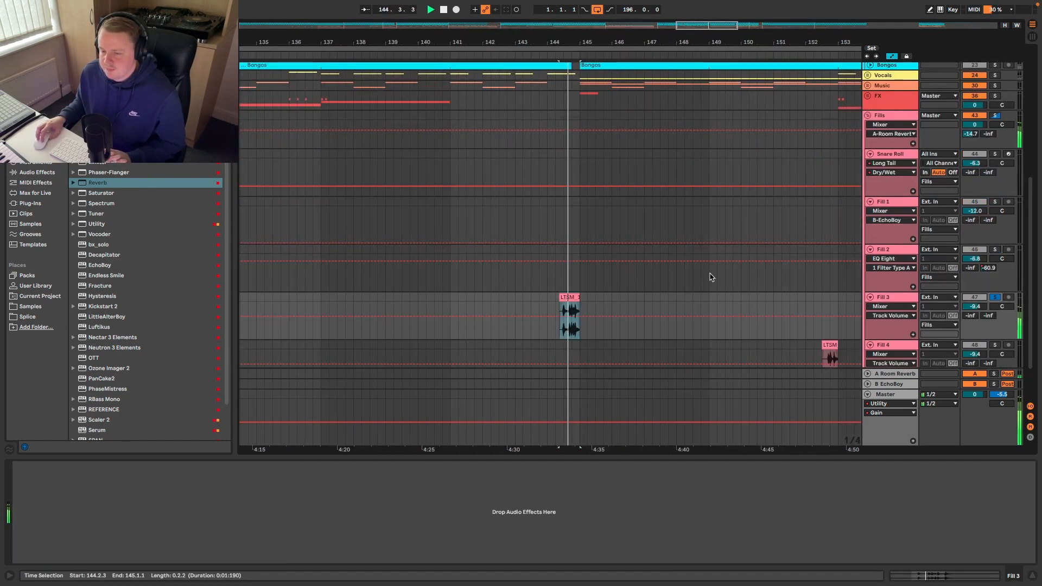
scroll(711, 275, "down", 3)
left_click(995, 291)
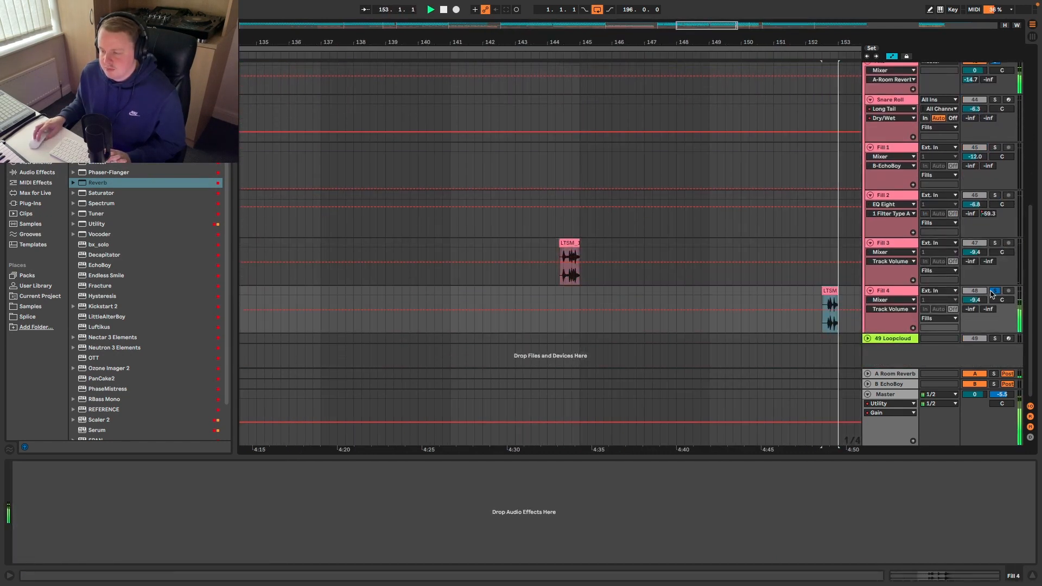
left_click(994, 291)
Fold the four Fill tracks and the Snare Roll track, and collapse the Fills group.
left_click(870, 292)
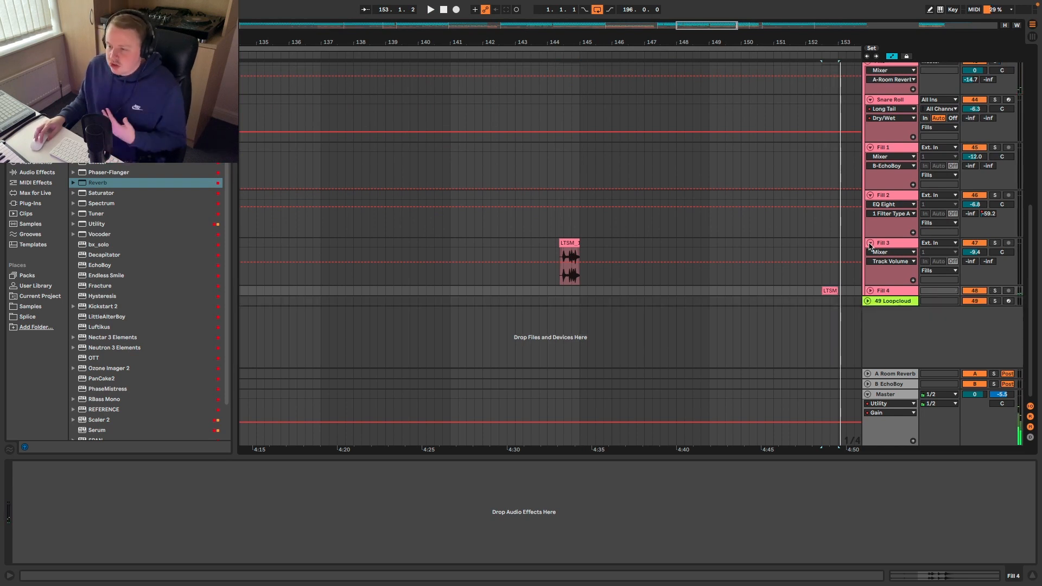
left_click(870, 244)
left_click(870, 195)
left_click(870, 148)
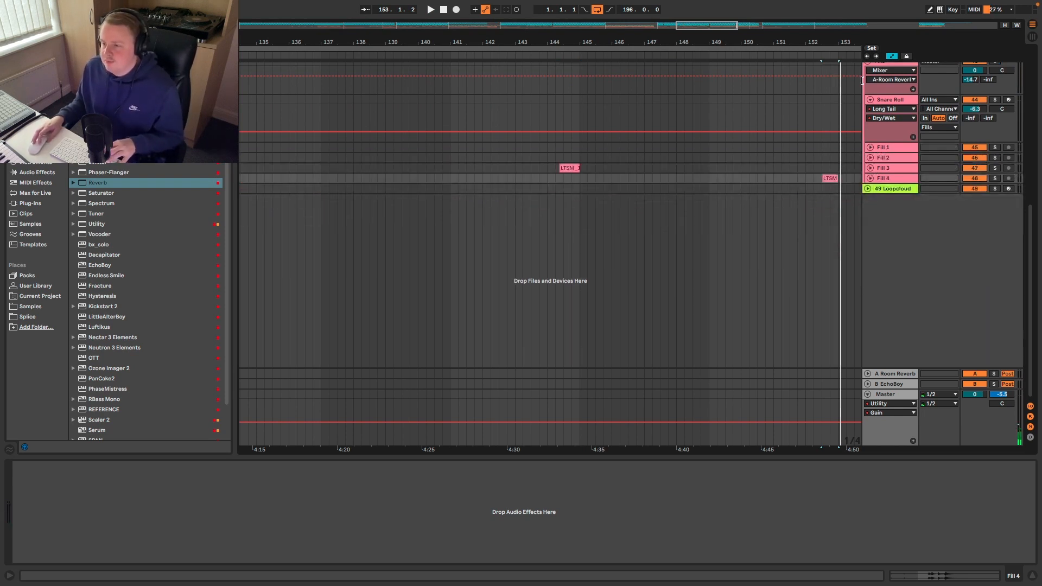
left_click(870, 100)
scroll(867, 135, "up", 3)
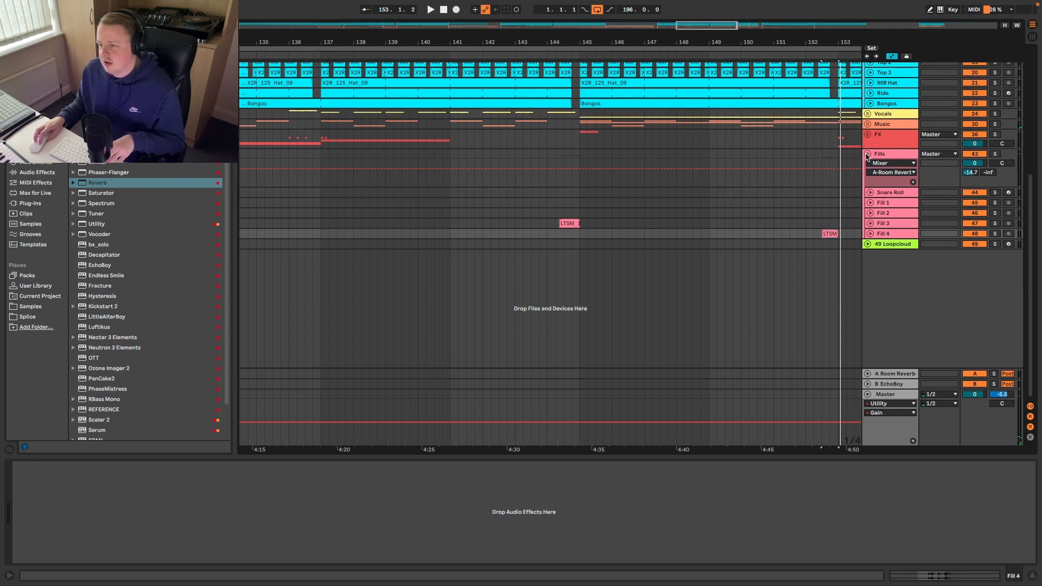
left_click(867, 154)
Collapse the Drums and Lowend groups to compact the arrangement.
scroll(874, 131, "up", 3)
left_click(899, 118)
left_click(902, 109)
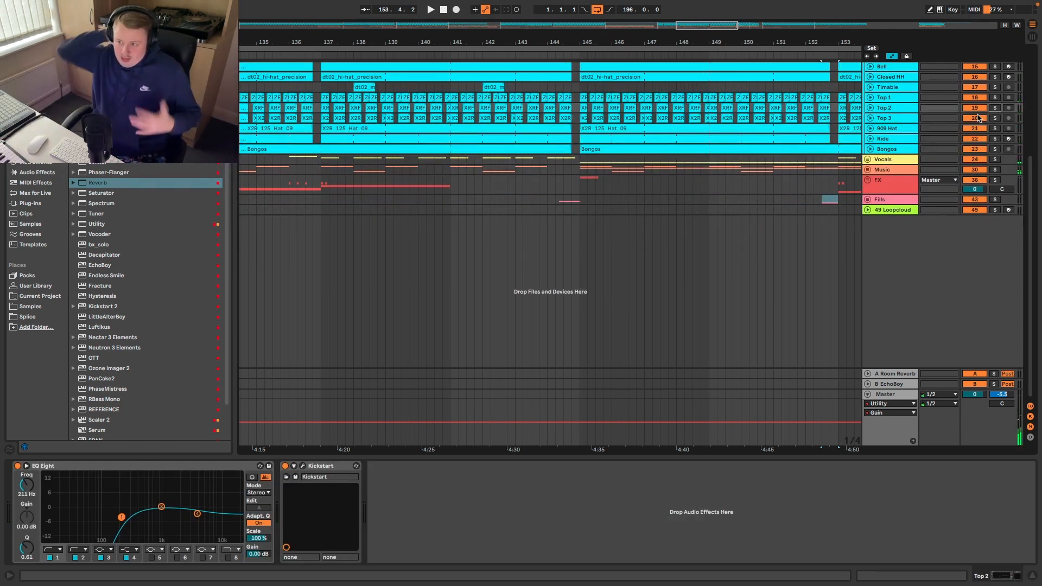
scroll(545, 214, "down", 5)
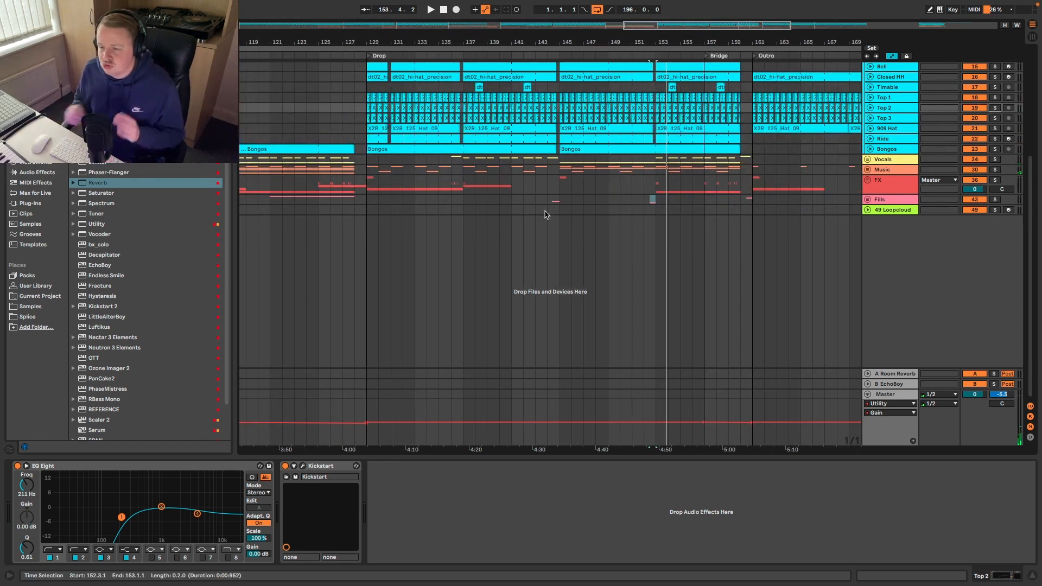
scroll(576, 214, "down", 4)
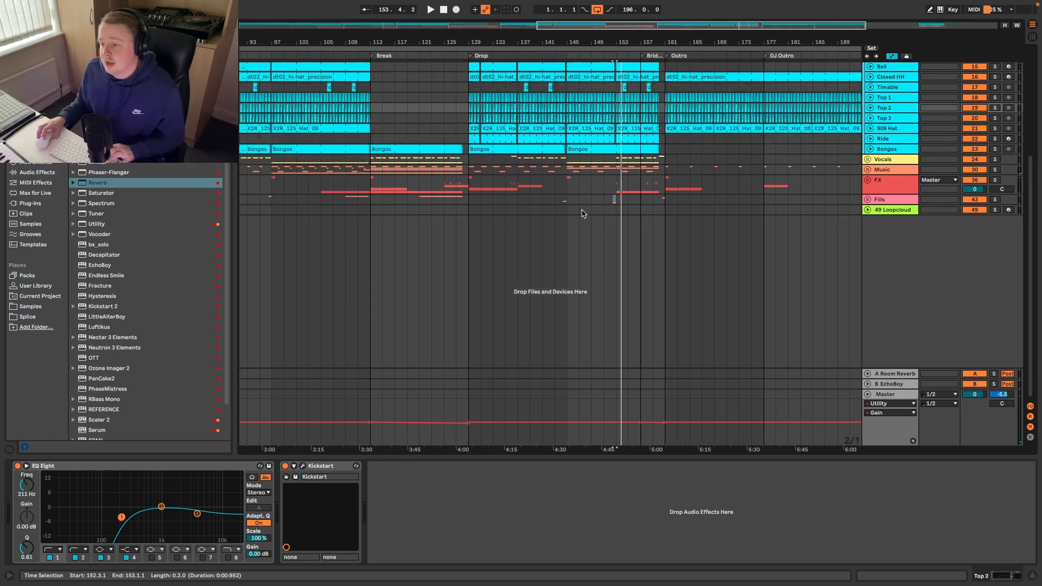
scroll(617, 205, "up", 6)
left_click(868, 117)
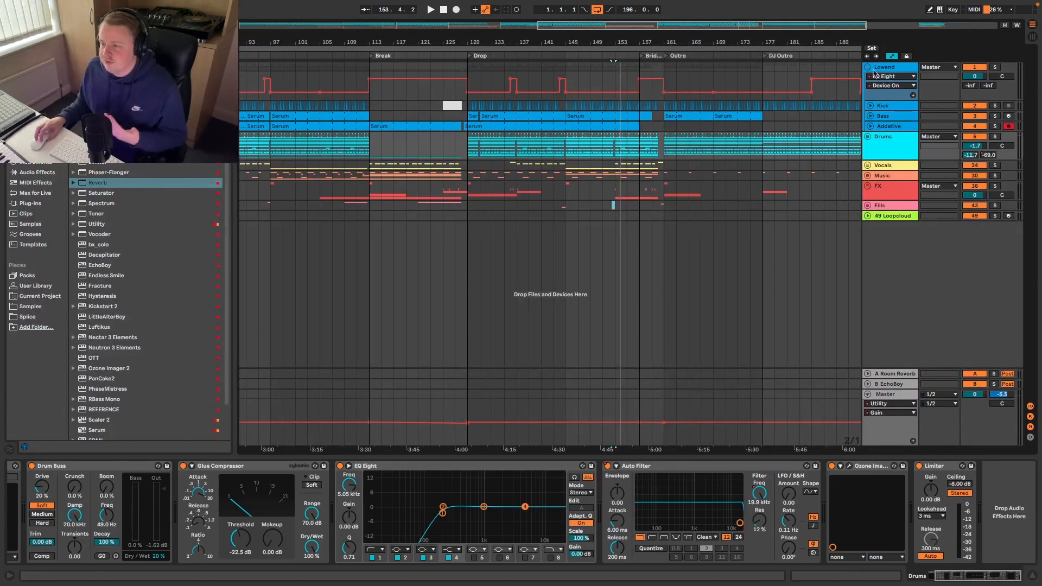
scroll(775, 118, "up", 3)
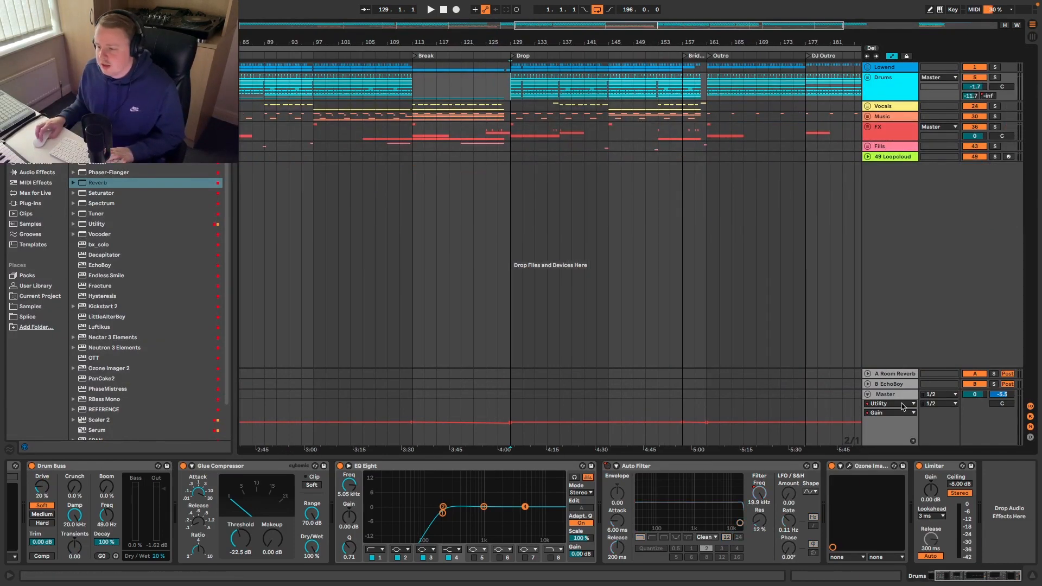
Show the Master device chain and highlight its Utility gain automation across both breaks and the bridge at bars 157 to 161.
left_click(894, 395)
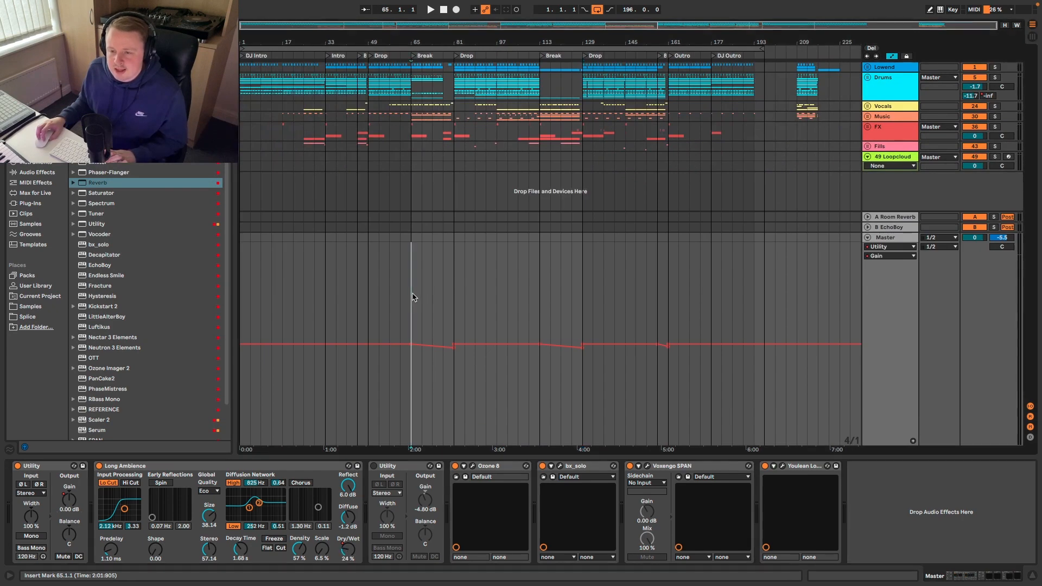
left_click_drag(413, 293, 450, 295)
left_click_drag(541, 302, 580, 303)
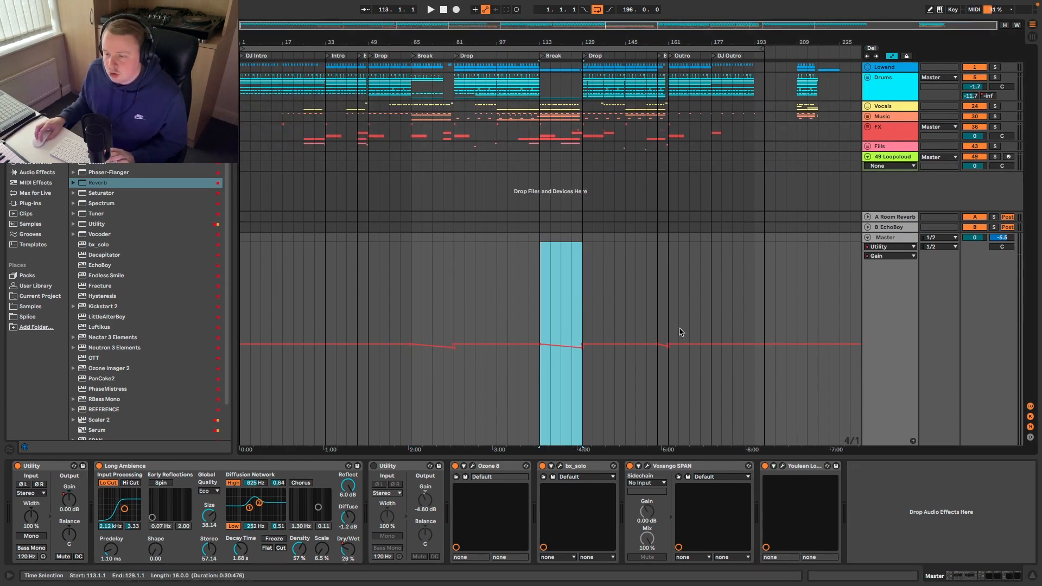
left_click_drag(658, 317, 667, 317)
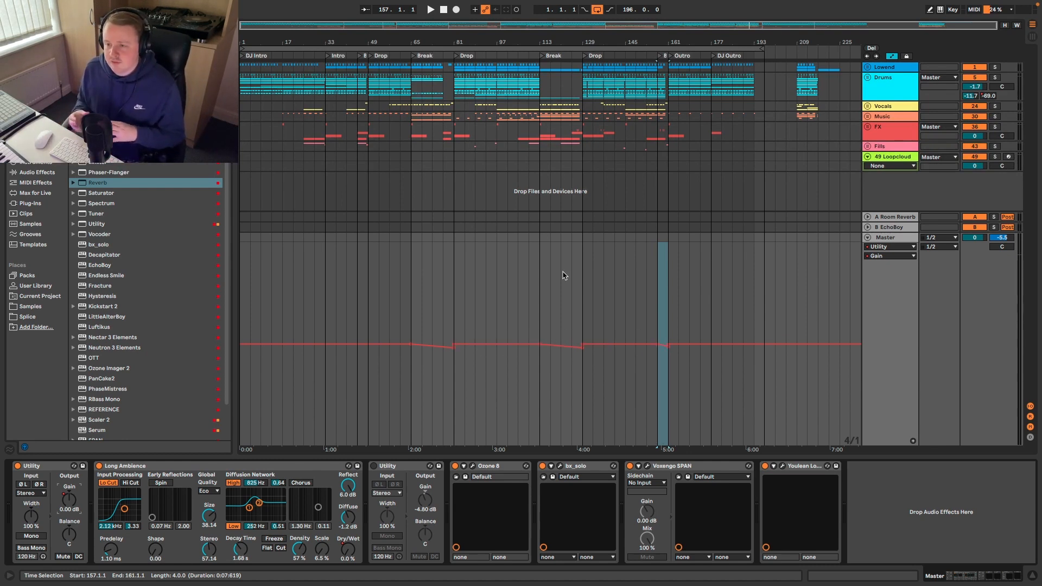
Show the Master's Long Ambience Dry/Wet automation and inspect its points between bars 65 and 81.
right_click(347, 549)
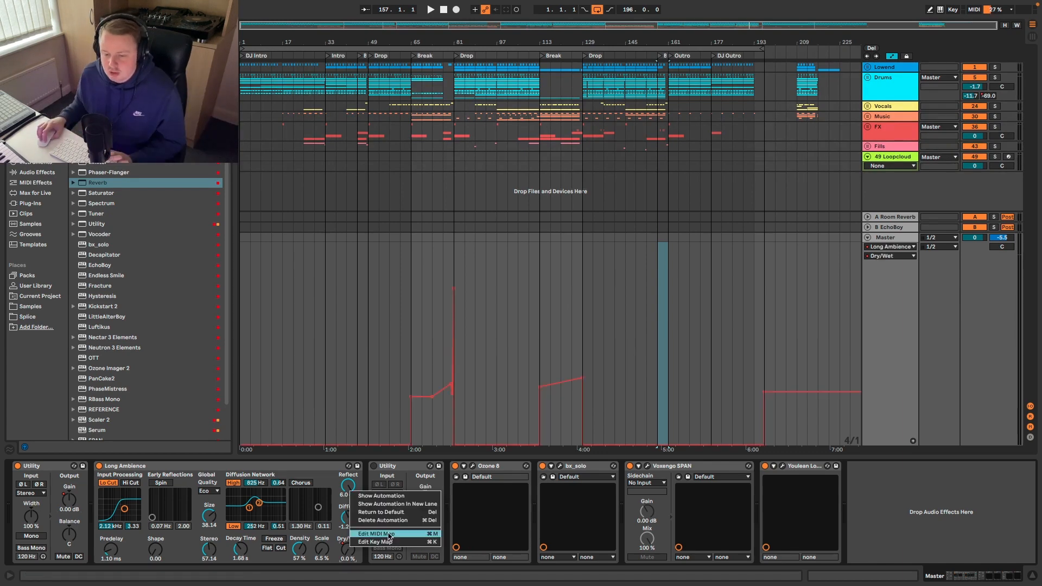
left_click(389, 497)
scroll(403, 368, "up", 5)
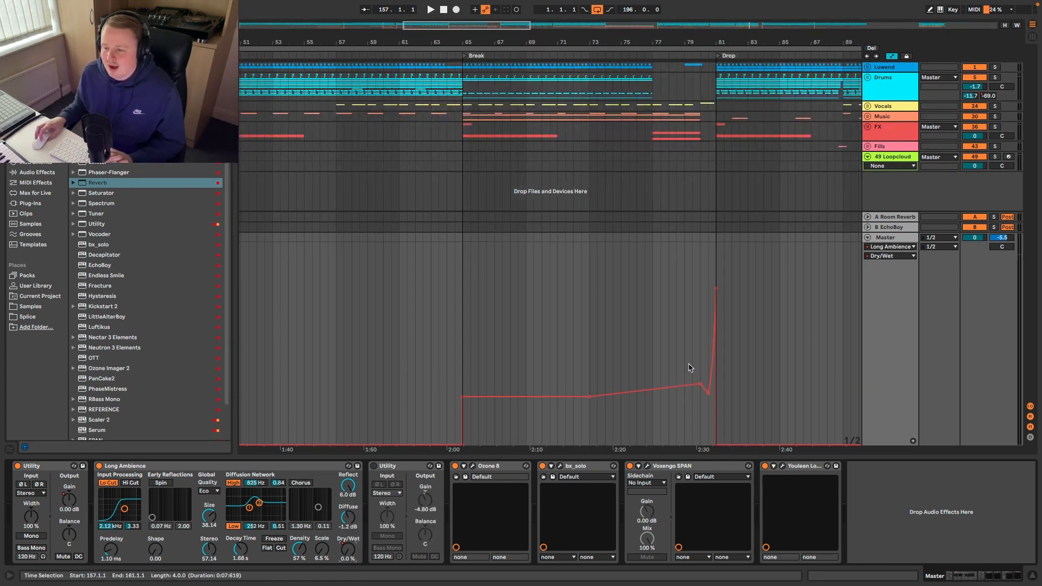
left_click(714, 347)
left_click(698, 342)
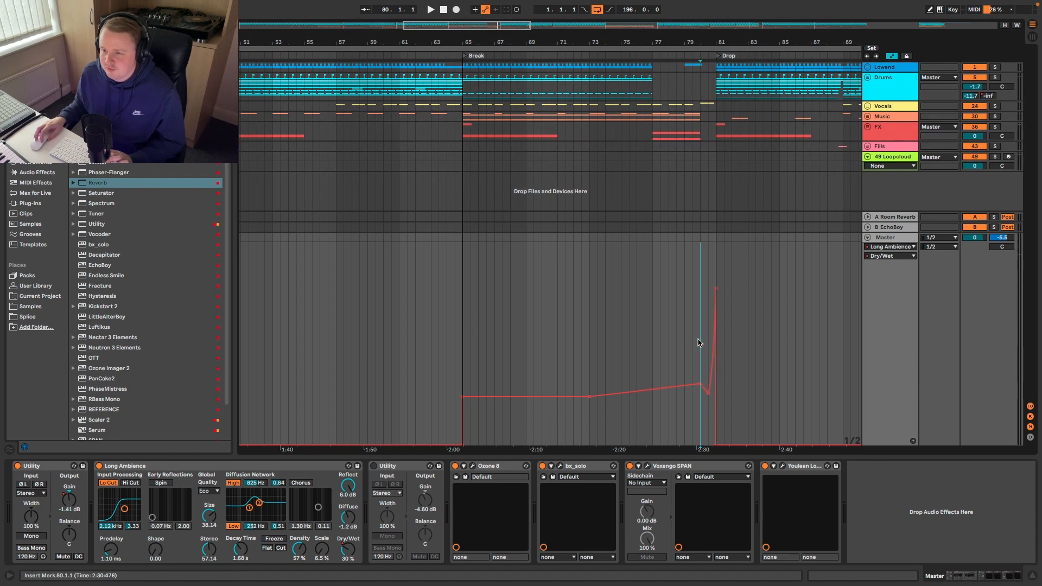
left_click(465, 369)
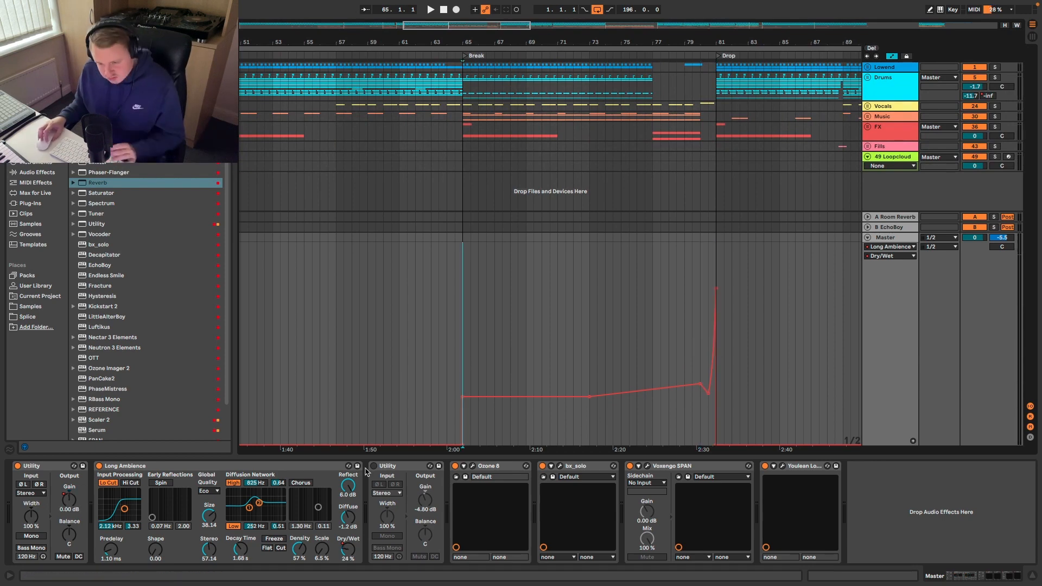
Examine the Long Ambience Dry/Wet automation across the second break, from bar 113 to the drop.
scroll(471, 437, "down", 1)
scroll(470, 438, "down", 5)
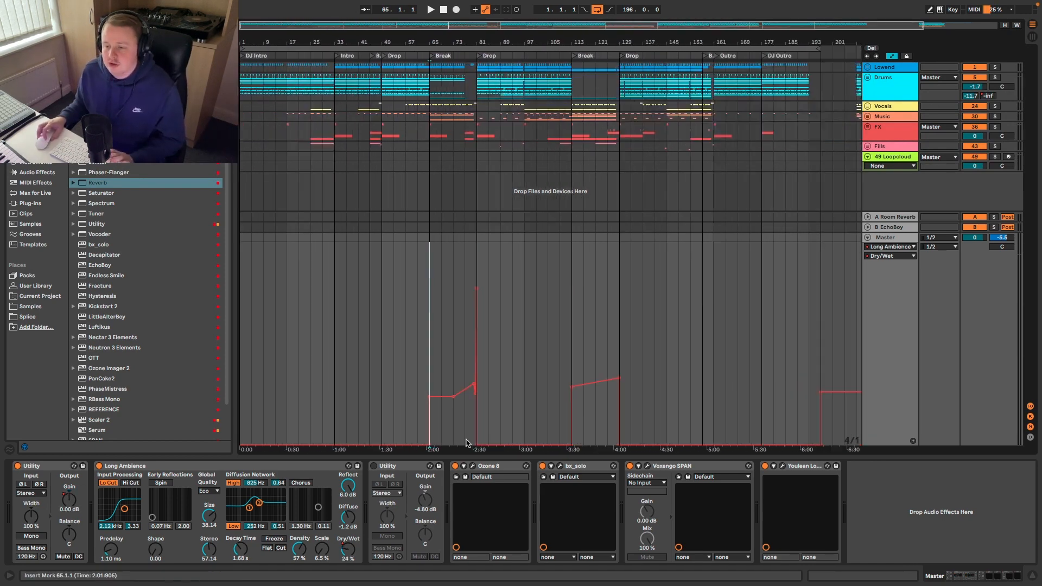
left_click_drag(571, 363, 626, 359)
left_click(626, 359)
scroll(796, 361, "right", 3)
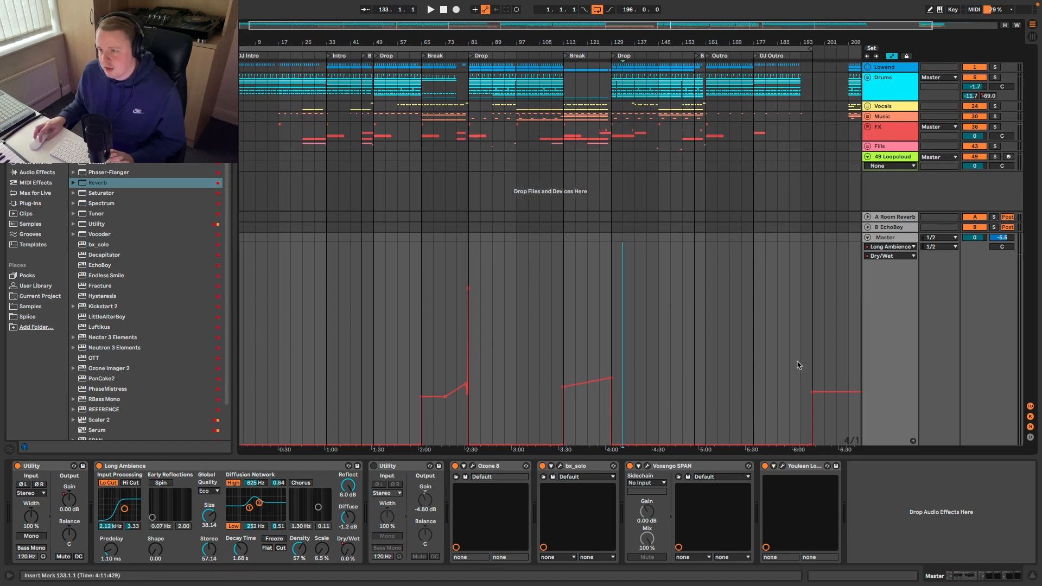
scroll(514, 368, "left", 3)
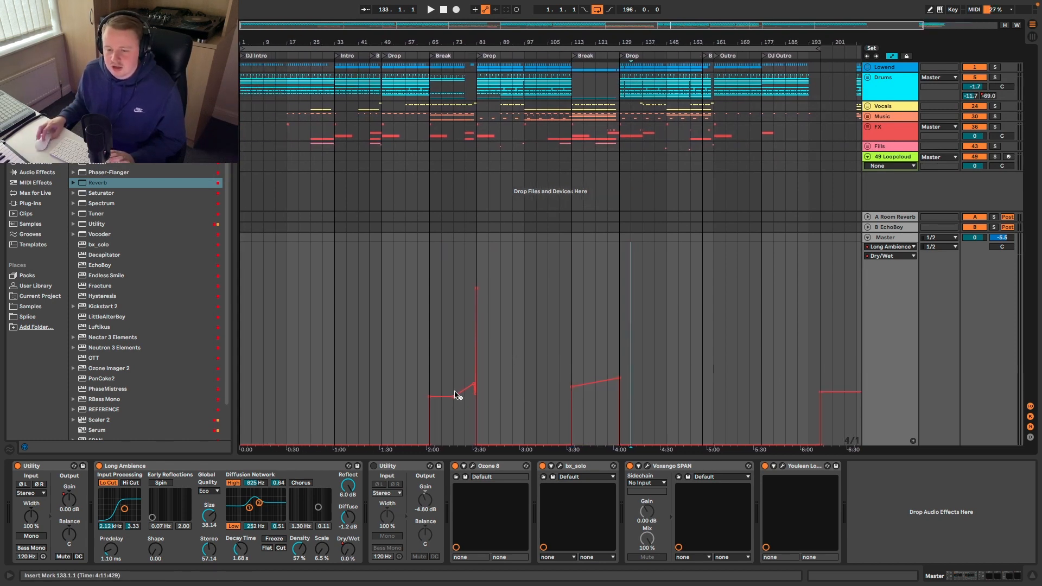
Bring up the Master's Ozone 8 window and toggle its Gain Match and Bypass settings off and on.
left_click(393, 470)
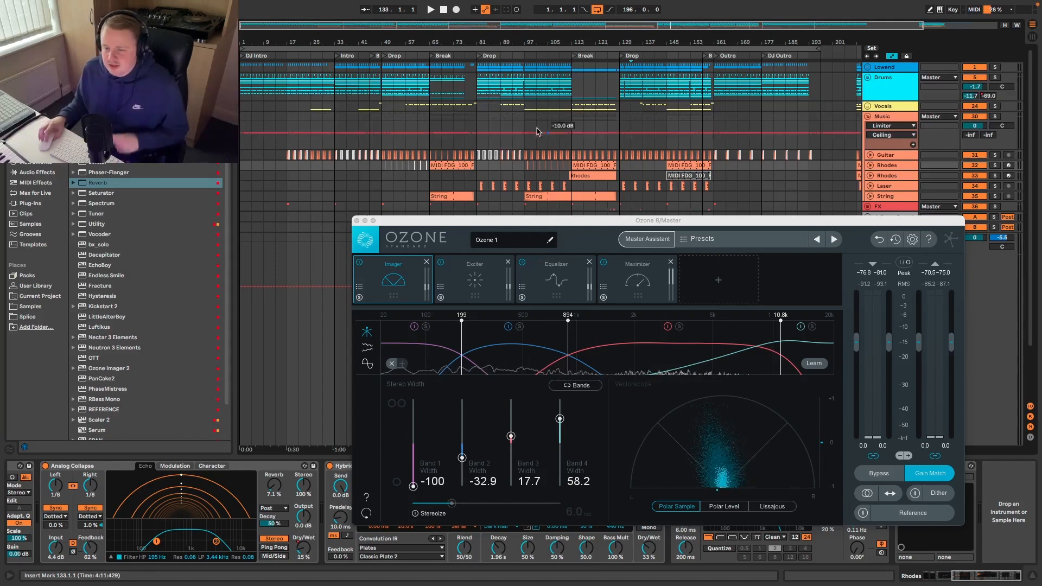
left_click(476, 126)
left_click(937, 474)
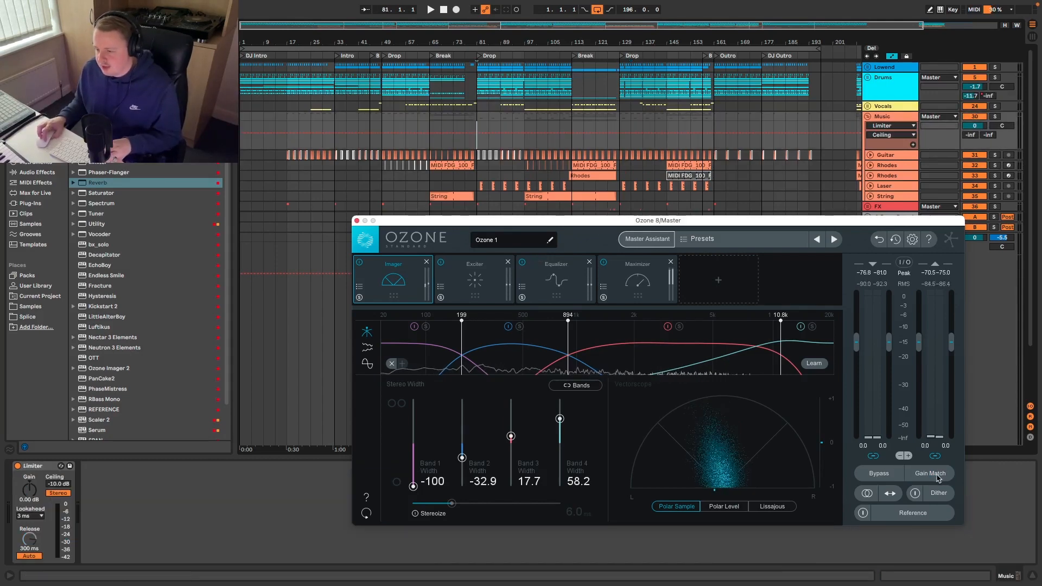
left_click(937, 475)
left_click(887, 476)
left_click(887, 475)
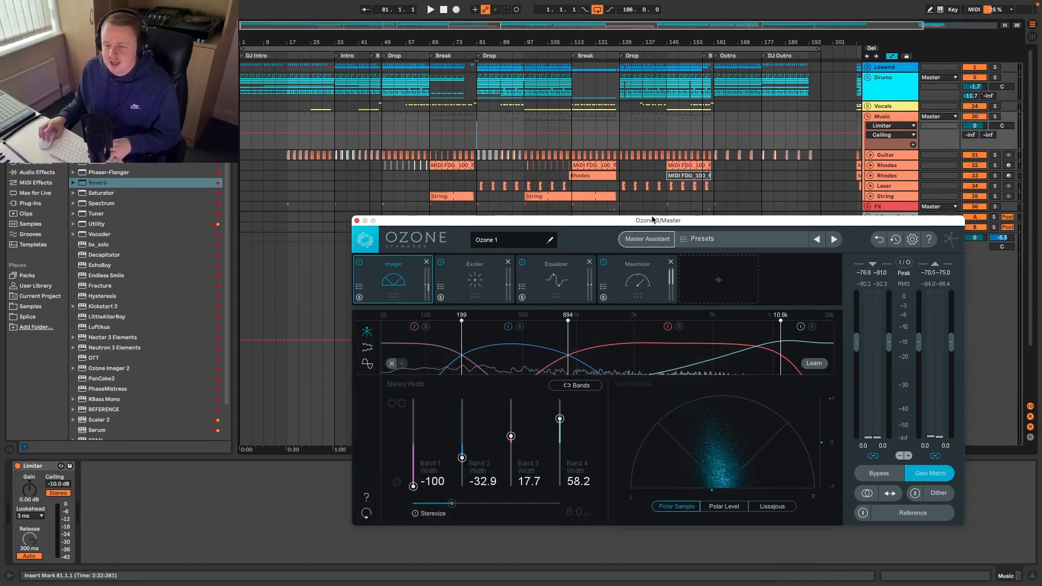
Play the drop from bar 129 and compare the master with Ozone 8 bypassed and active.
left_click_drag(652, 221, 642, 183)
left_click(621, 123)
key("space")
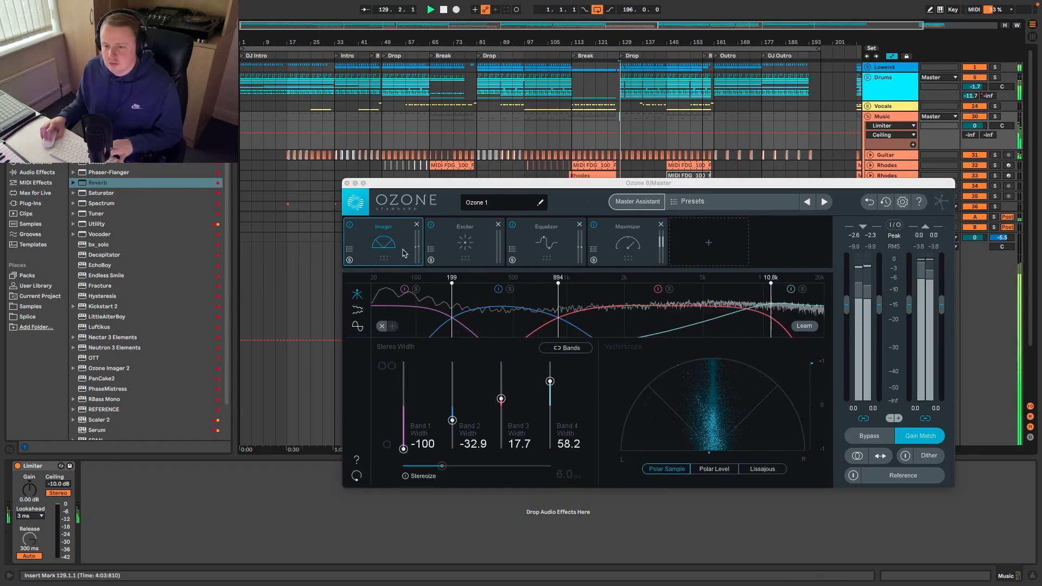
left_click(869, 437)
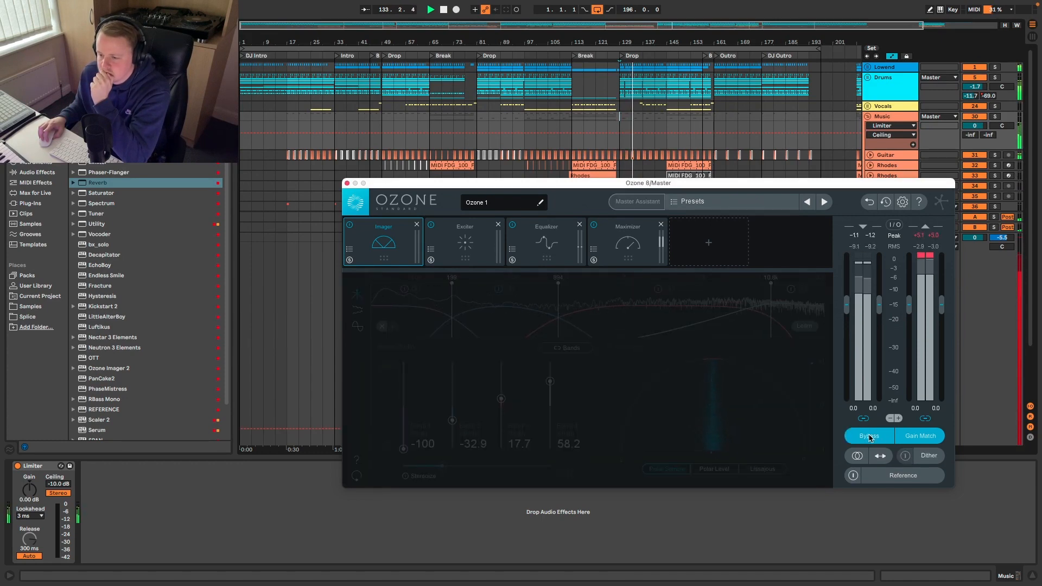
left_click(869, 437)
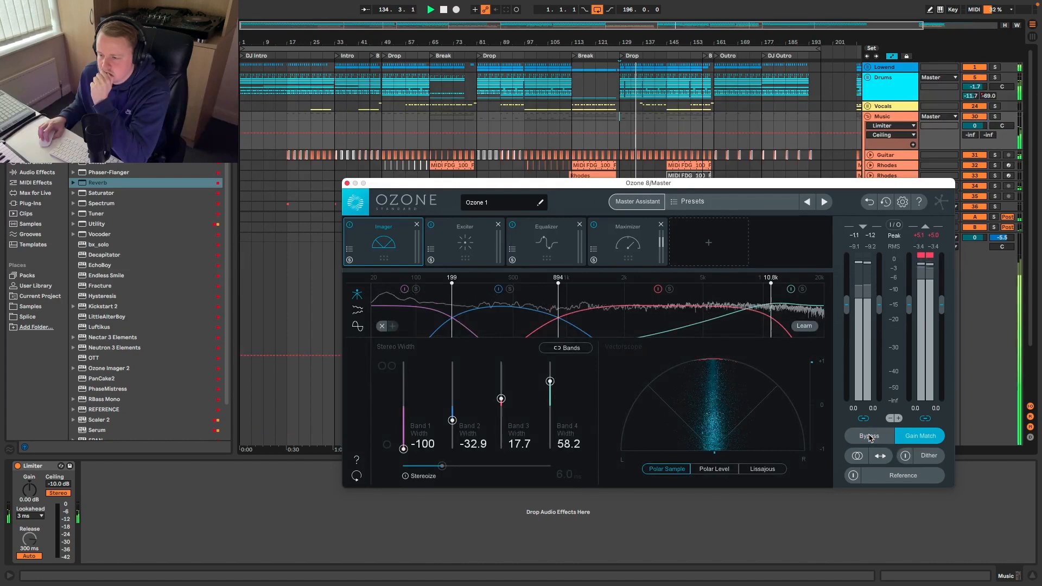
Toggle Ozone 8's Bypass on and off during the drop to hear what the mastering plugin adds.
left_click(869, 437)
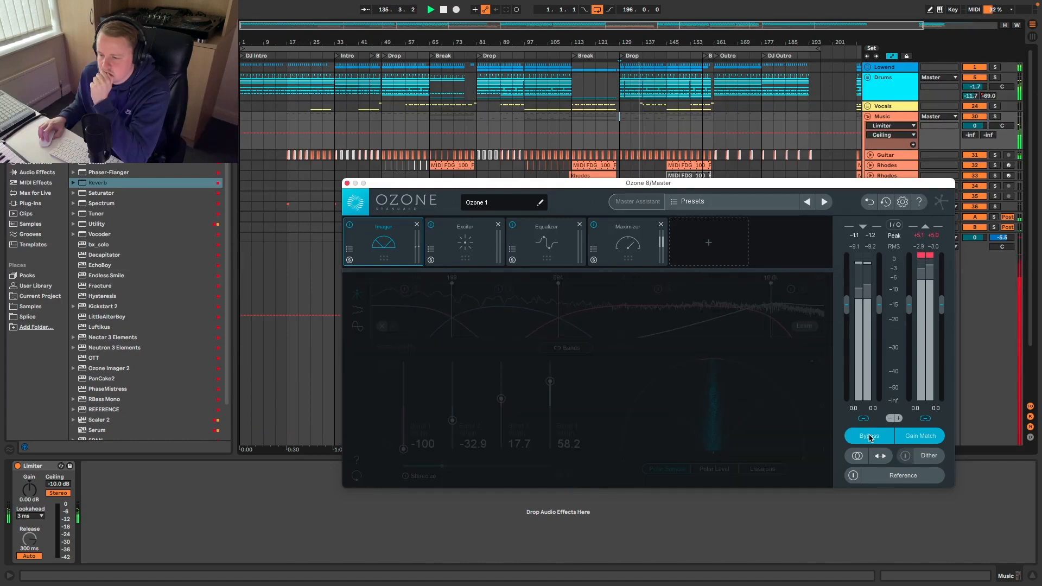
left_click(869, 437)
left_click(869, 437)
left_click(869, 437)
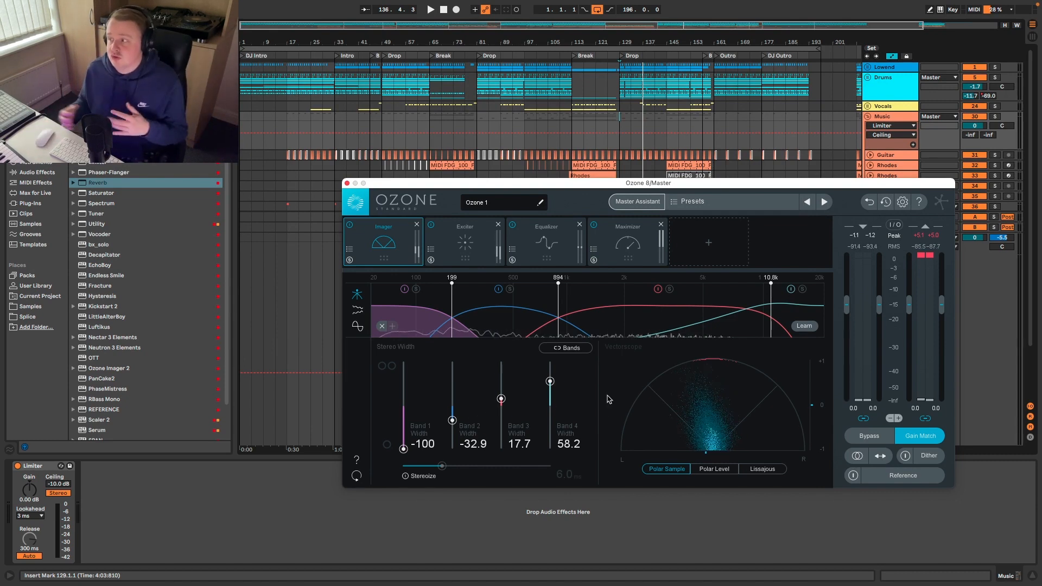
Show Ozone 8's Exciter module and inspect bands 3, 7 and 5 in its Equalizer module.
left_click(467, 245)
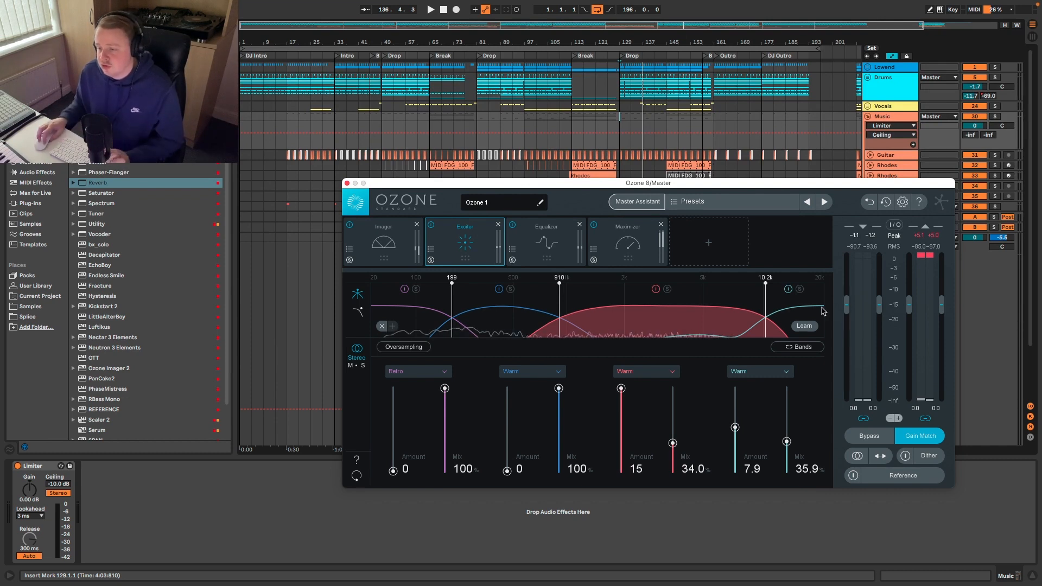
left_click(546, 242)
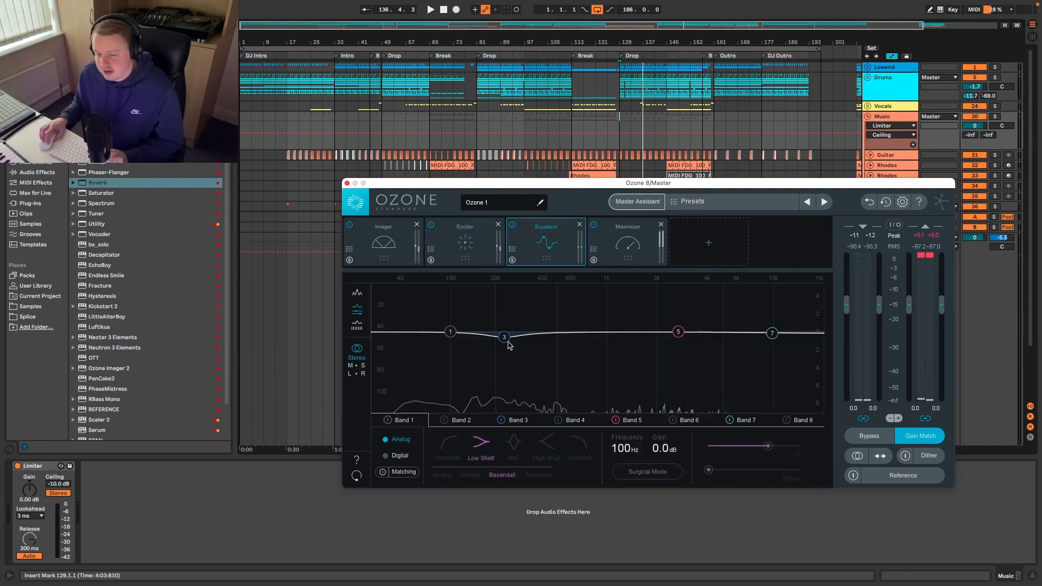
left_click(507, 341)
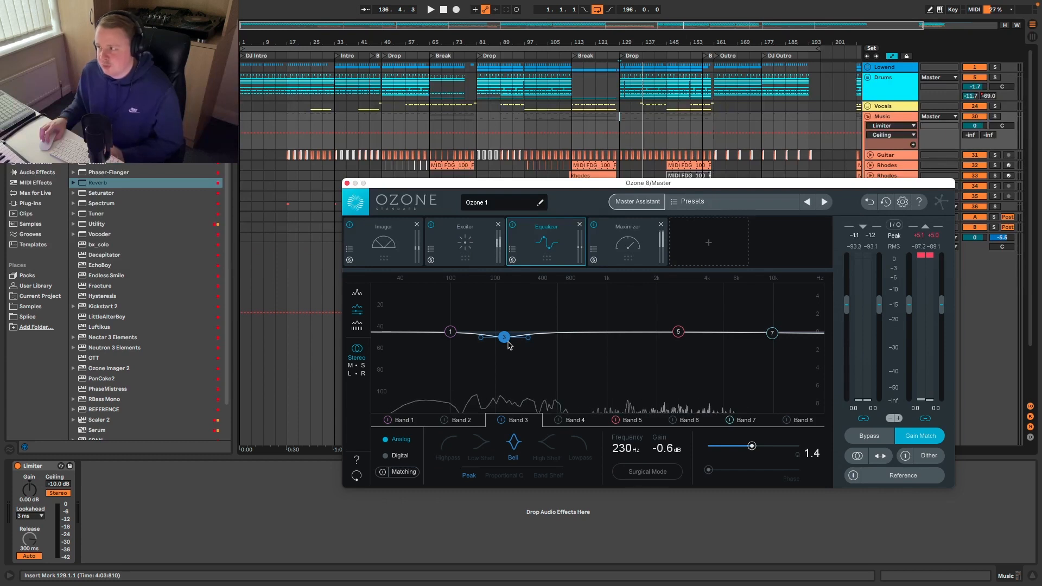
mouse_move(509, 345)
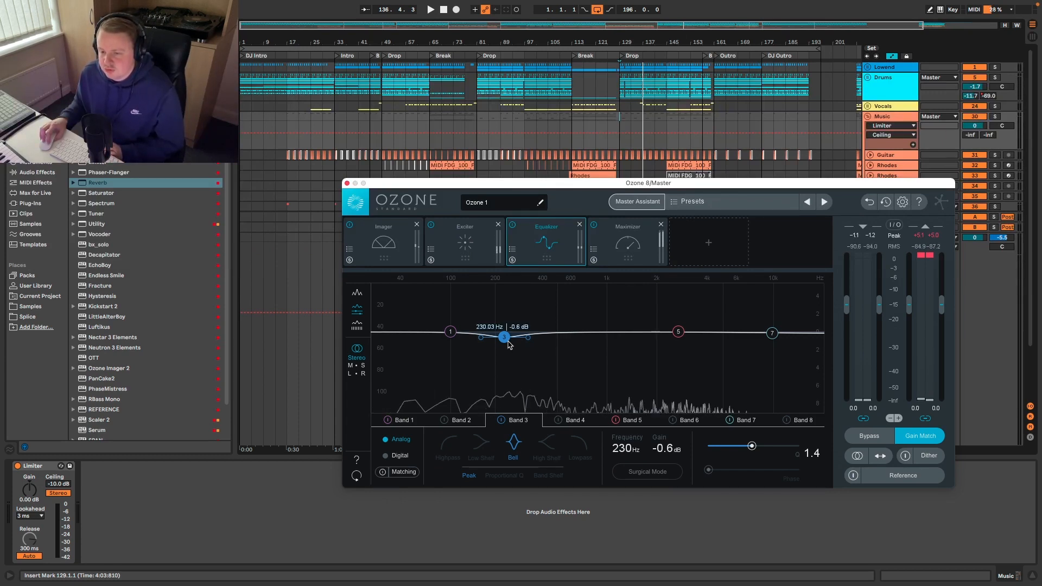
left_click(775, 334)
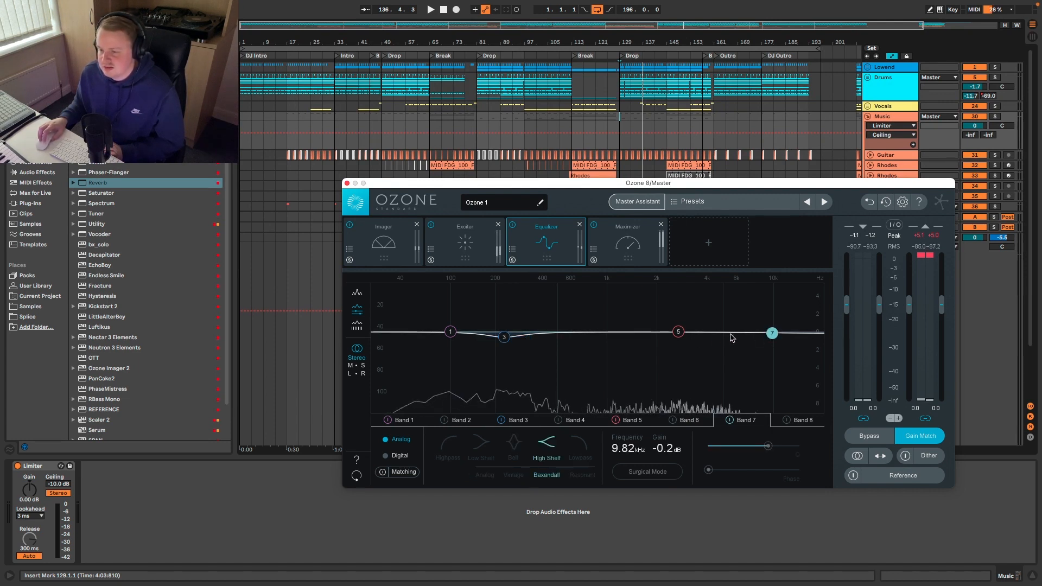
left_click(679, 332)
Show Ozone 8's Maximizer module and bring up the Master's Youlean Loudness Meter 2 window alongside it.
left_click(611, 252)
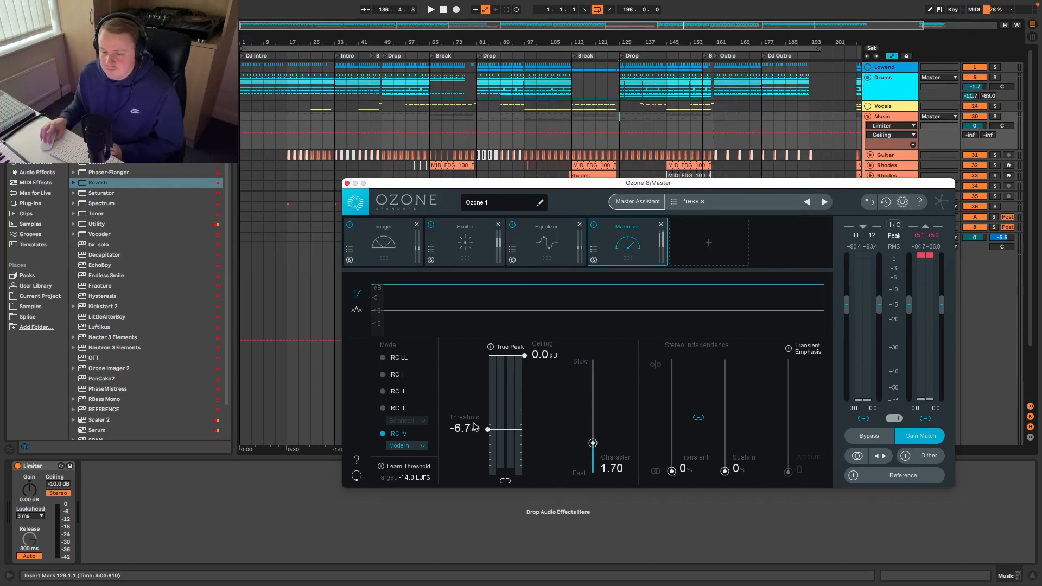
left_click_drag(619, 182, 498, 146)
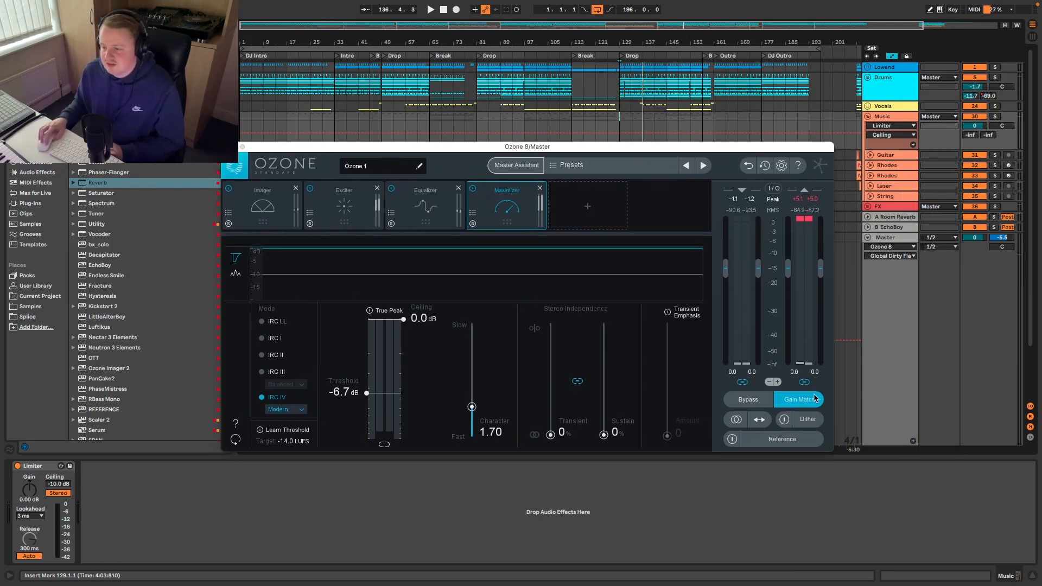
left_click(876, 319)
left_click(782, 466)
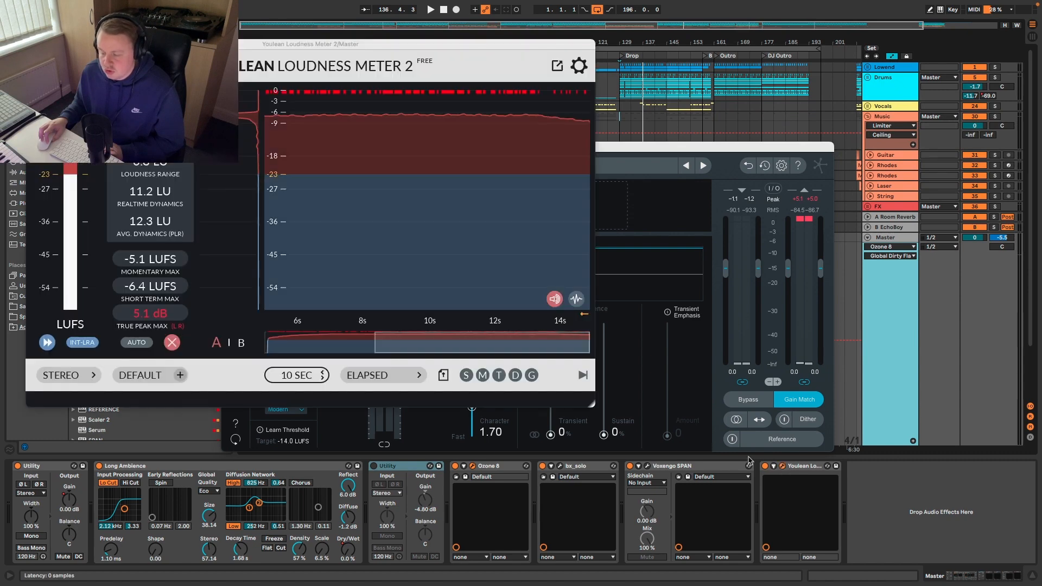
left_click_drag(431, 43, 843, 207)
left_click_drag(557, 151, 557, 98)
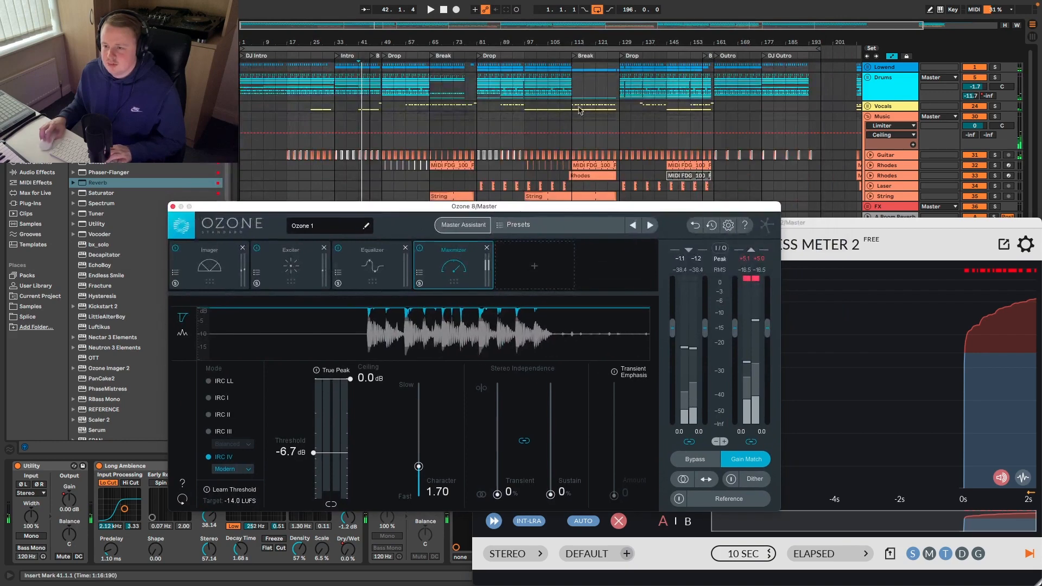
Arrange the Ozone 8 and loudness meter windows so both are readable, and measure the drop's loudness from bar 129.
left_click(628, 86)
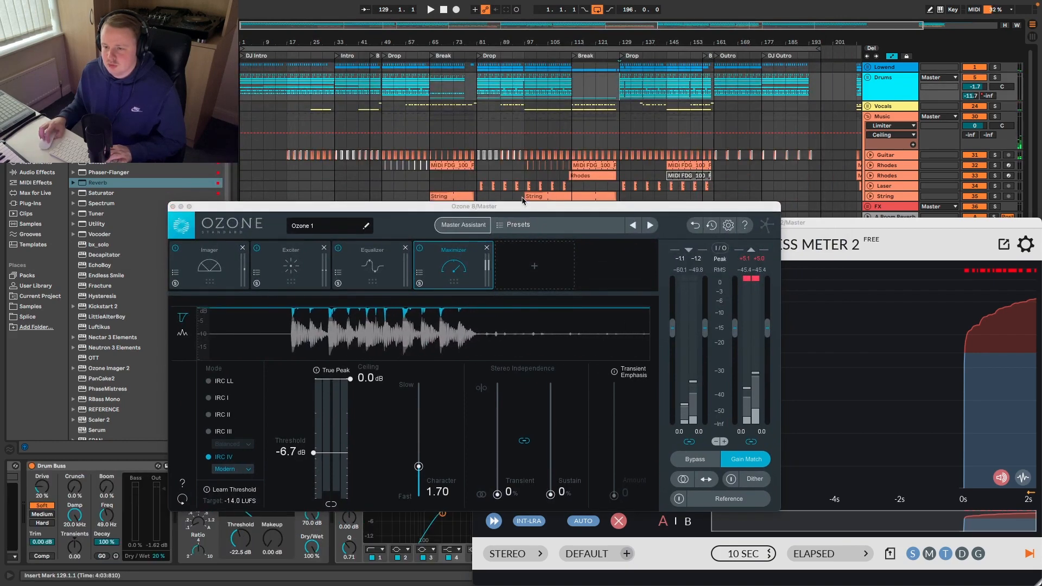
left_click_drag(522, 209, 599, 8)
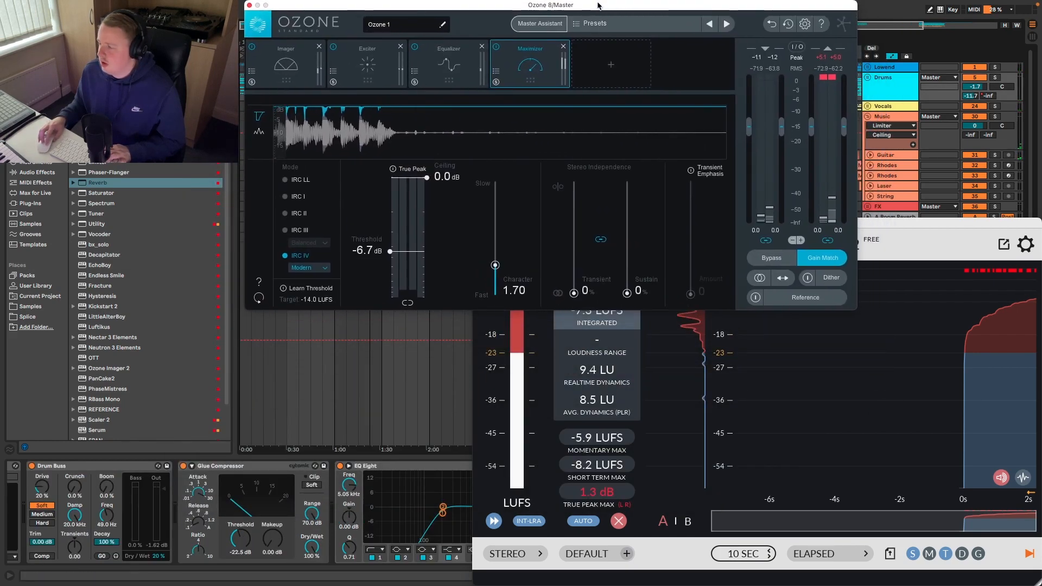
left_click(891, 244)
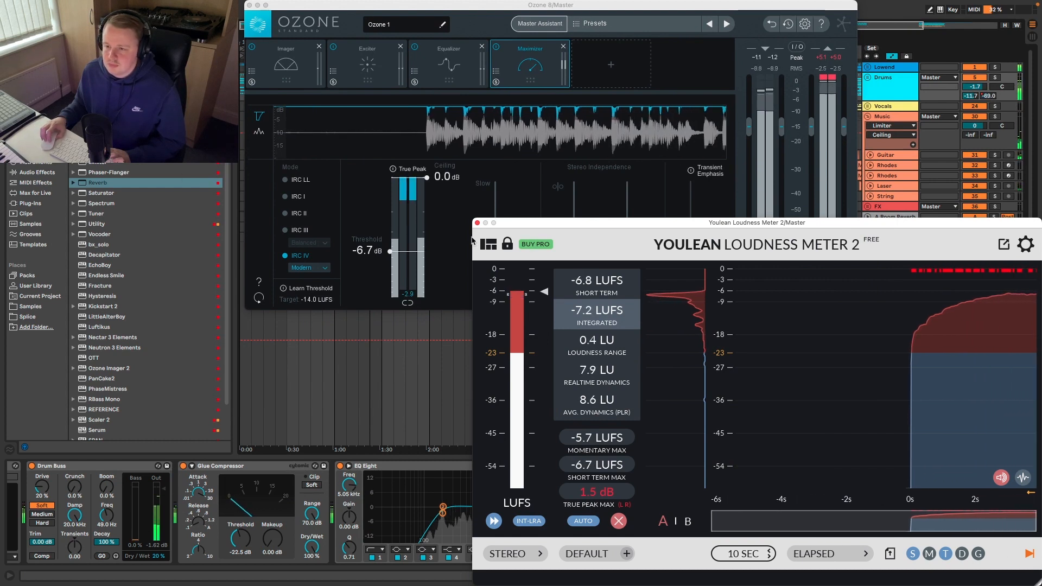
left_click_drag(527, 225, 510, 310)
key("space")
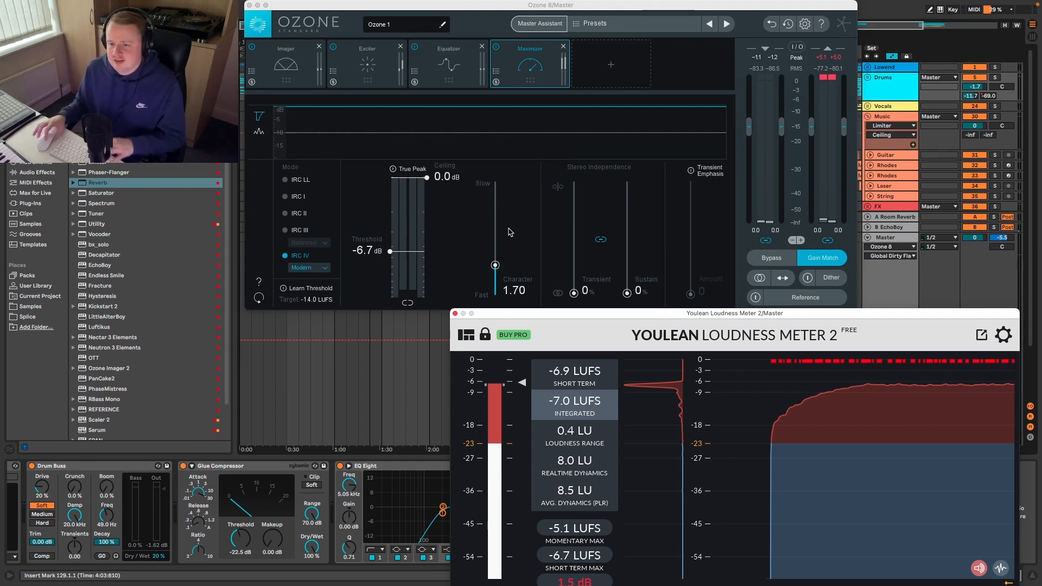
Try the Maximizer's threshold at -4.3 dB and at -9.0 dB while playing the drop into the loudness meter.
key("space")
left_click_drag(392, 252, 416, 237)
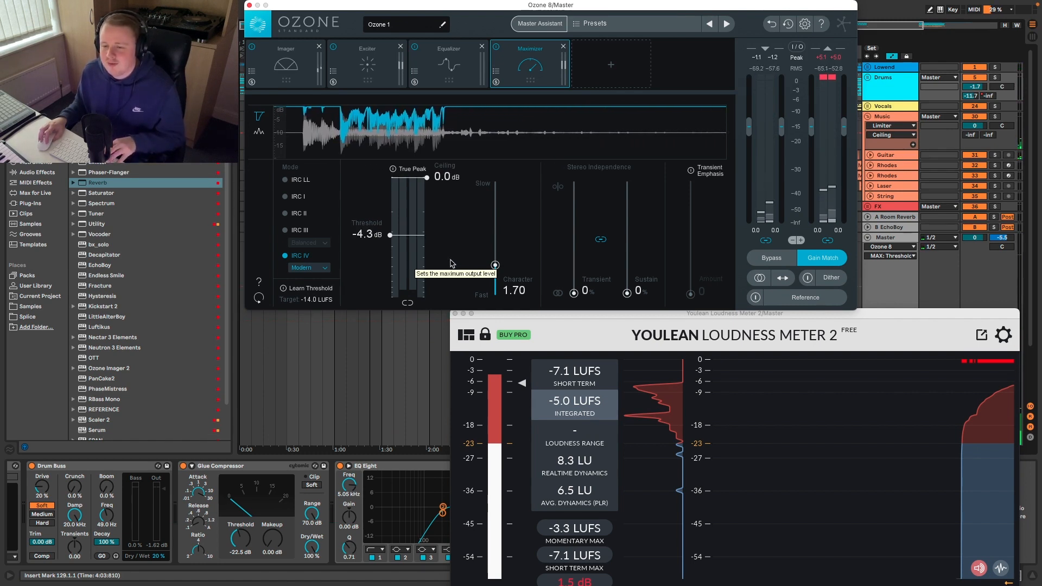
key("space")
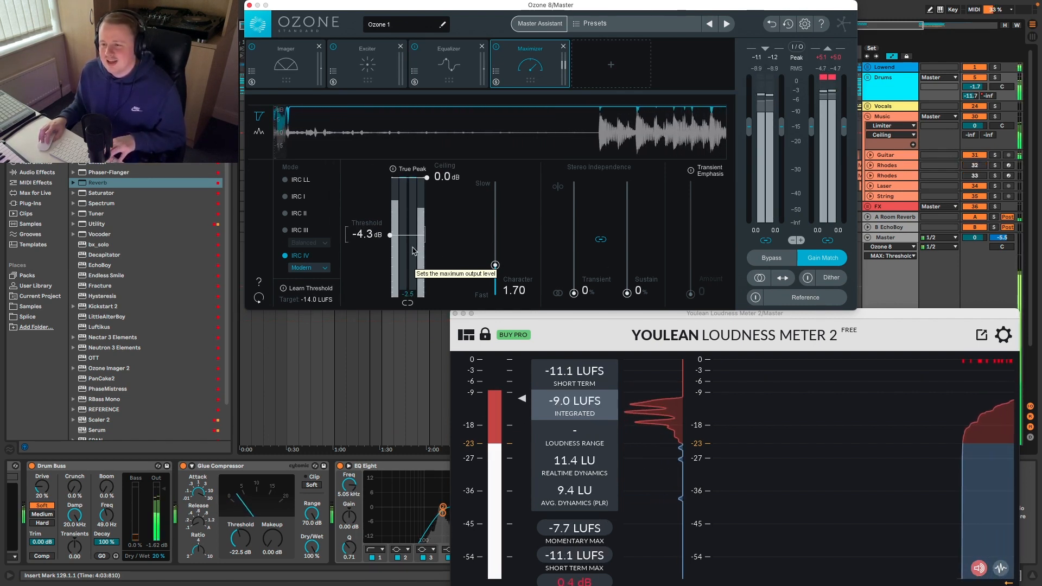
left_click_drag(408, 240, 408, 266)
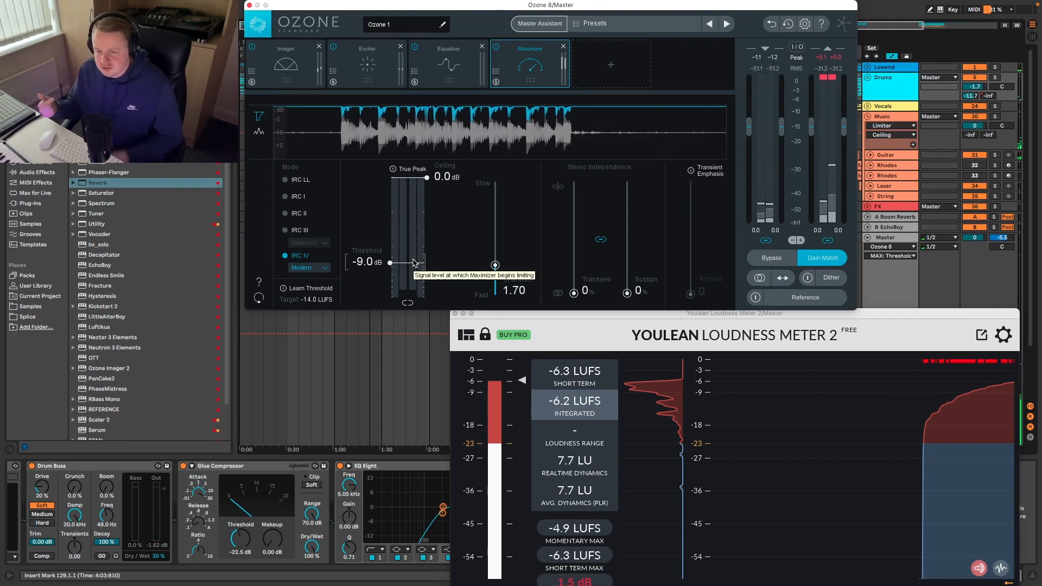
Try the Maximizer's threshold at -5.7 dB and -6.3 dB and play the drop briefly.
left_click_drag(413, 263, 414, 245)
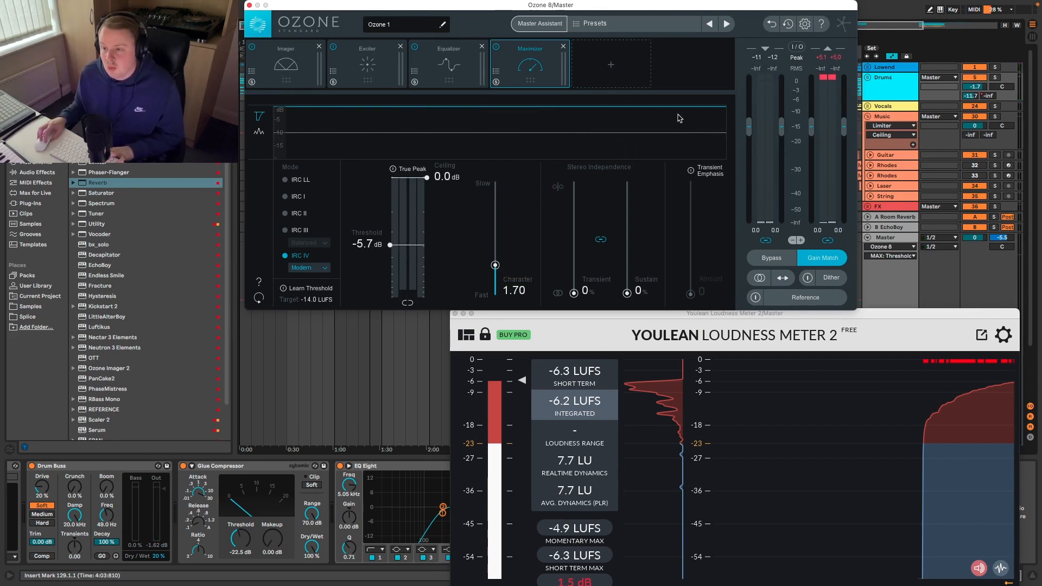
key("space")
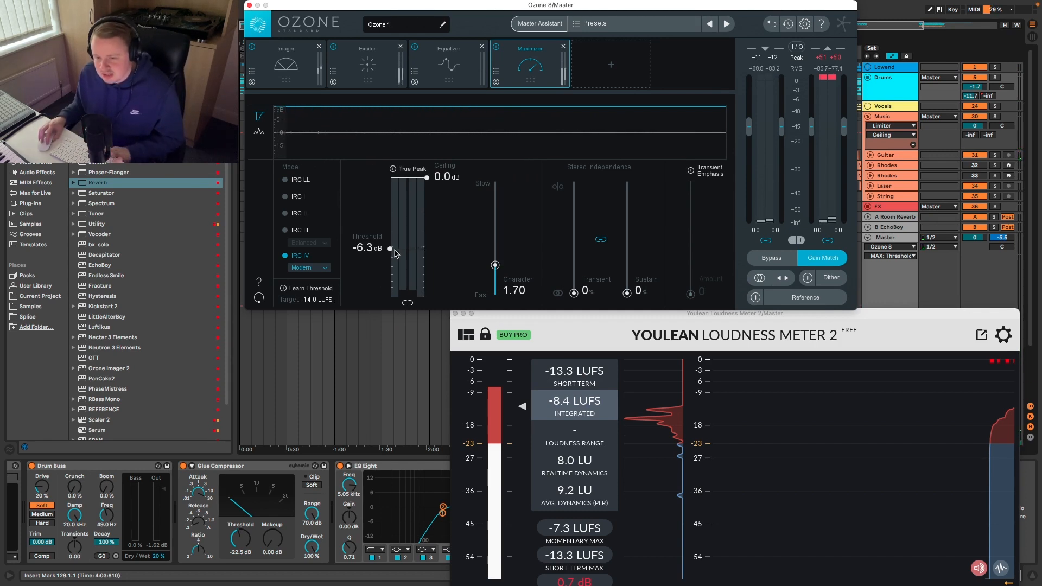
left_click(565, 312)
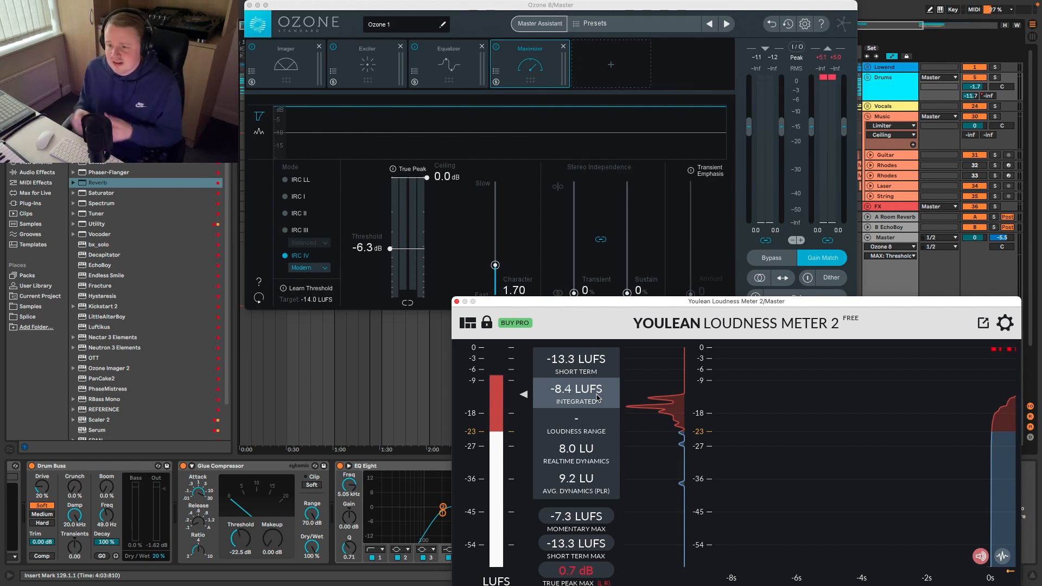
Try a slow Maximizer Character of 8.95 with thresholds of -7.2 dB and -10.8 dB while playing the drop.
left_click_drag(390, 248, 392, 251)
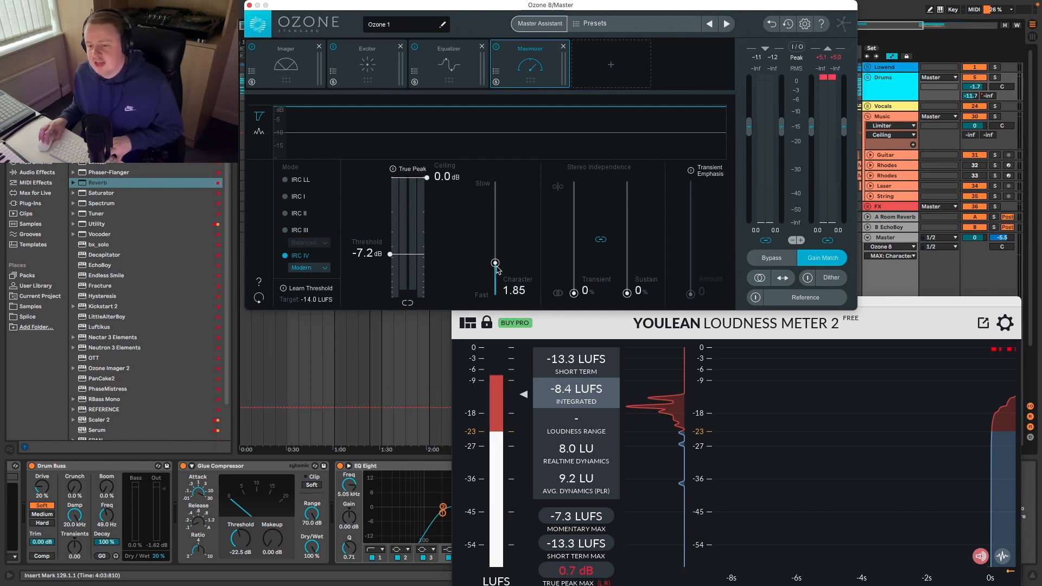
left_click_drag(495, 264, 497, 197)
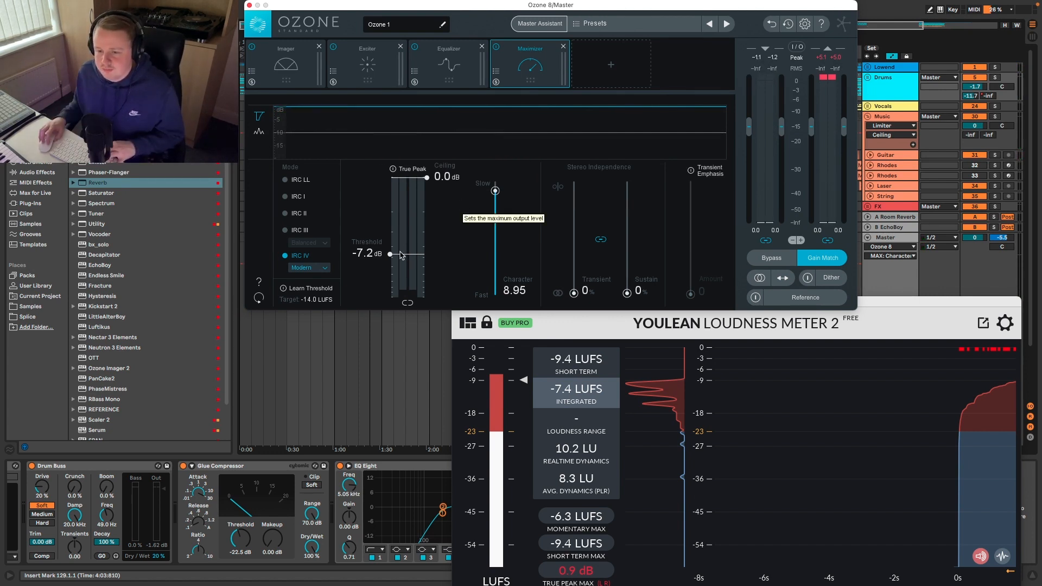
left_click_drag(400, 255, 403, 266)
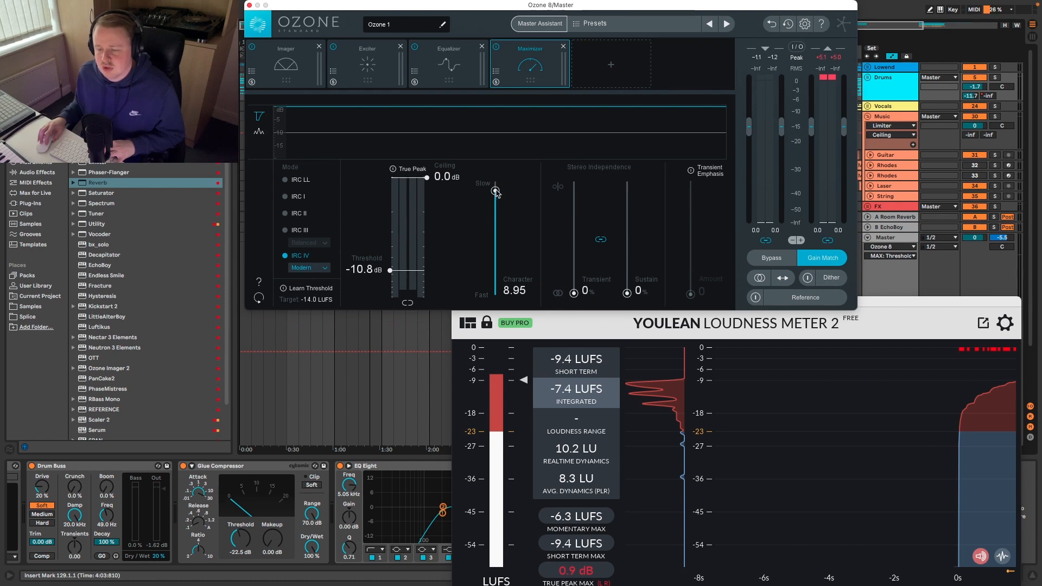
key("space")
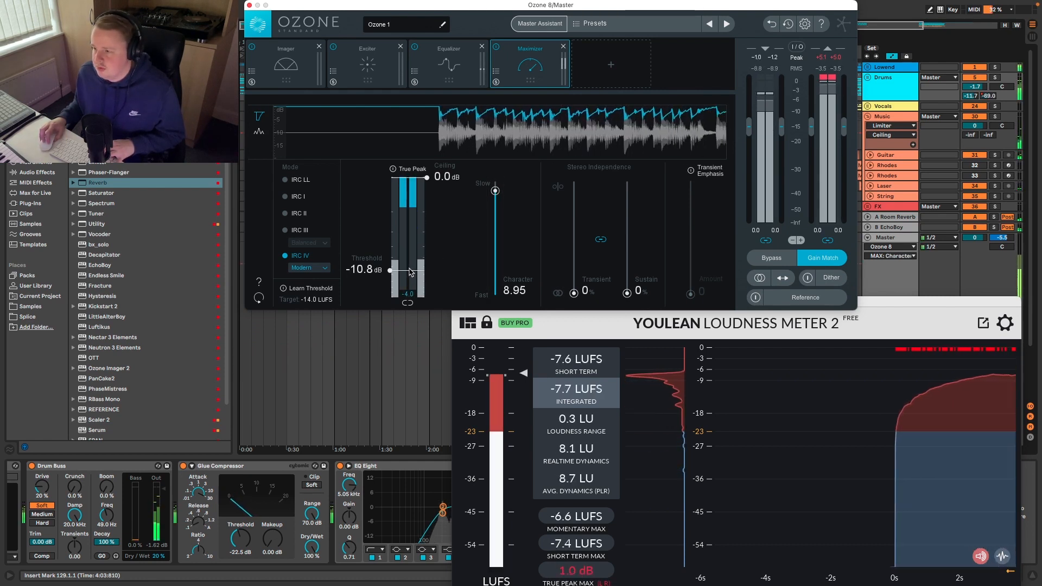
Set the Maximizer's threshold to -6.6 dB and its Character to 1.75, and measure the drop's integrated loudness.
left_click_drag(411, 272, 413, 252)
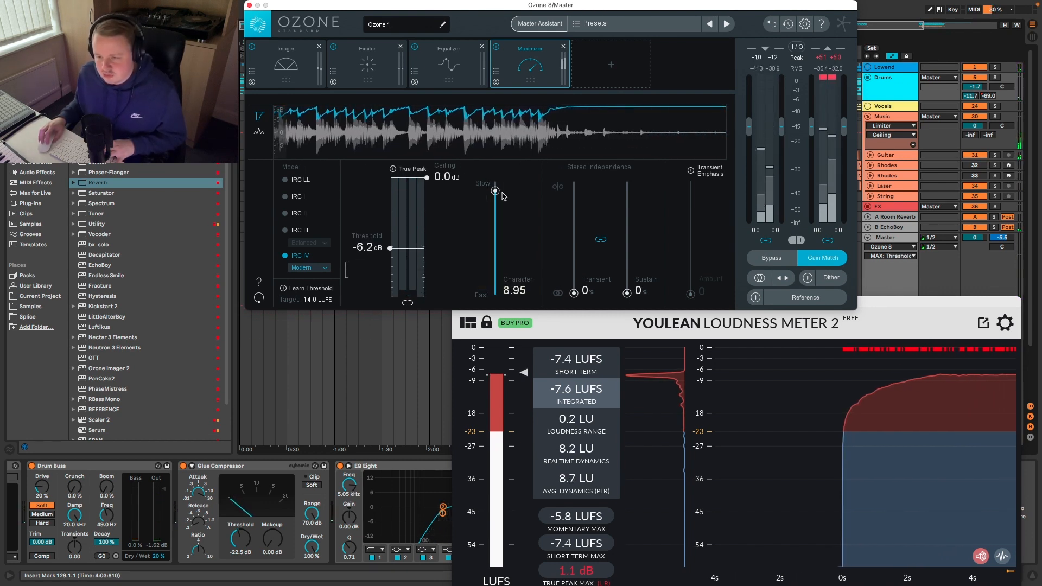
left_click_drag(498, 222, 495, 251)
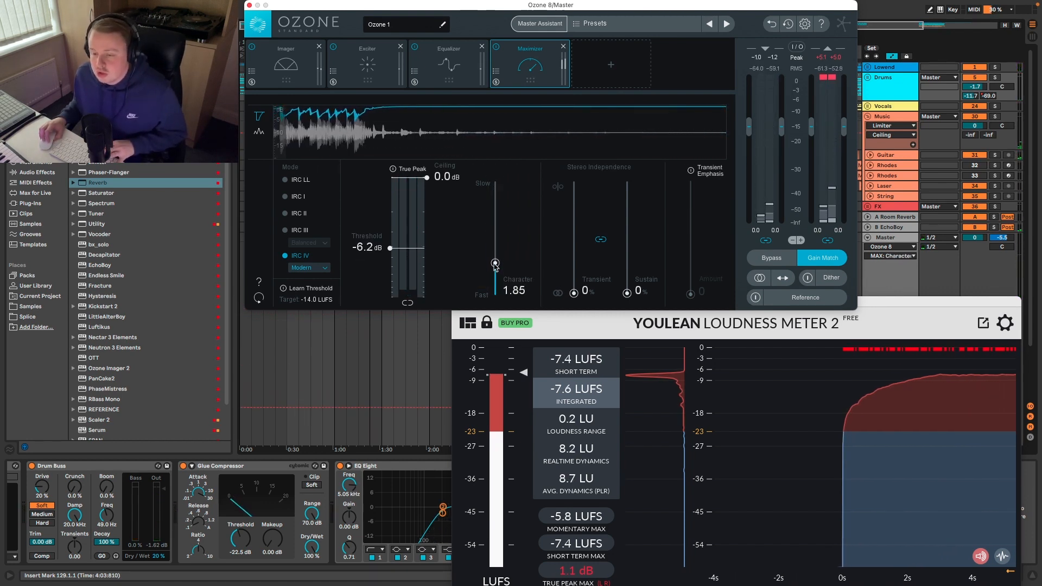
key("space")
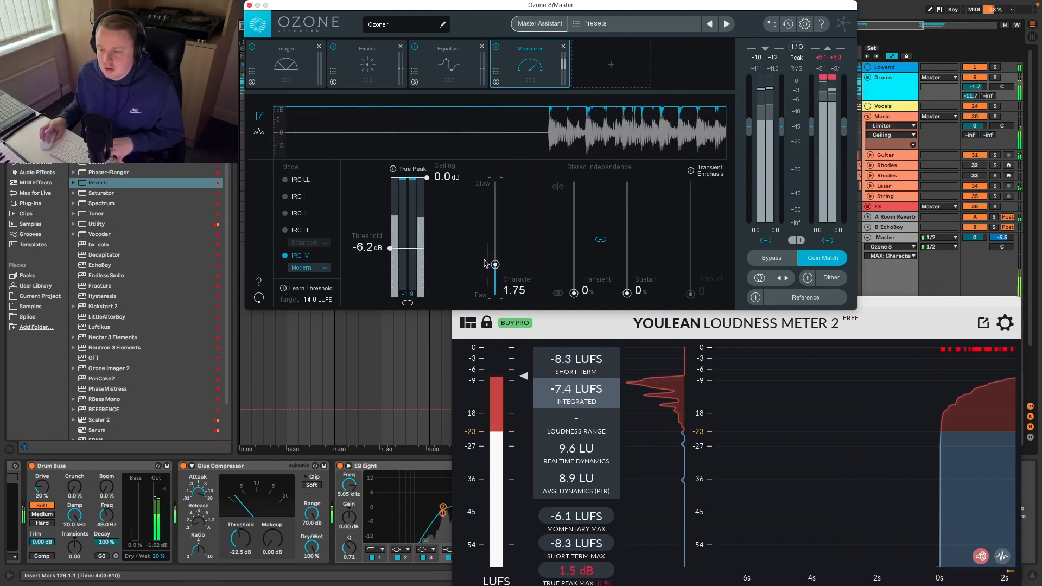
left_click_drag(408, 248, 408, 255)
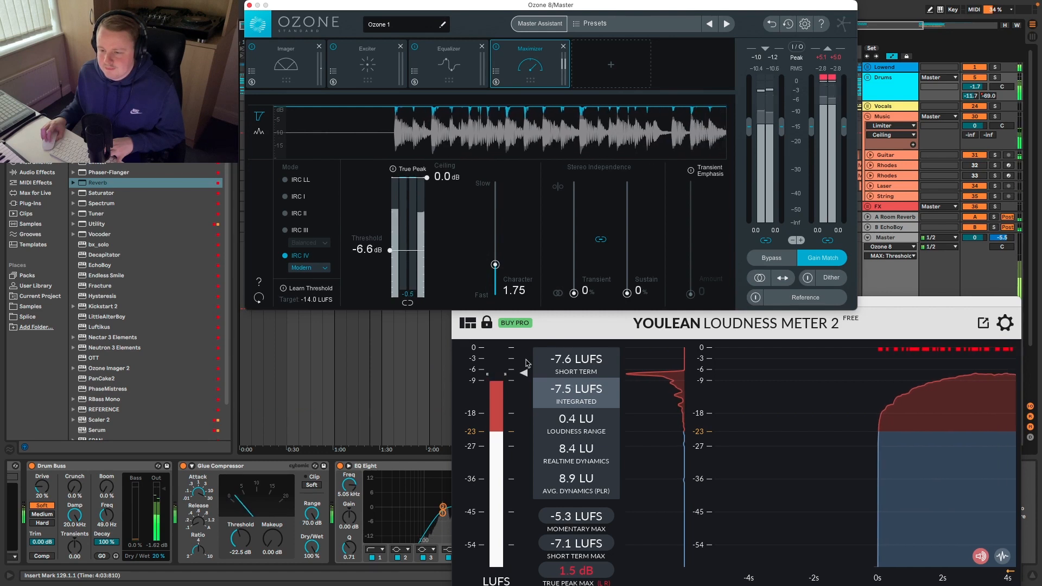
left_click(571, 398)
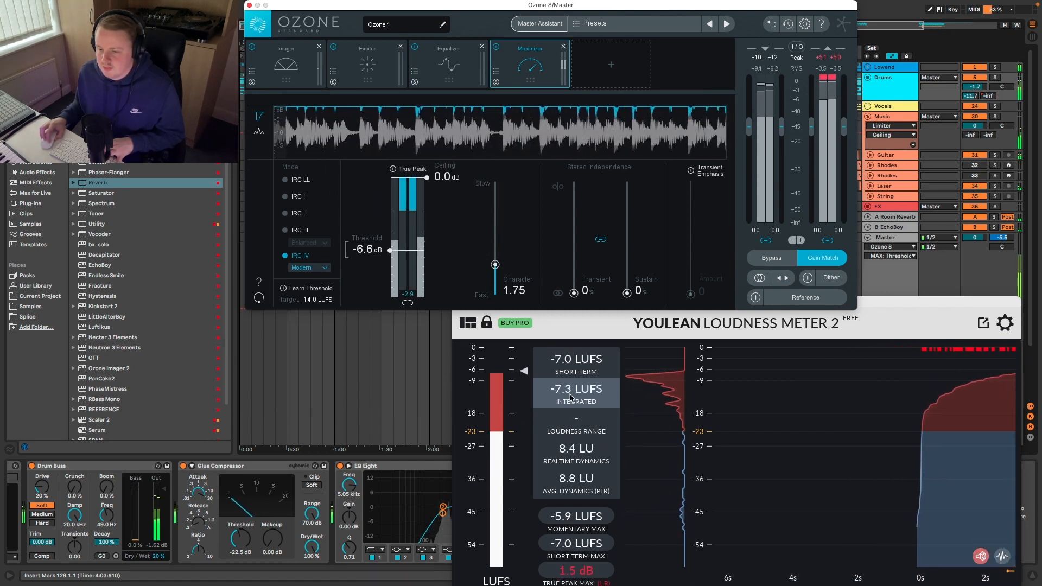
key("space")
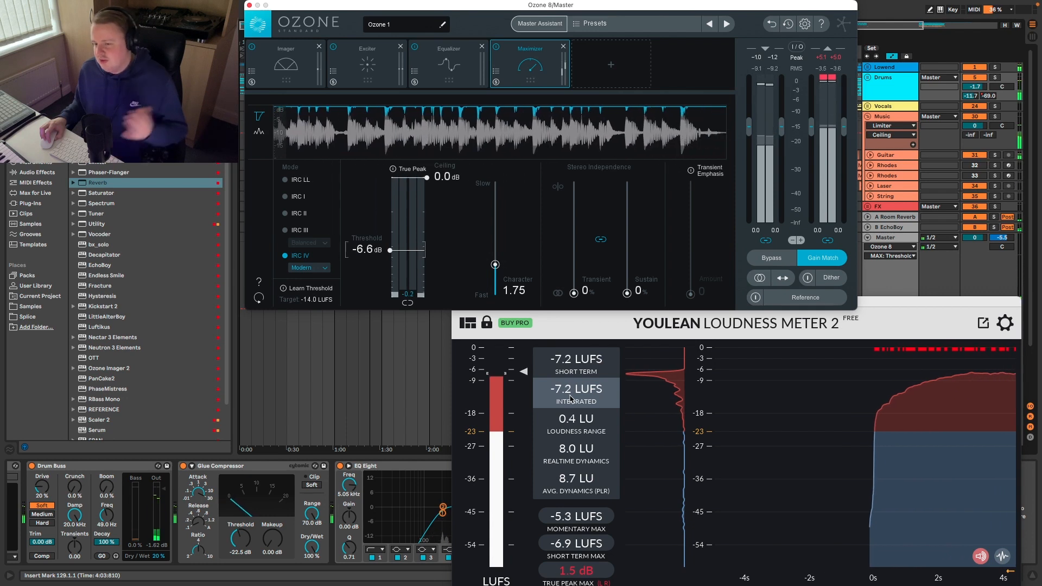